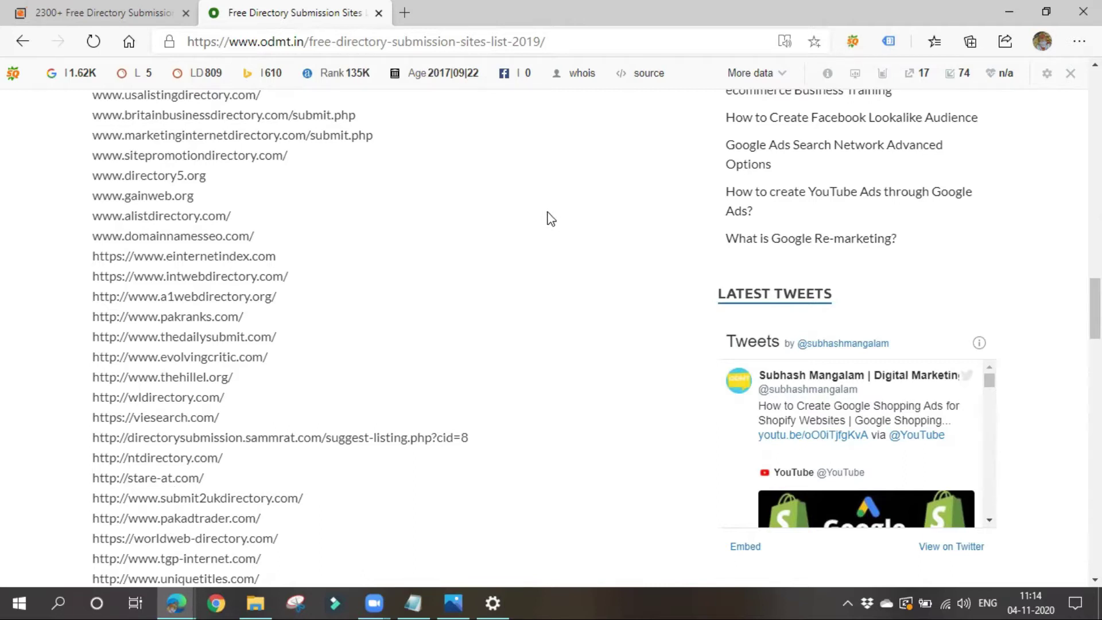
scroll(179, 396, up, 1)
scroll(180, 396, up, 8)
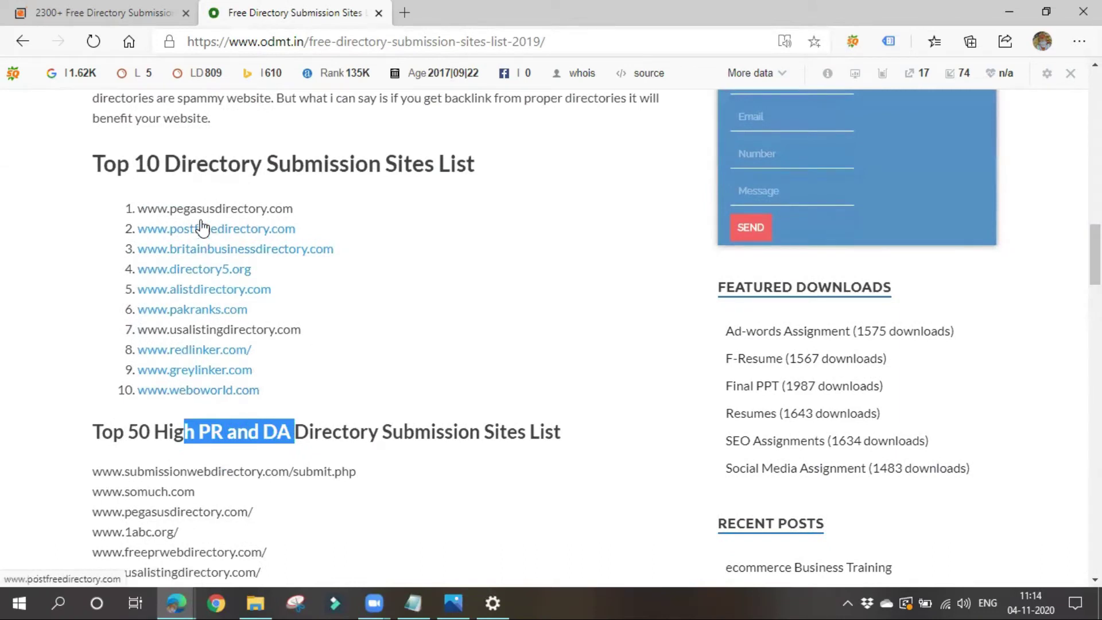
scroll(208, 402, down, 6)
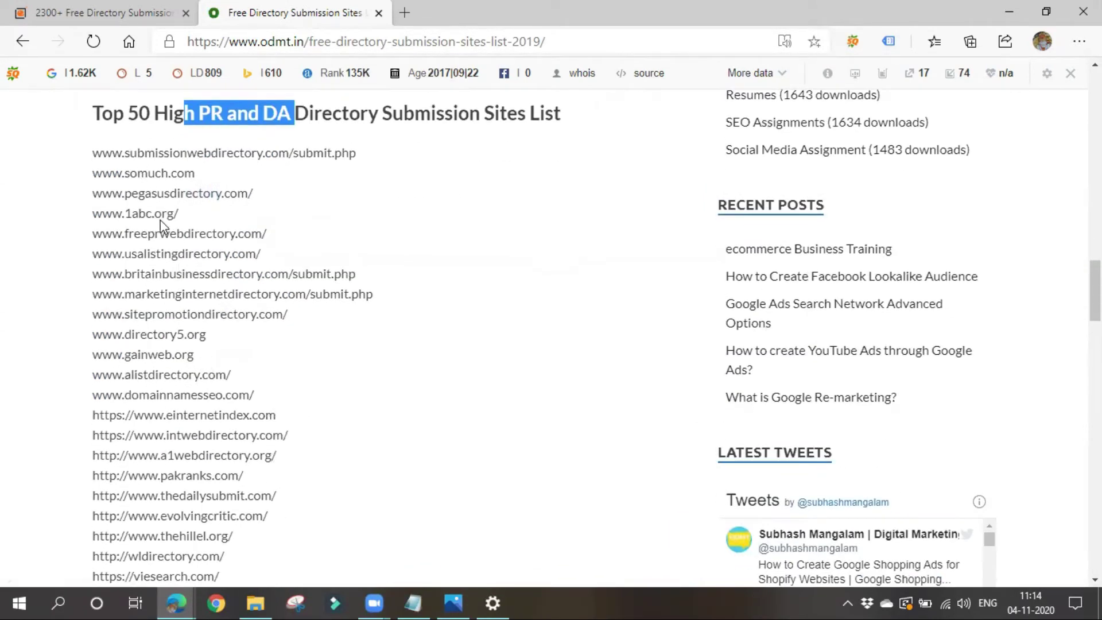
scroll(155, 411, down, 2)
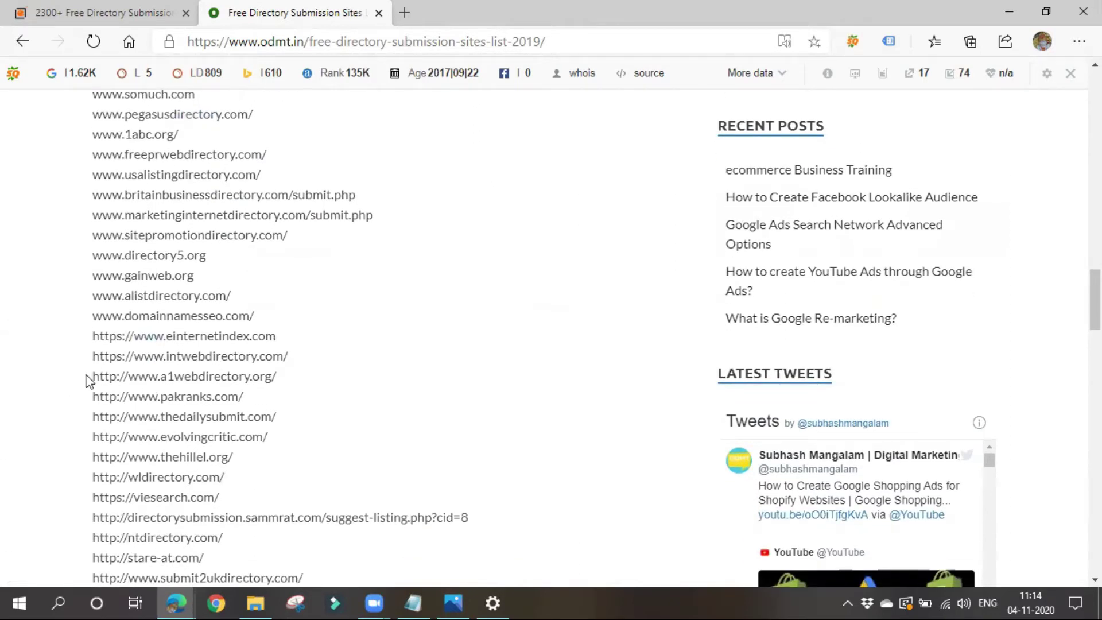
drag(93, 377, 284, 377)
key(ctrl+c)
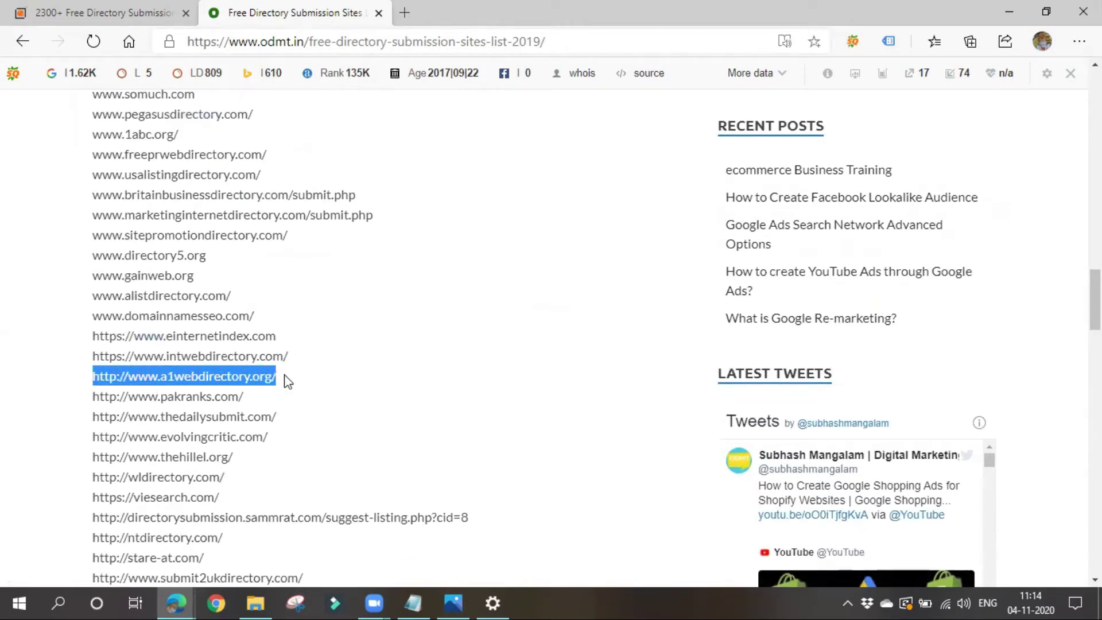
click(405, 13)
- Load a1webdirectory.org and browse into its Business and Computers categories
key(ctrl+v)
key(Return)
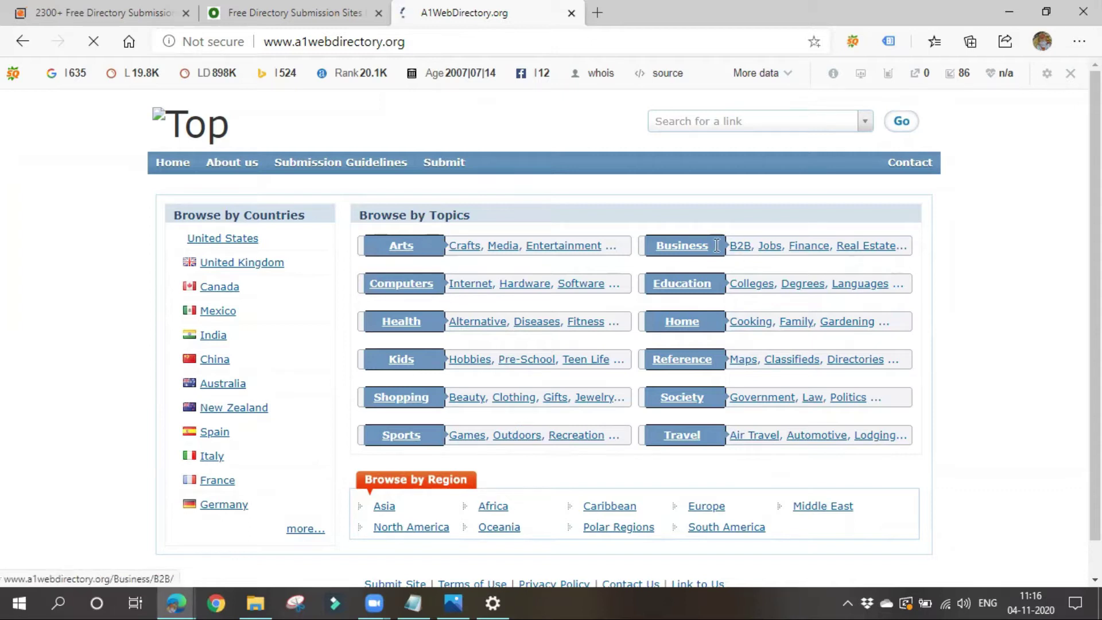
click(670, 253)
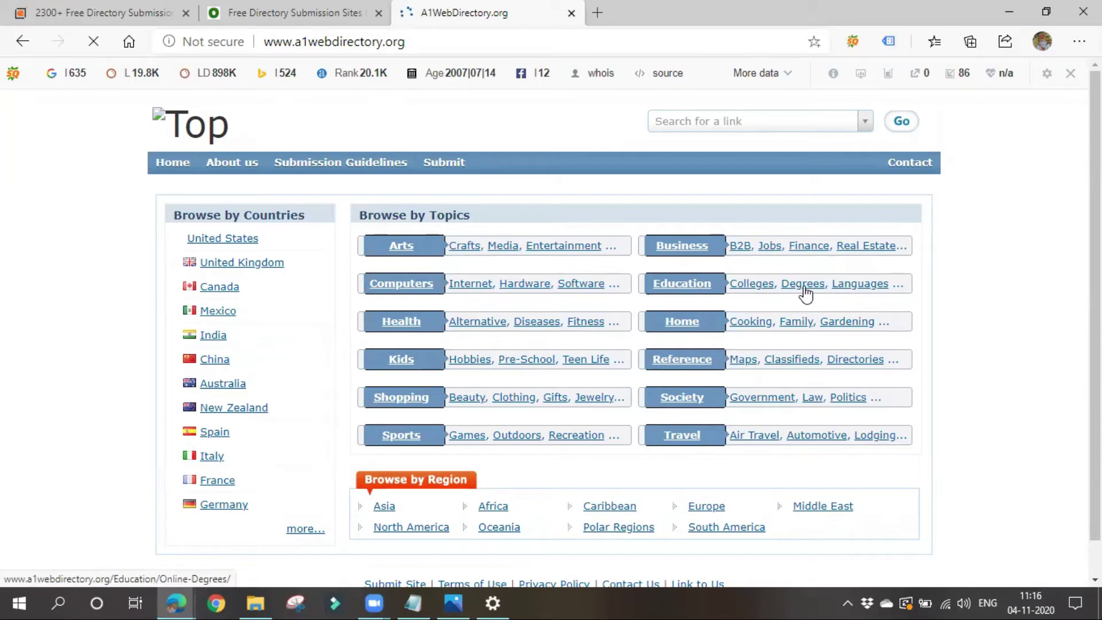
click(394, 291)
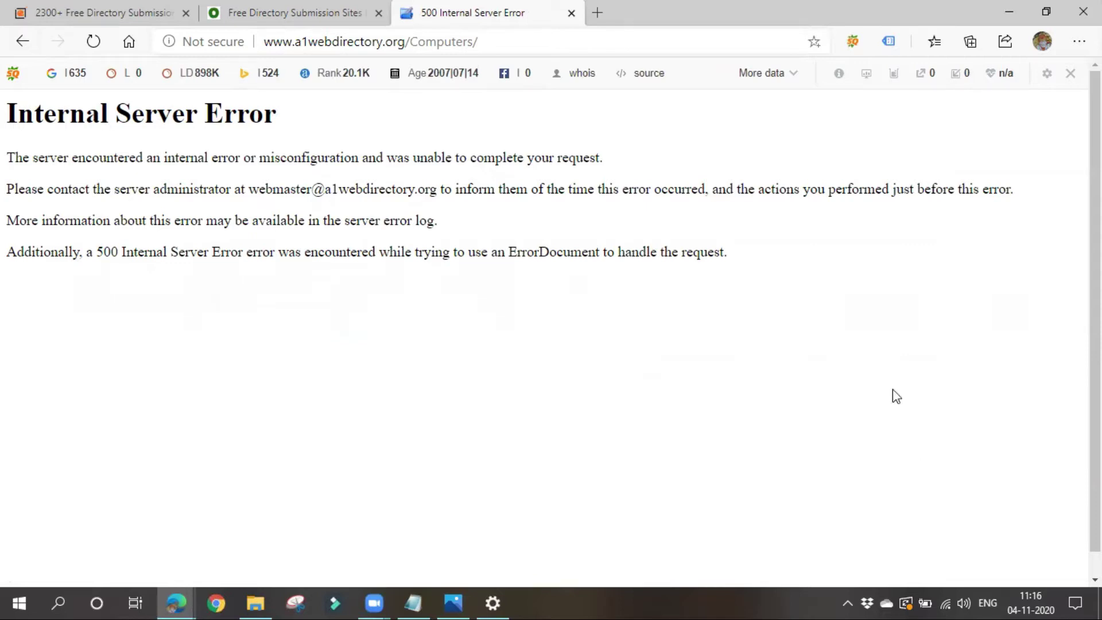
key(ctrl+shift+Tab)
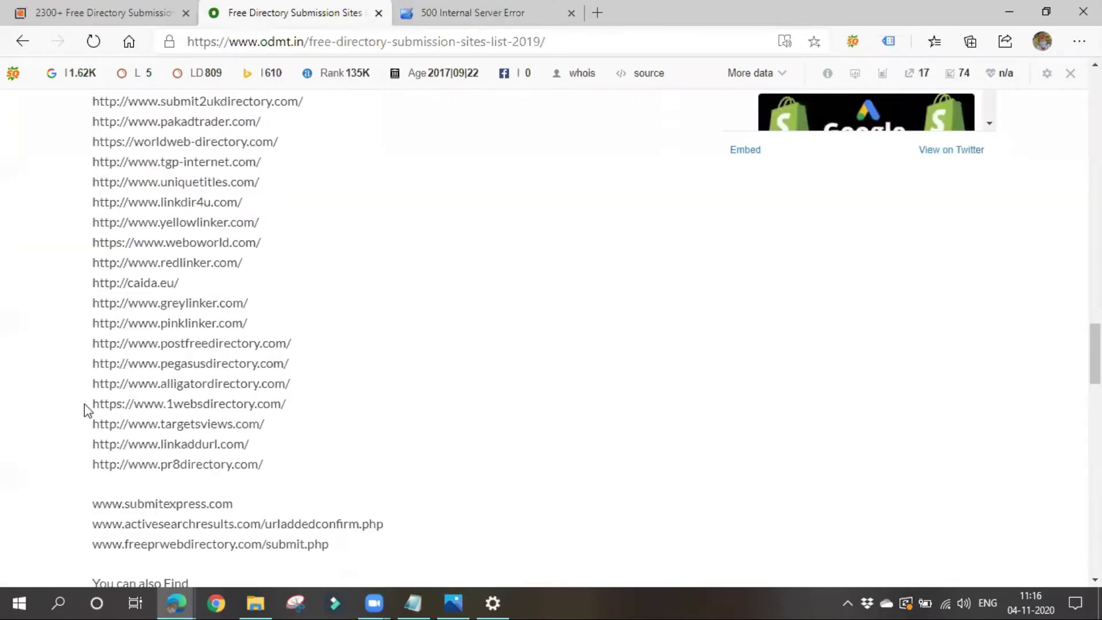
mouse_move(86, 404)
mouse_down()
mouse_move(290, 418)
mouse_move(307, 405)
mouse_move(91, 403)
mouse_up()
key(ctrl+c)
click(308, 406)
key(ctrl+Tab)
click(465, 43)
key(ctrl+v)
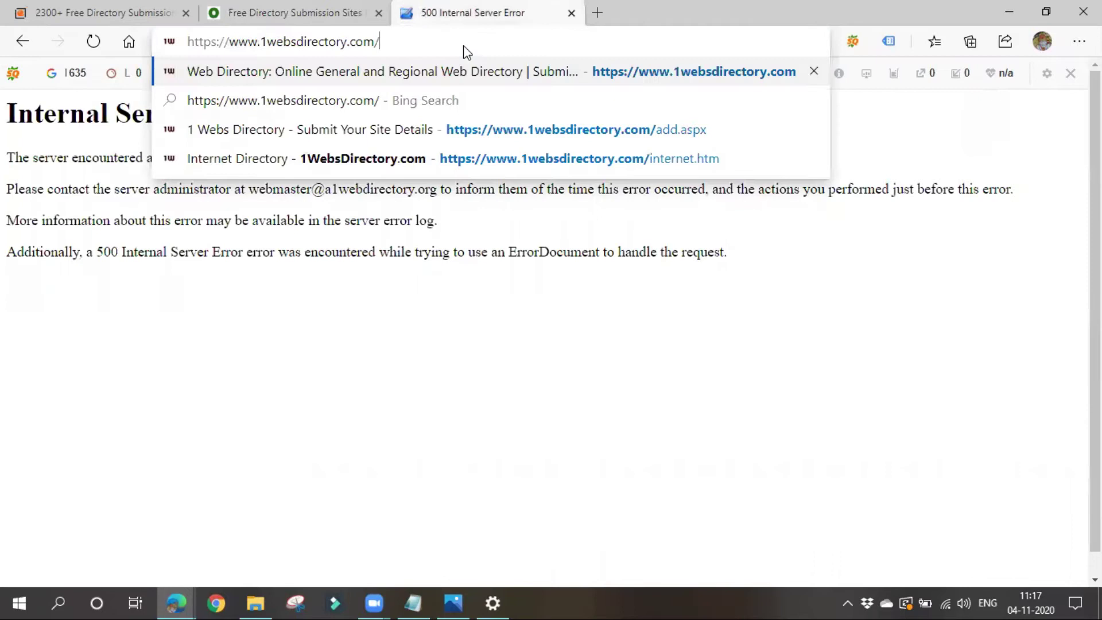
key(Return)
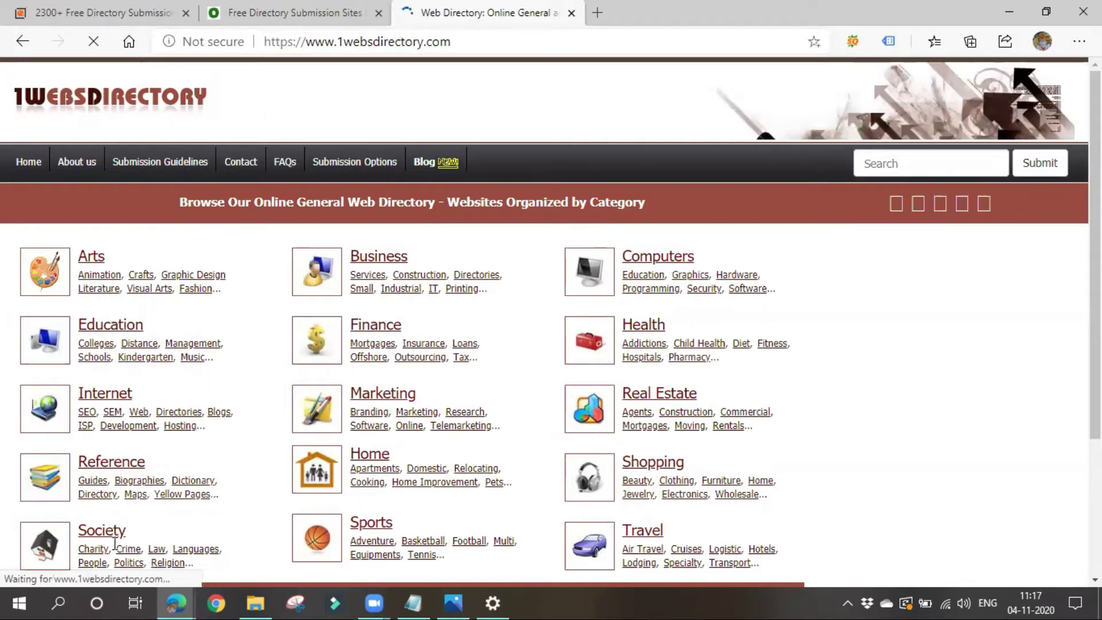
click(323, 413)
- Go to the Online Marketing subcategory and start the Submit Your Website form
scroll(323, 414, down, 3)
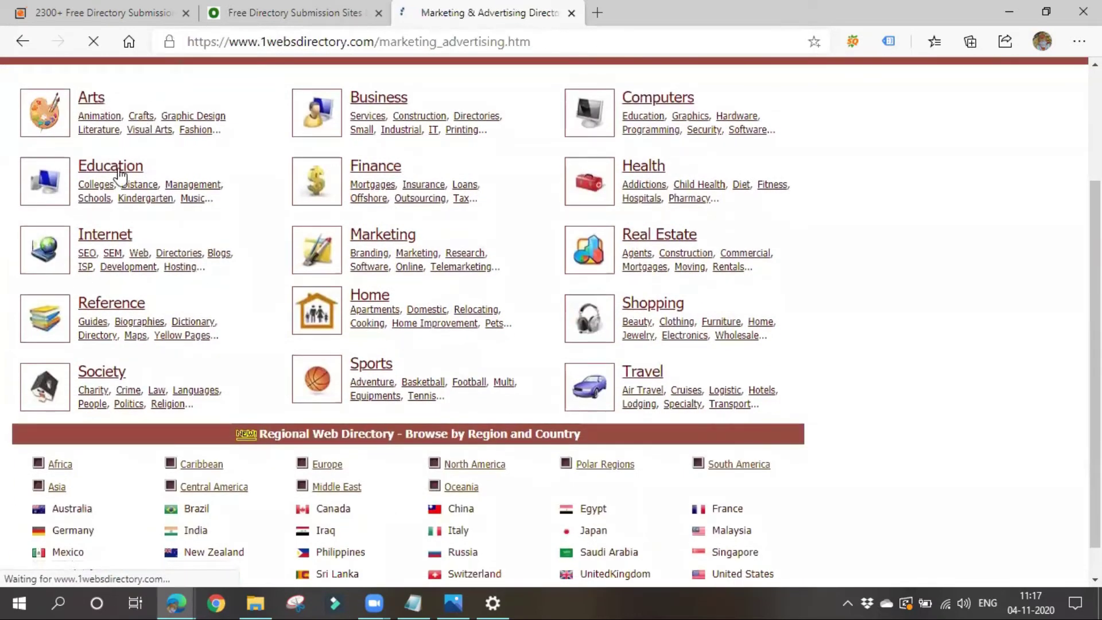
scroll(380, 257, down, 1)
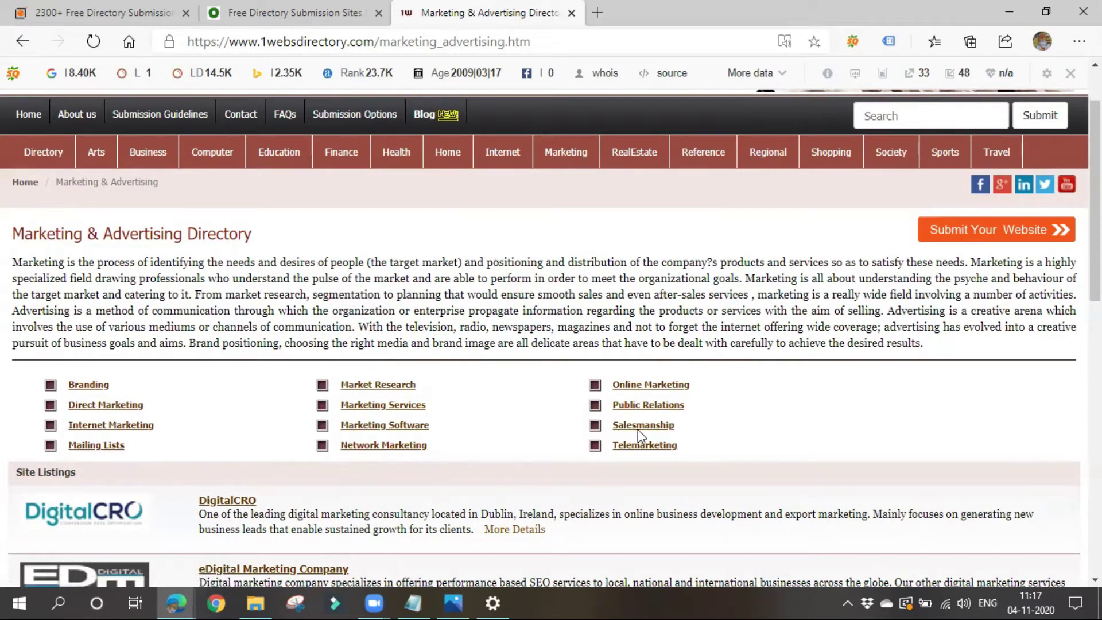
click(661, 394)
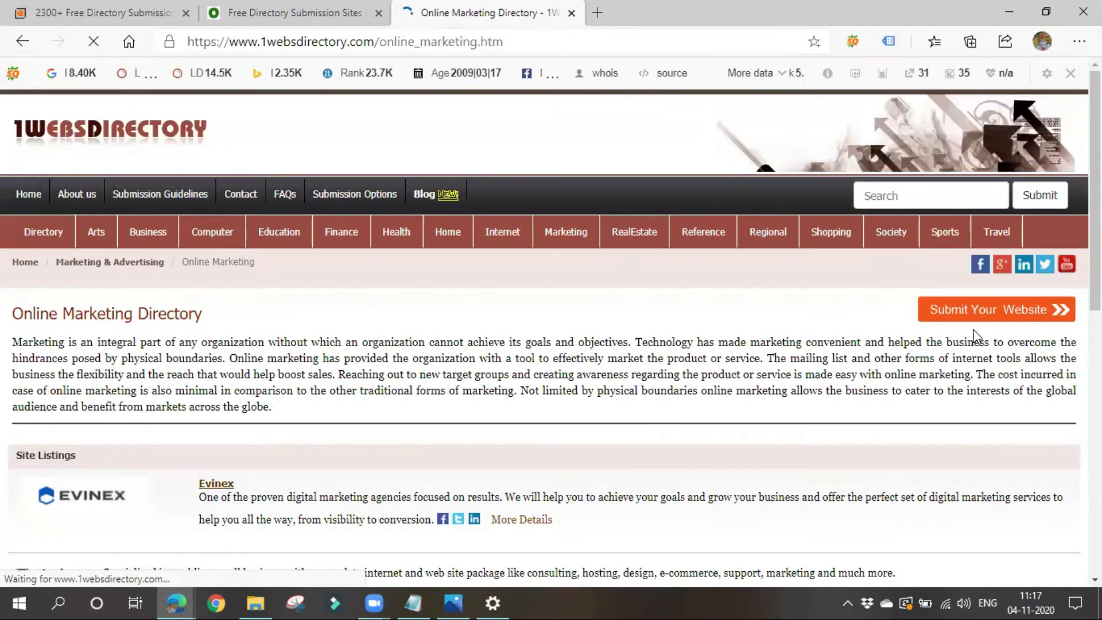
scroll(976, 321, down, 3)
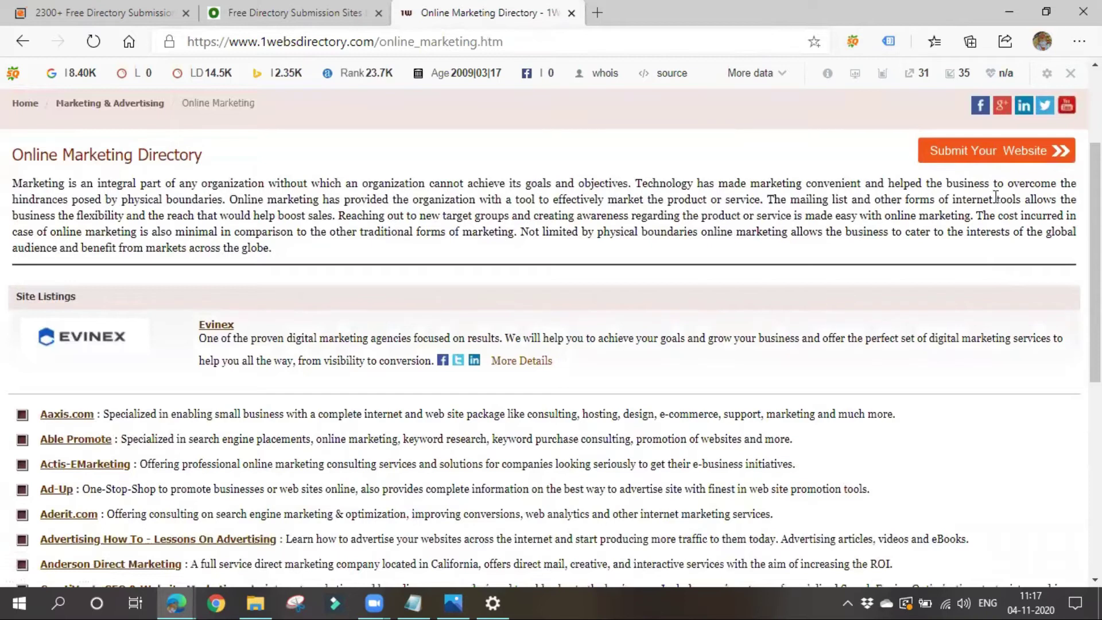
click(979, 153)
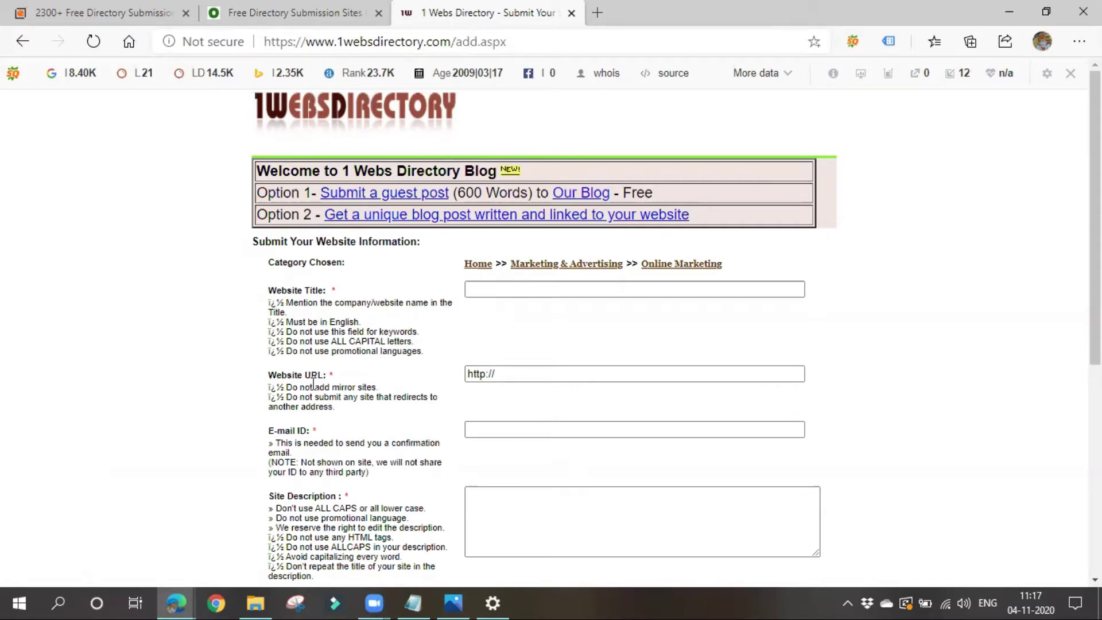
drag(274, 288, 339, 290)
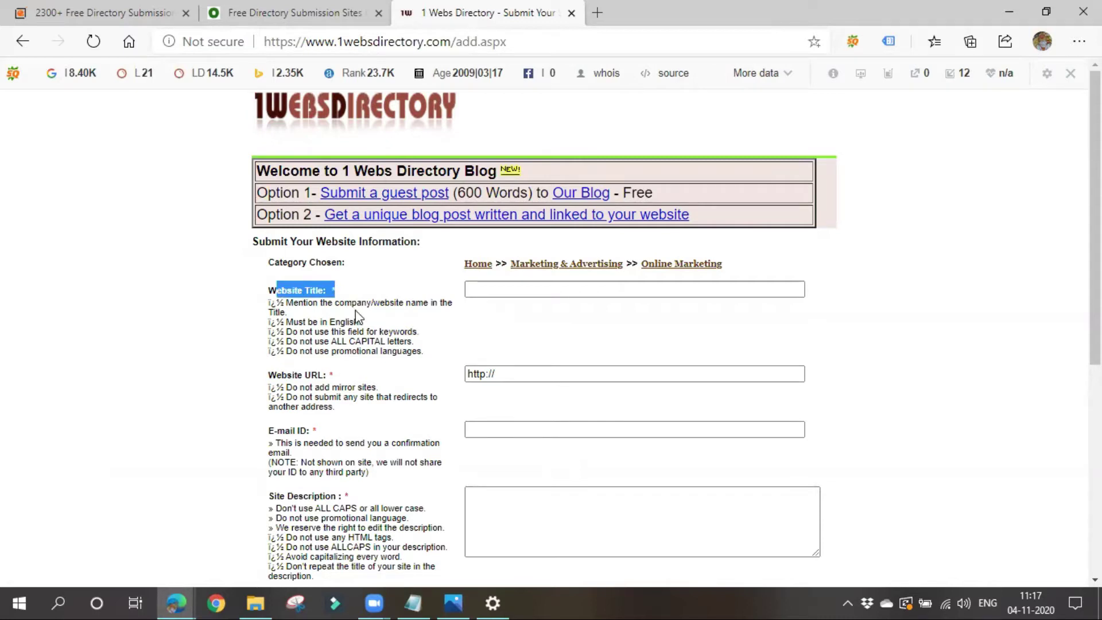
click(477, 288)
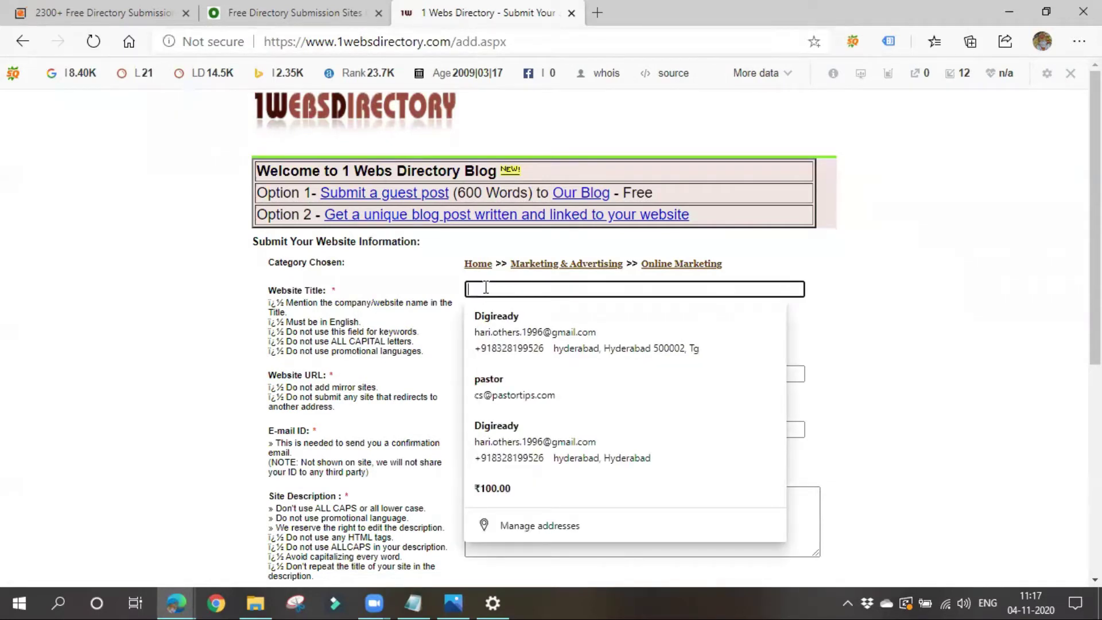
click(496, 322)
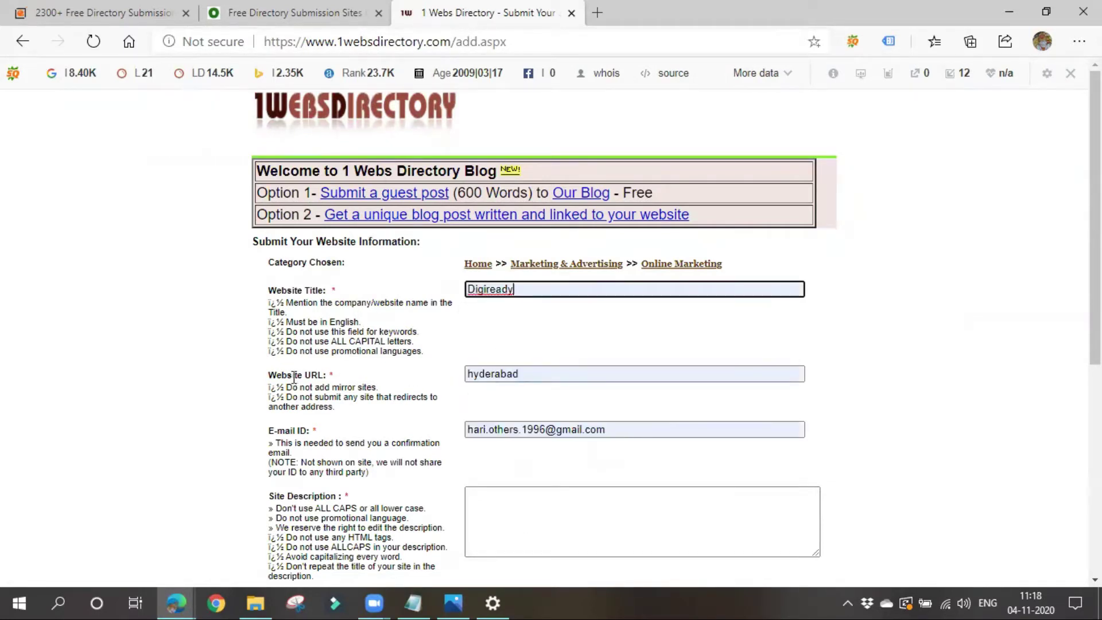
double_click(509, 373)
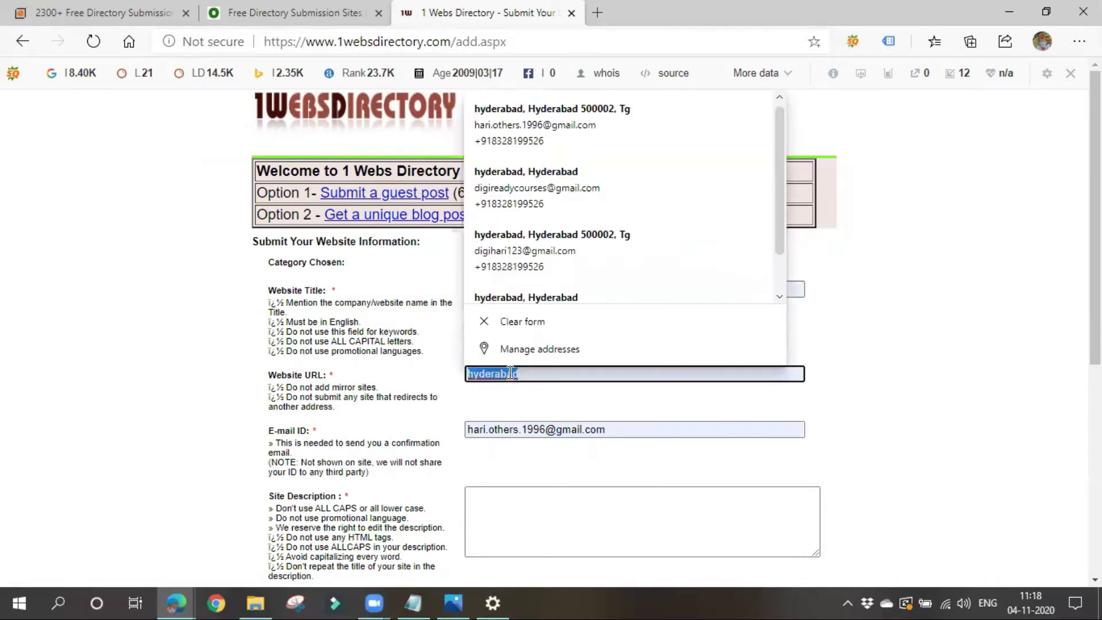
text(www.digiready.in)
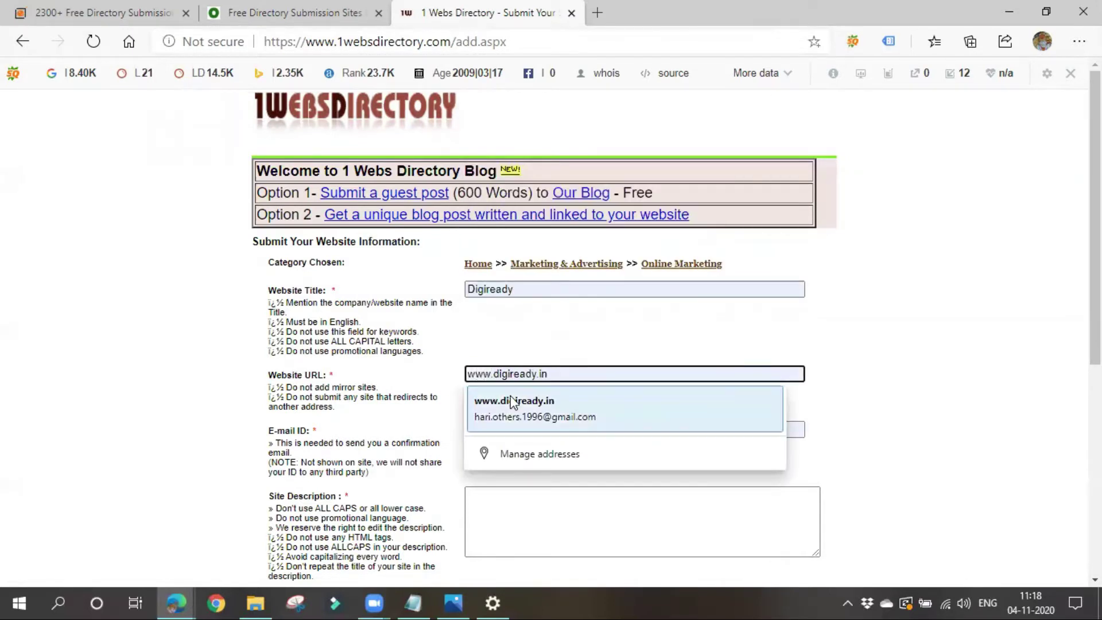
click(508, 402)
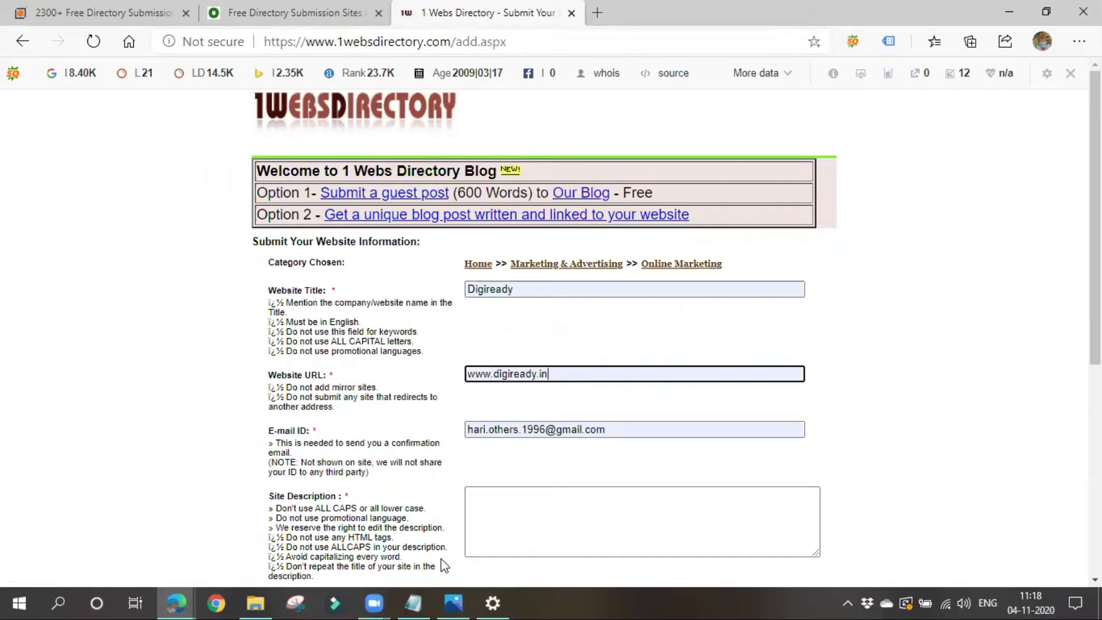
scroll(440, 558, down, 3)
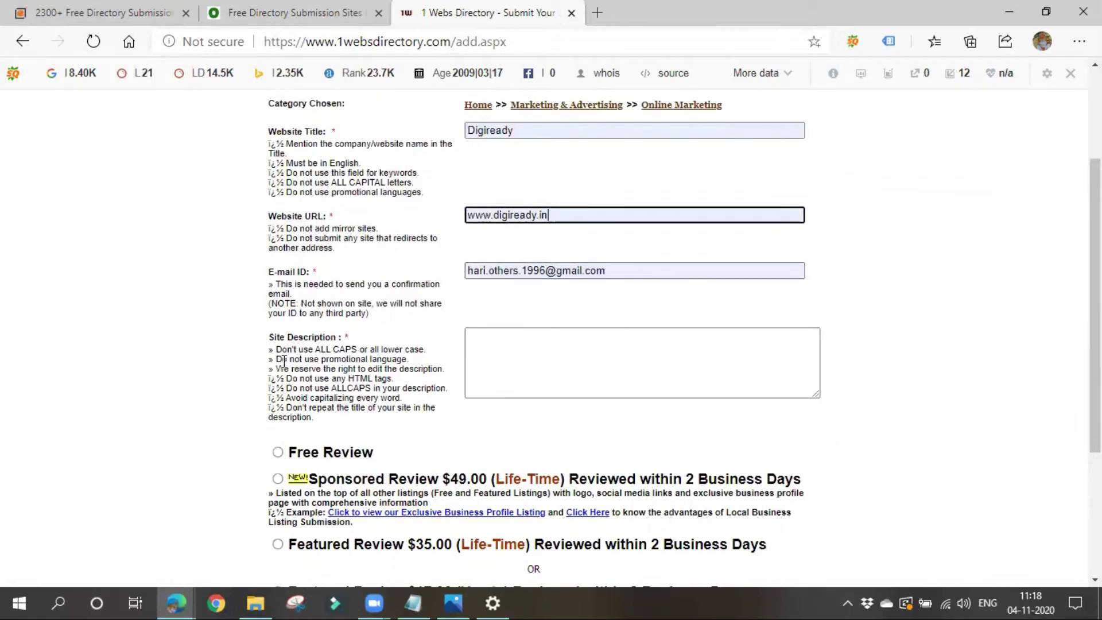
- Write the site description 'Digiready is Totally About Digital Marketing Training. Promotion of products and services online is known as Digital Marketing.'
click(531, 362)
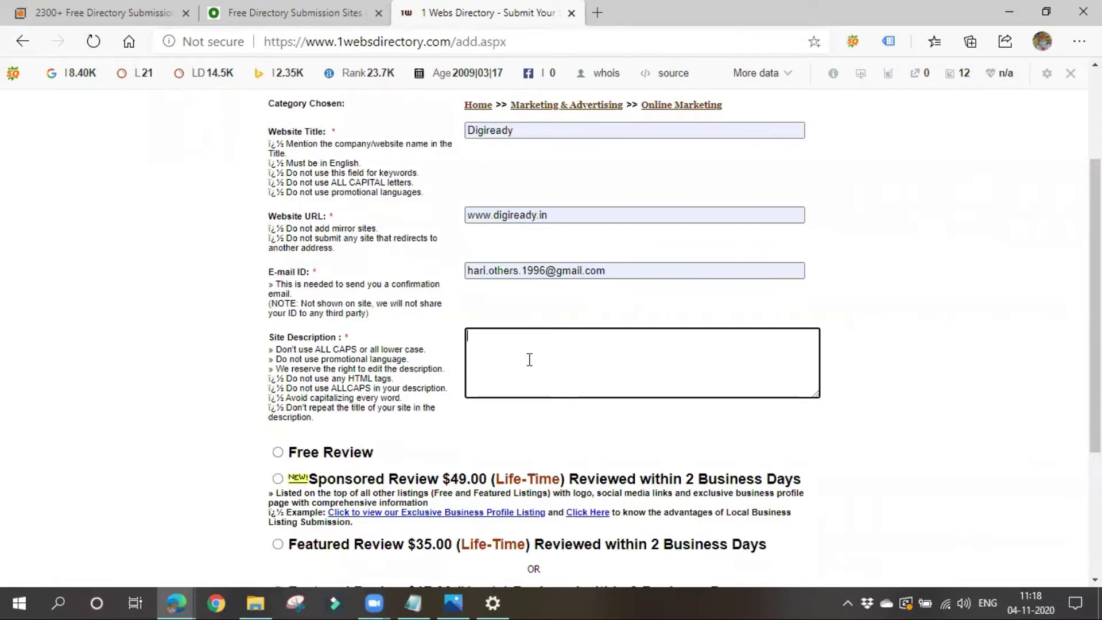
text(Digiready is Tot)
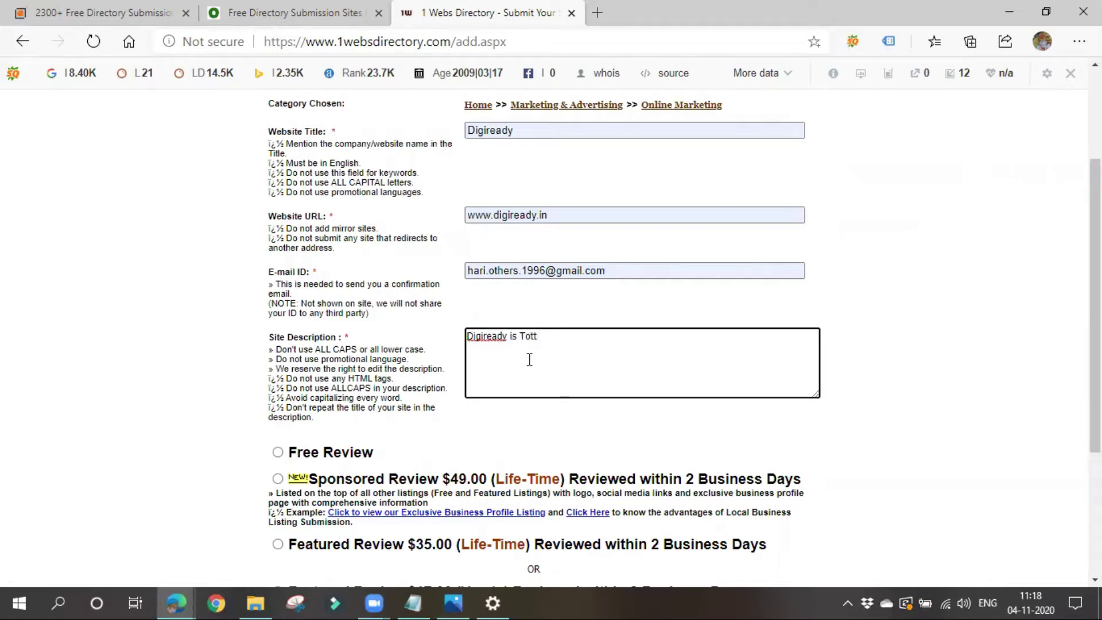
text(ally About Digital M)
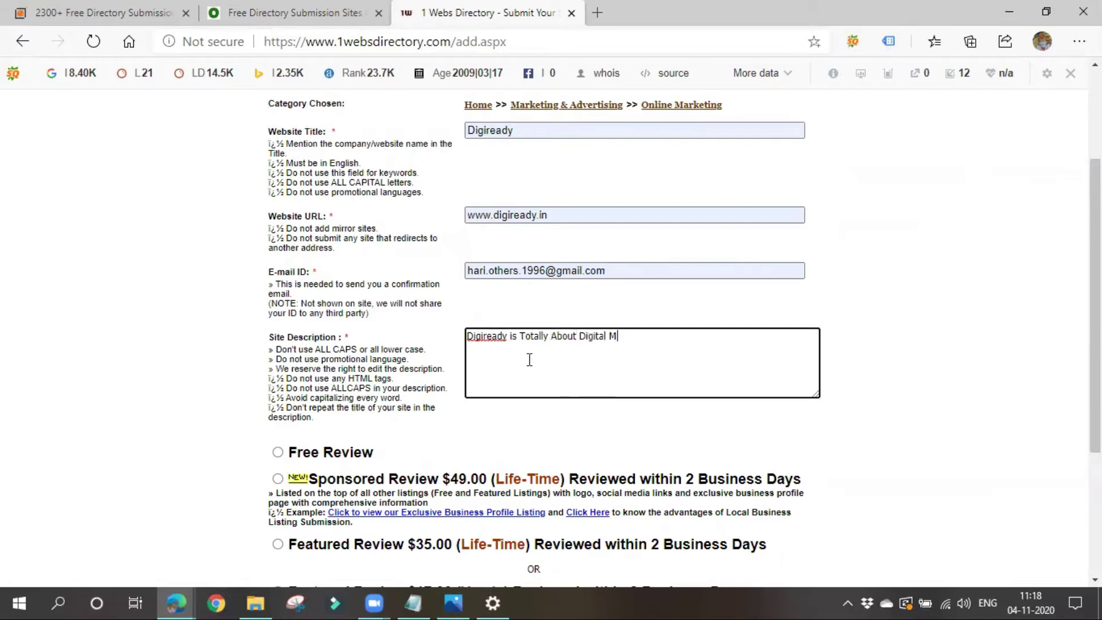
text(arketing Training)
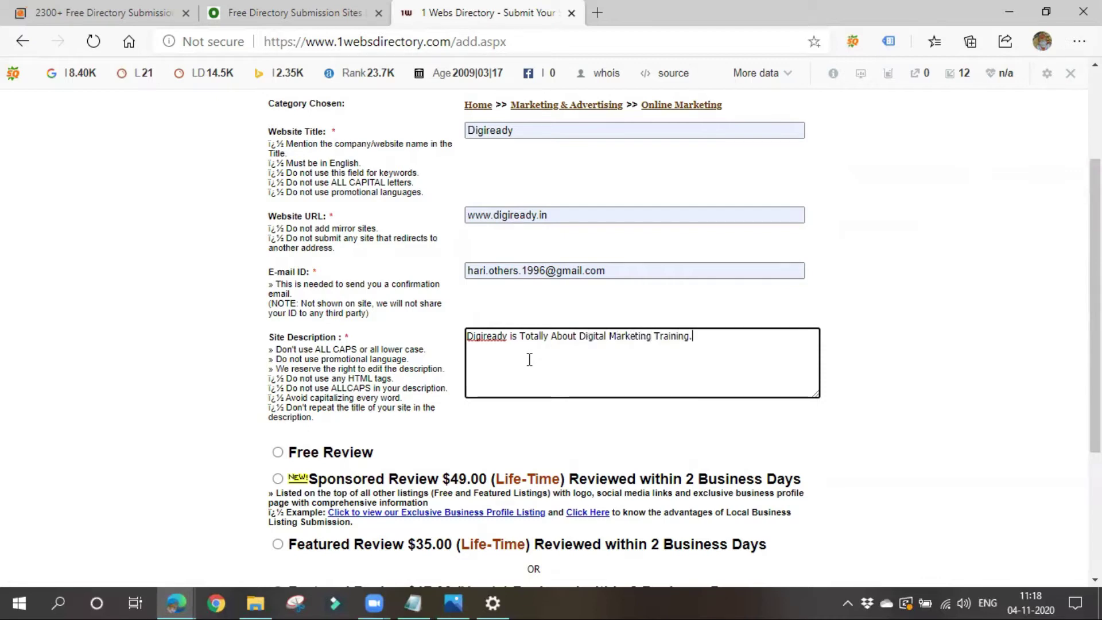
text(. Promotion of product)
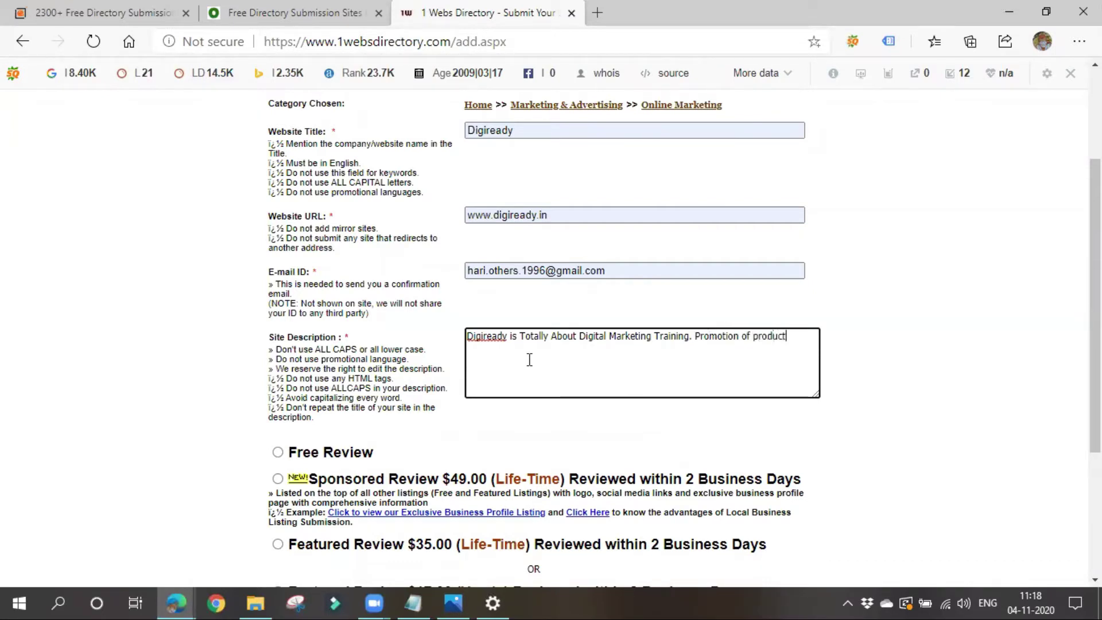
text(s and serv)
text(ices online )
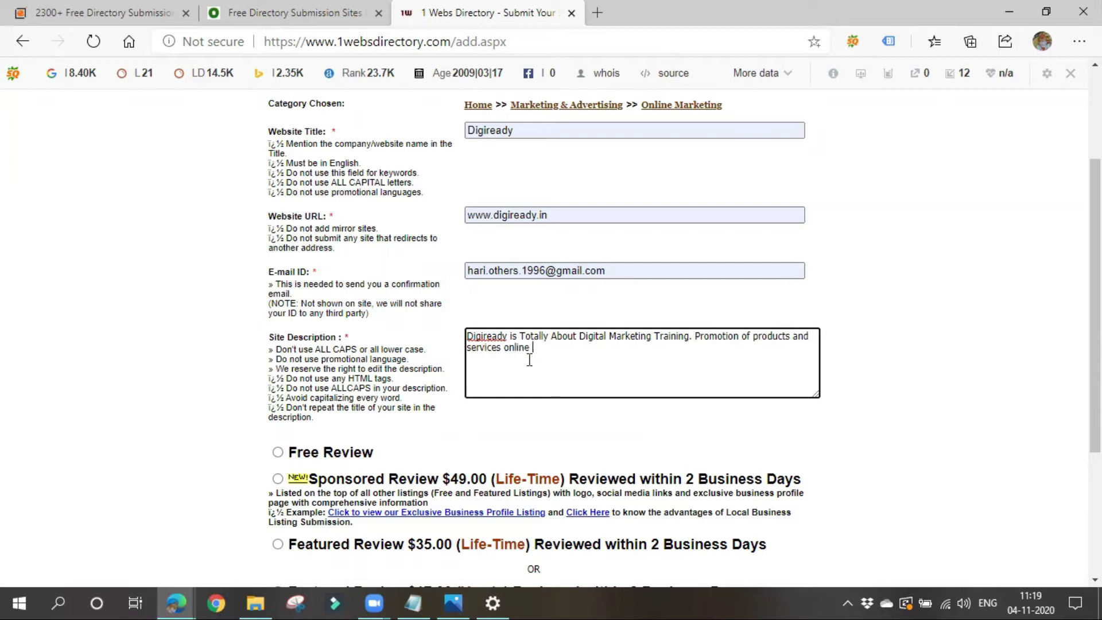
text(is known as Digit)
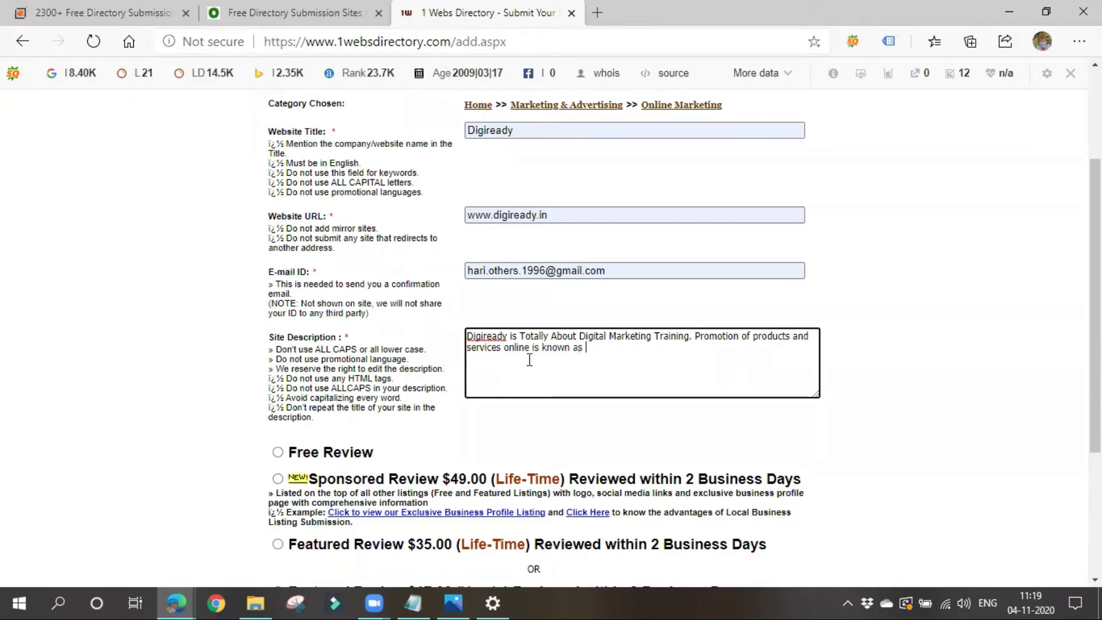
text(al )
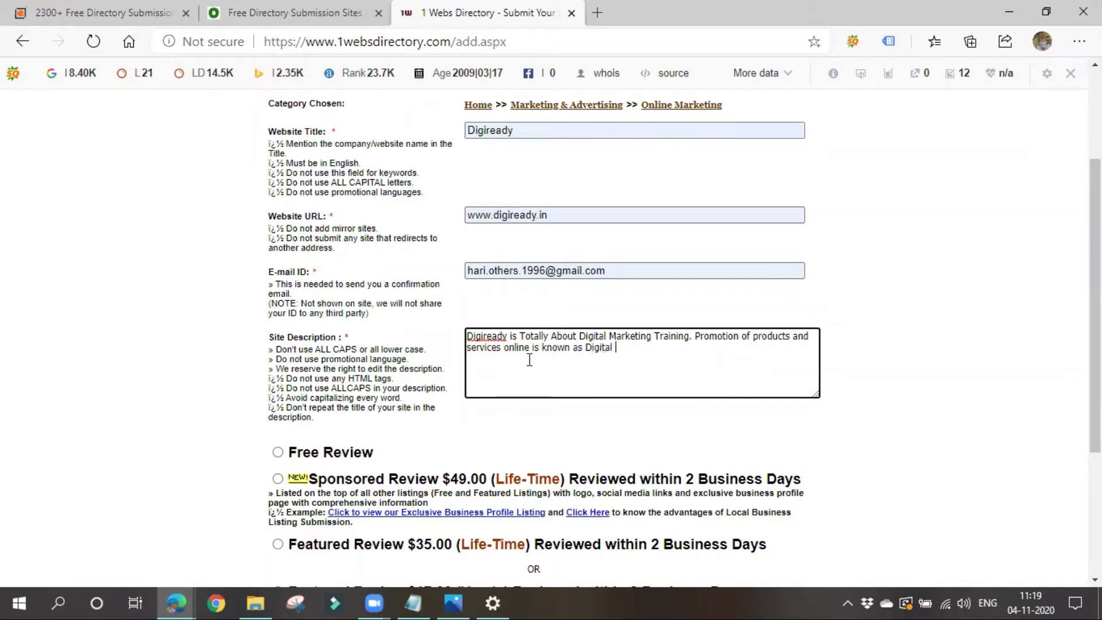
text(Marketing.)
scroll(537, 372, down, 1)
- Select the Free Review listing option
scroll(537, 373, down, 3)
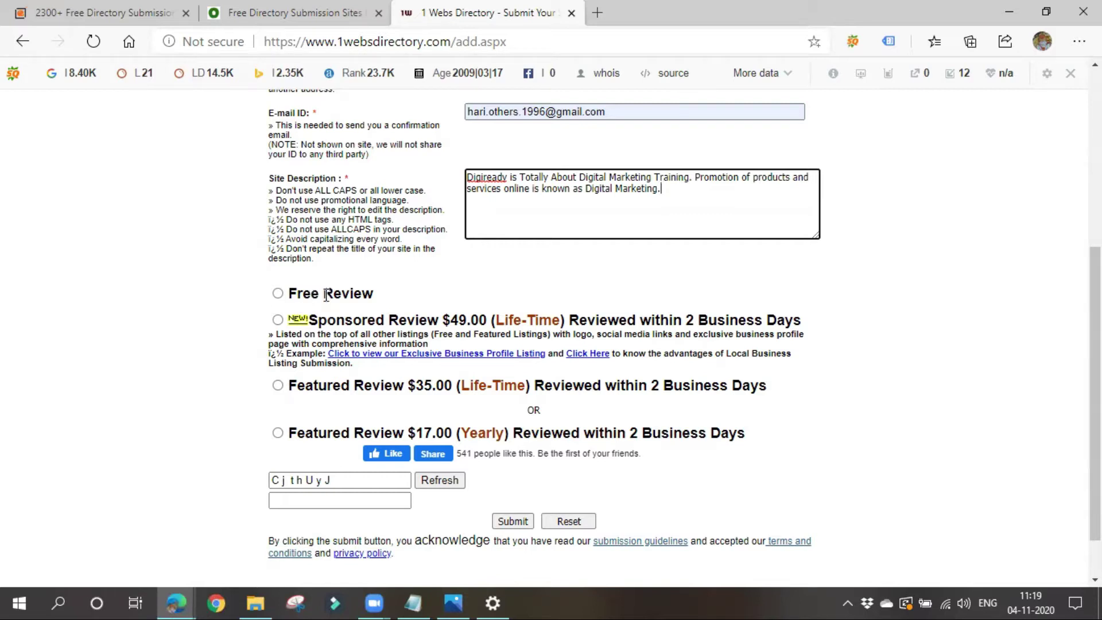
click(326, 295)
click(278, 293)
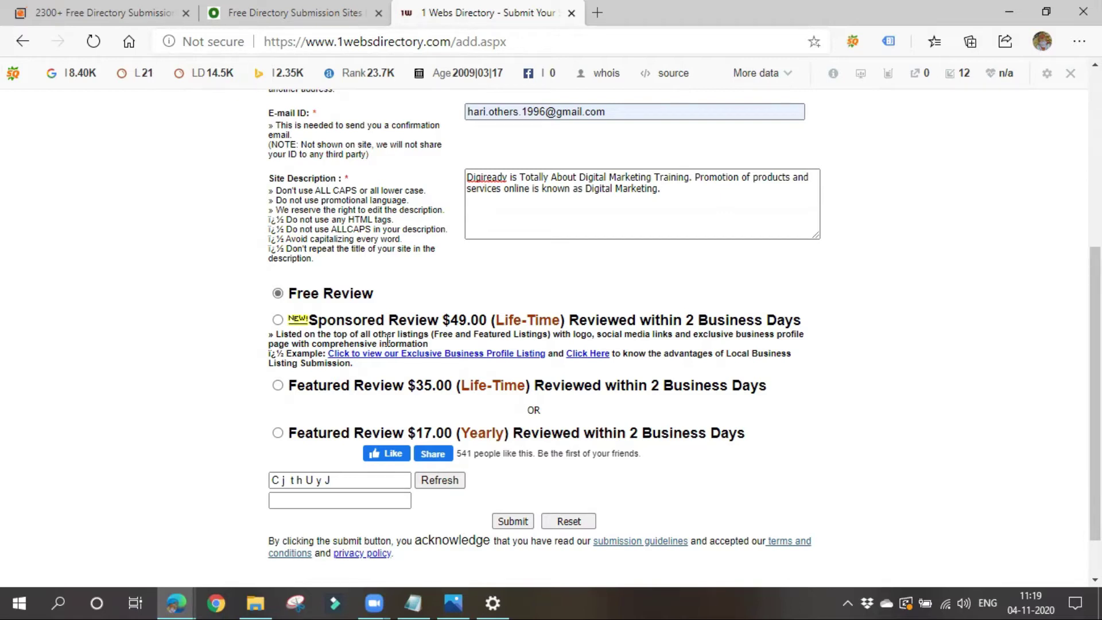
- Highlight the paid options: Sponsored Review, $35.00 Featured Review and $17.00 yearly Featured Review
drag(418, 320, 560, 320)
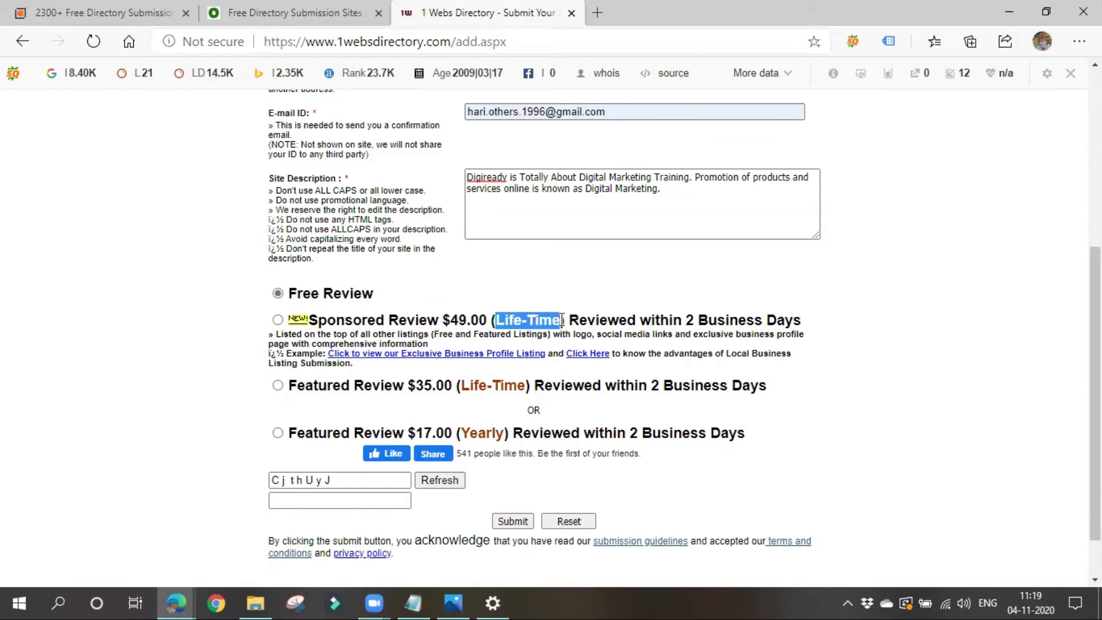
drag(639, 320, 819, 323)
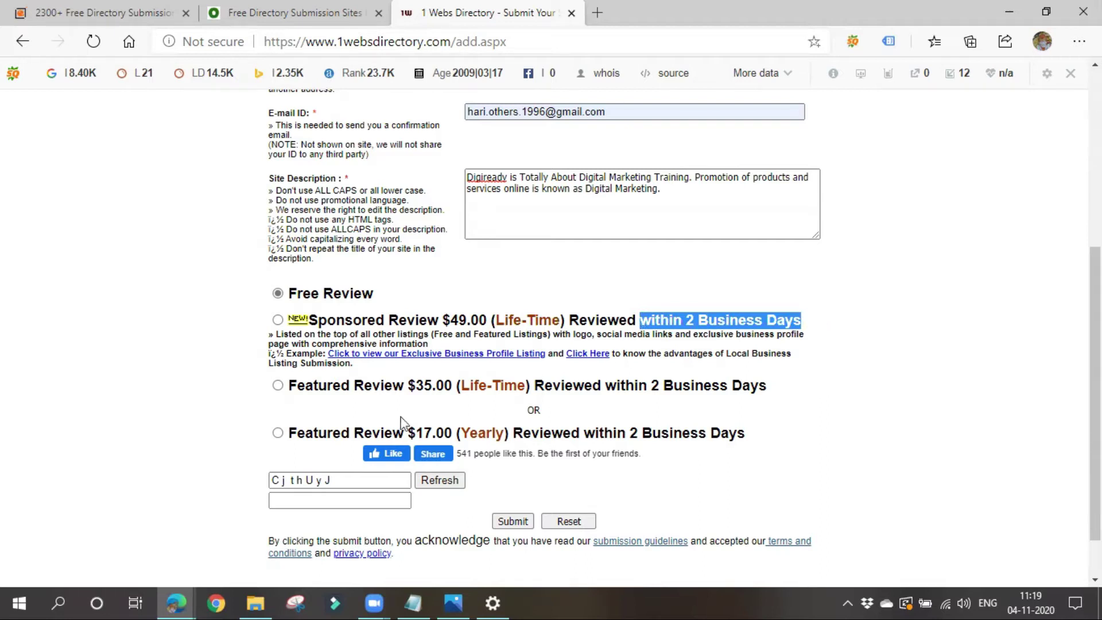
drag(407, 387, 453, 389)
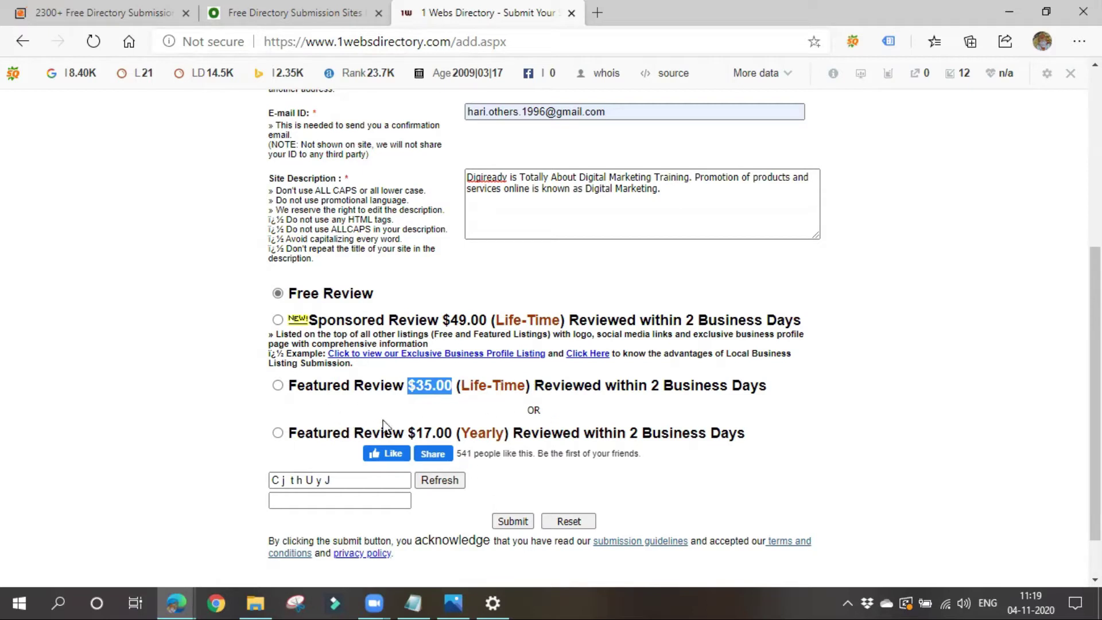
click(614, 384)
drag(614, 384, 826, 394)
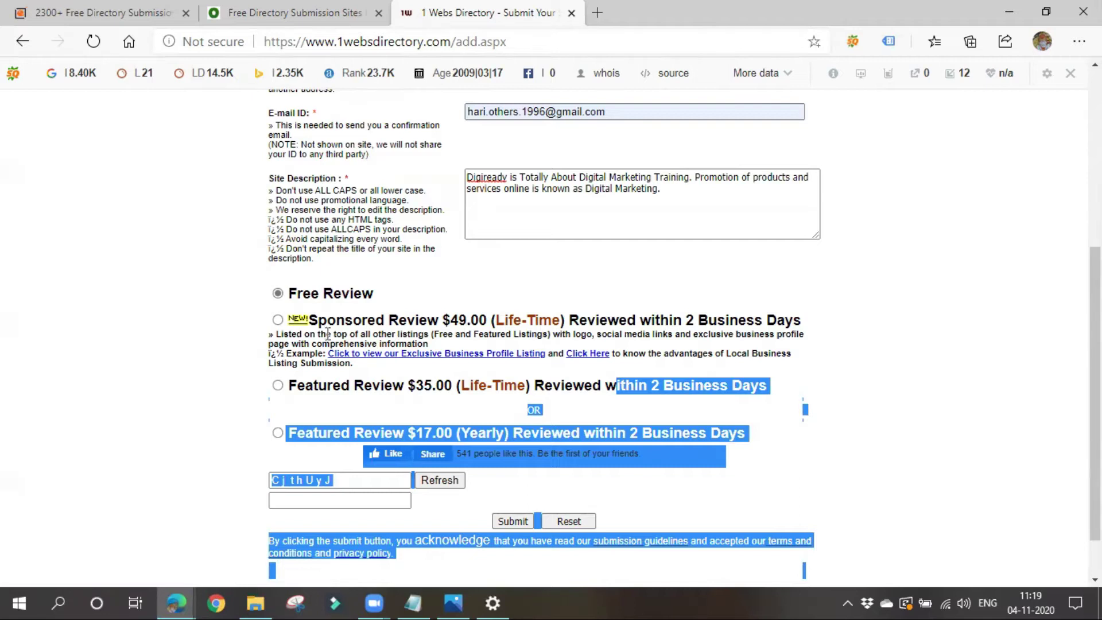
drag(296, 334, 430, 335)
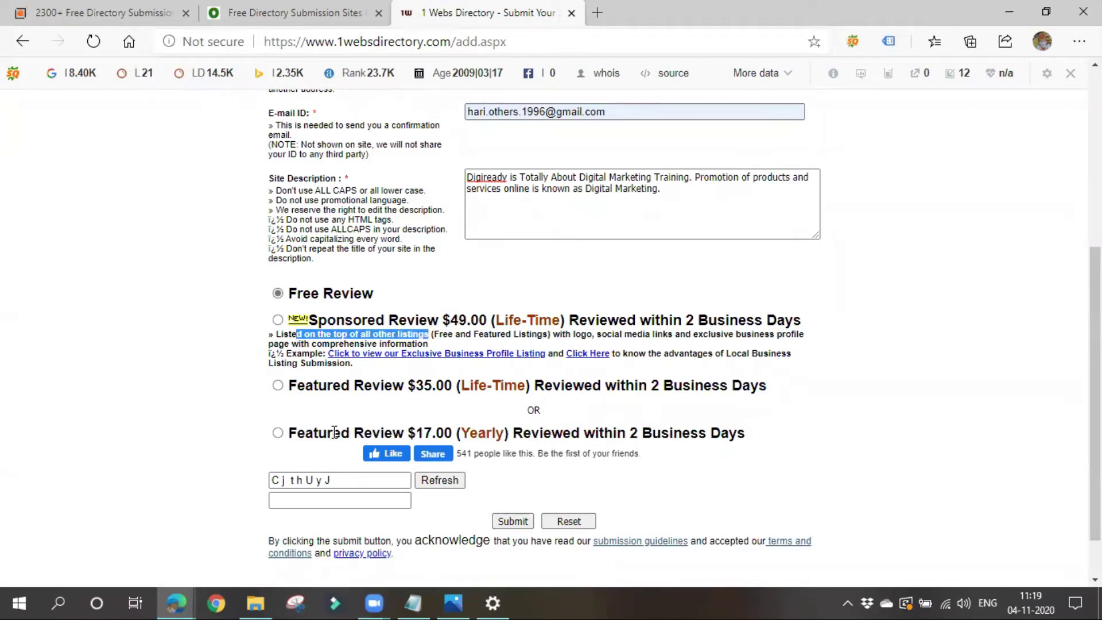
drag(333, 433, 540, 428)
click(540, 428)
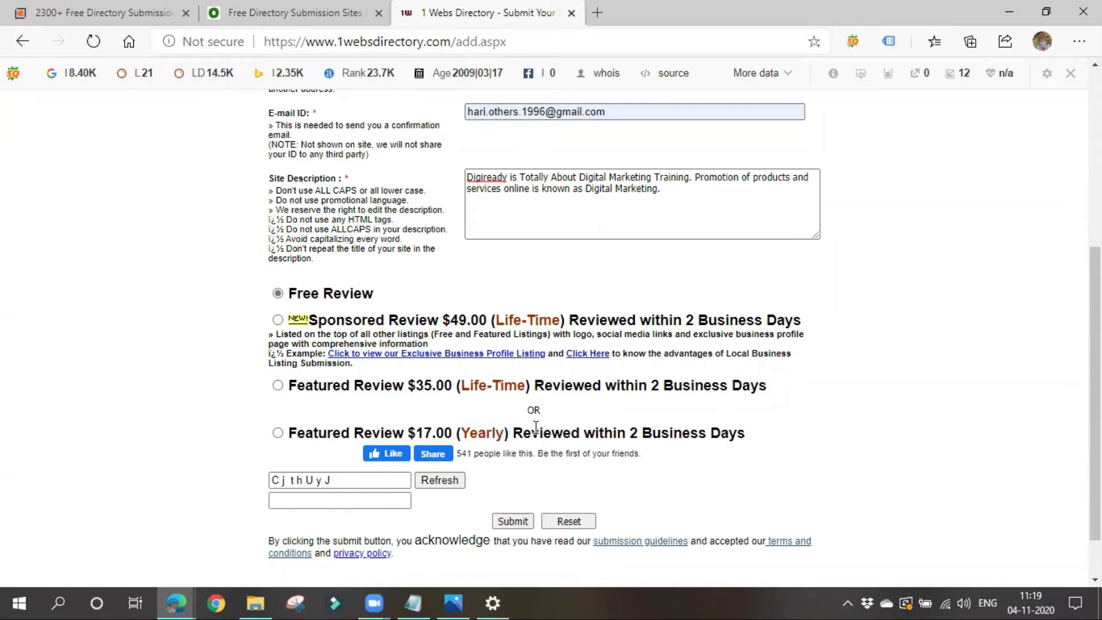
drag(461, 433, 516, 448)
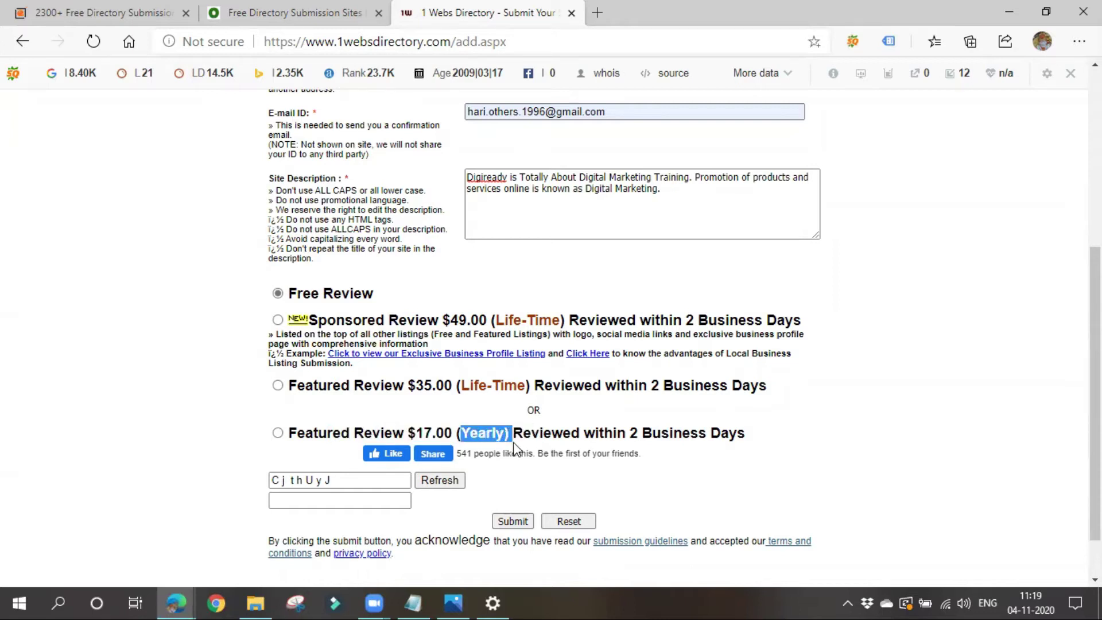
drag(404, 433, 460, 429)
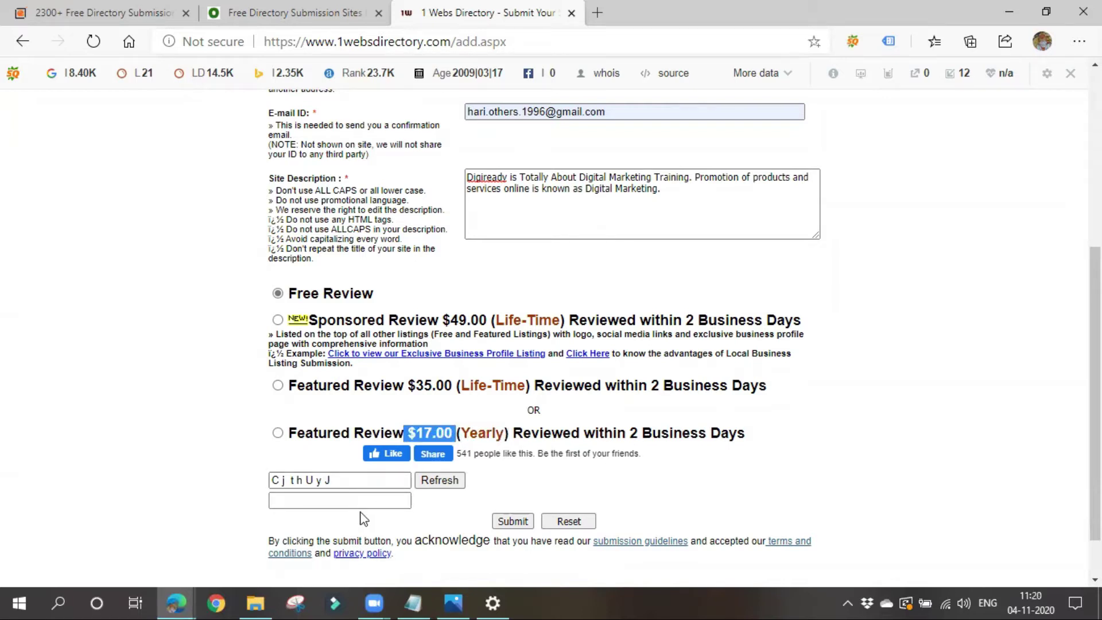
click(198, 307)
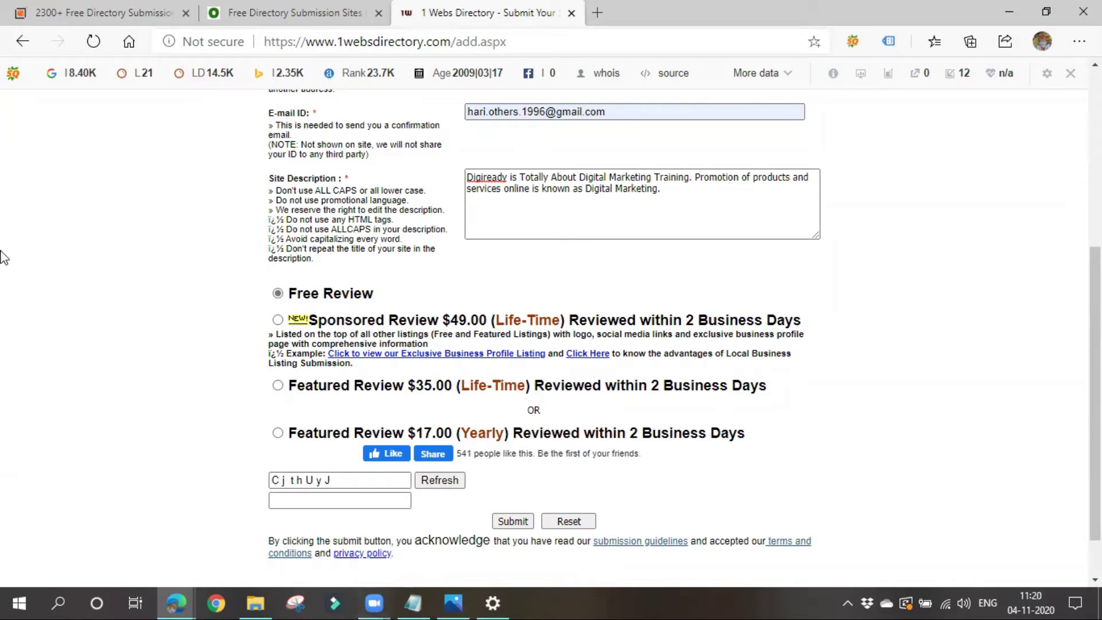
- Enter the captcha code as shown, matching its spaces and letter case, and submit the form
click(346, 500)
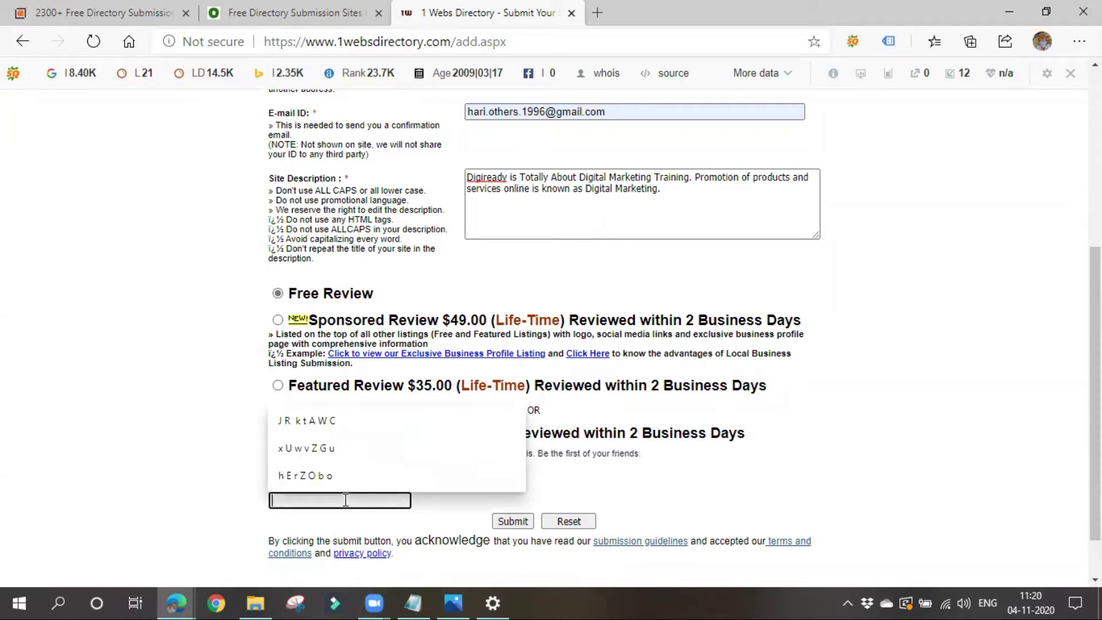
text(Cjth)
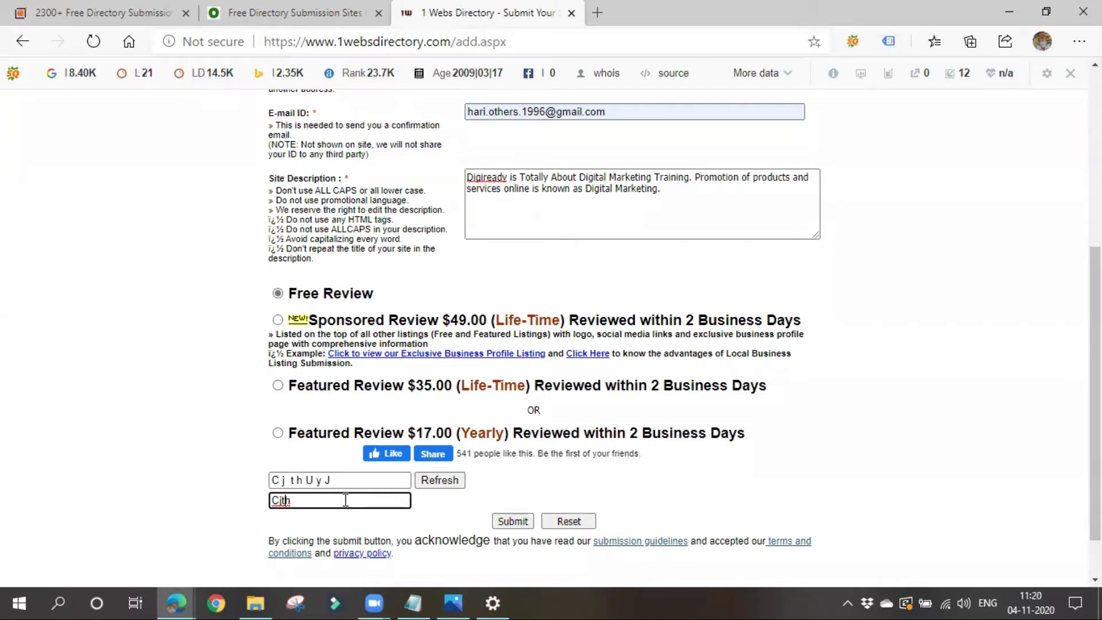
key(Left)
key(Left)
key(Left)
key(Right)
key(Right)
text(h U y j)
key(BackSpace)
text(J)
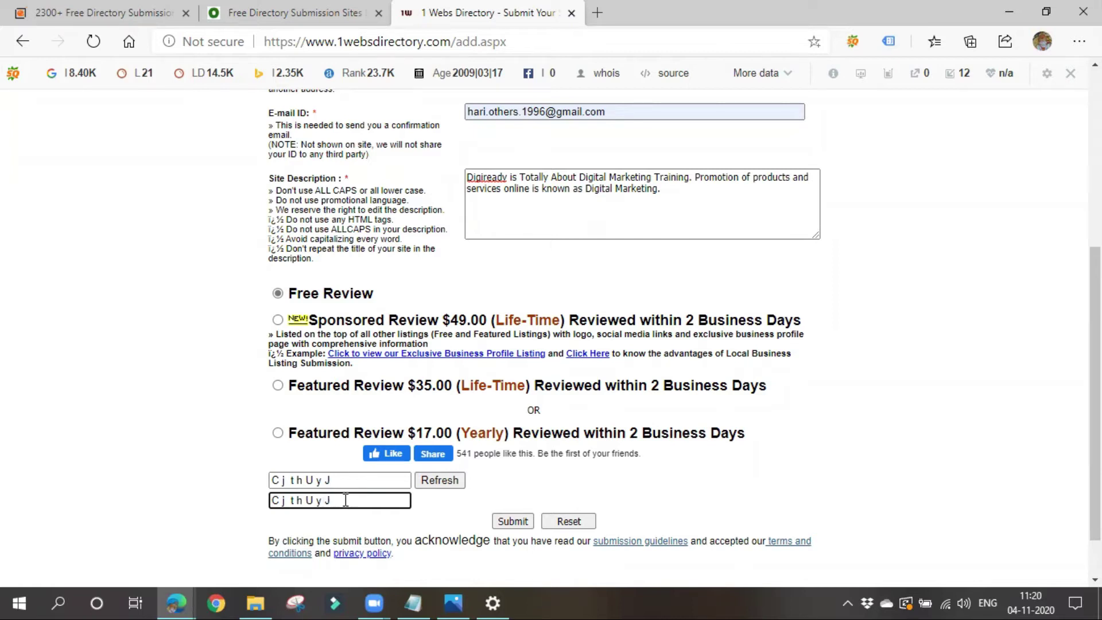
click(512, 522)
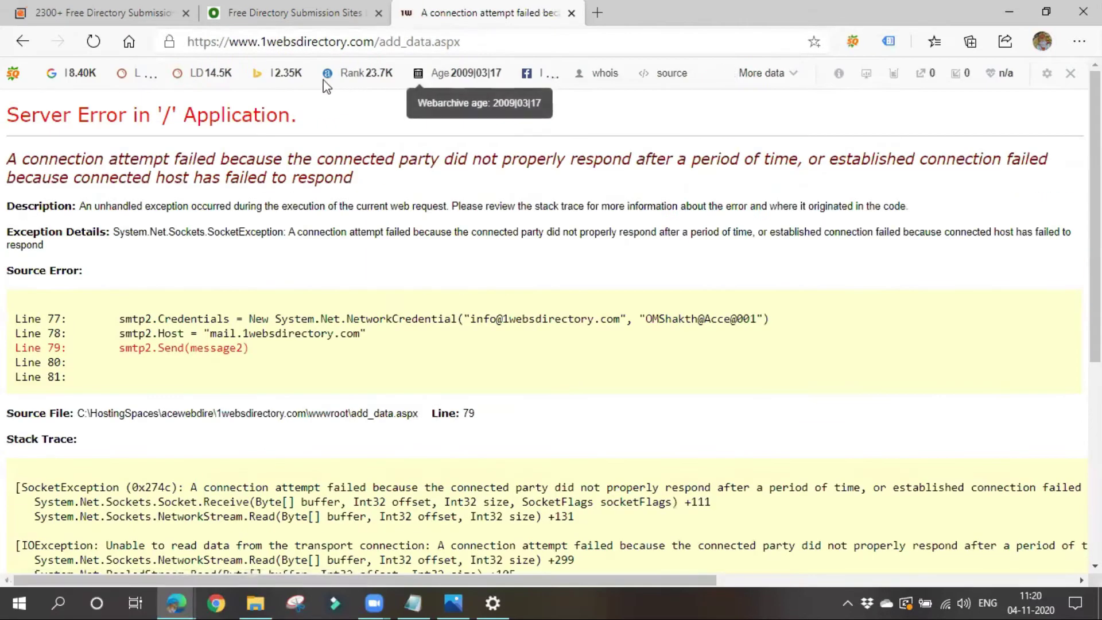
- Return from the Server Error page to the submission form, then switch to the Off Page SEO Techniques image
scroll(273, 287, down, 6)
scroll(272, 287, up, 6)
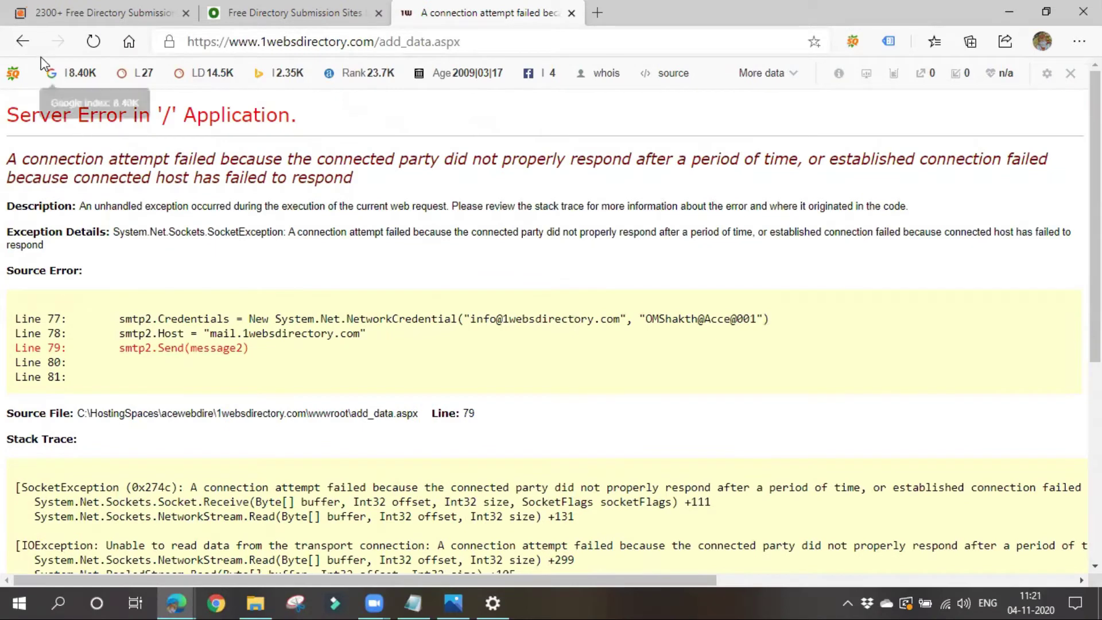
click(23, 41)
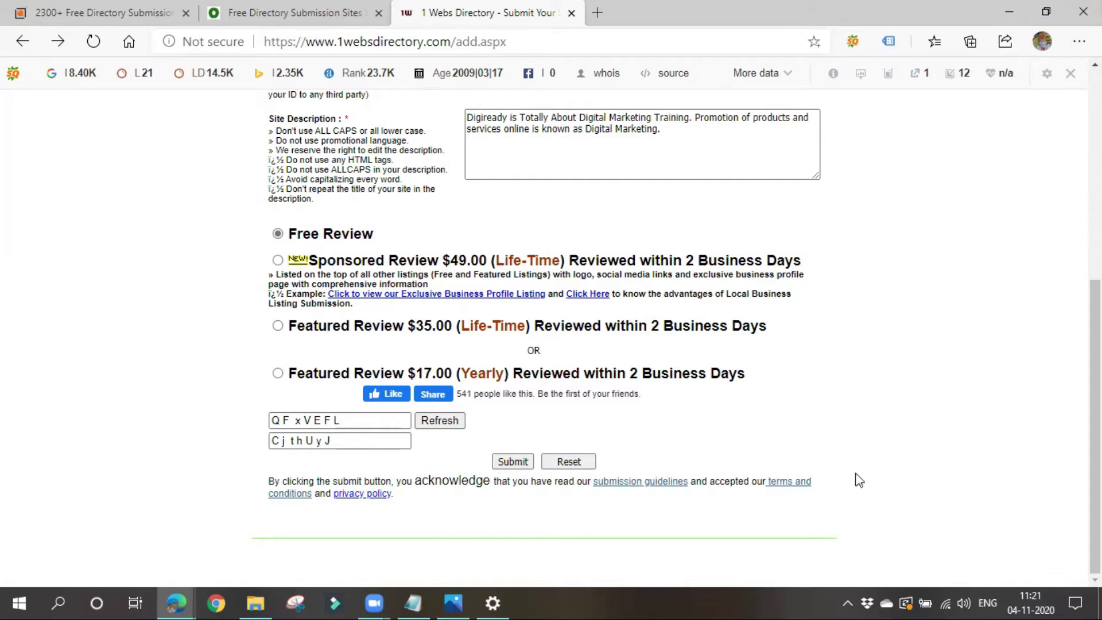
key(alt+Tab)
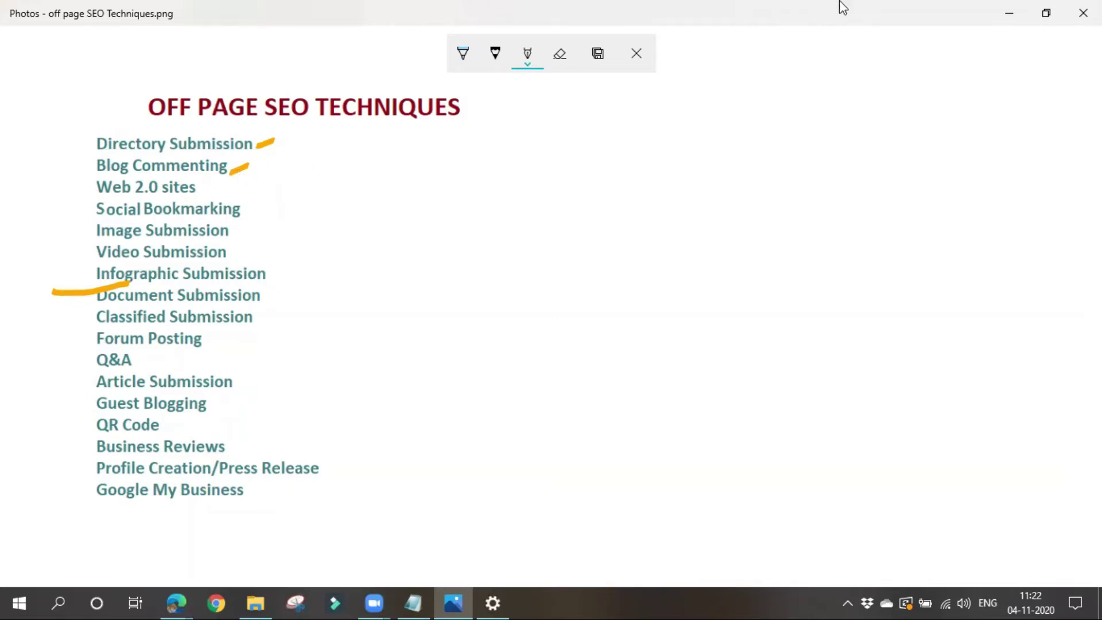
- Minimize the off-page SEO techniques image to reveal the 1 Webs Directory submission form
click(1008, 13)
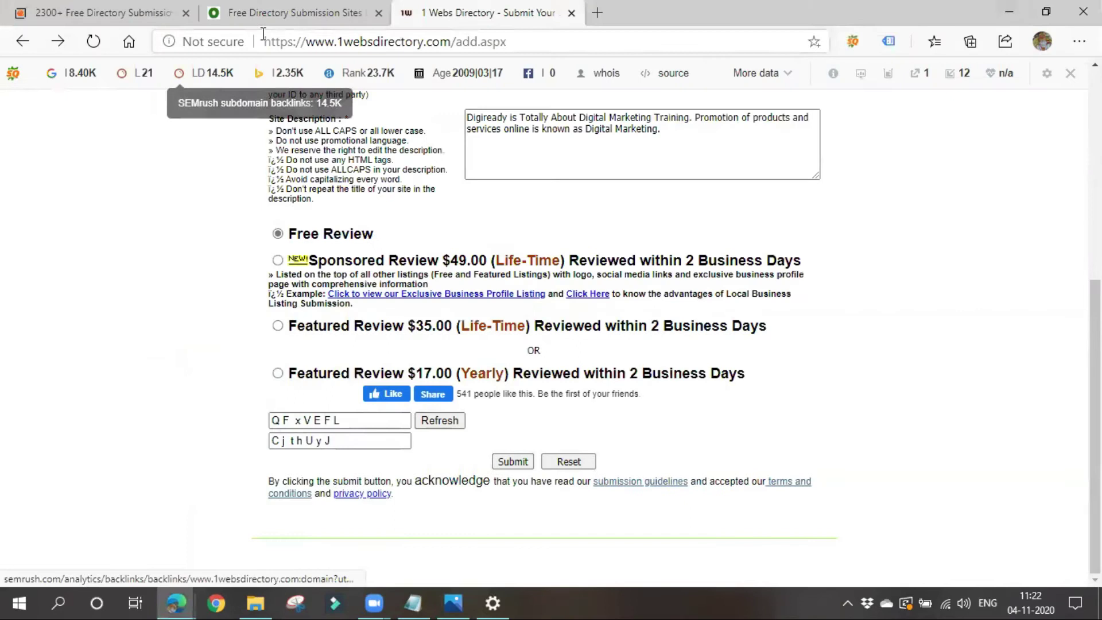
- Load the Crunch Stories bookmark in a new tab and scroll down to its Featured section
click(597, 12)
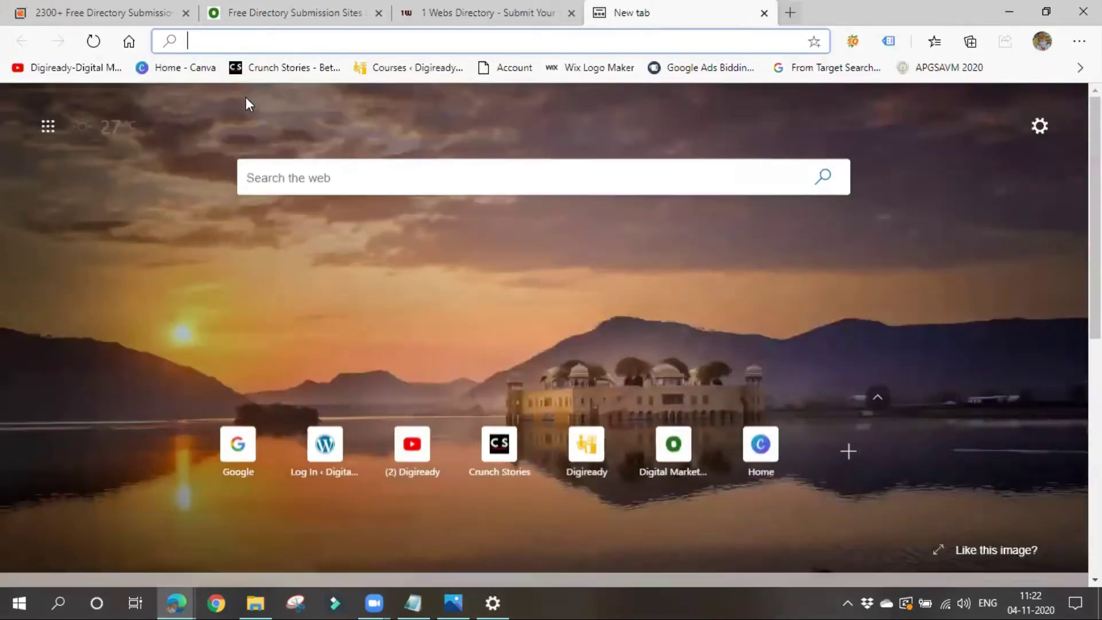
click(250, 69)
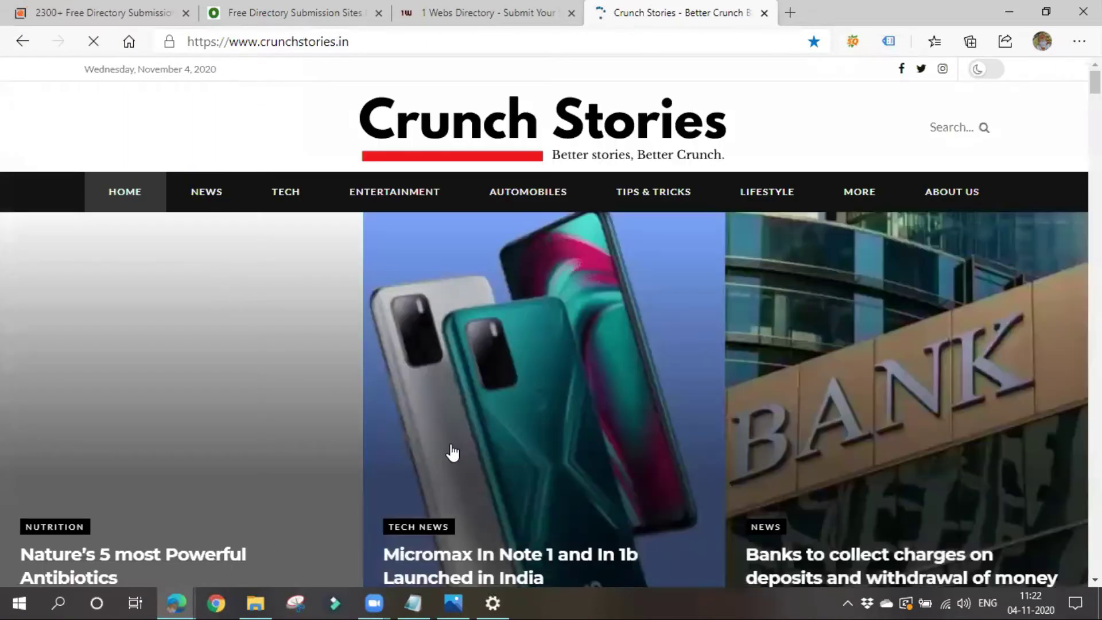
scroll(365, 441, down, 10)
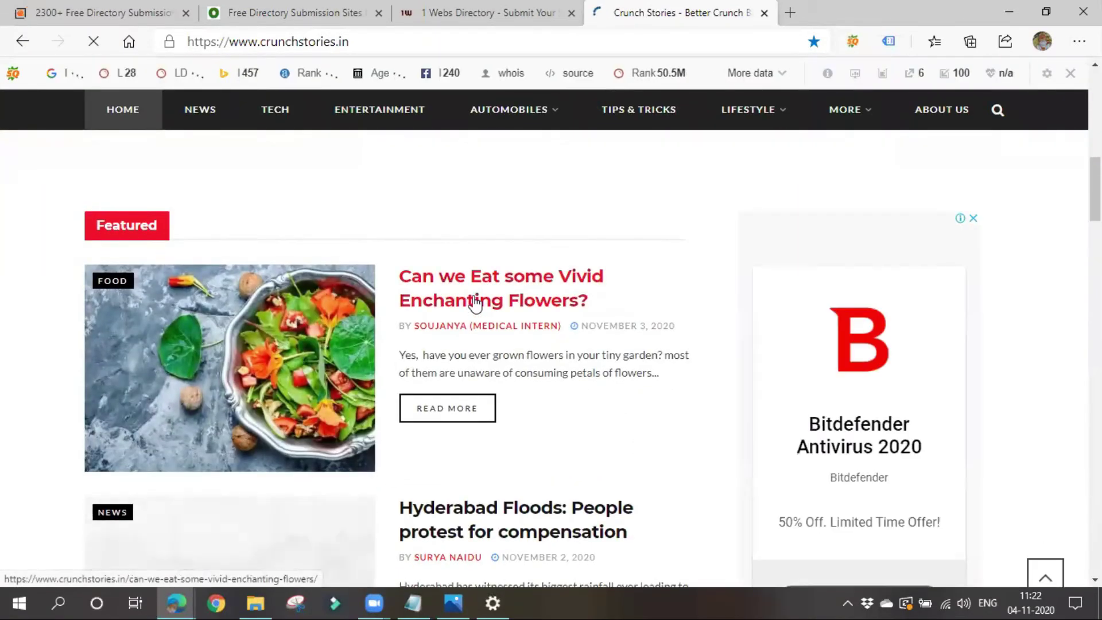
- Open the 'Can we Eat some Vivid Enchanting Flowers?' article and scroll down to its Leave a Reply form
click(474, 302)
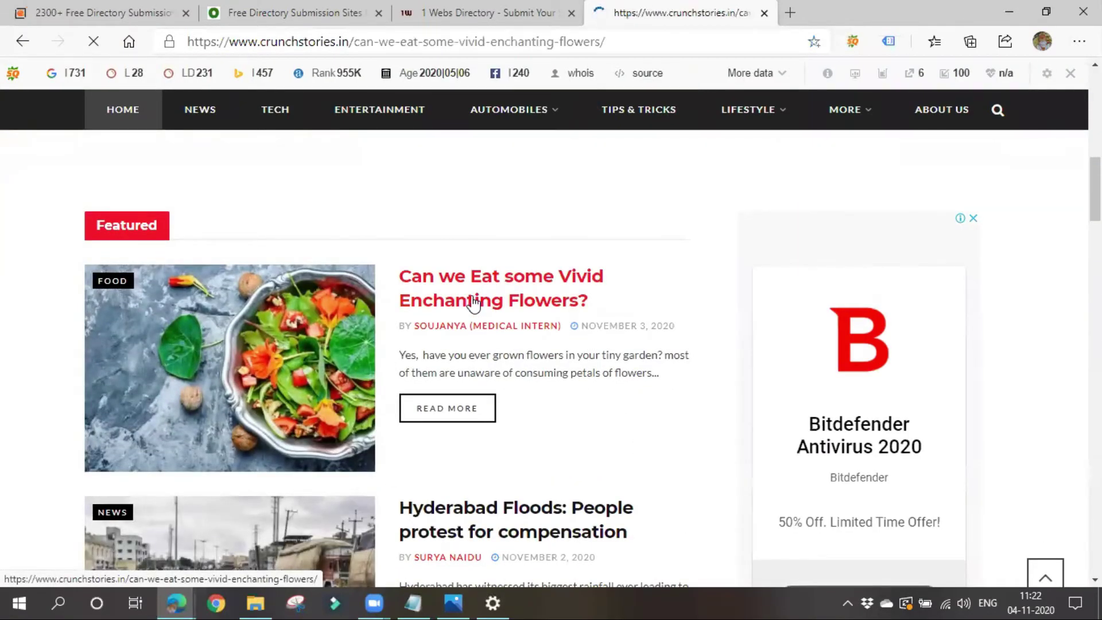
scroll(454, 376, down, 10)
scroll(455, 377, down, 15)
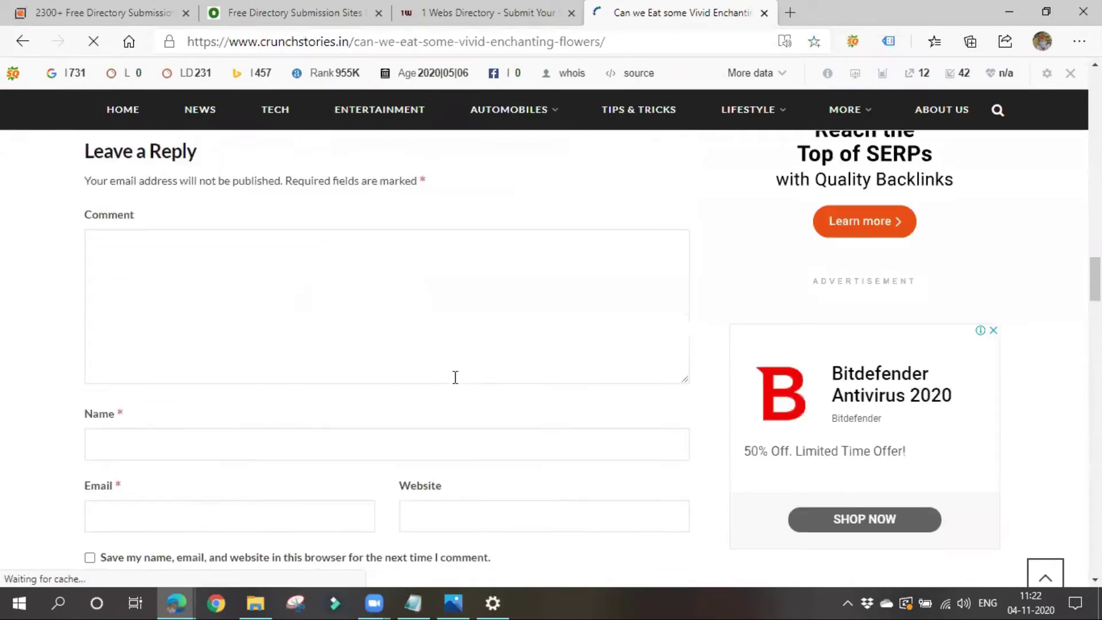
scroll(455, 377, down, 2)
scroll(238, 419, up, 3)
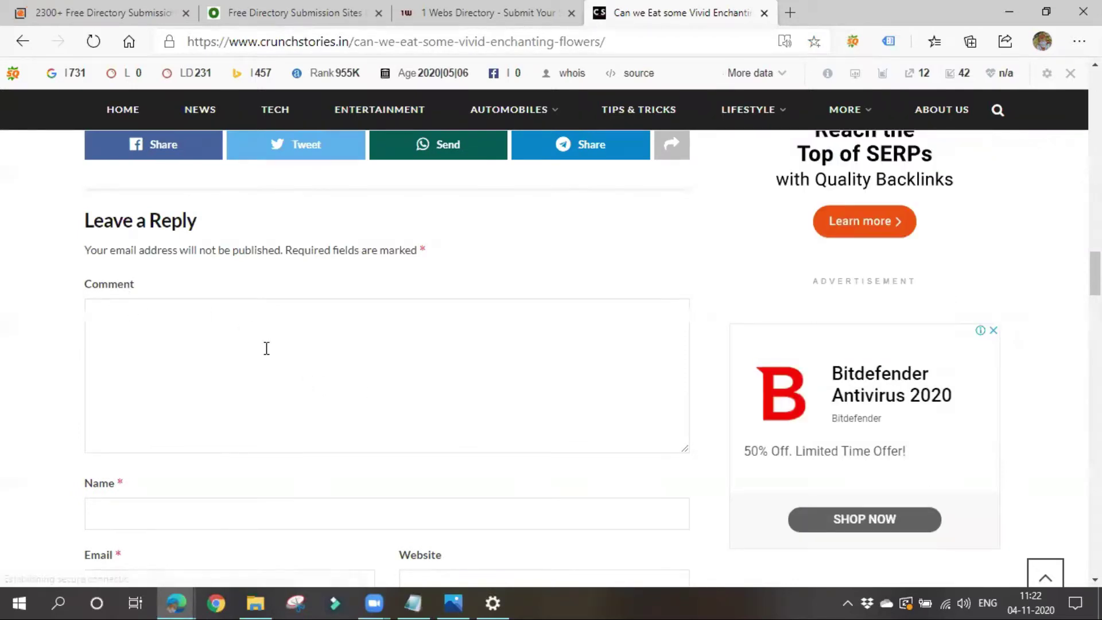
scroll(267, 347, down, 3)
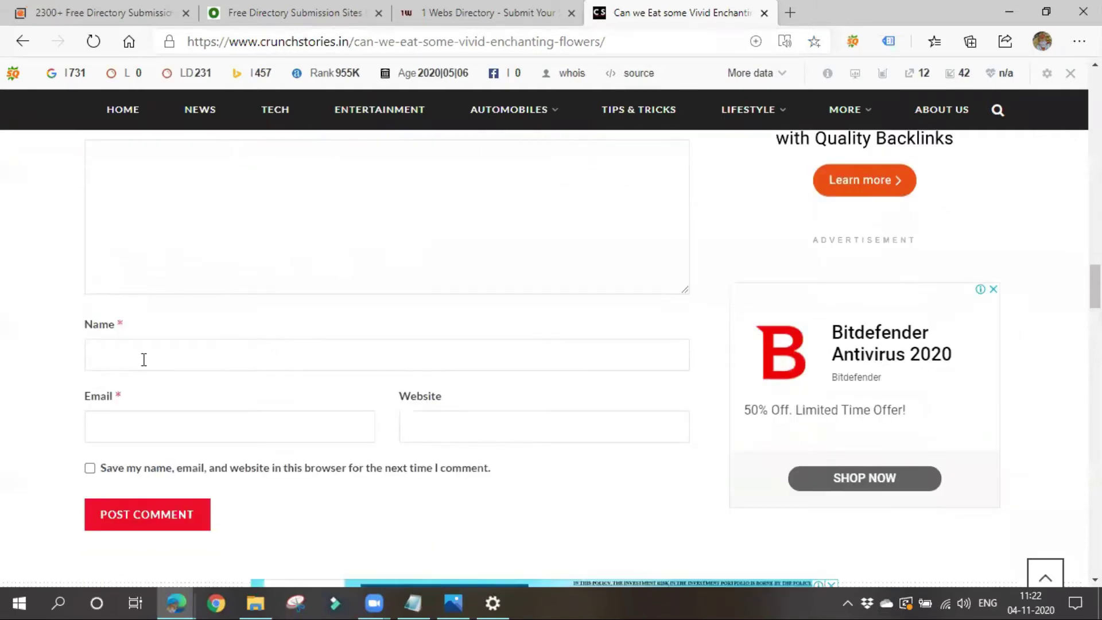
scroll(231, 352, up, 20)
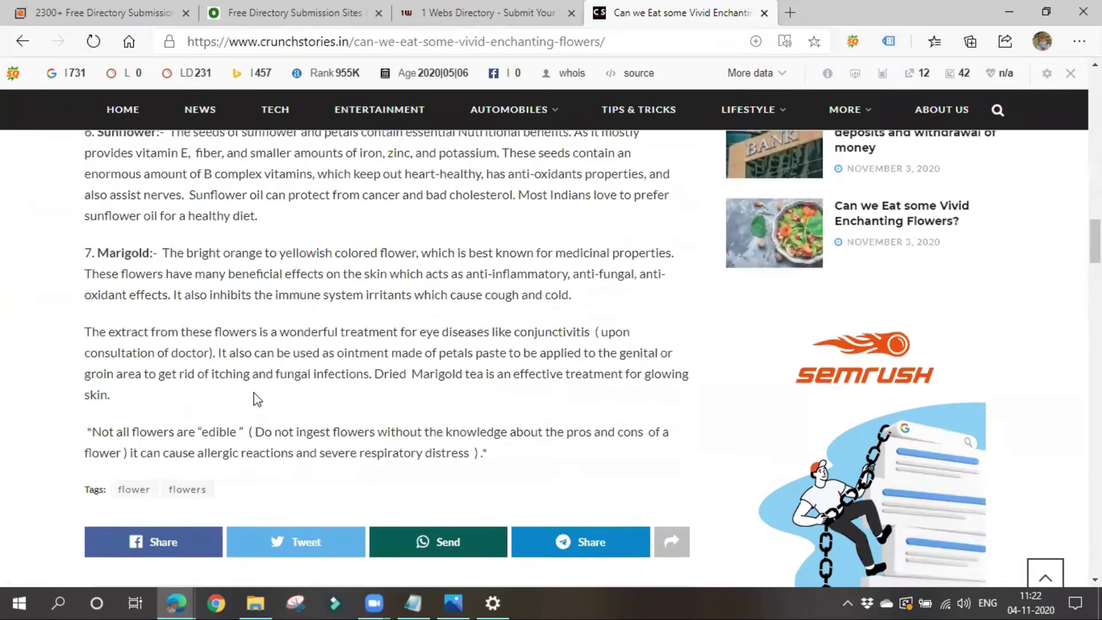
scroll(310, 412, down, 7)
scroll(310, 412, down, 11)
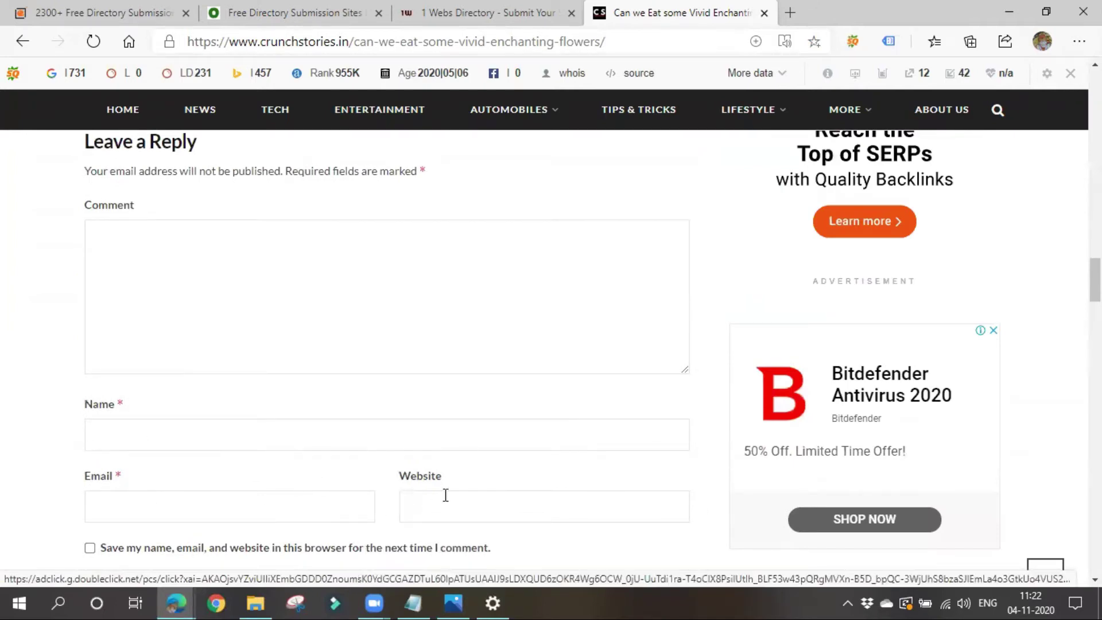
scroll(308, 495, down, 7)
scroll(308, 495, up, 14)
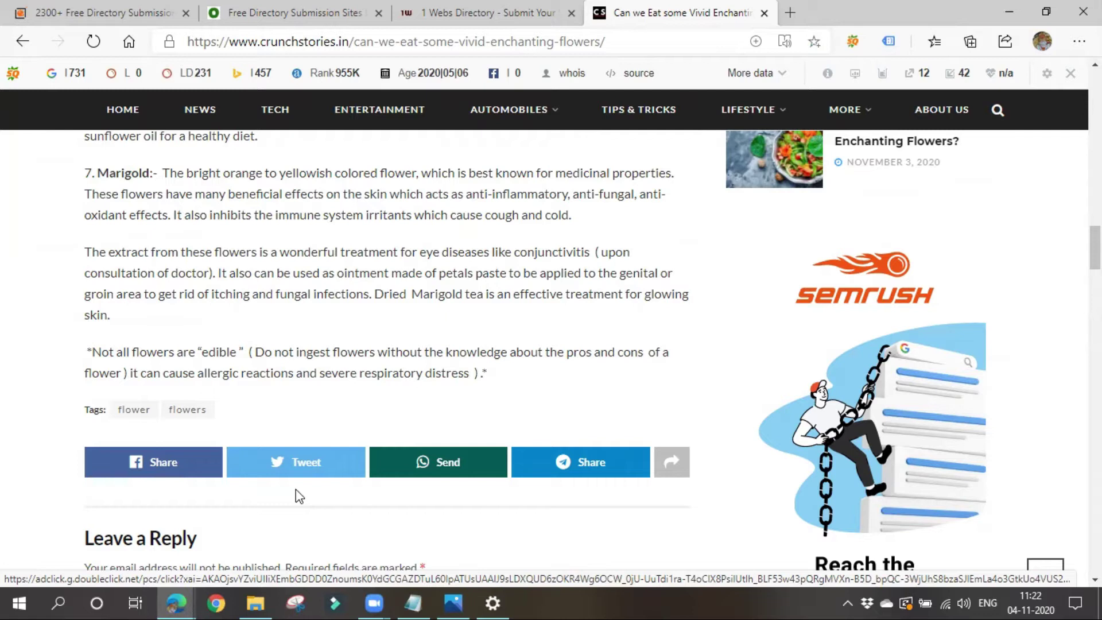
scroll(295, 489, down, 8)
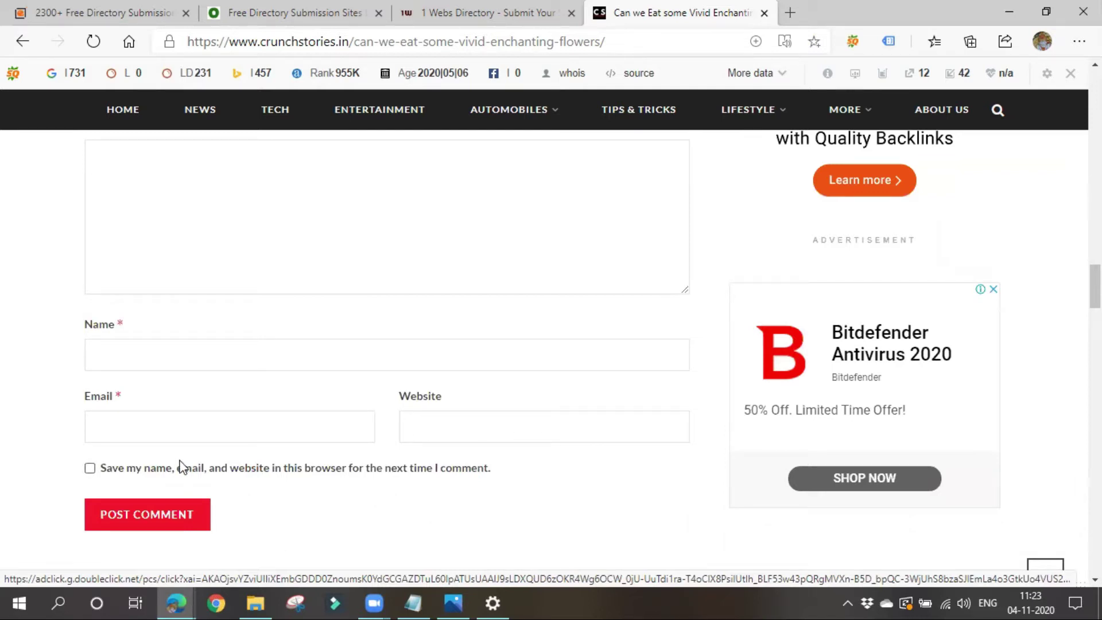
scroll(186, 493, up, 15)
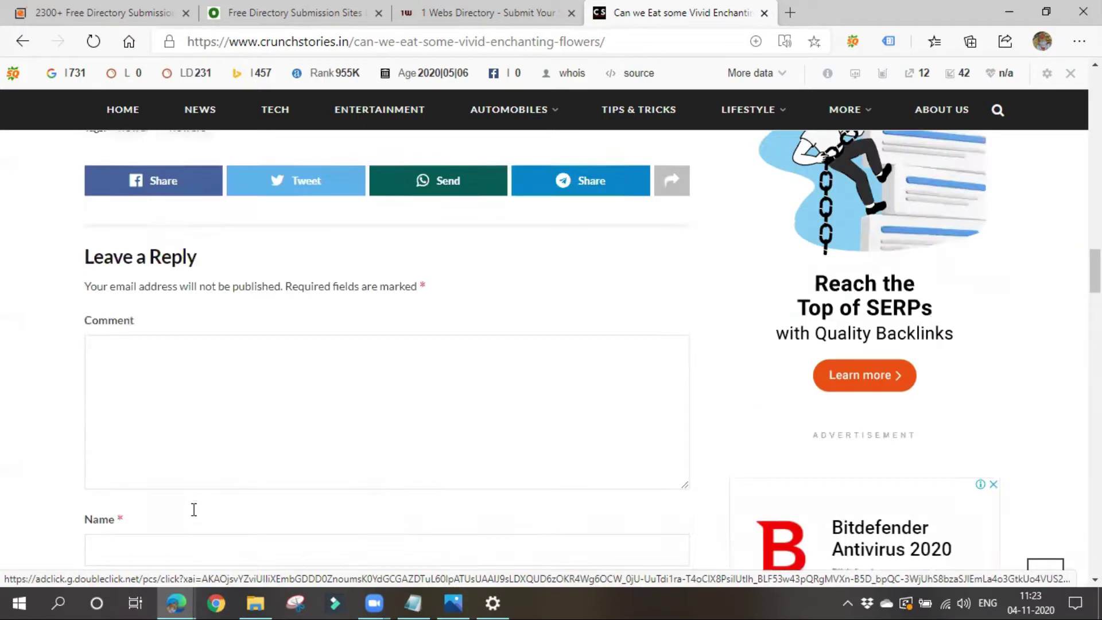
scroll(195, 518, down, 15)
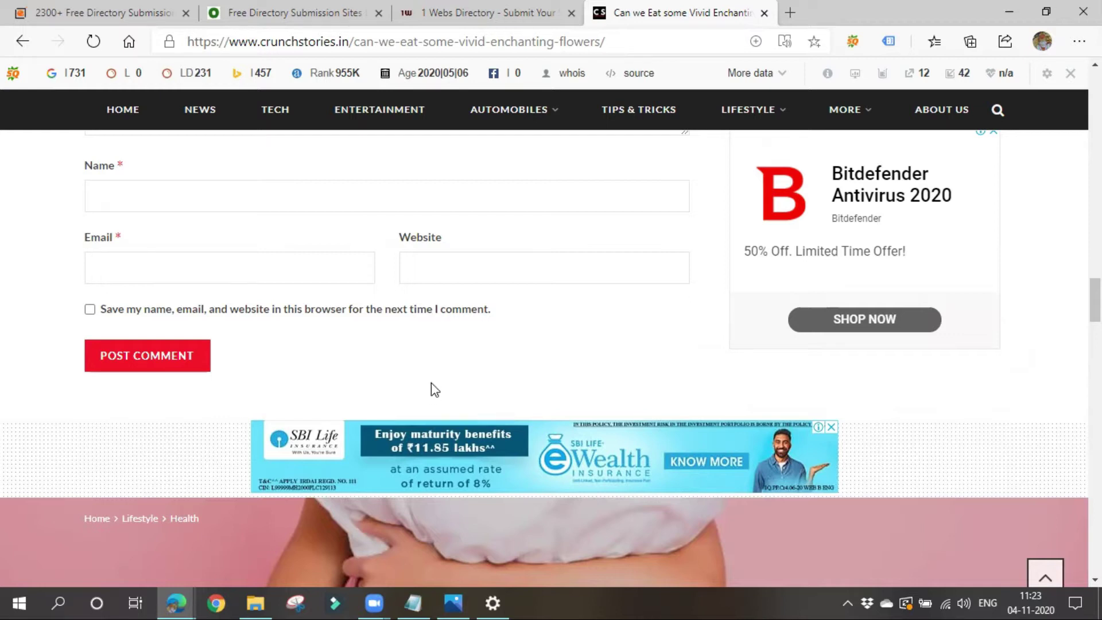
scroll(476, 513, up, 5)
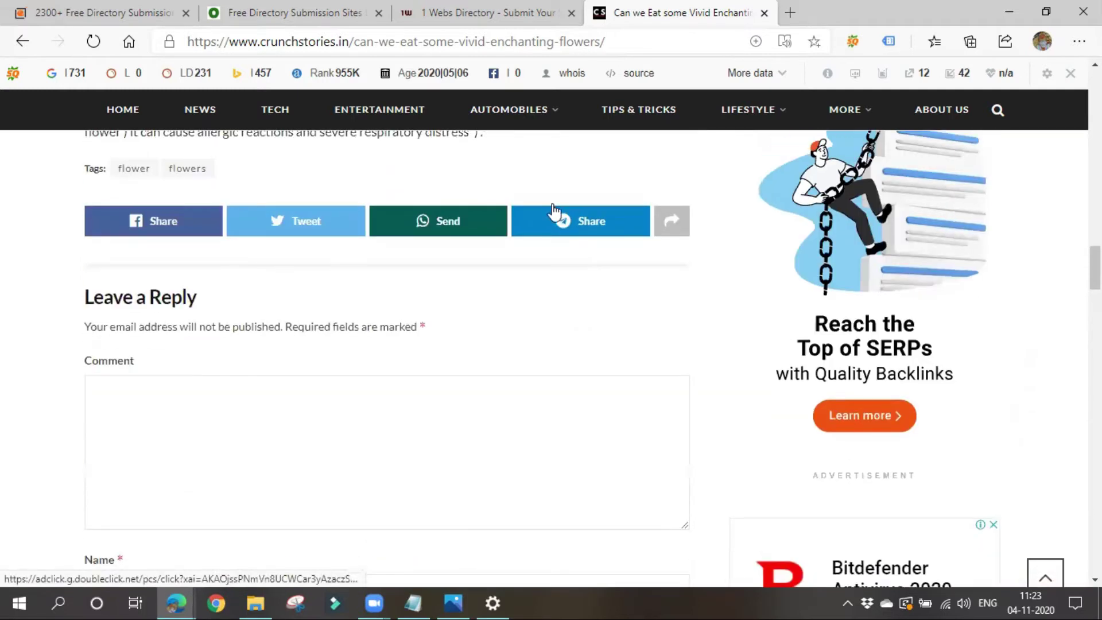
scroll(399, 466, down, 3)
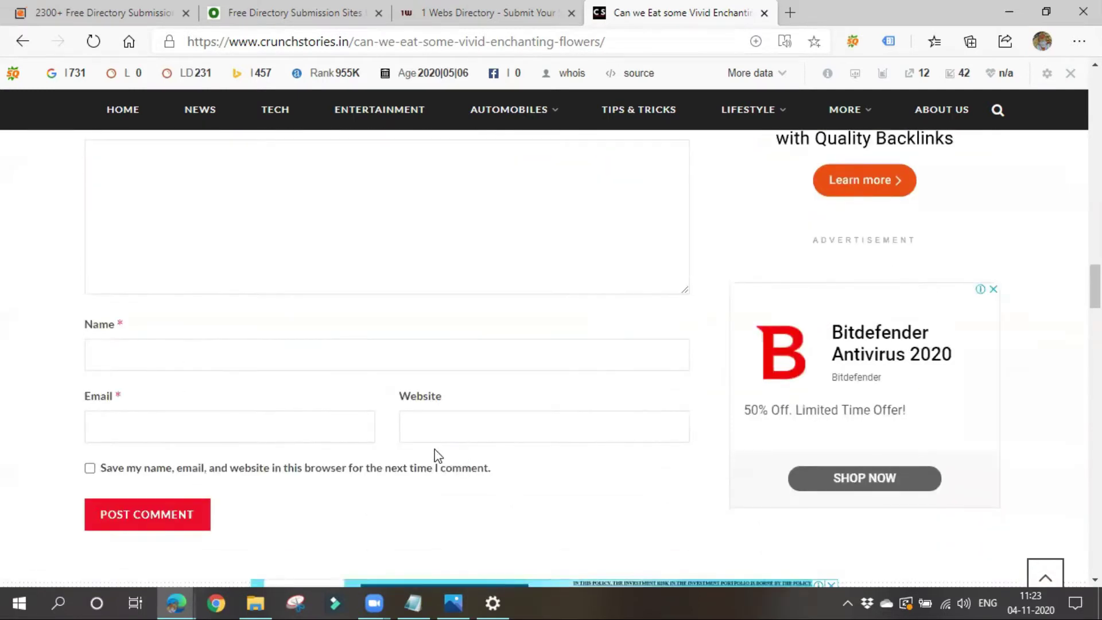
scroll(431, 456, up, 5)
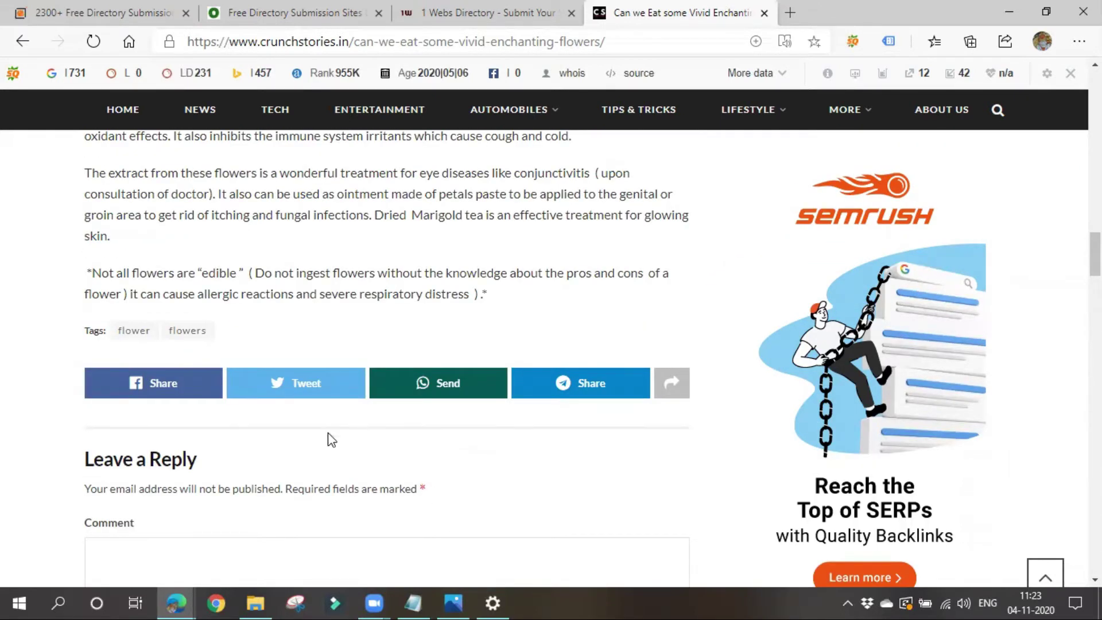
scroll(352, 485, up, 10)
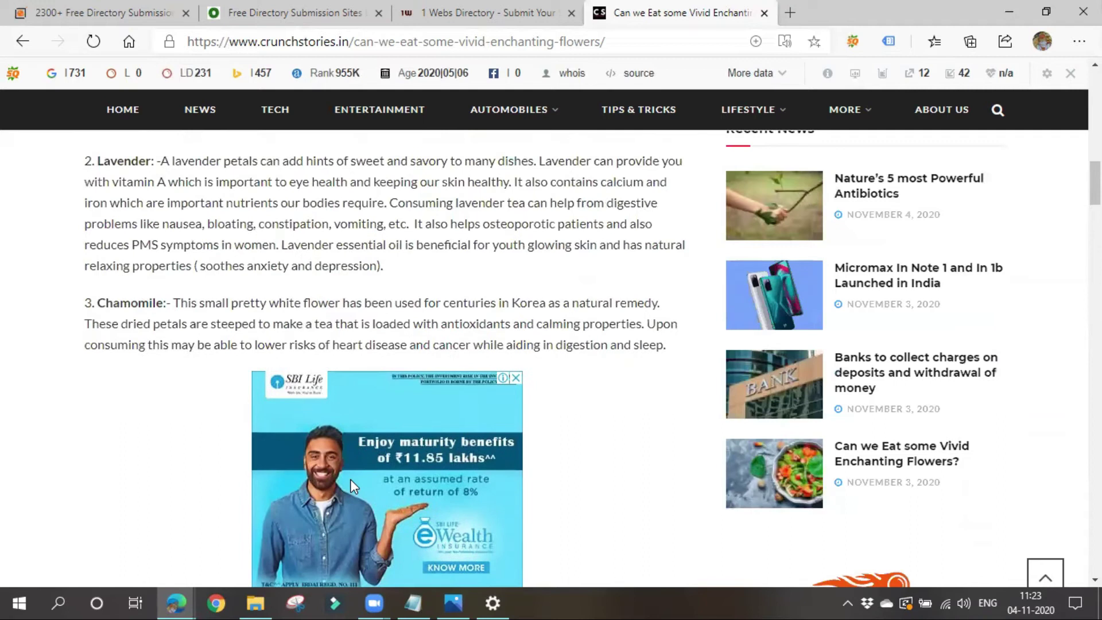
scroll(350, 484, up, 5)
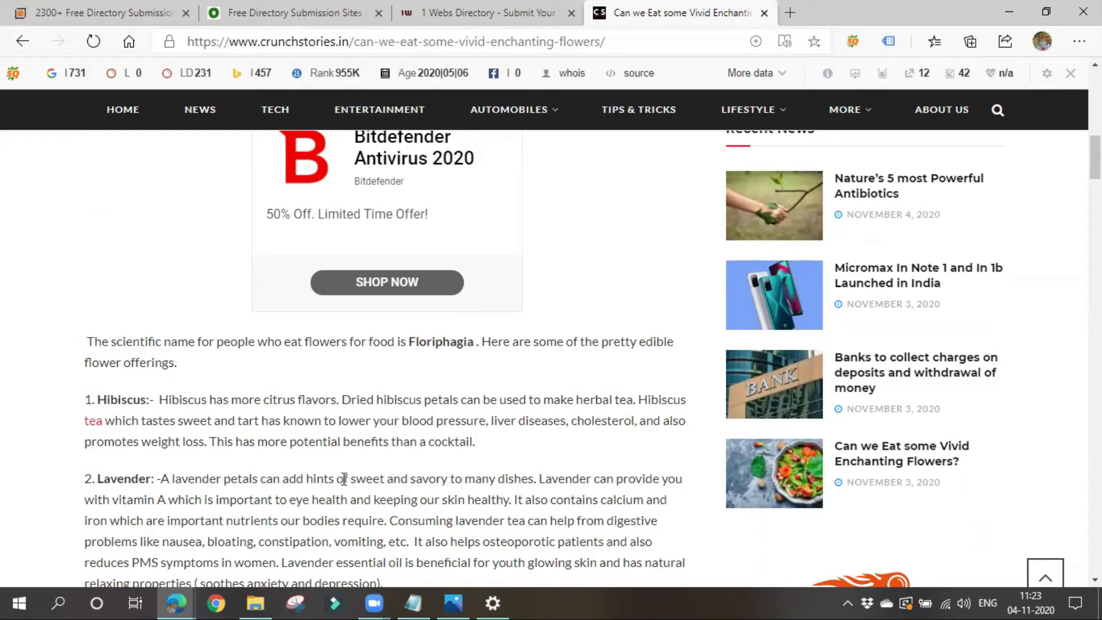
- From the 1 Webs Directory tab, go to Google and search 'digital marketing + Comment'
click(462, 12)
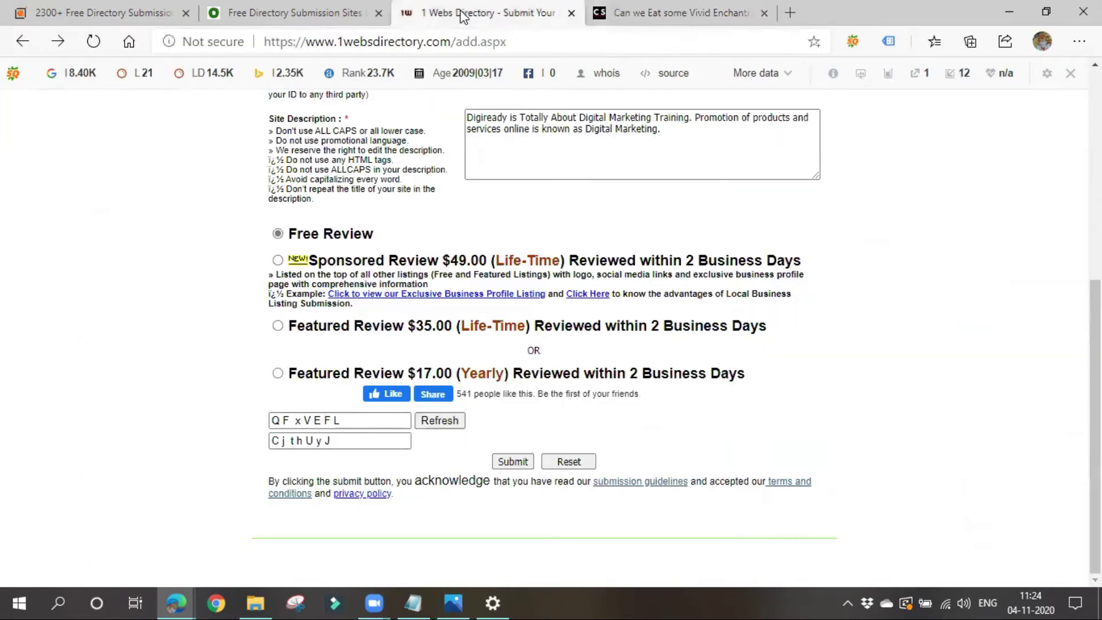
click(125, 42)
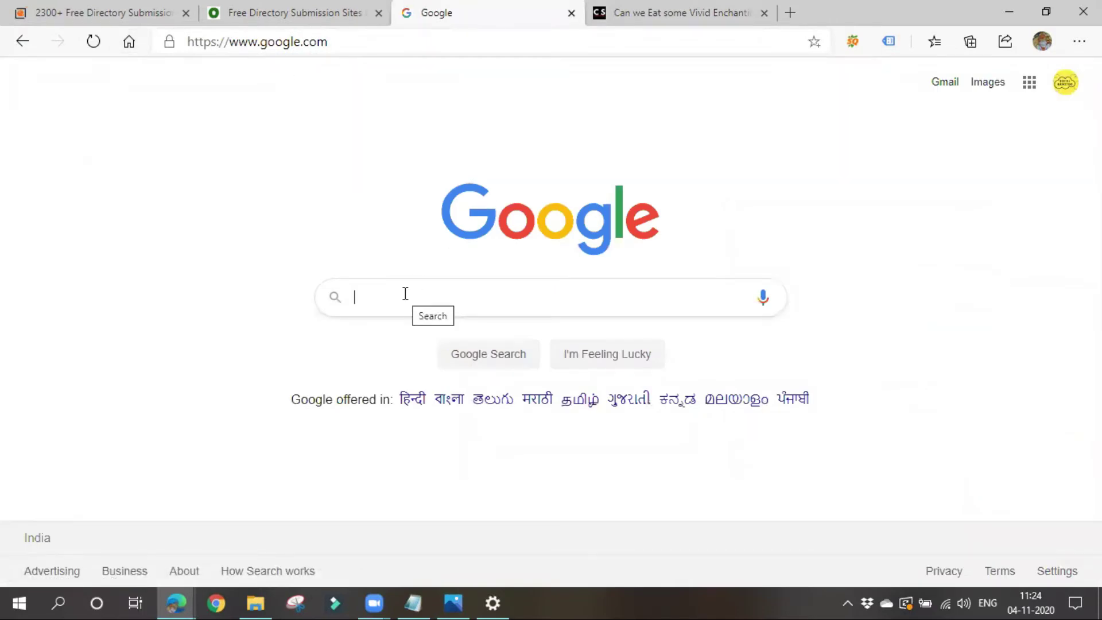
text(di)
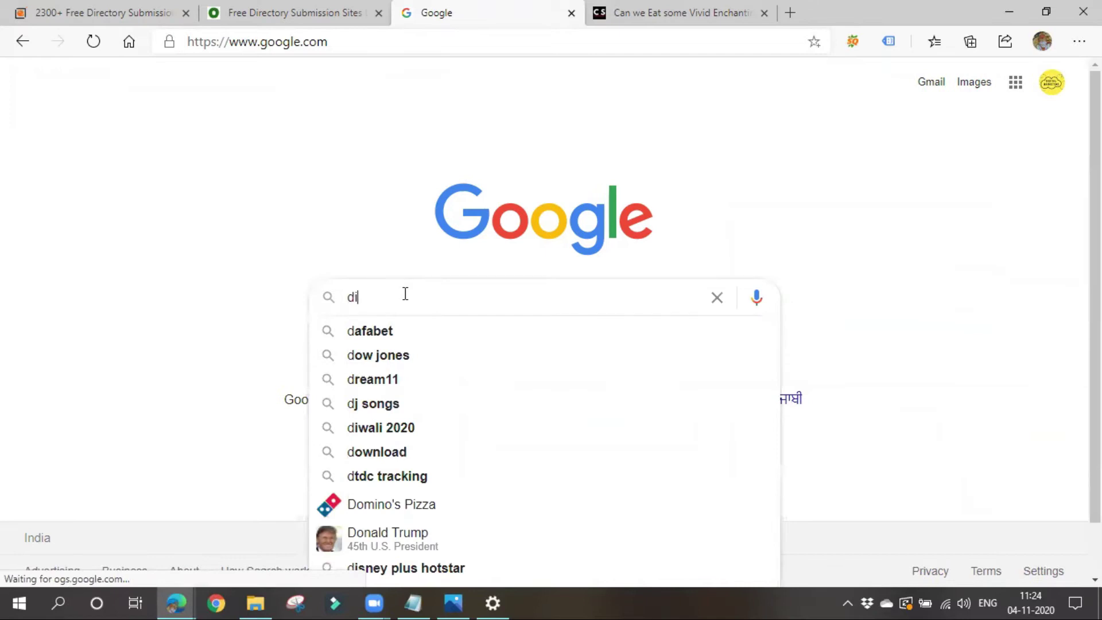
text(gital ma)
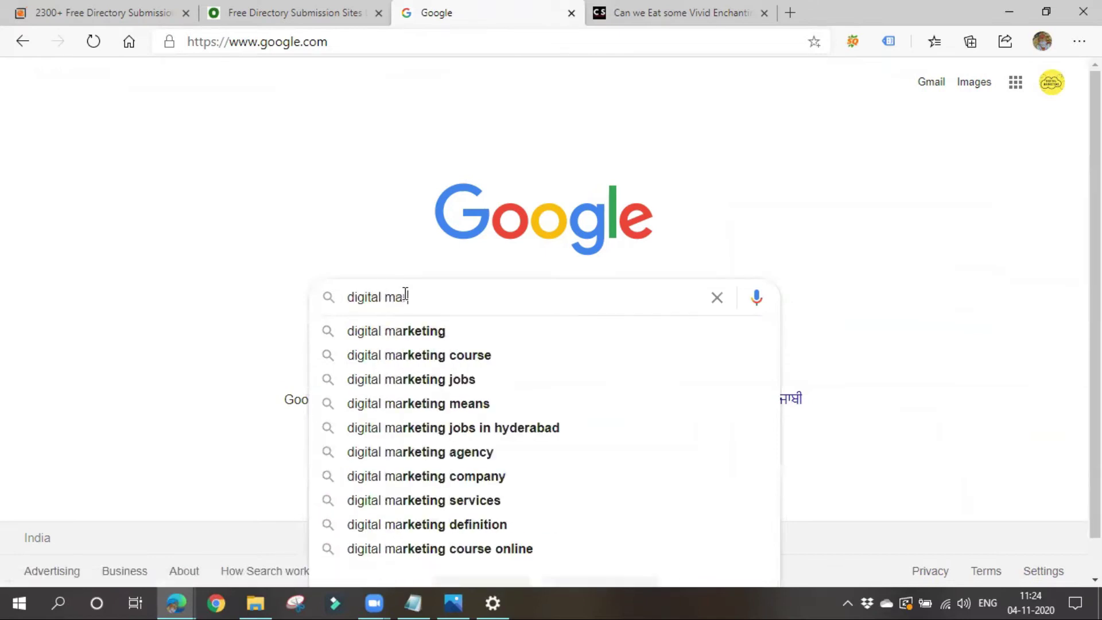
text(rketing )
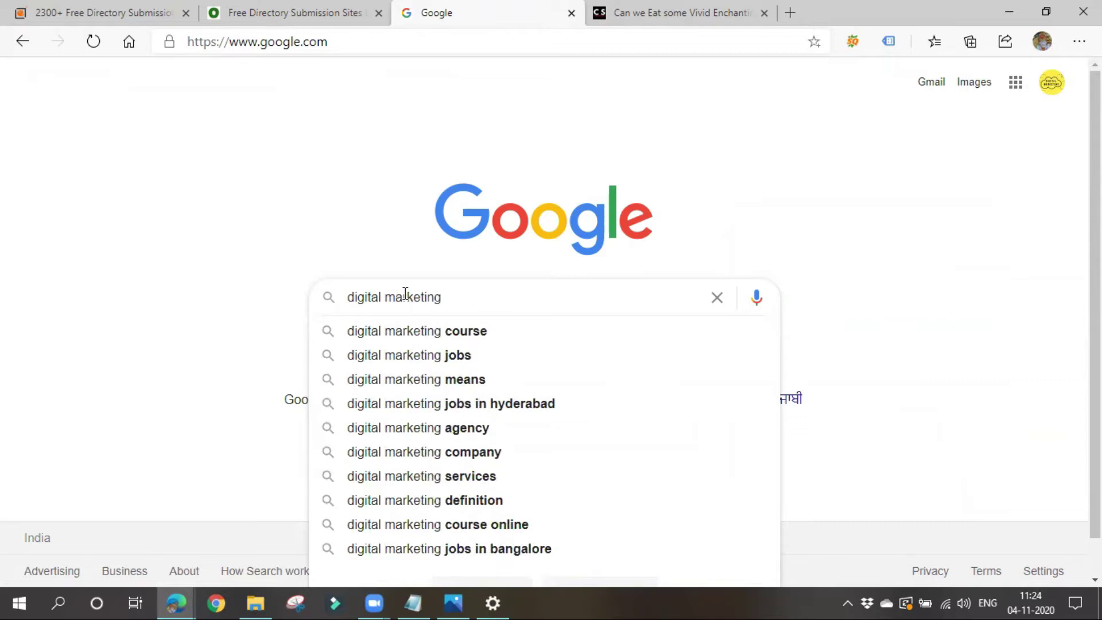
text(+ Comment)
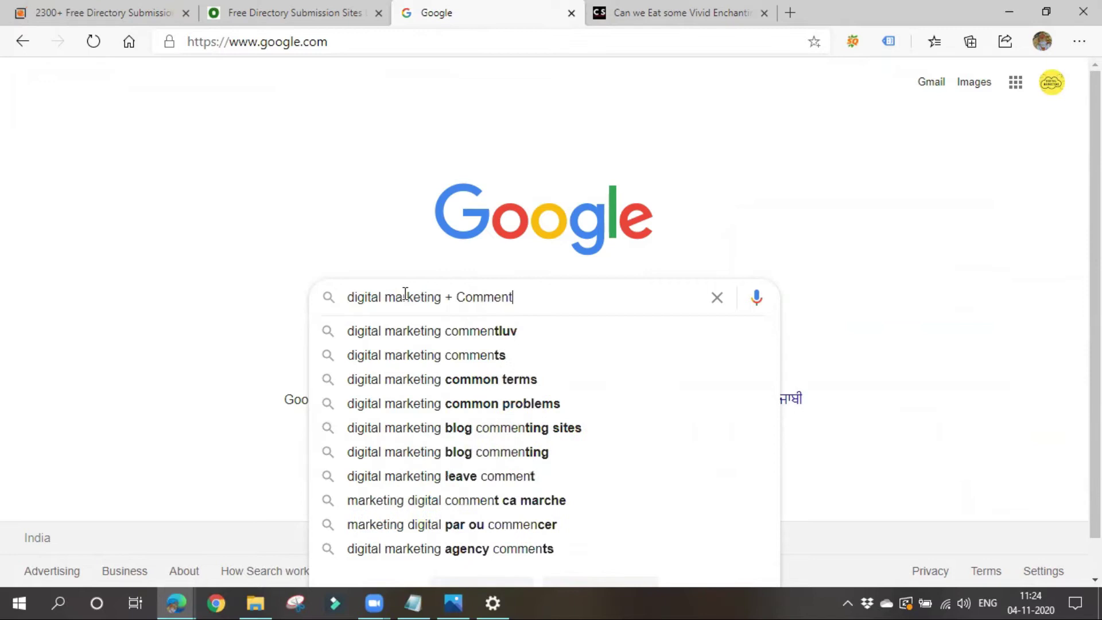
key(Return)
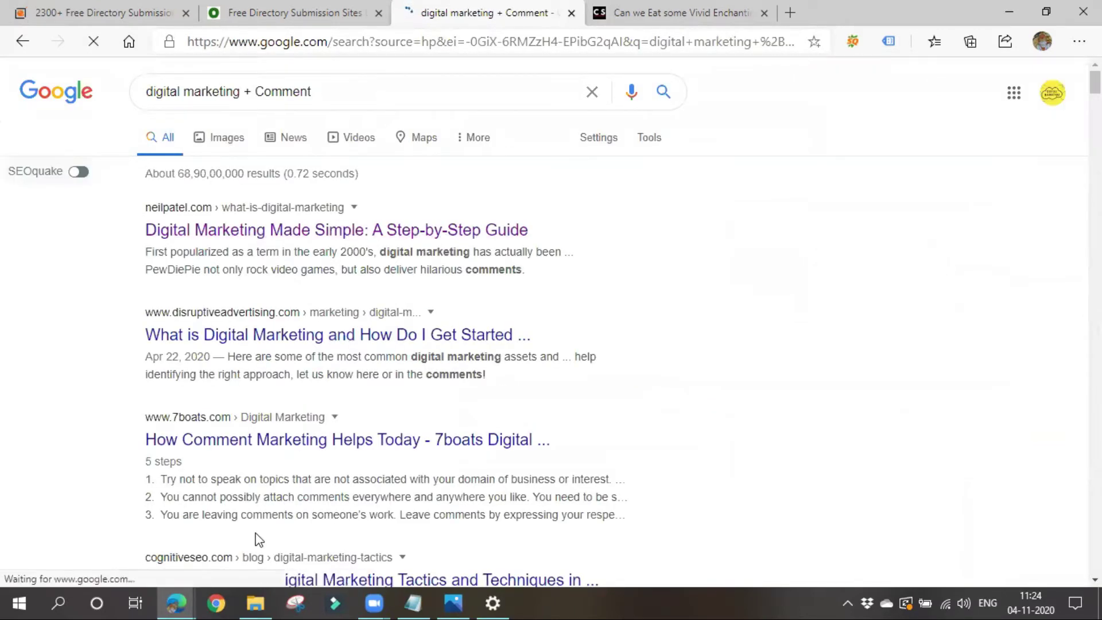
- Change the Google query to 'digital marketing + leave a reply' and search again
right_click(263, 237)
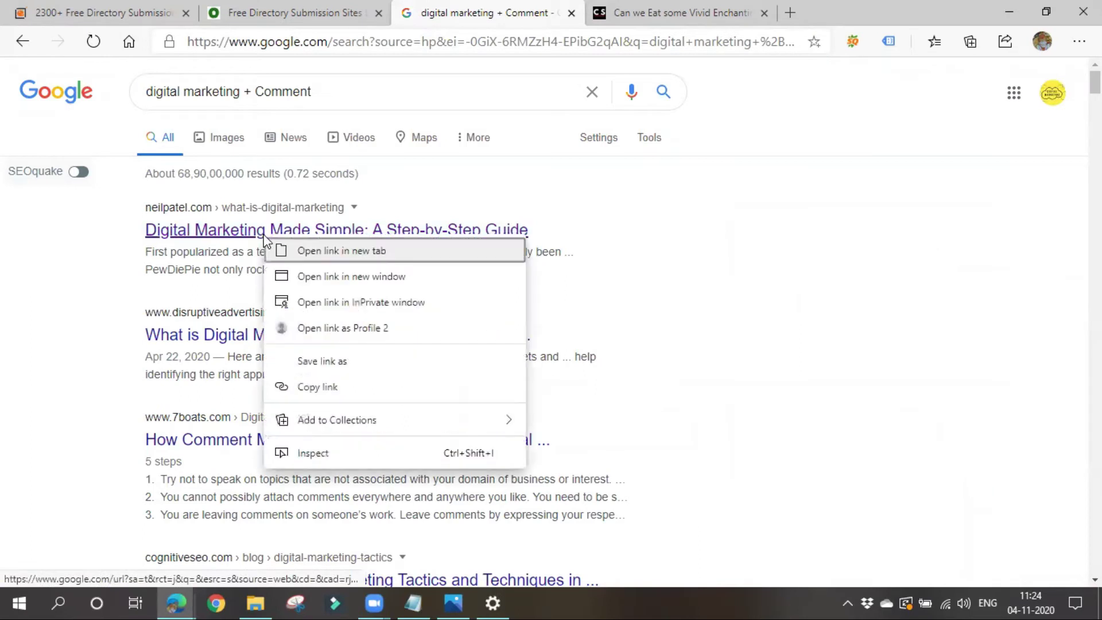
click(45, 261)
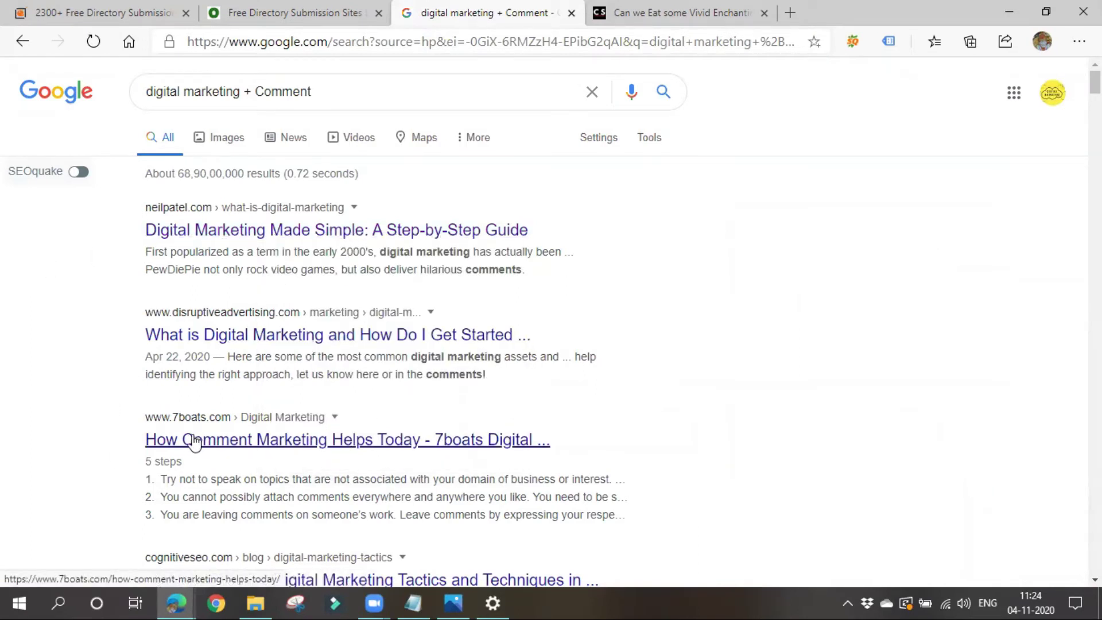
drag(250, 91, 405, 90)
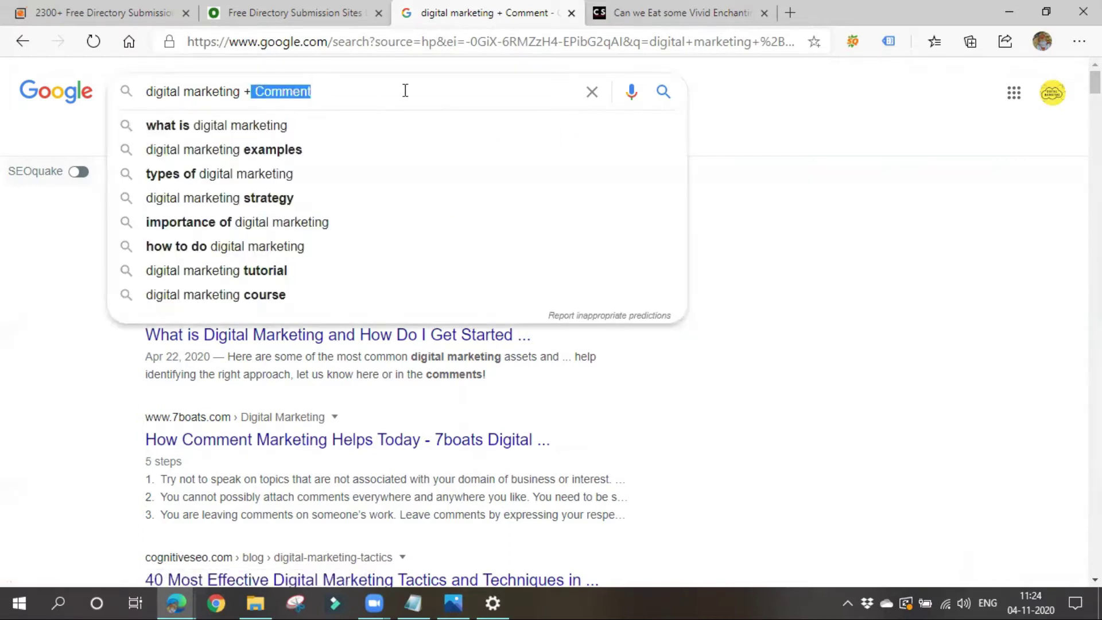
text(leave)
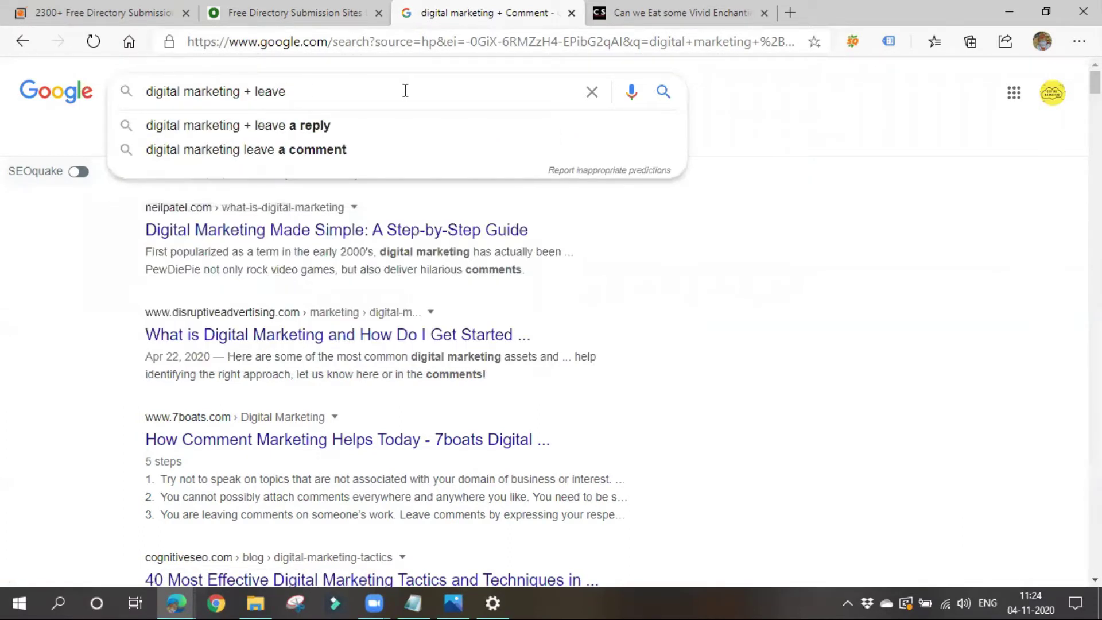
click(378, 126)
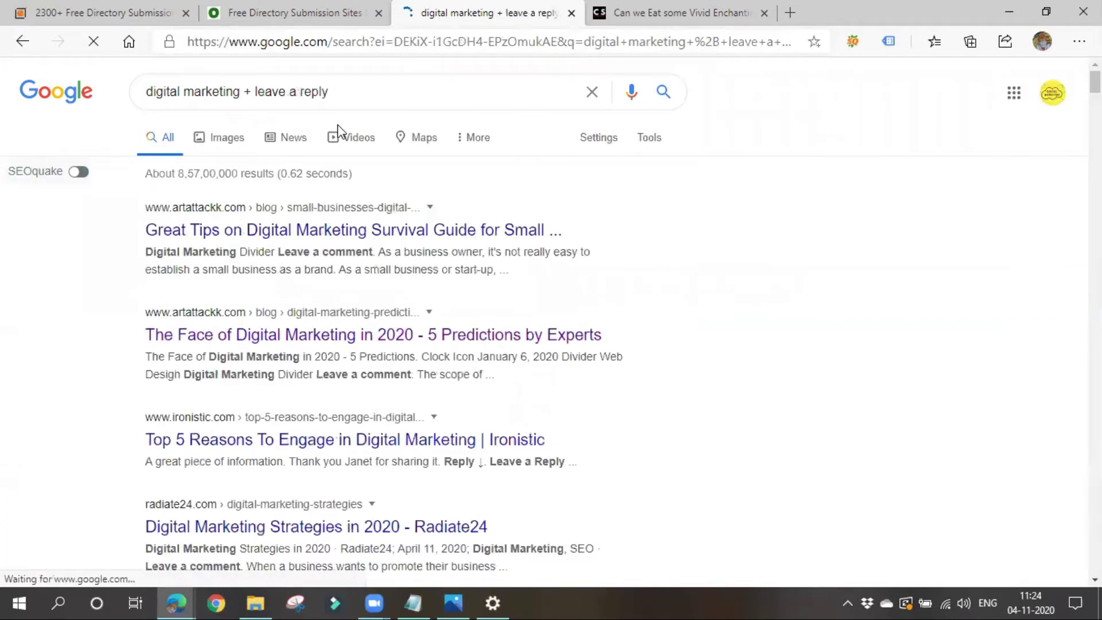
- Highlight the 'leave a reply' footprint and open the artattackk.com Digital Marketing Survival Guide result
drag(242, 90, 147, 93)
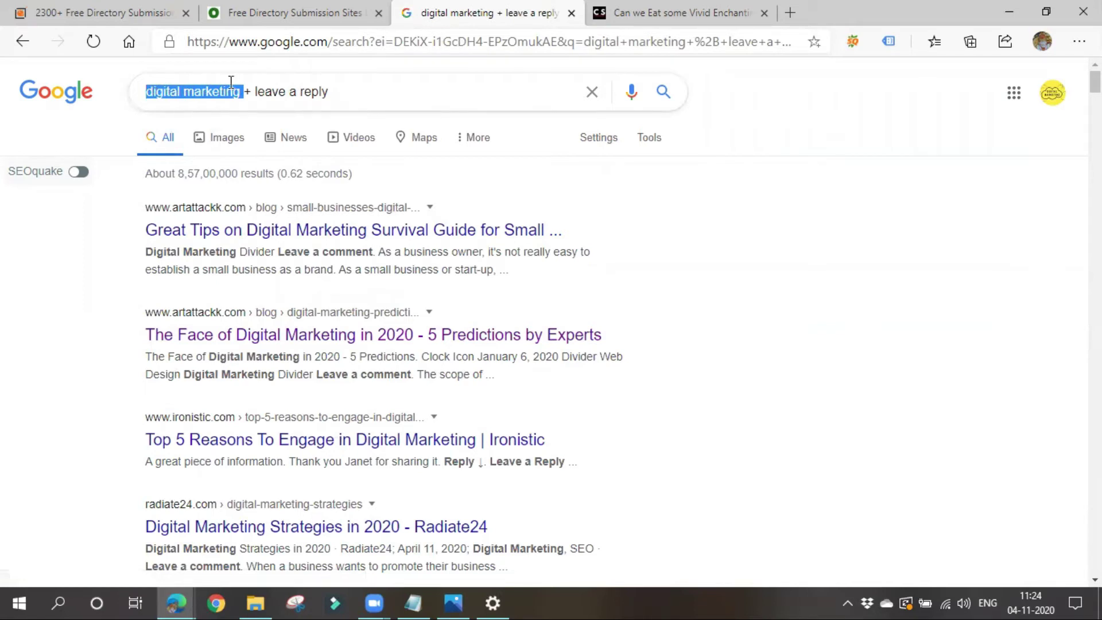
drag(255, 92, 364, 93)
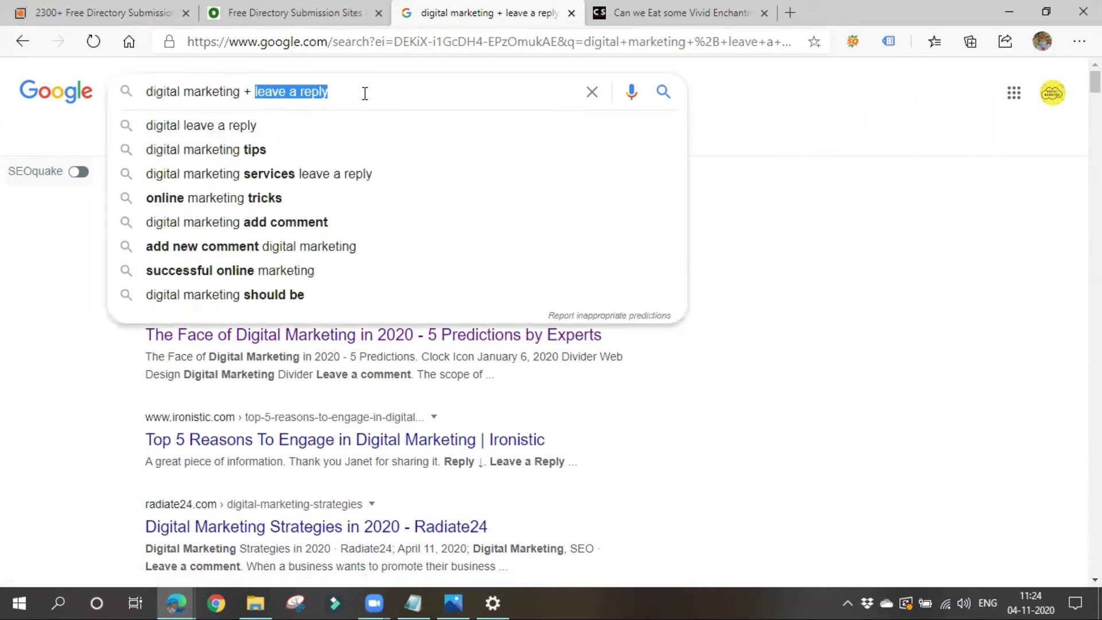
click(754, 327)
click(263, 238)
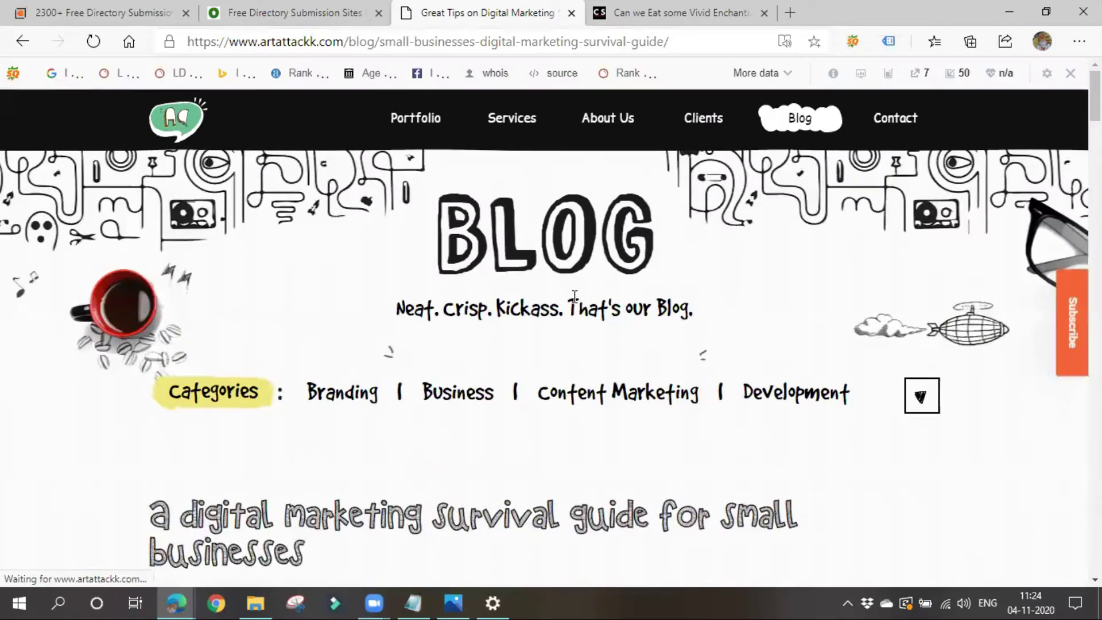
scroll(503, 321, down, 15)
scroll(487, 317, down, 10)
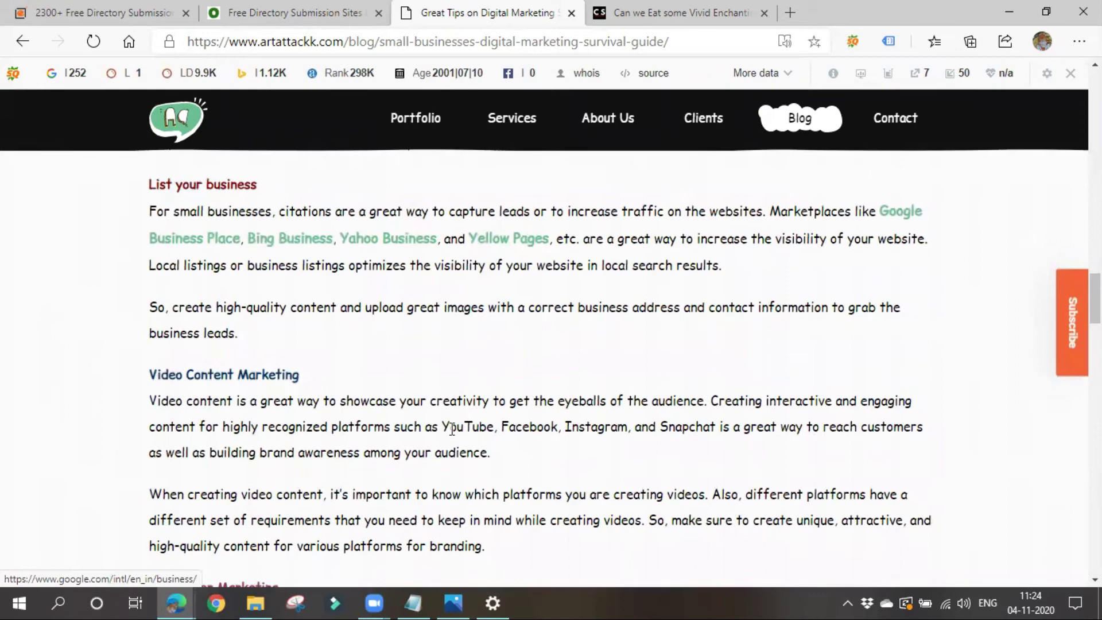
scroll(448, 416, down, 15)
scroll(446, 412, down, 7)
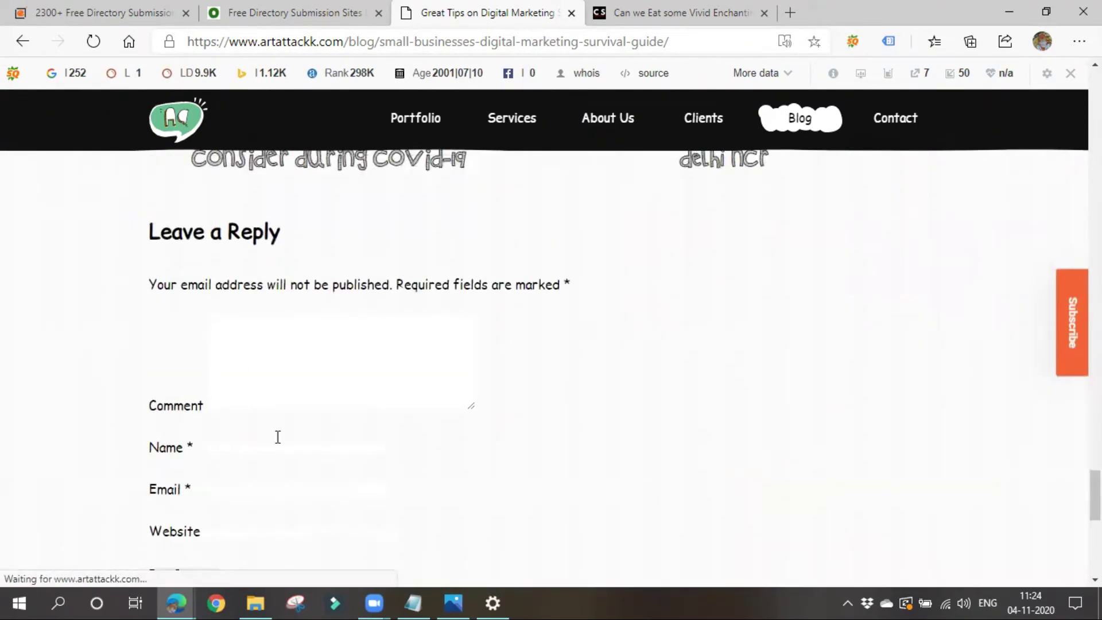
scroll(377, 480, up, 8)
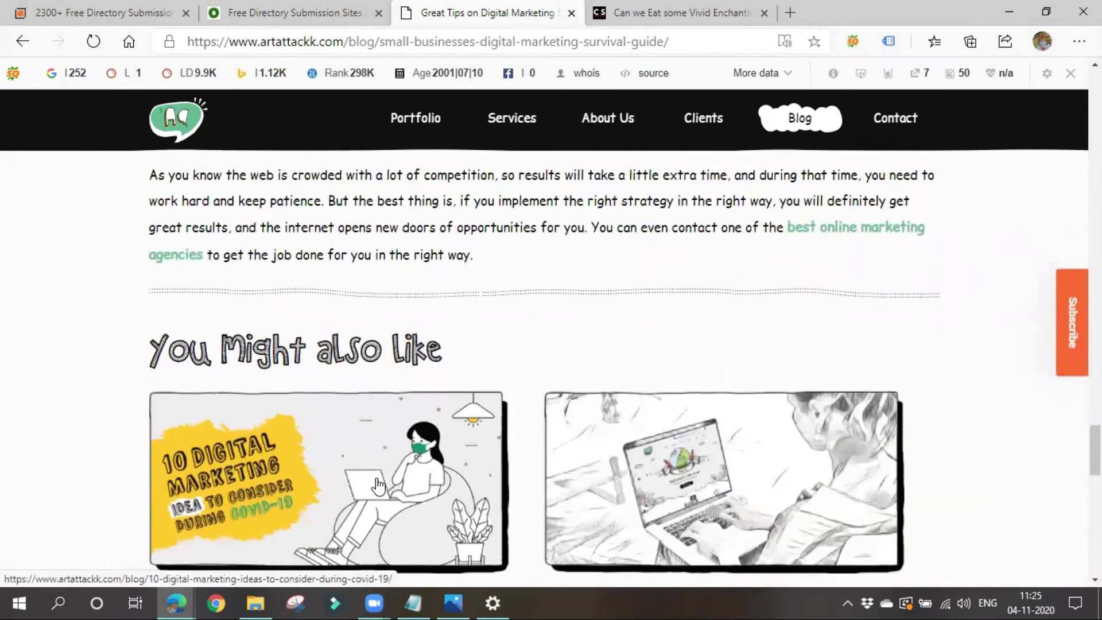
scroll(377, 485, up, 10)
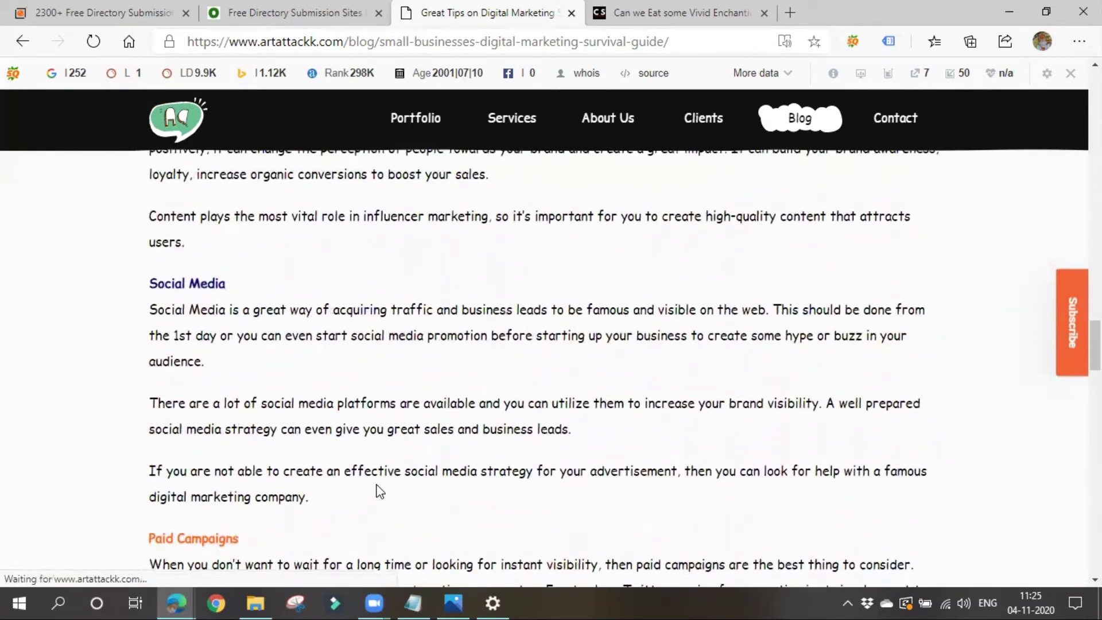
scroll(379, 491, up, 12)
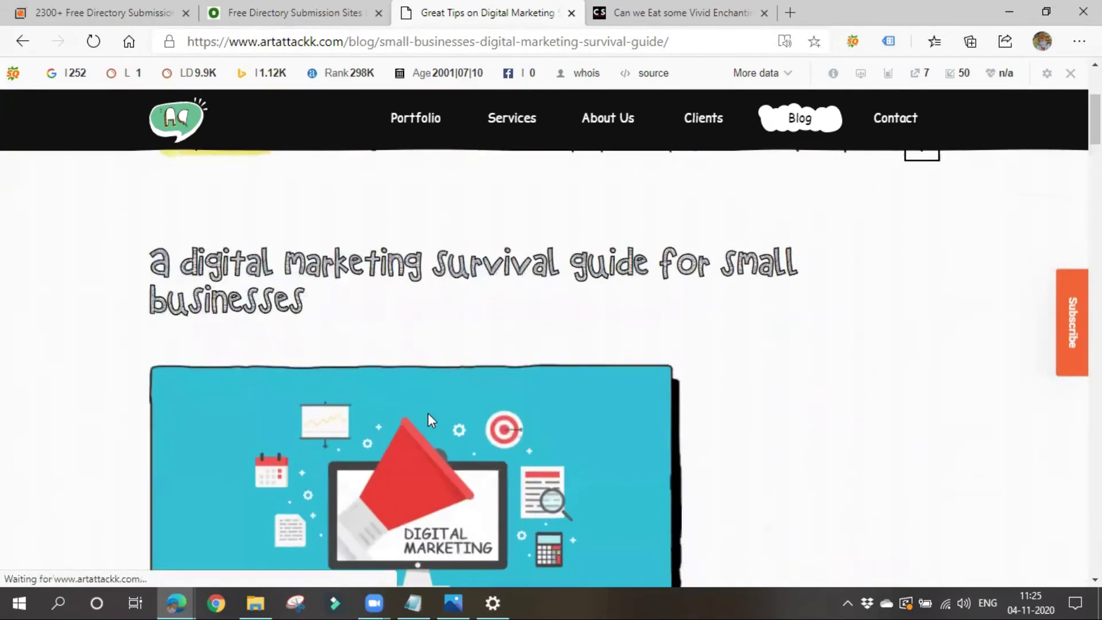
scroll(402, 271, up, 4)
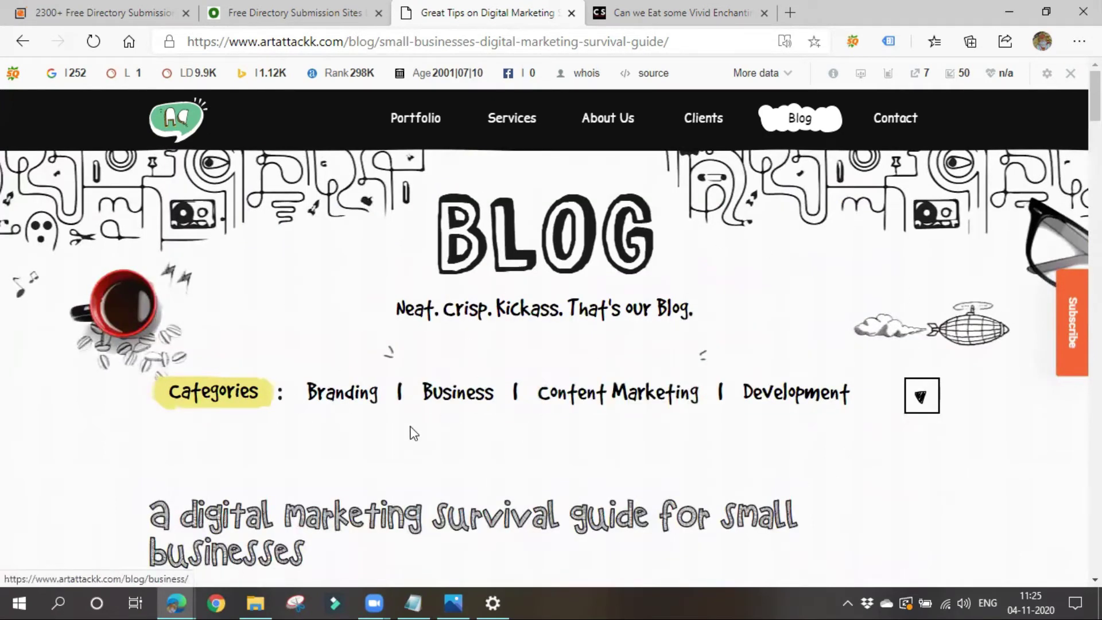
scroll(421, 485, down, 4)
scroll(250, 467, down, 8)
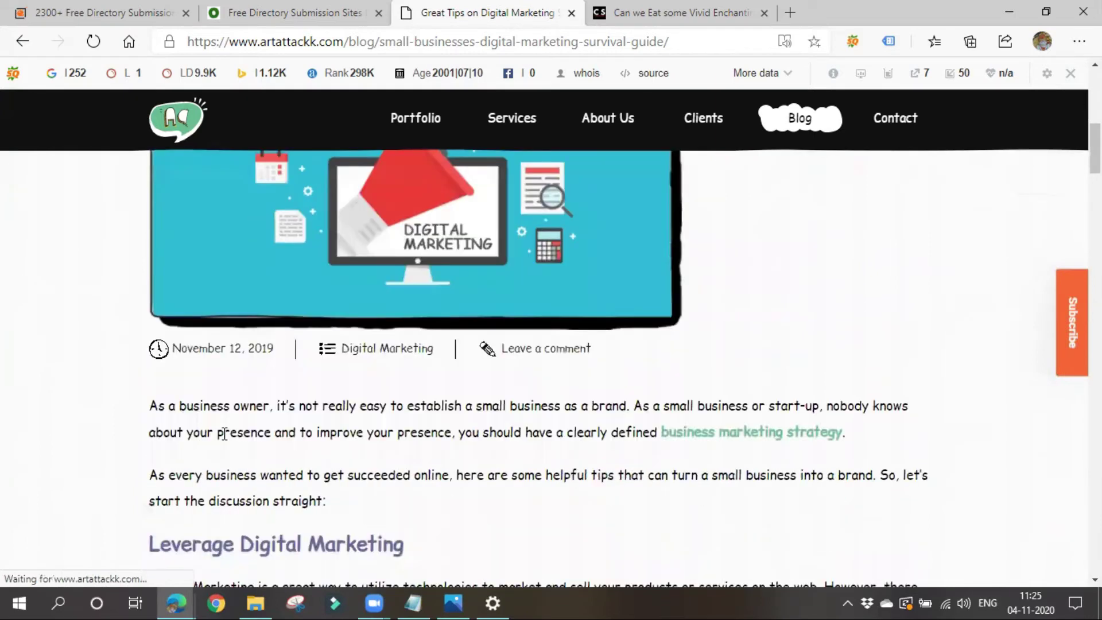
scroll(487, 469, down, 8)
- Go back to the Google results and open Ironistic's Top 5 Reasons digital marketing article
scroll(475, 316, down, 20)
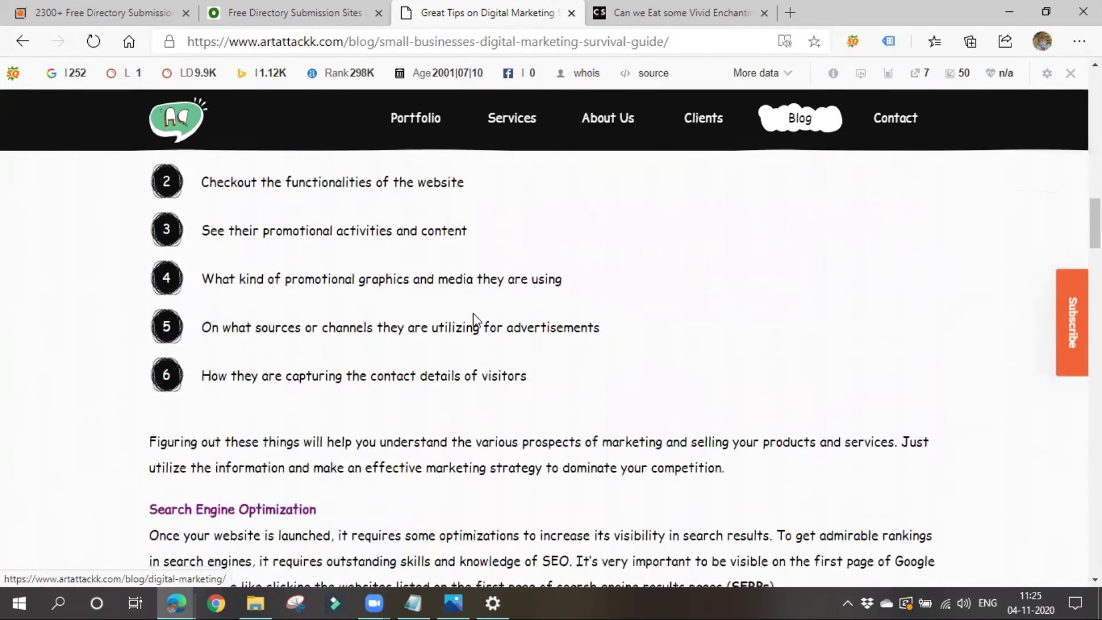
click(22, 44)
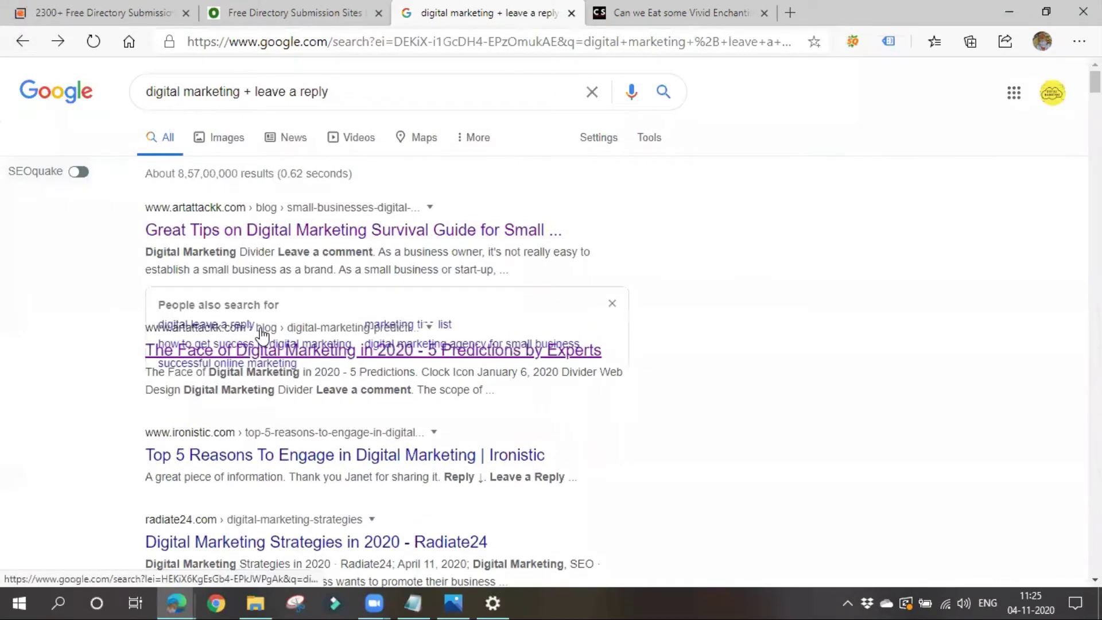
scroll(266, 335, down, 4)
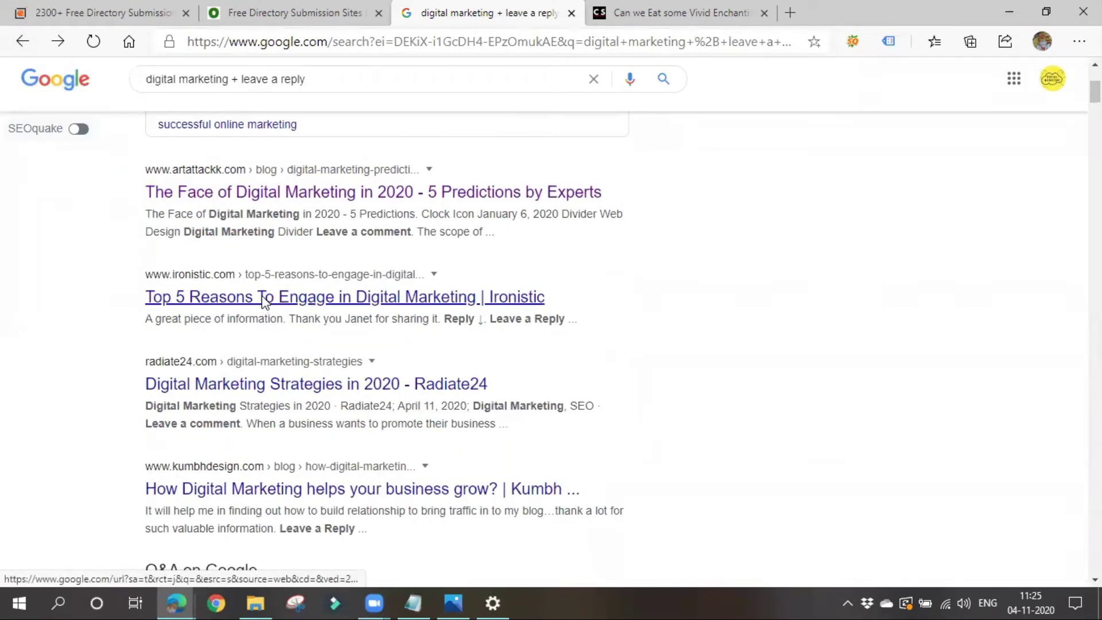
click(386, 280)
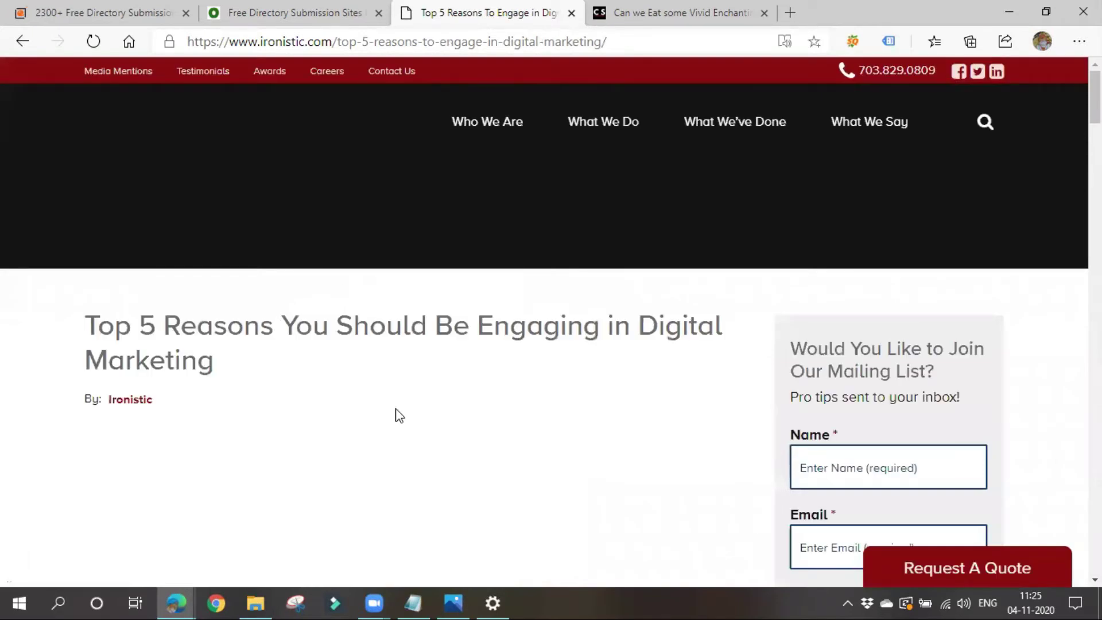
- Scroll down past the existing comments to the article's Leave a Reply form
scroll(452, 433, down, 5)
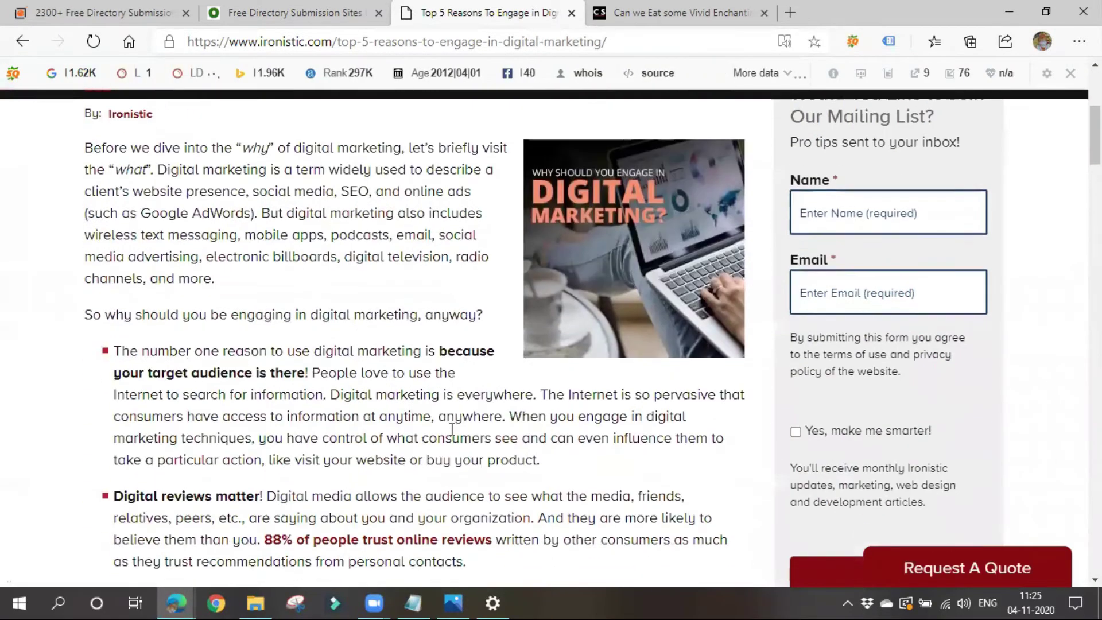
scroll(453, 430, down, 15)
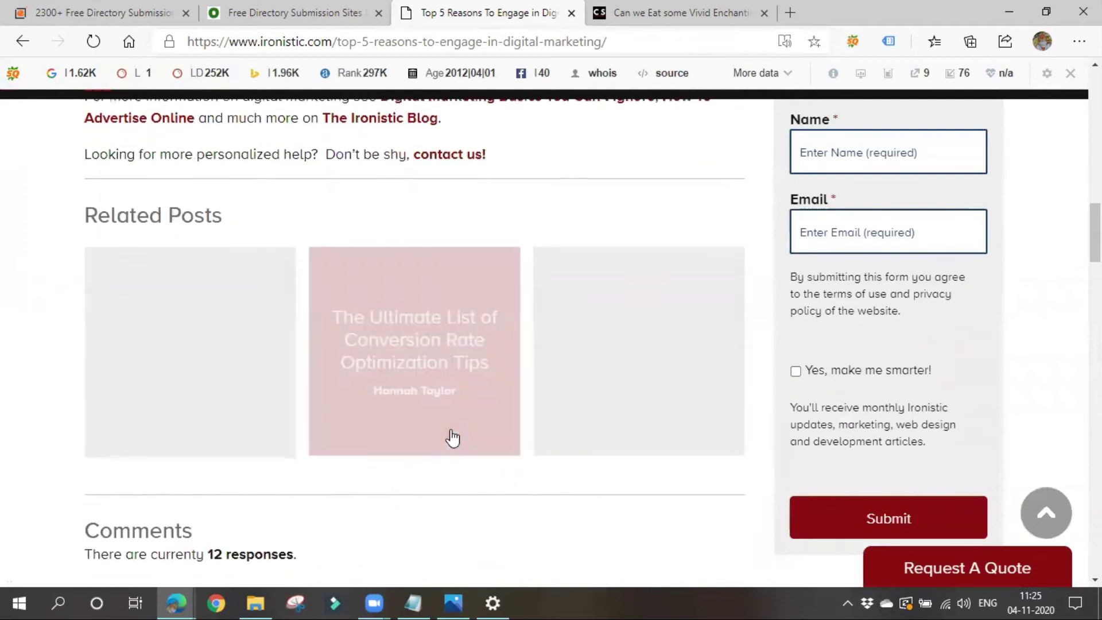
scroll(453, 436, down, 20)
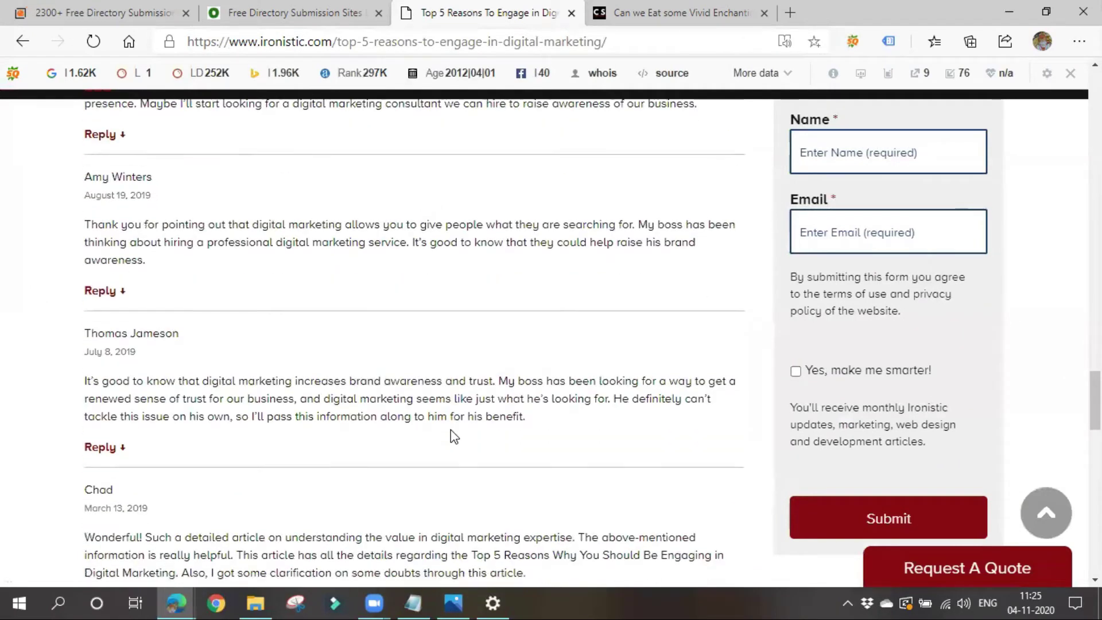
scroll(153, 450, up, 20)
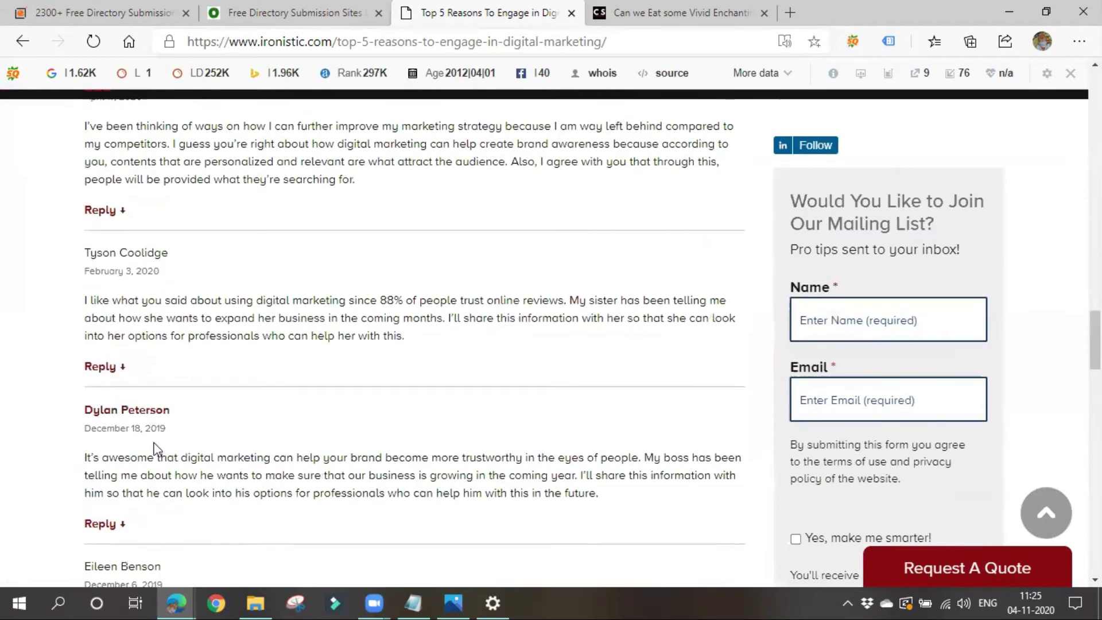
scroll(378, 493, down, 20)
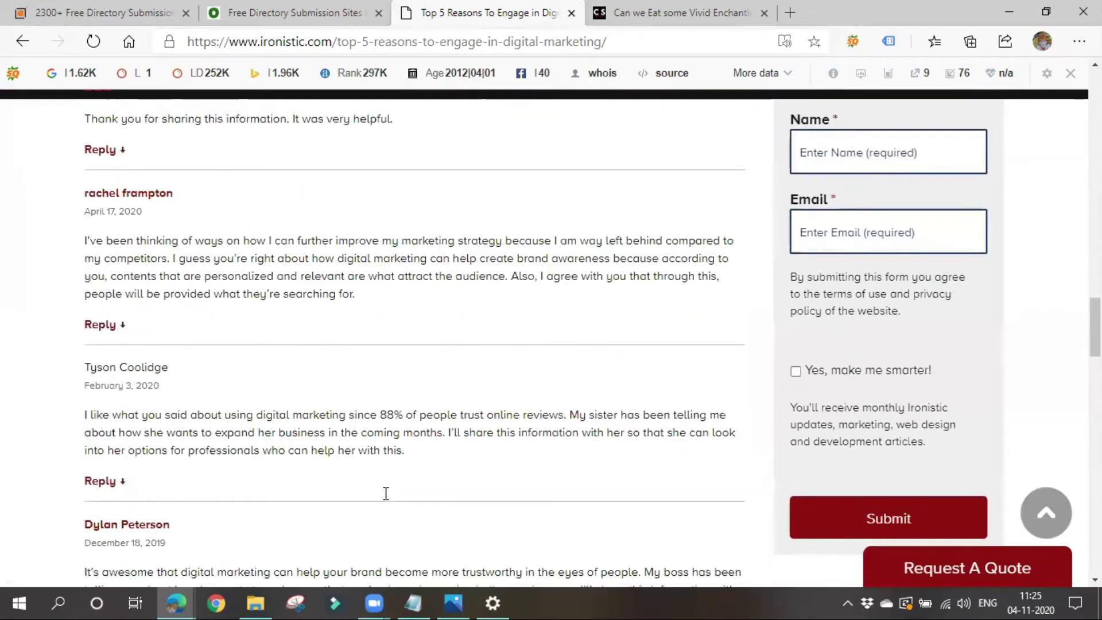
scroll(386, 493, down, 10)
scroll(383, 492, up, 5)
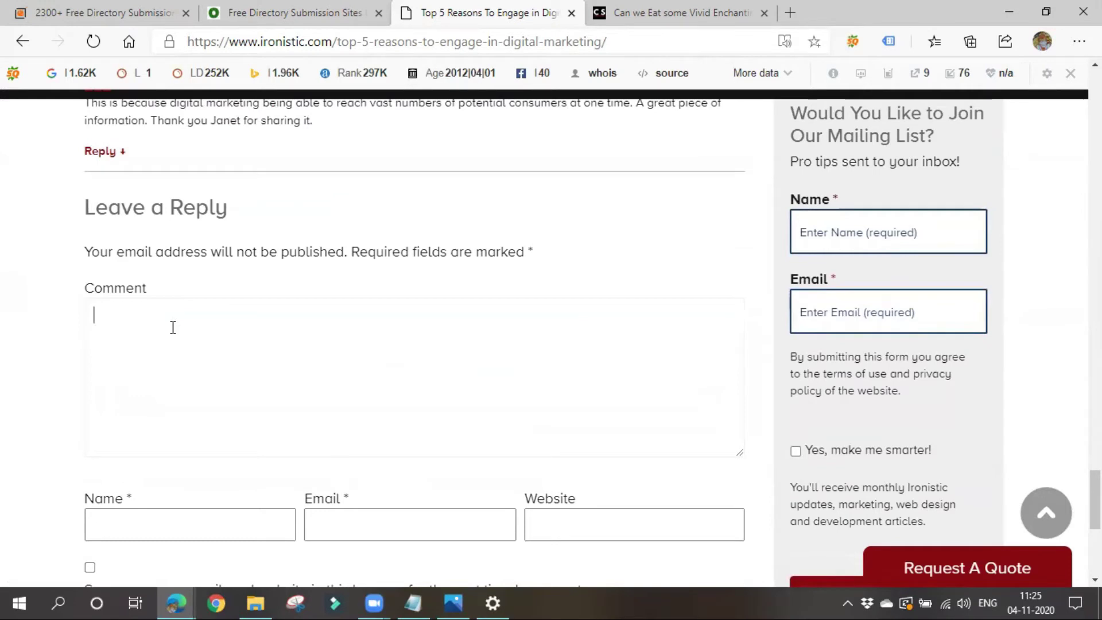
- Scroll through the existing reader comments on the Ironistic article
scroll(202, 556, up, 8)
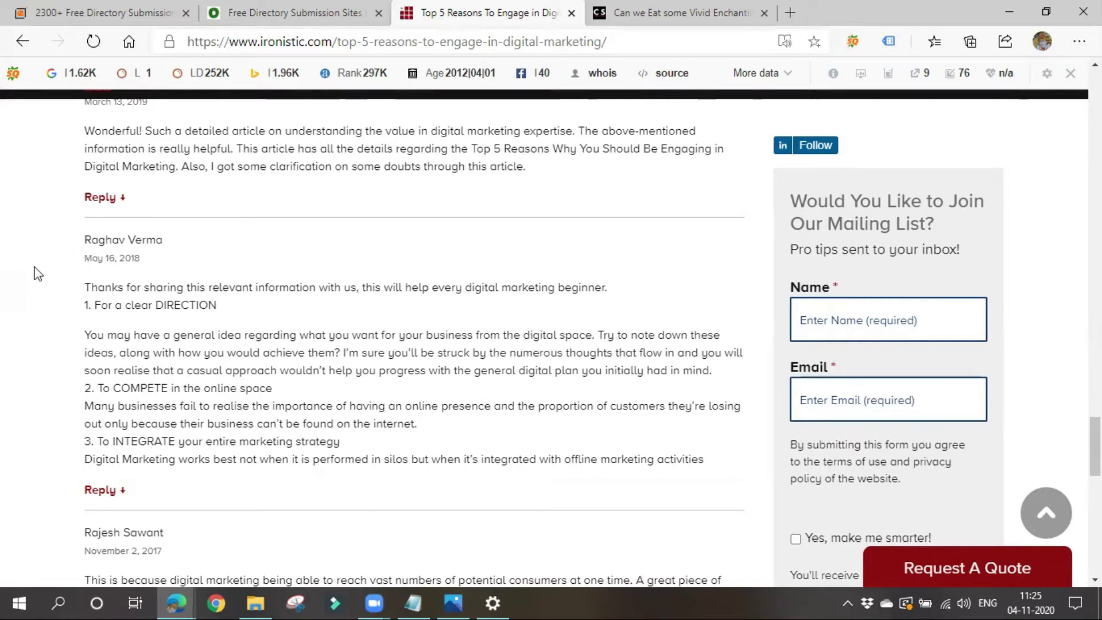
scroll(222, 356, down, 5)
scroll(168, 464, up, 10)
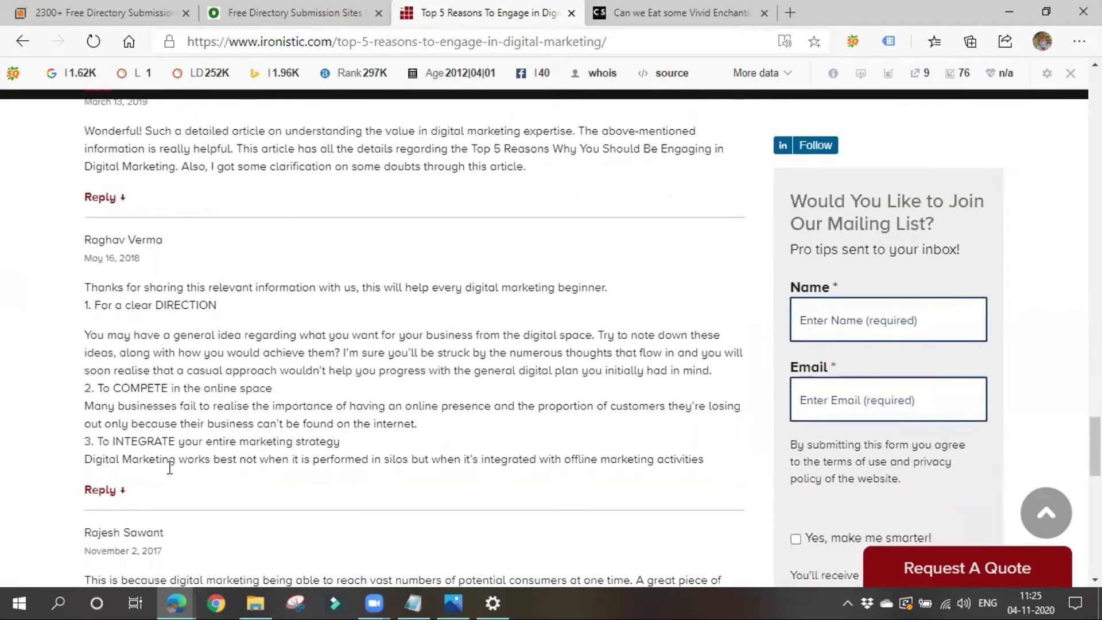
scroll(168, 470, up, 5)
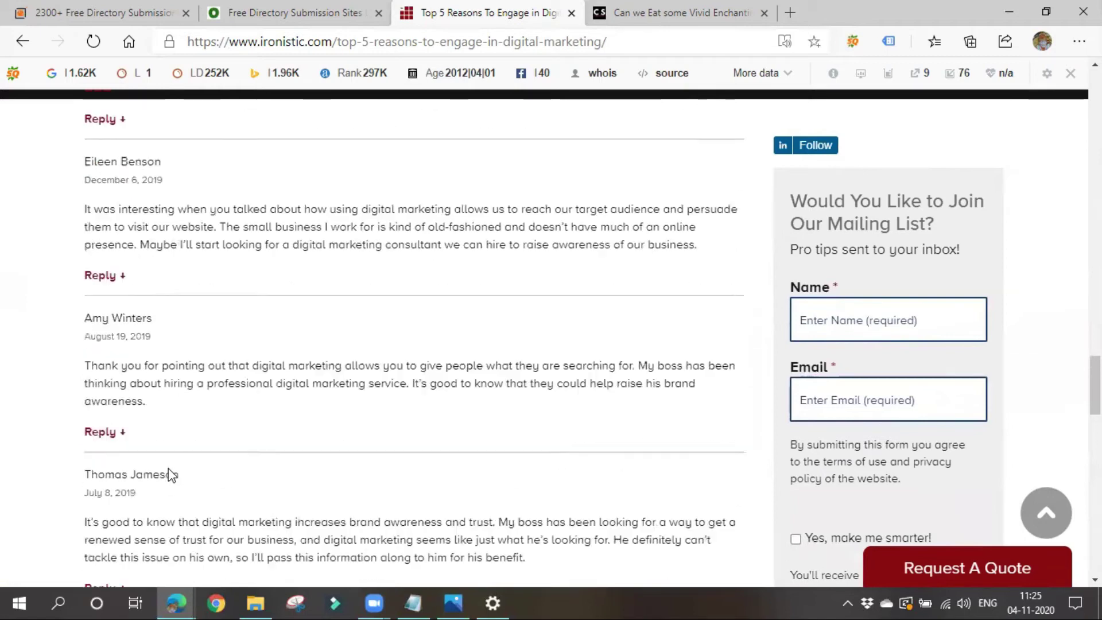
scroll(183, 469, up, 13)
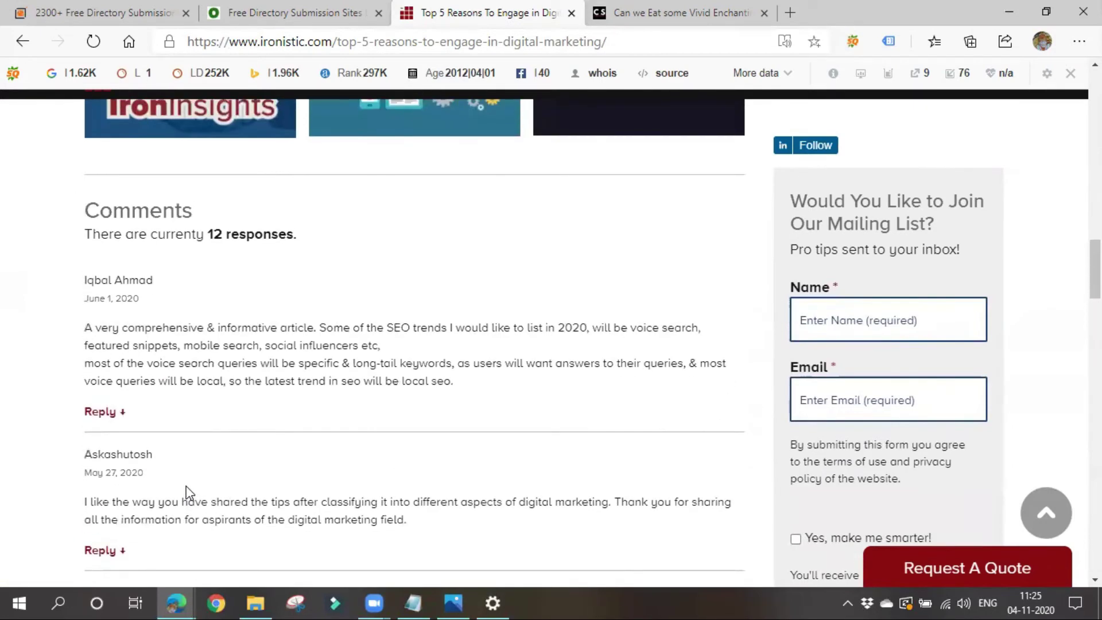
scroll(184, 491, down, 15)
scroll(189, 494, down, 7)
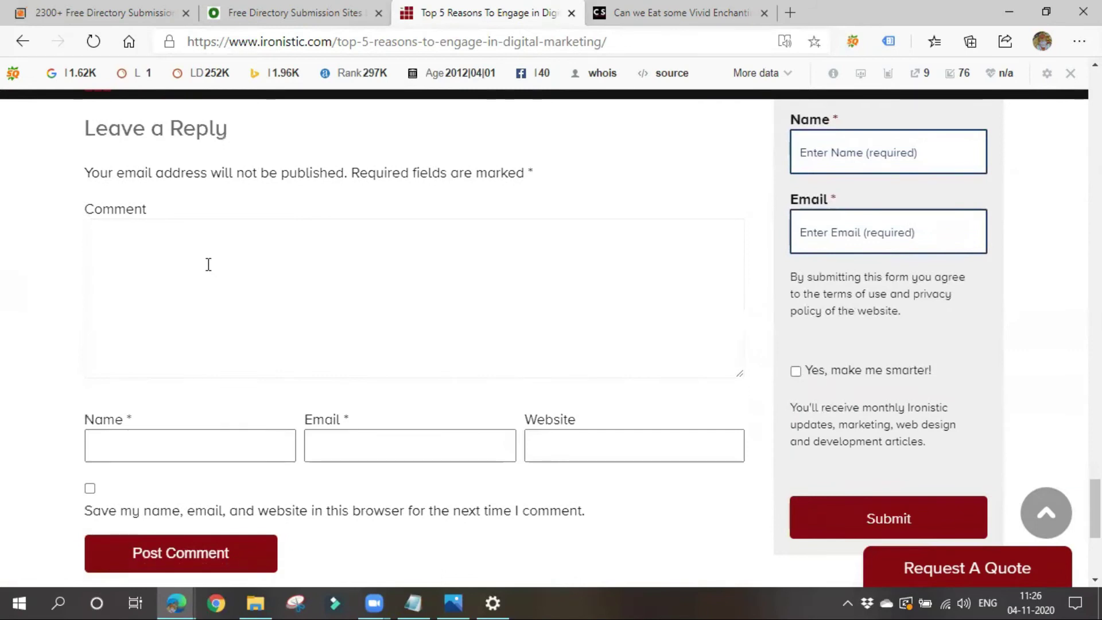
- Check the comment form's Name, Email and Website fields, returning to Name
click(180, 445)
click(413, 446)
click(590, 445)
click(93, 438)
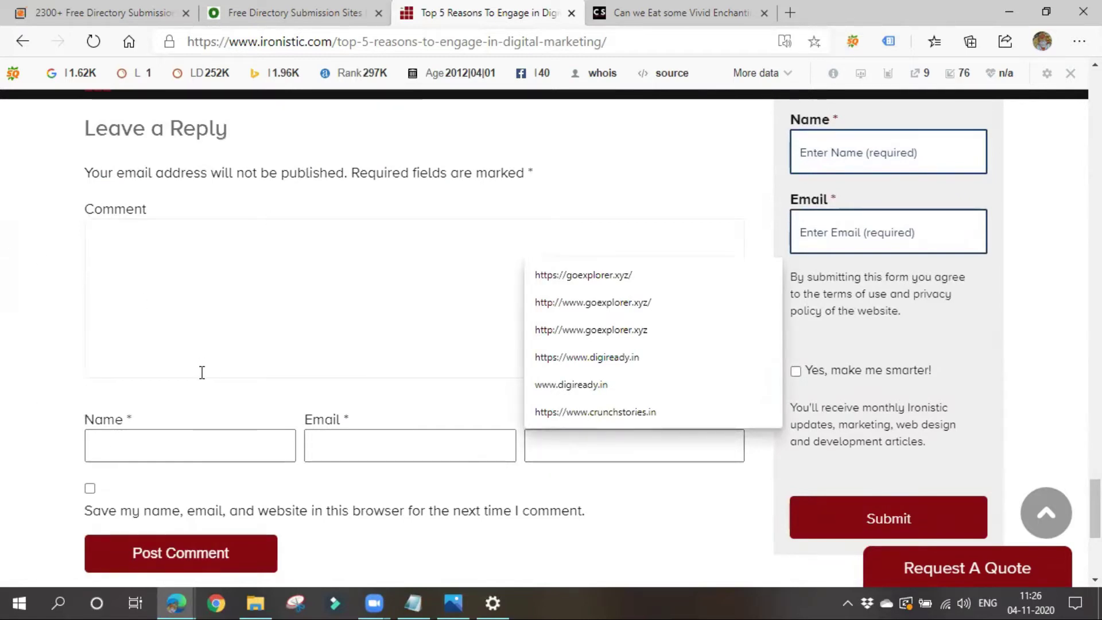
- Review the comments again and place the cursor in the Comment box
scroll(202, 372, down, 3)
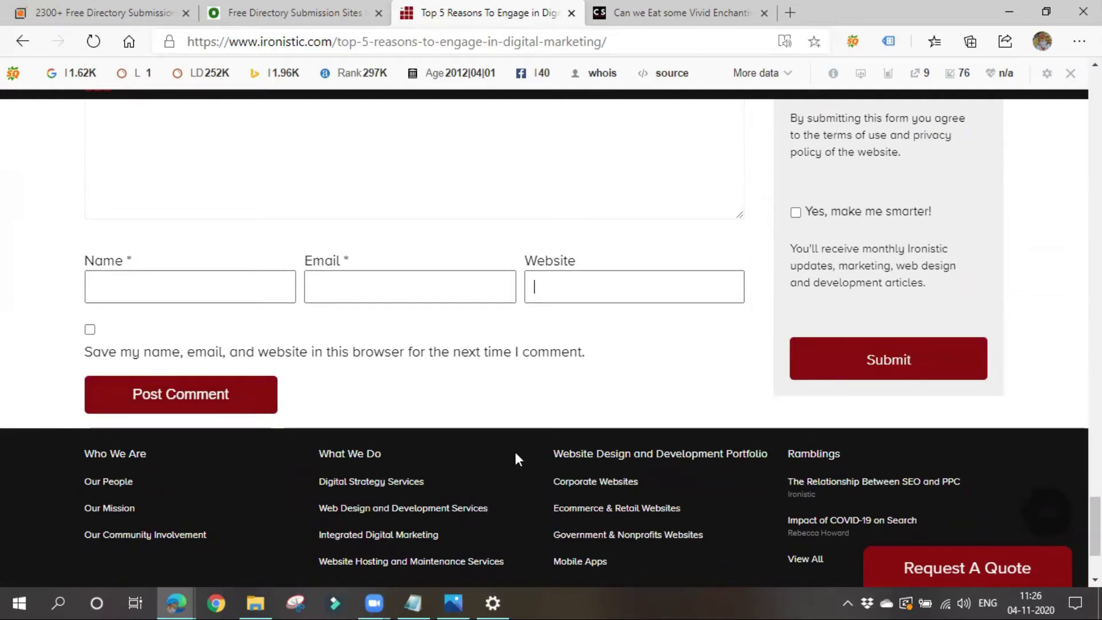
scroll(232, 475, up, 10)
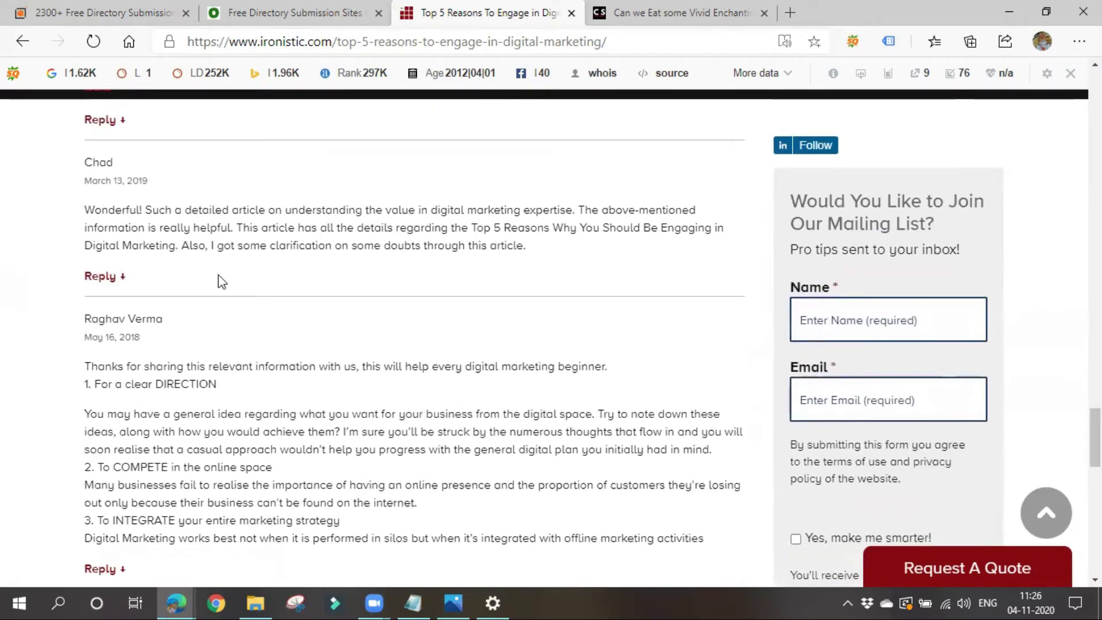
scroll(220, 279, up, 10)
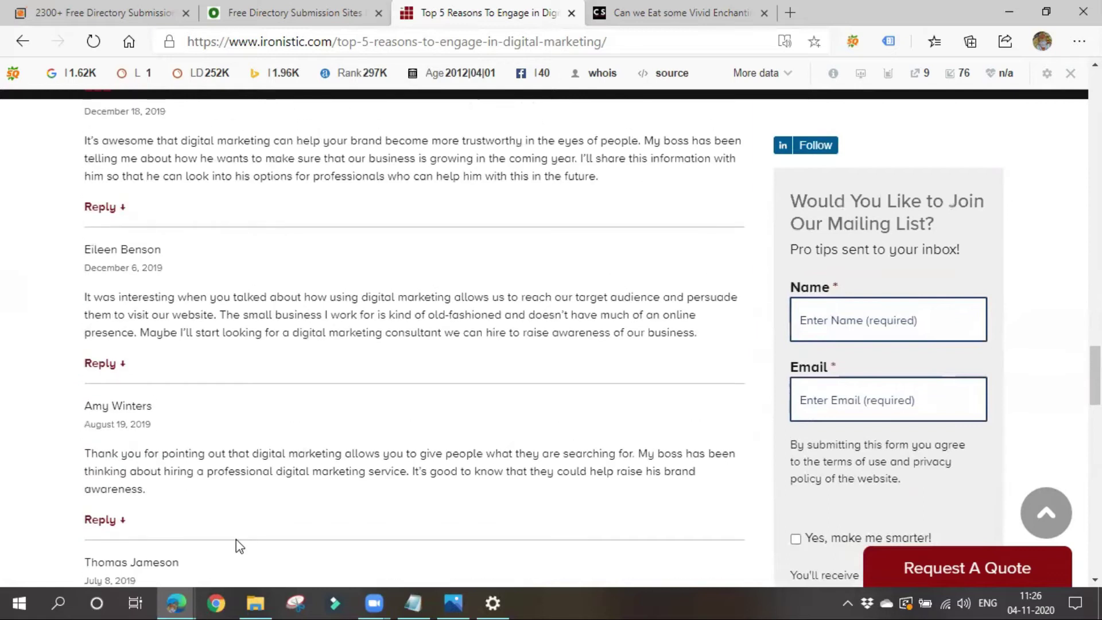
scroll(306, 452, up, 10)
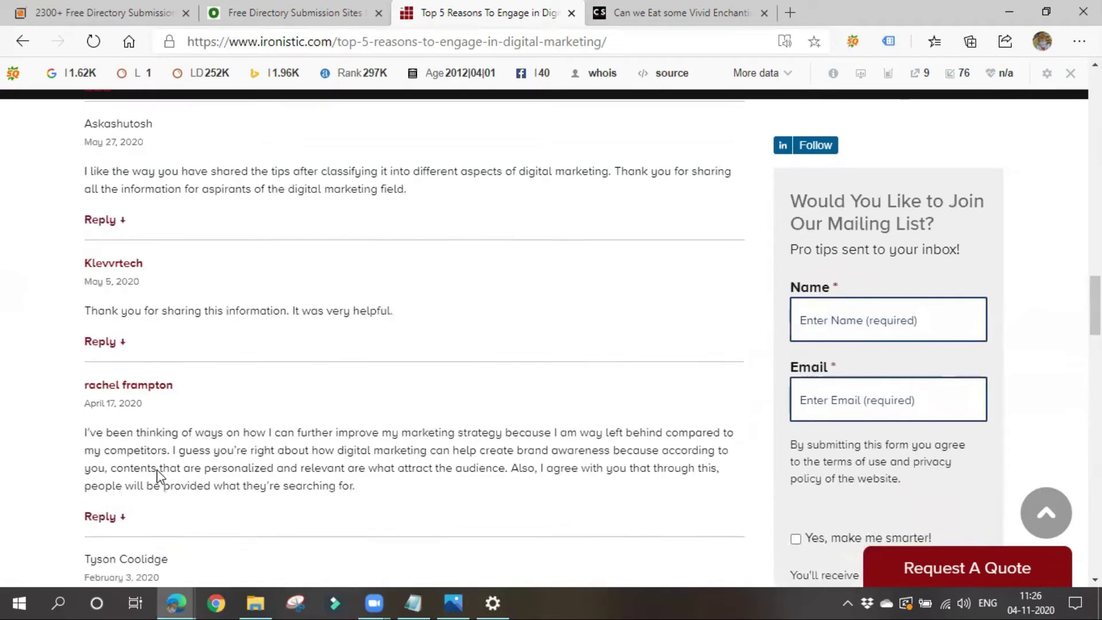
scroll(157, 475, up, 5)
scroll(160, 476, down, 7)
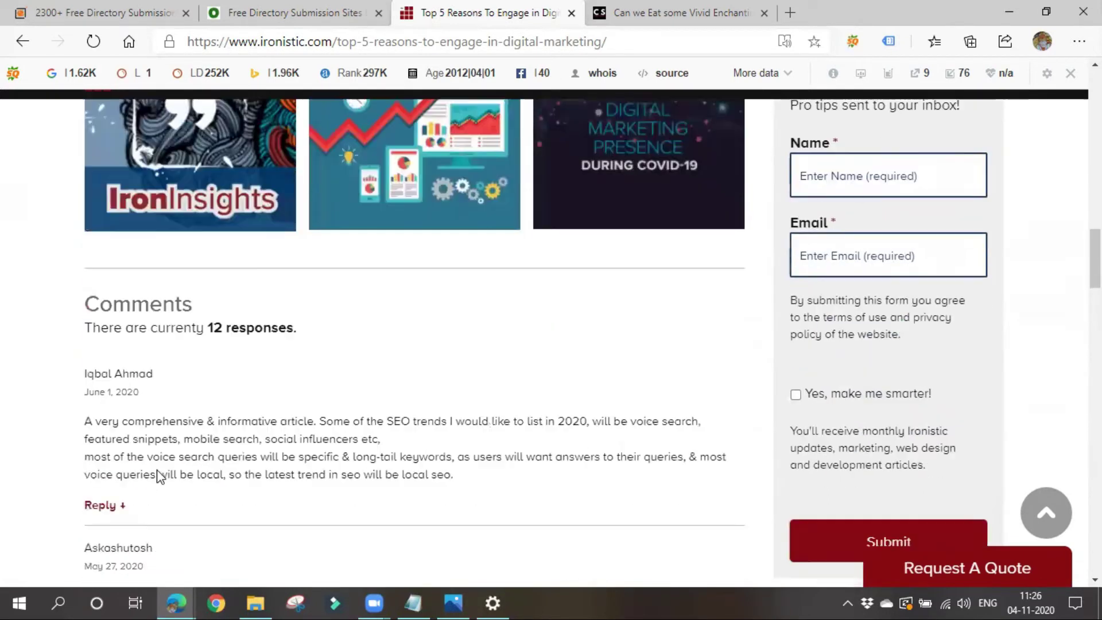
scroll(160, 475, down, 15)
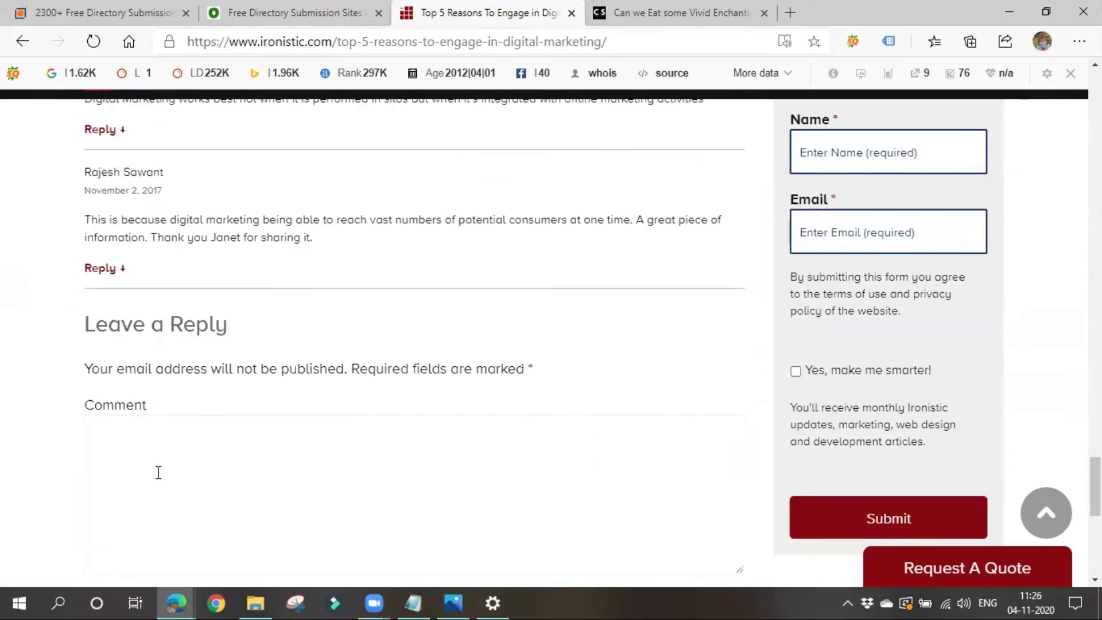
scroll(202, 459, up, 8)
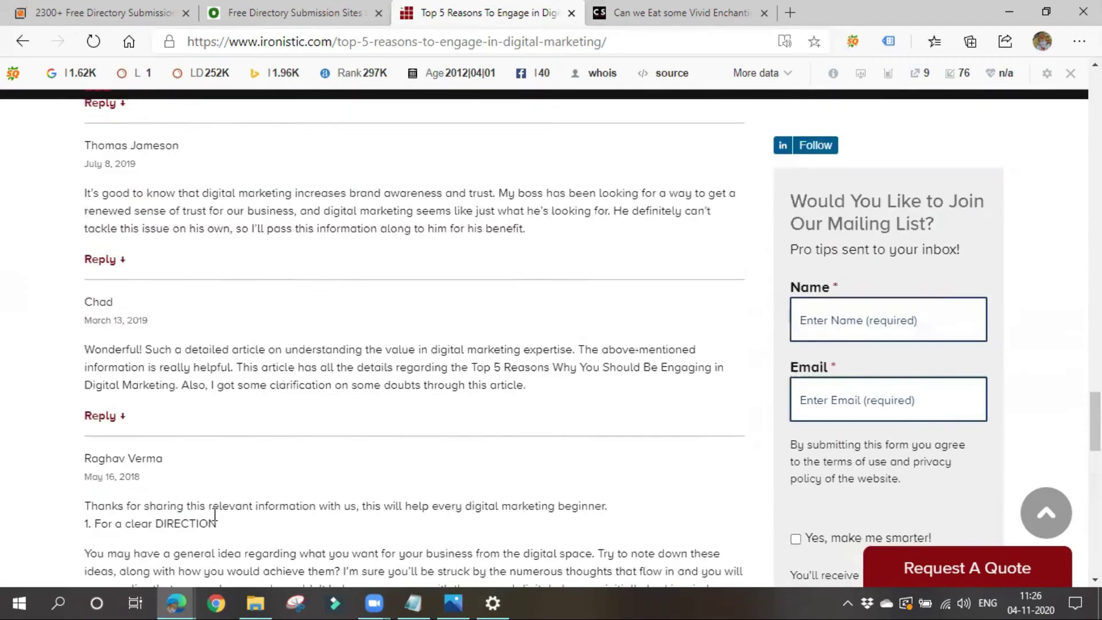
scroll(217, 536, down, 8)
click(190, 388)
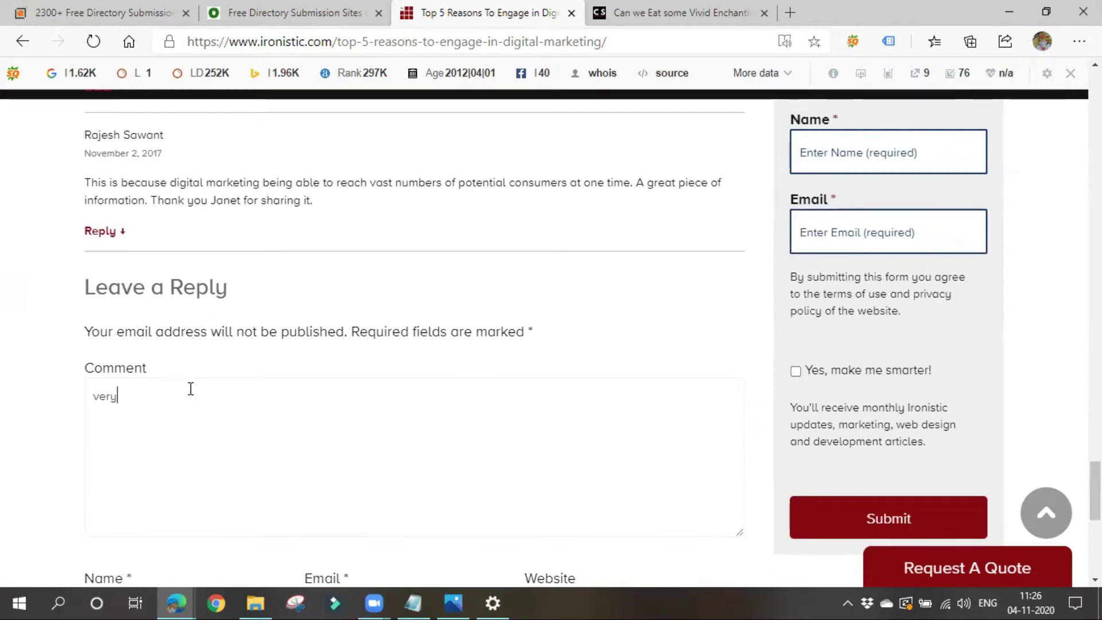
- Type the comment 'very good topic.. sharing very useful information about digital marketing'
text(very good topic.. s)
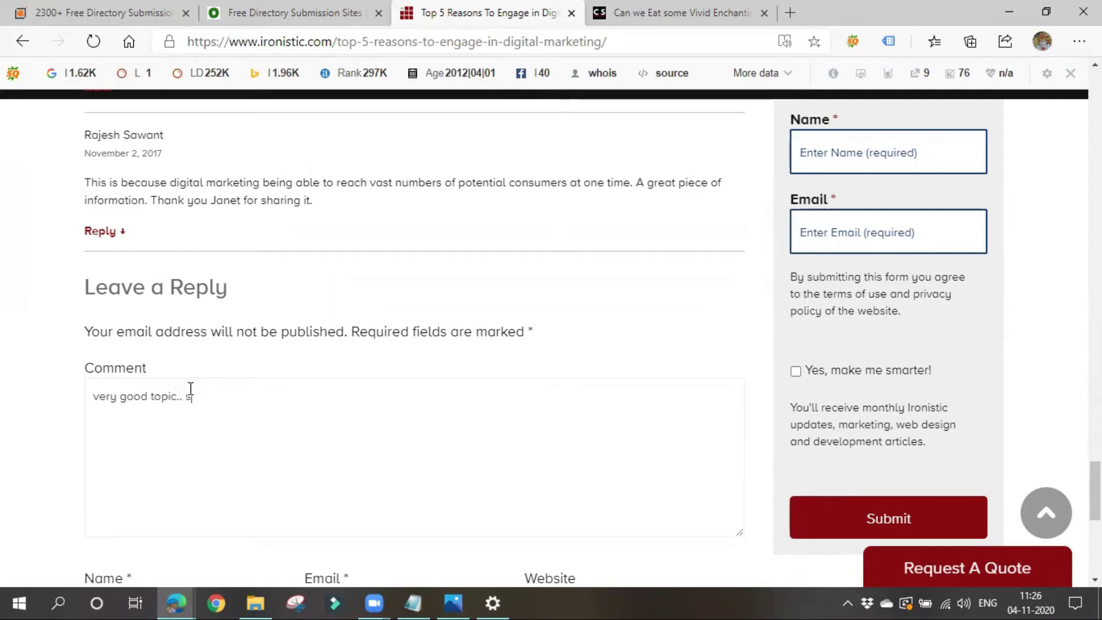
text(haring very useful in)
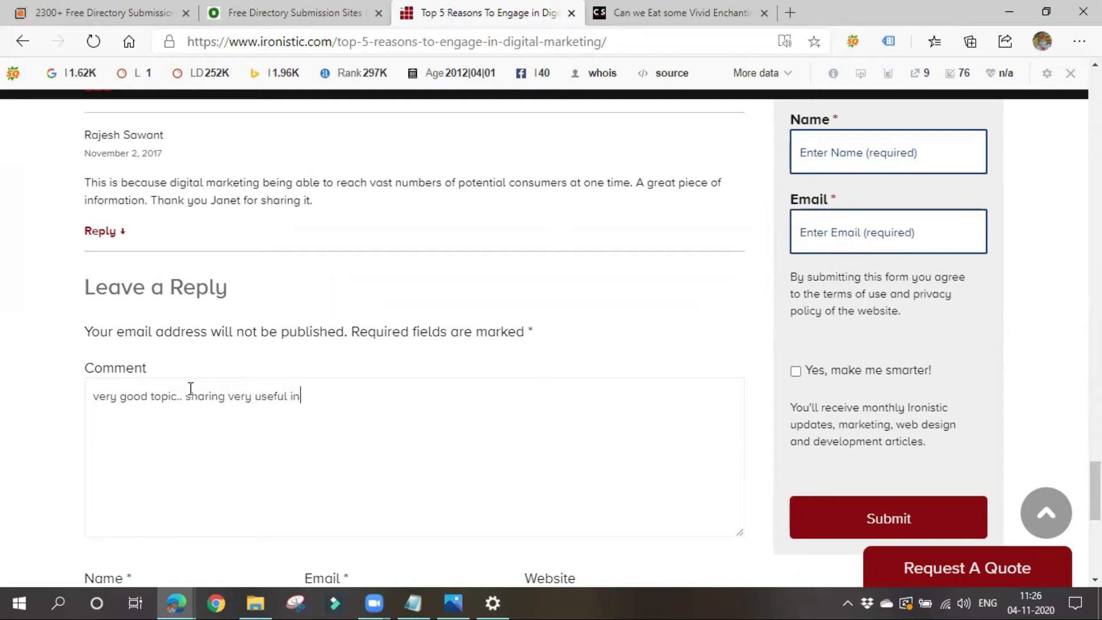
text(formation about digit)
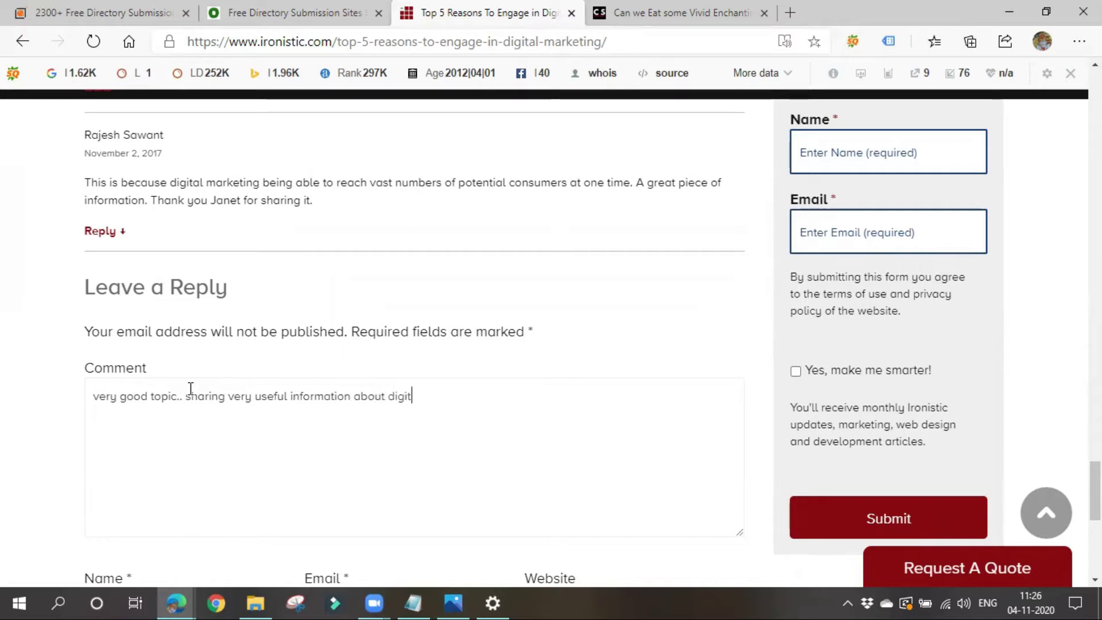
text(al marketing)
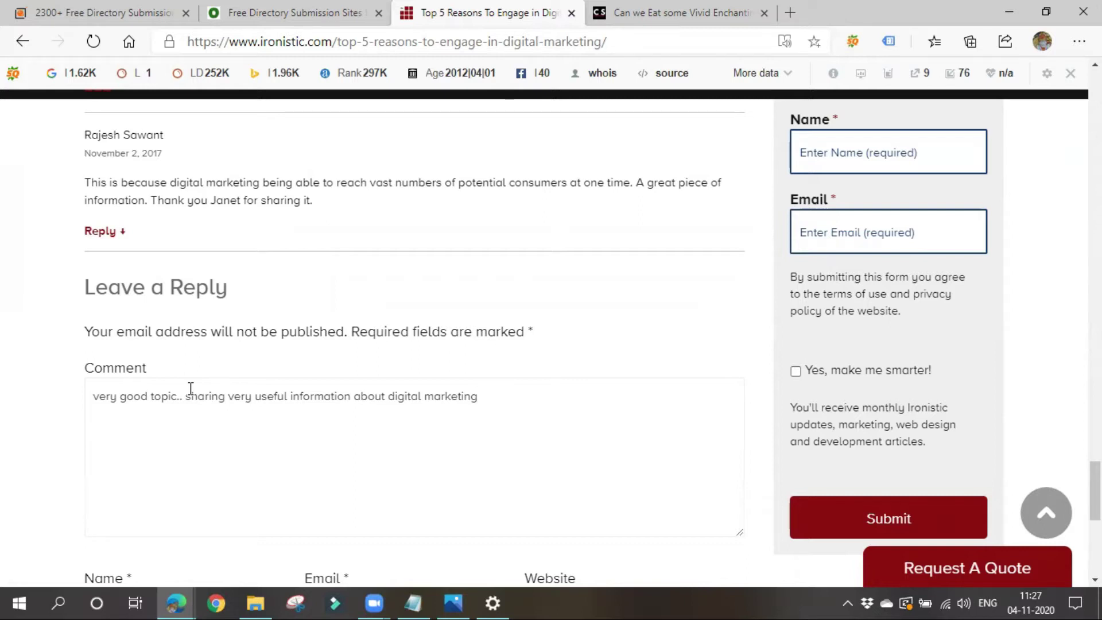
scroll(191, 388, down, 4)
- Autofill name and e-mail from a saved entry, trimming the name to the first name only
click(209, 363)
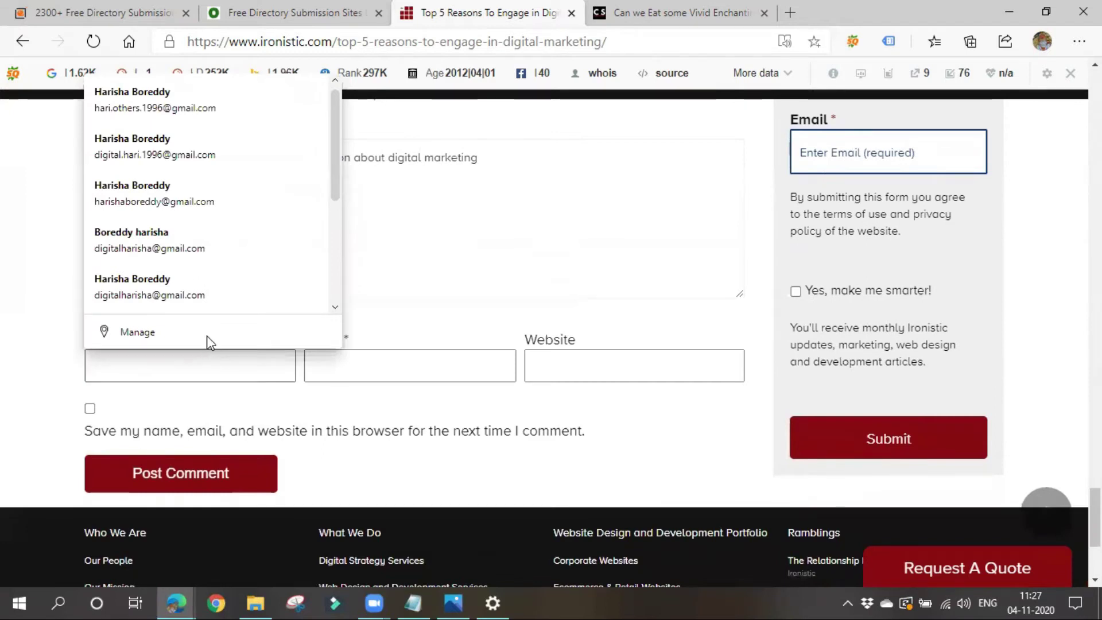
scroll(201, 251, down, 1)
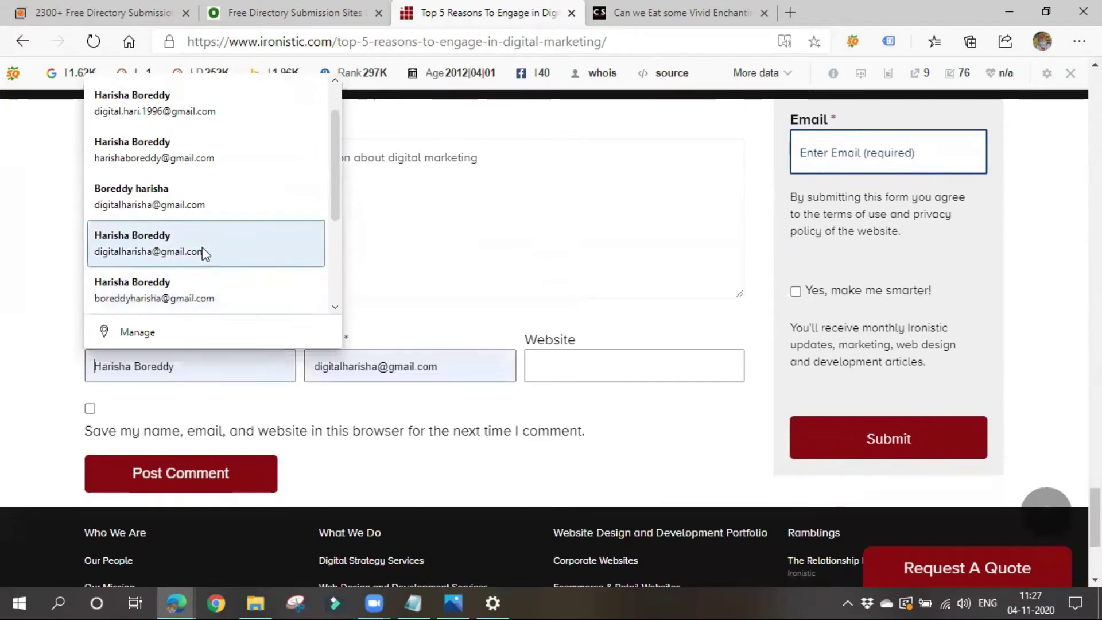
click(176, 143)
click(195, 362)
drag(186, 365, 140, 373)
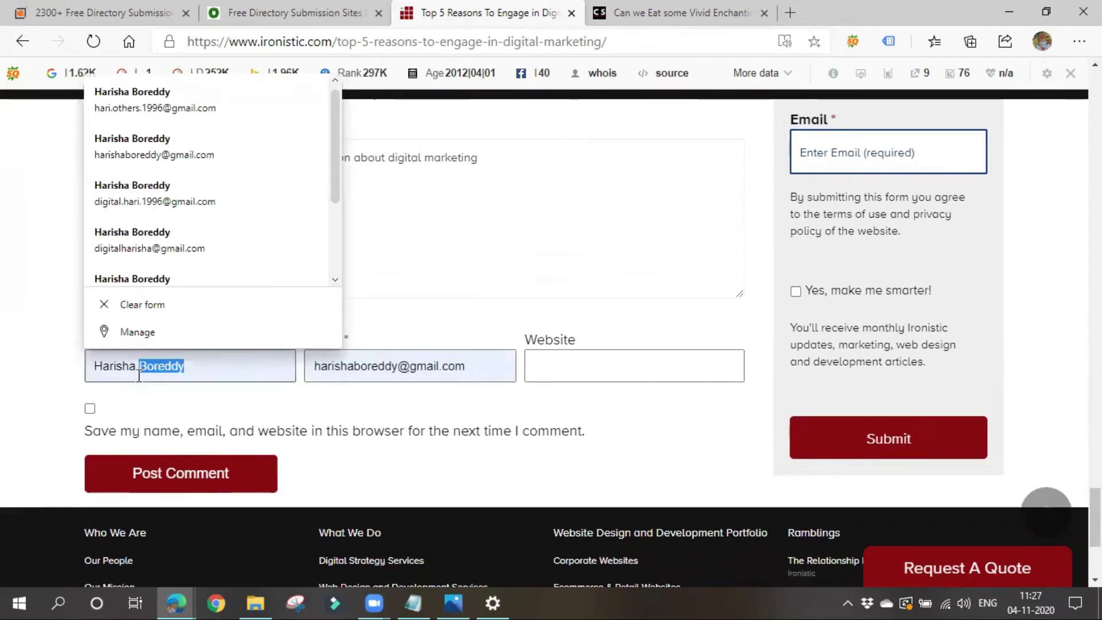
key(BackSpace)
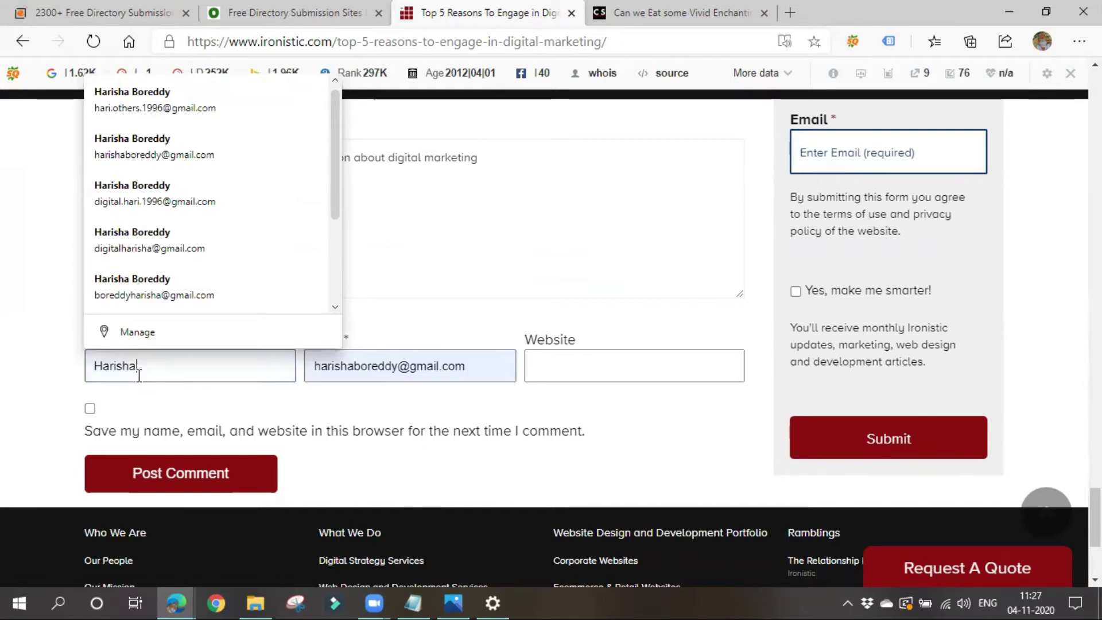
click(353, 362)
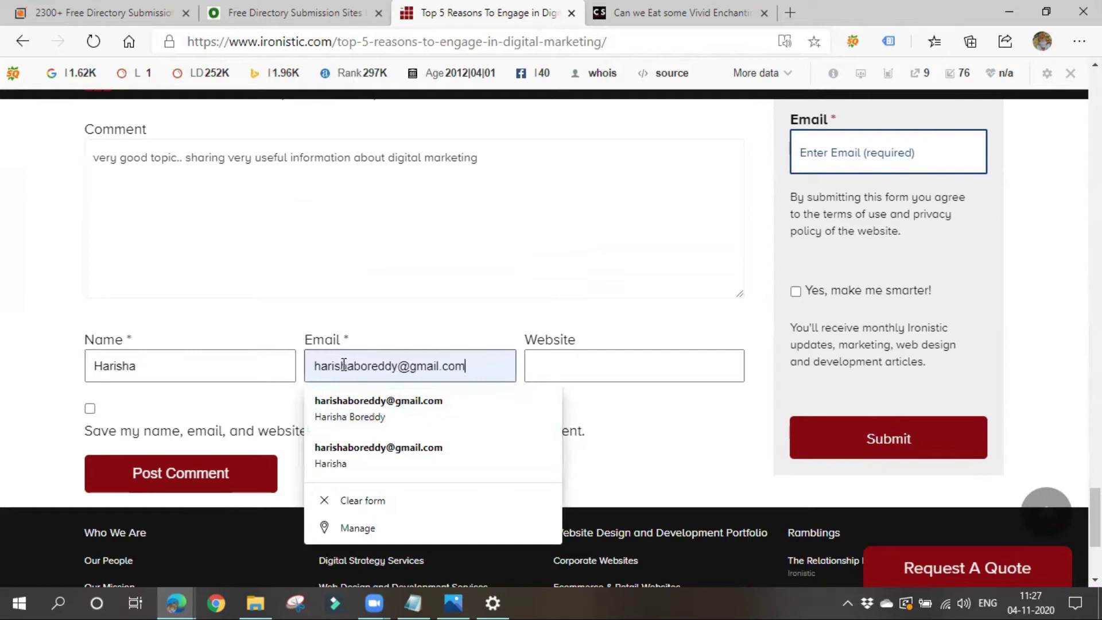
drag(354, 365, 404, 366)
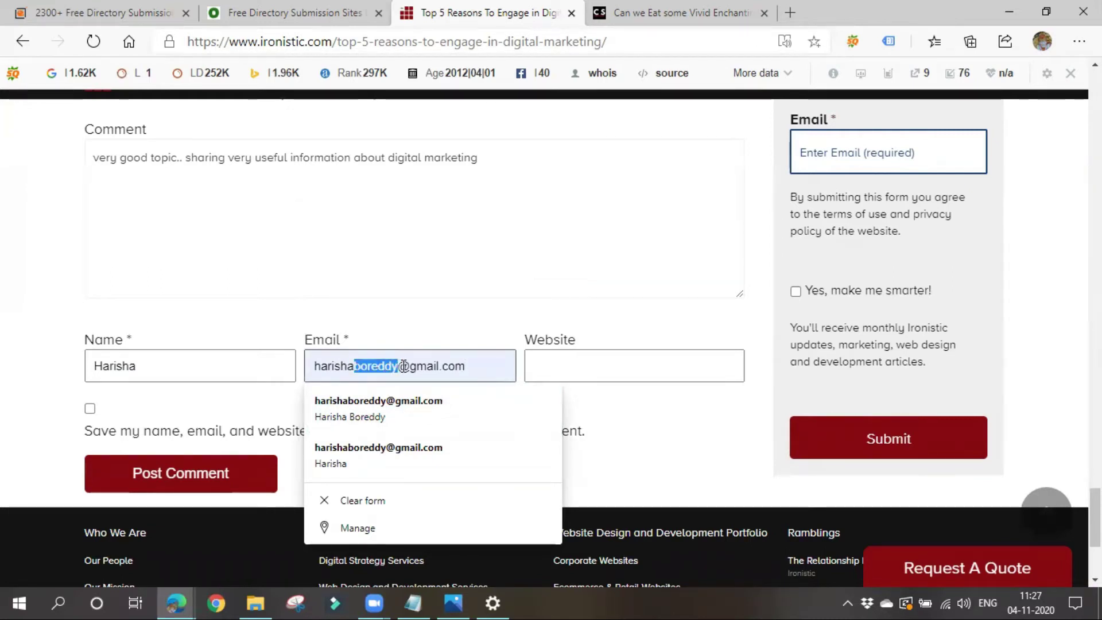
key(BackSpace)
key(BackSpace)
key(BackSpace)
key(BackSpace)
text(.others)
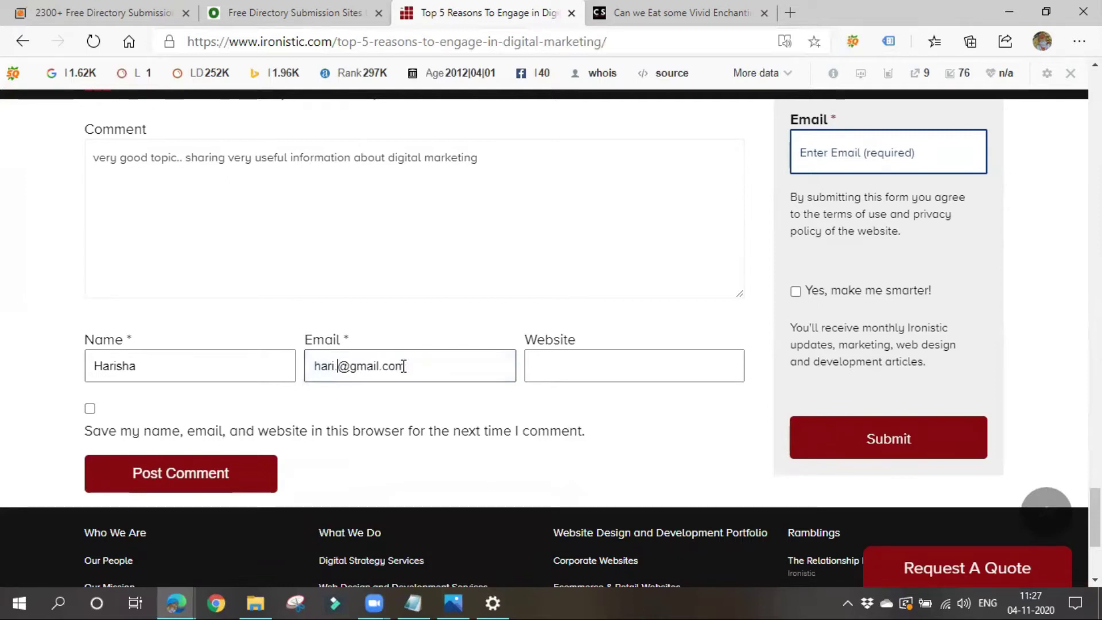
text(.1996)
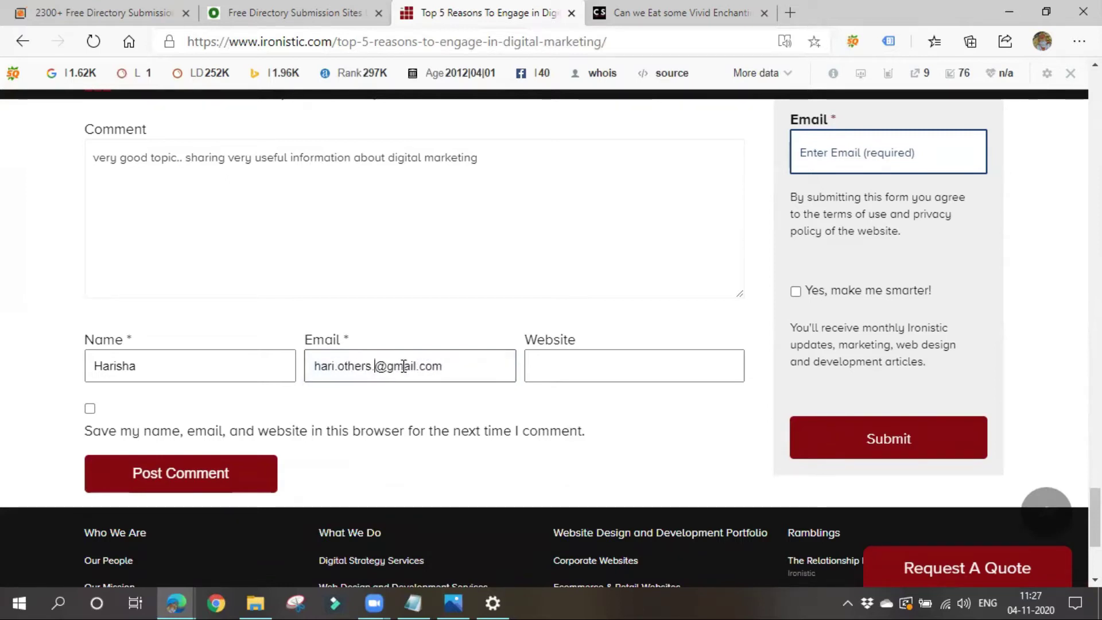
click(671, 369)
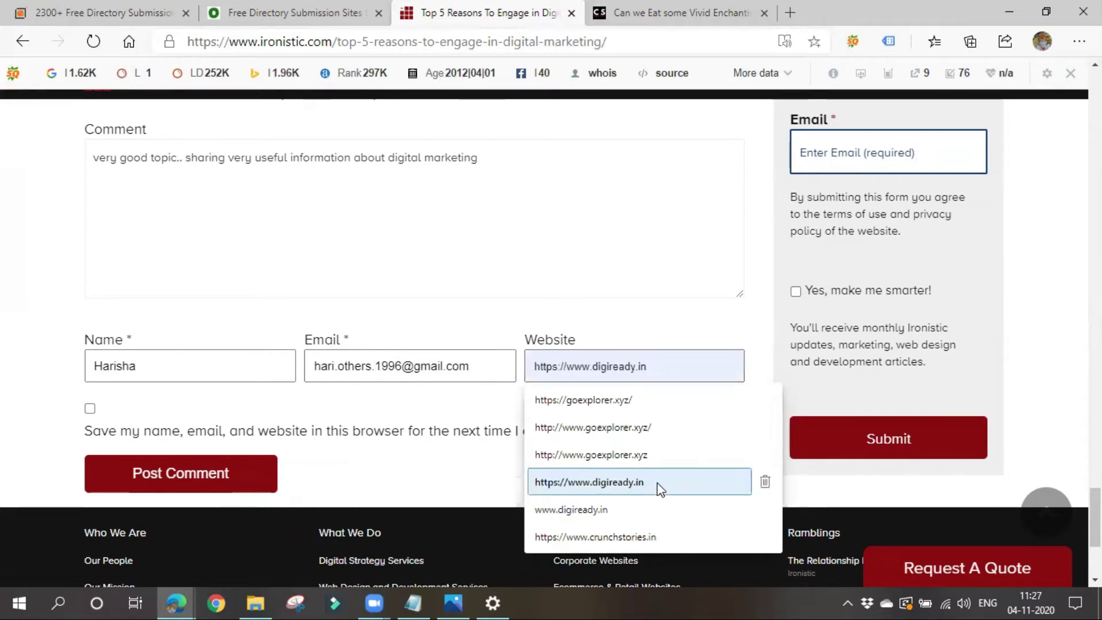
click(659, 483)
click(224, 485)
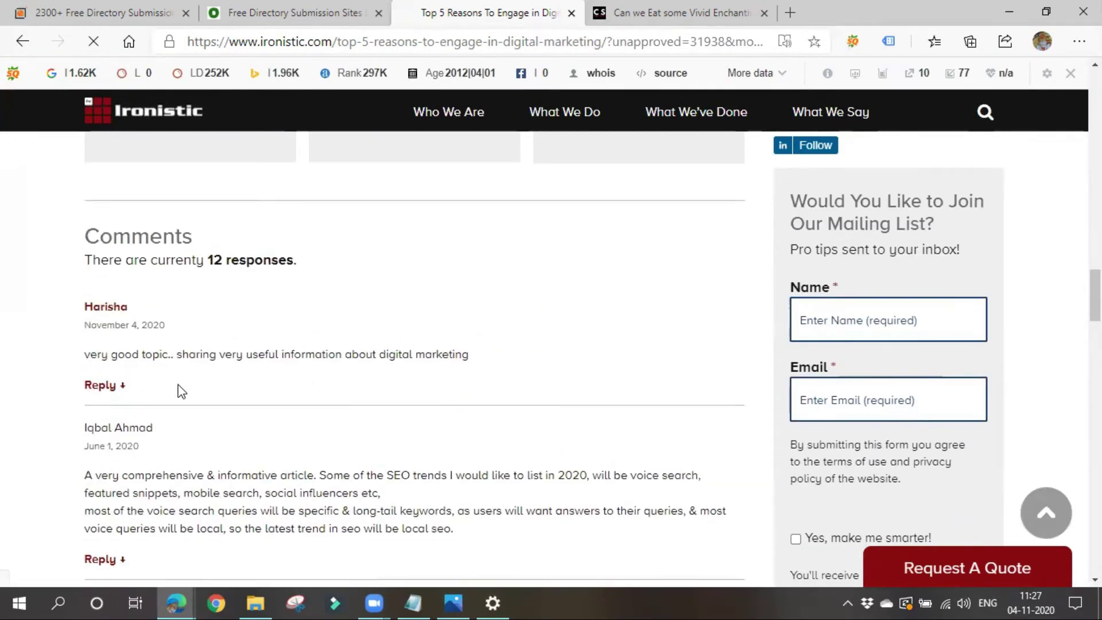
- Open Reply under the new comment, scroll back up, then bring up the SEO techniques image in Photos
click(103, 385)
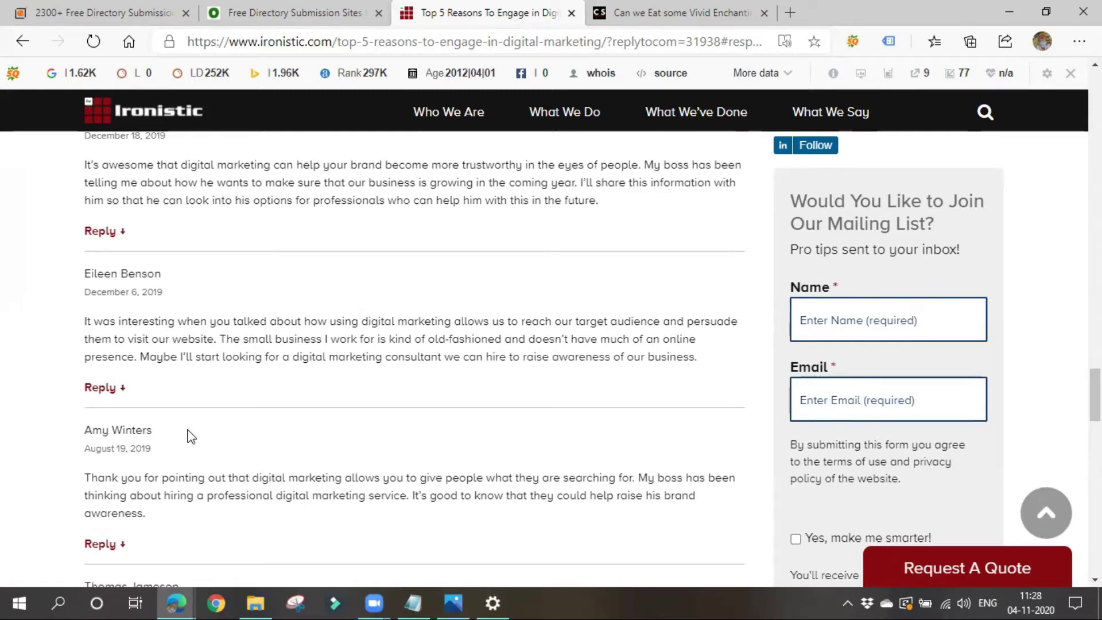
scroll(184, 433, up, 15)
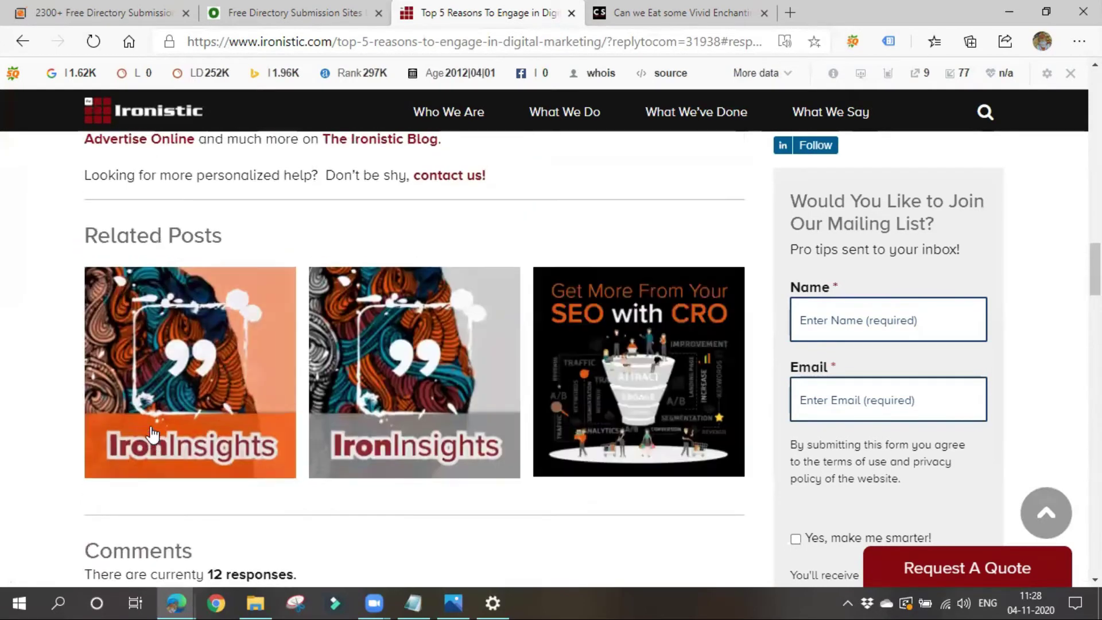
scroll(152, 434, up, 4)
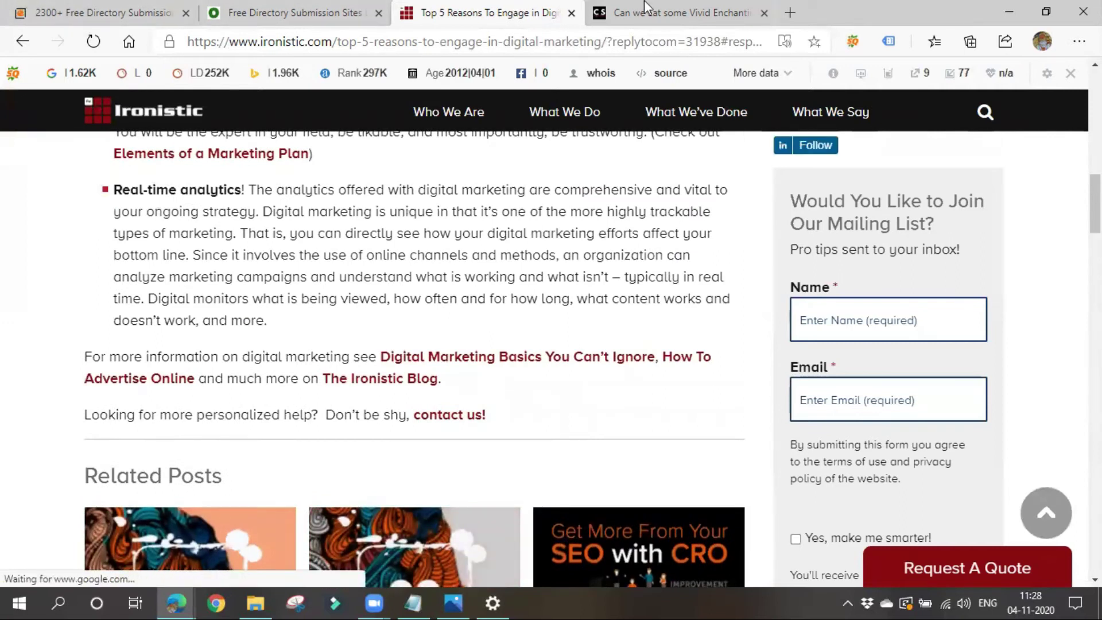
click(453, 602)
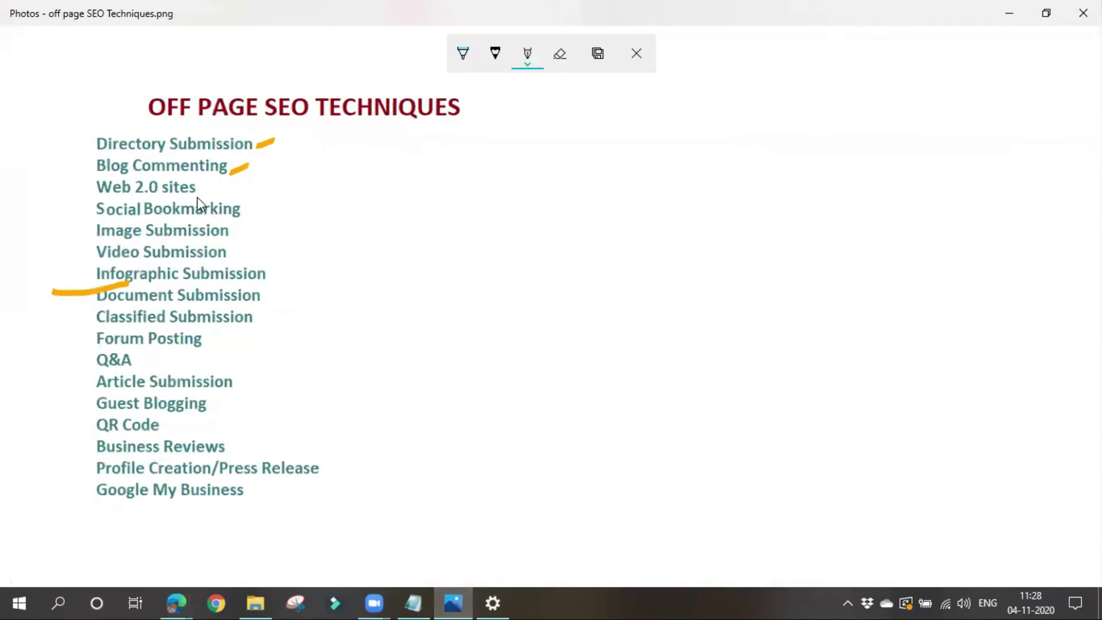
- Ink a tick next to Web 2.0 sites on the off page SEO techniques image
drag(195, 196, 214, 188)
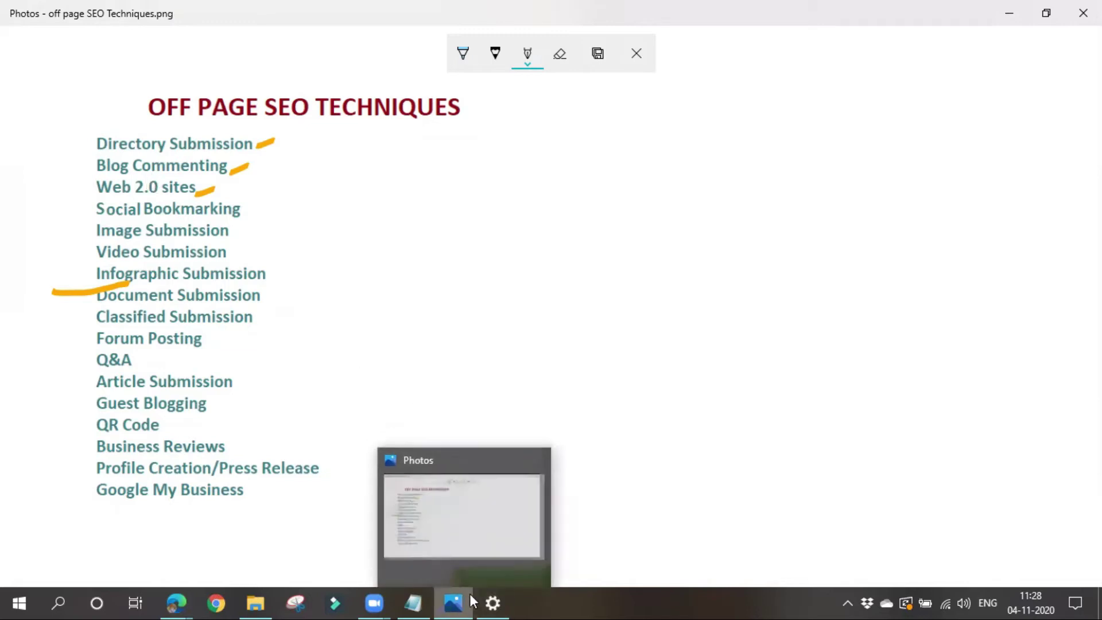
mouse_move(422, 601)
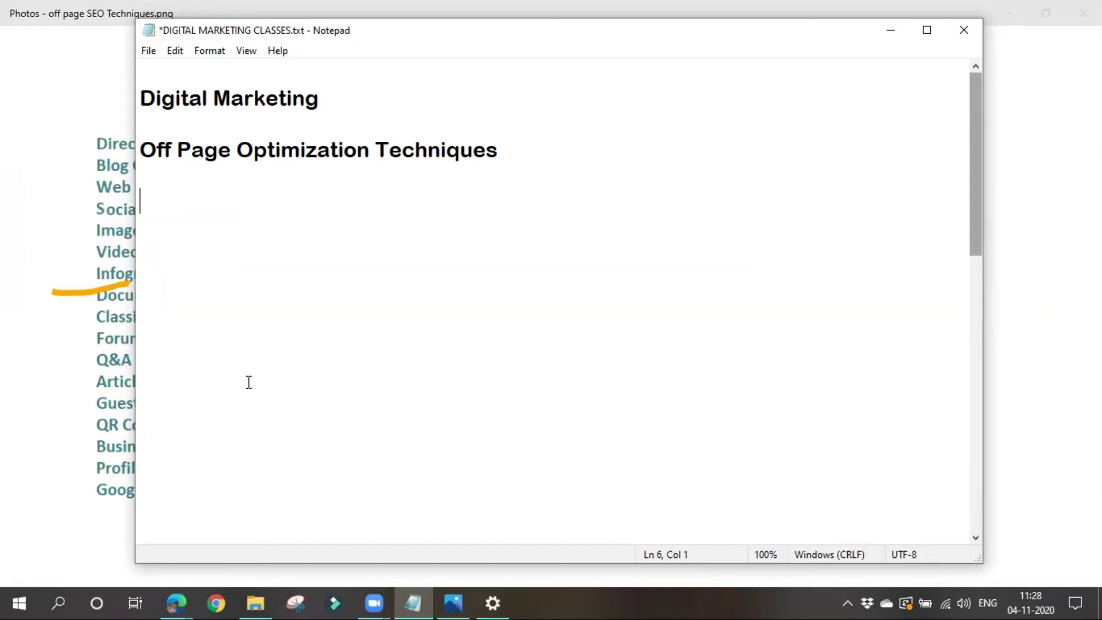
- Write the lines '1 - 4000' and '100 *3000 == 300000' in the Notepad notes
text(1 - 4000)
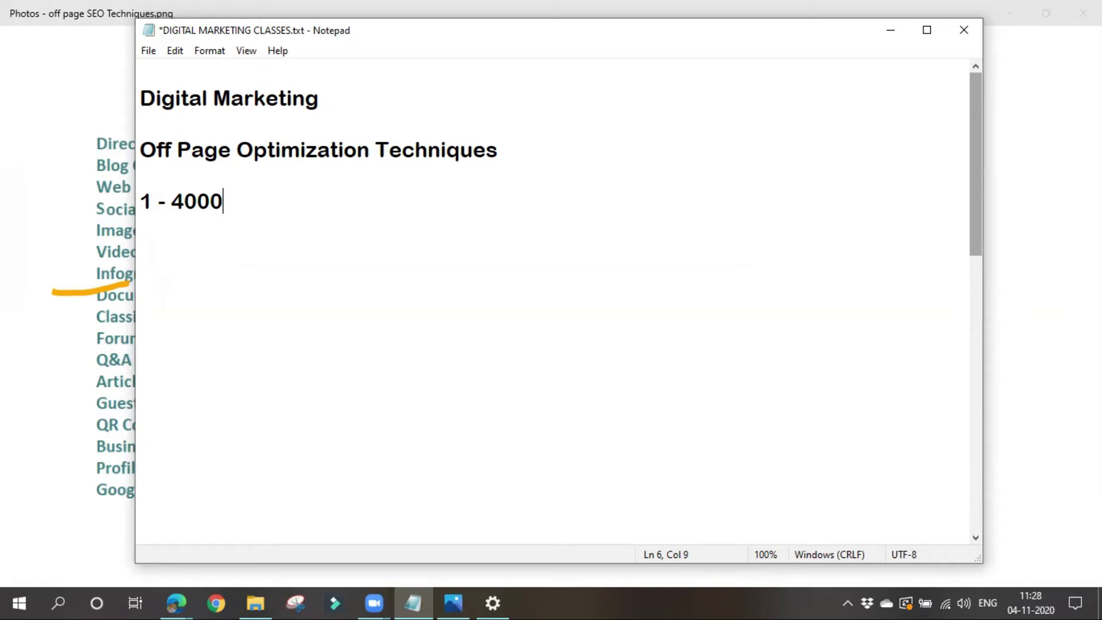
key(Return)
key(Return)
text(100 *)
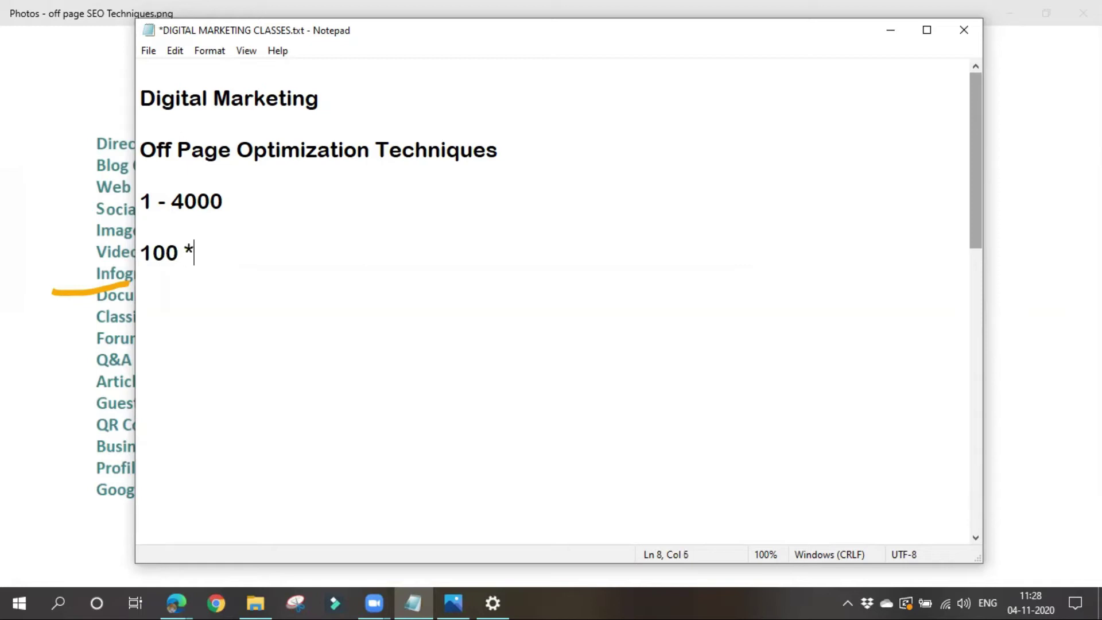
text(3000 -)
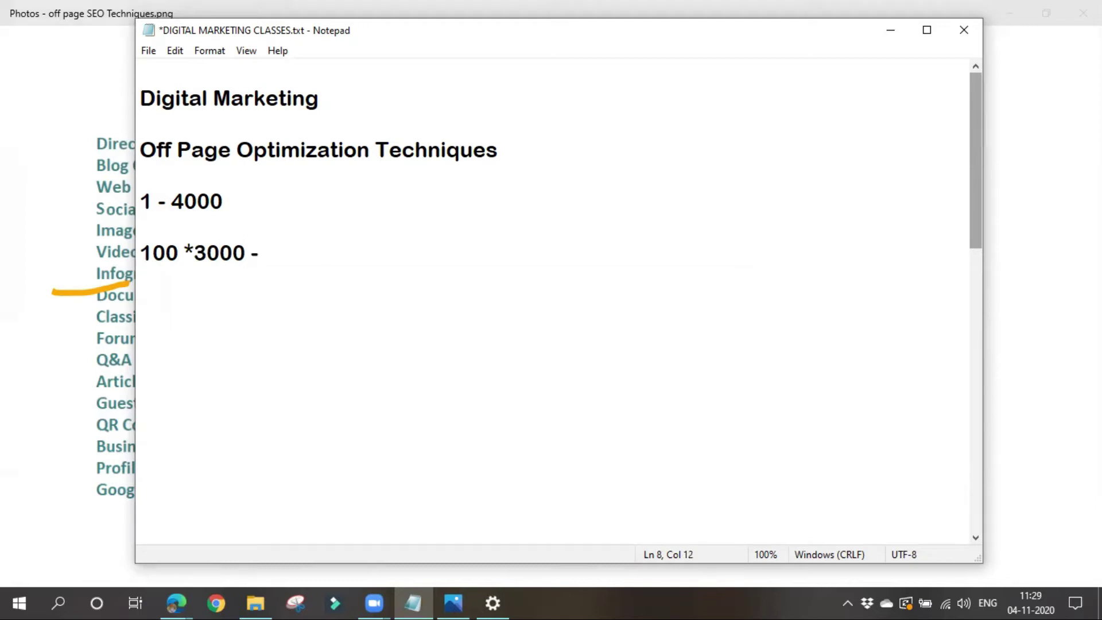
key(BackSpace)
text(==)
text(3000)
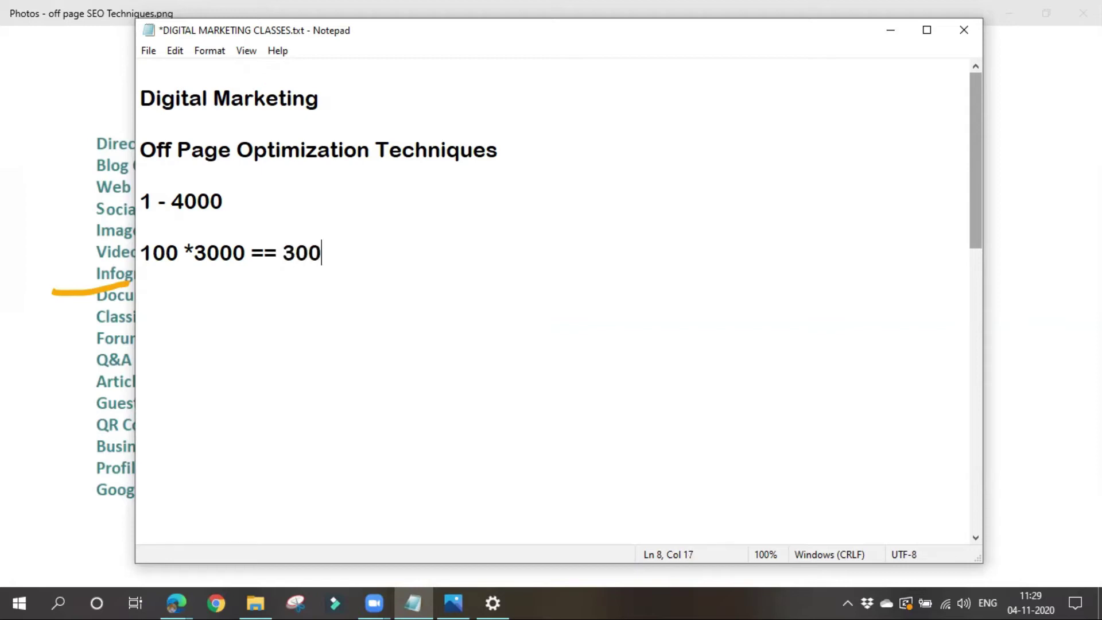
text(00)
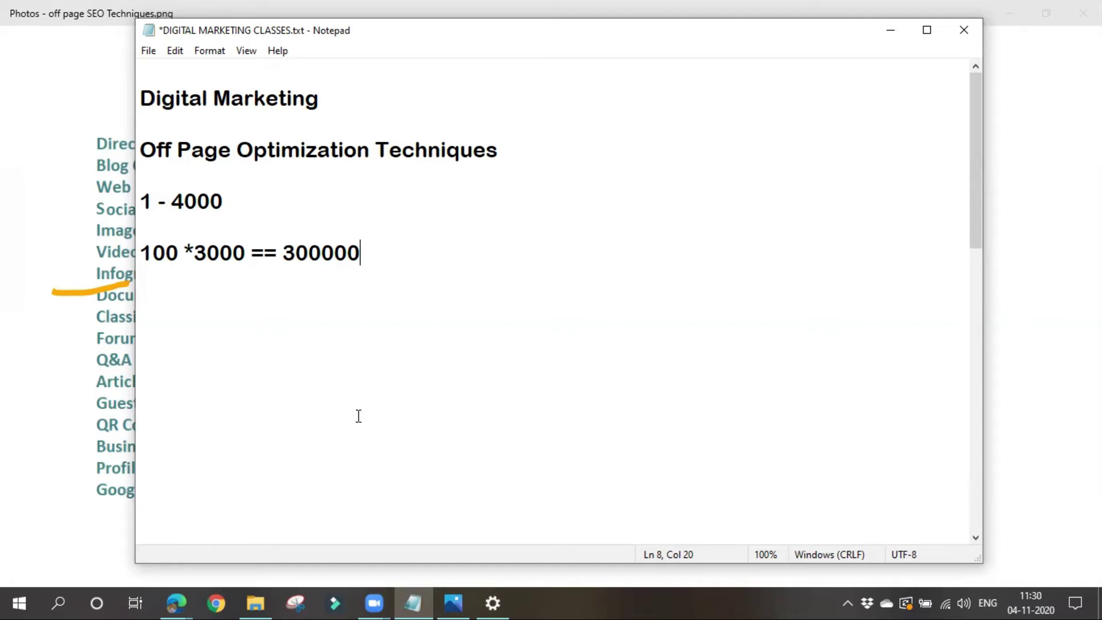
- List .blogspot.com, .wix.com and .wordpress.com on separate lines, fixing the missing dot in .blogspot.com
click(218, 319)
text(.blogspot)
text(com)
key(Left)
key(Left)
key(Left)
text(.)
key(Right)
key(Right)
key(Right)
key(Return)
text(.)
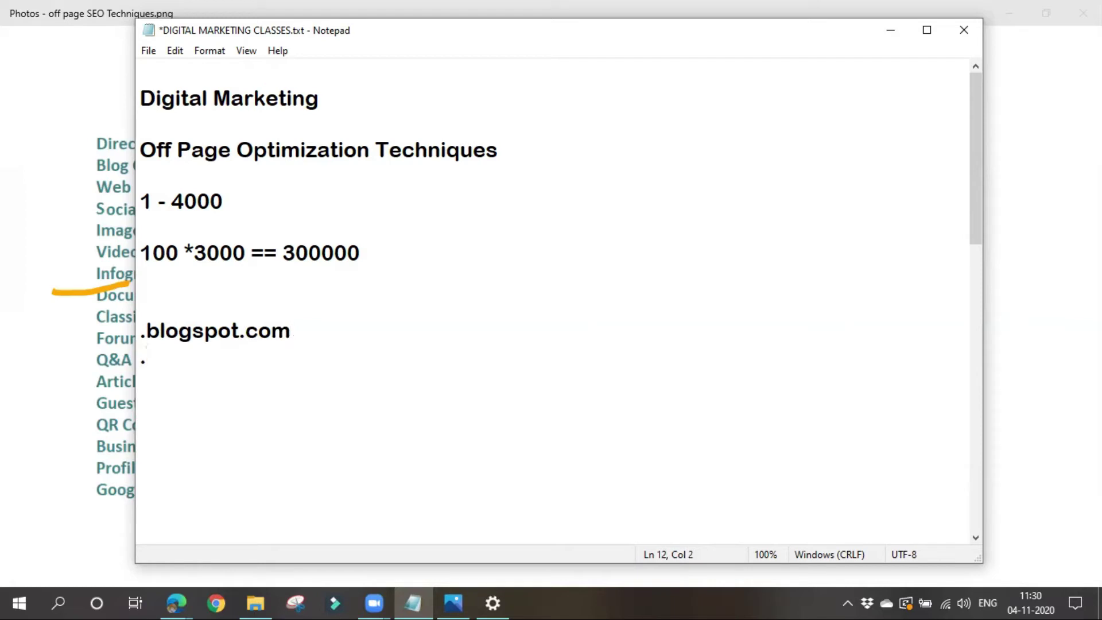
text(wix.com)
key(Return)
text(.)
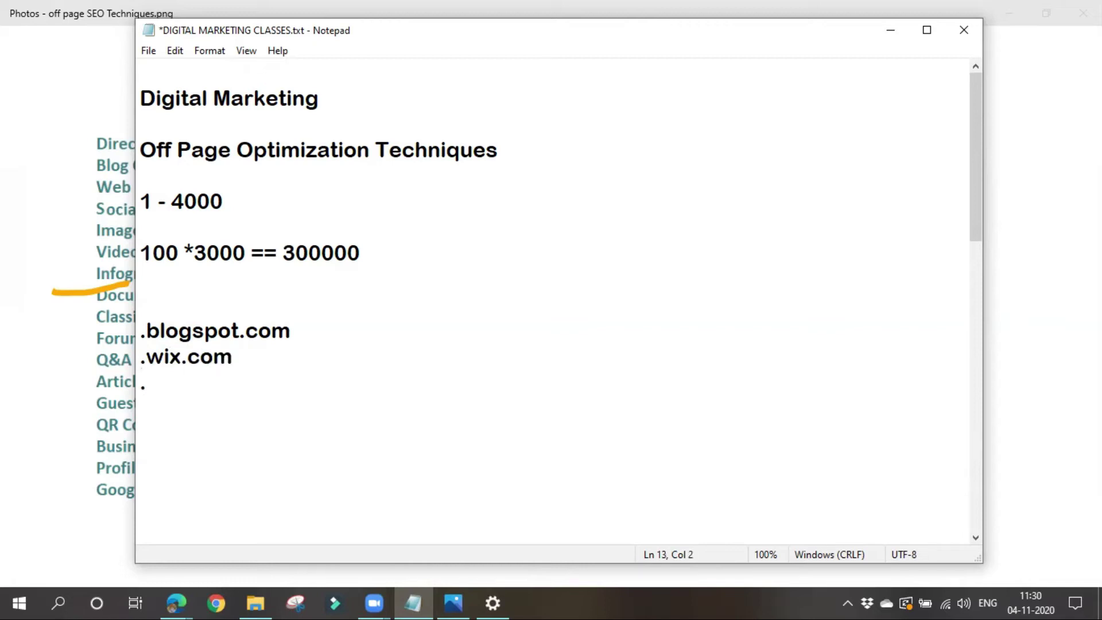
text(wordpress.com)
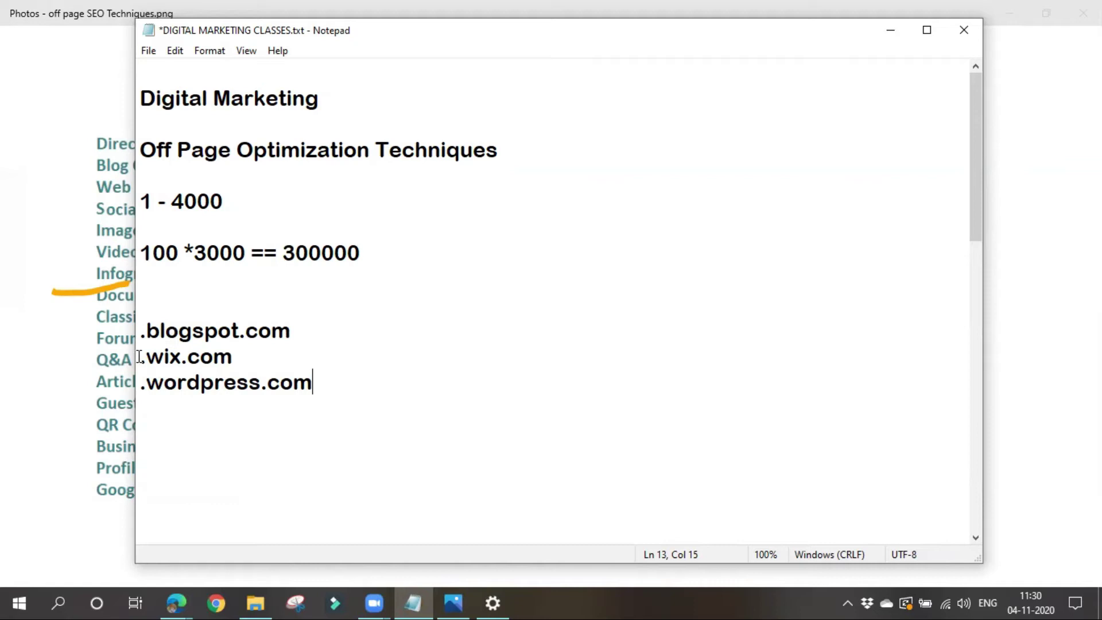
drag(140, 330, 325, 369)
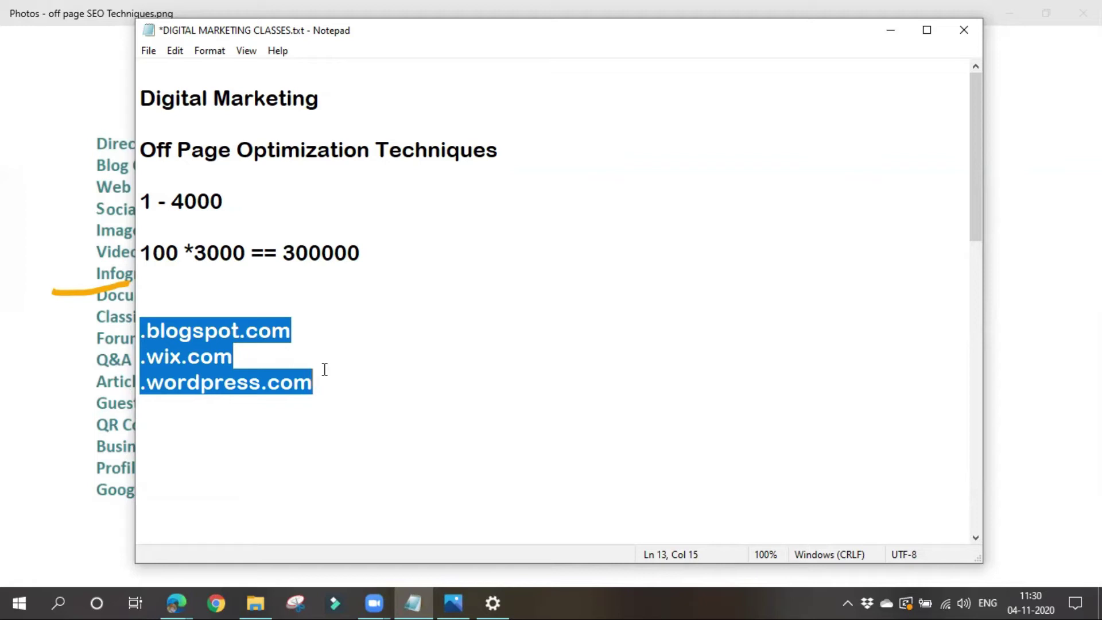
drag(143, 331, 313, 338)
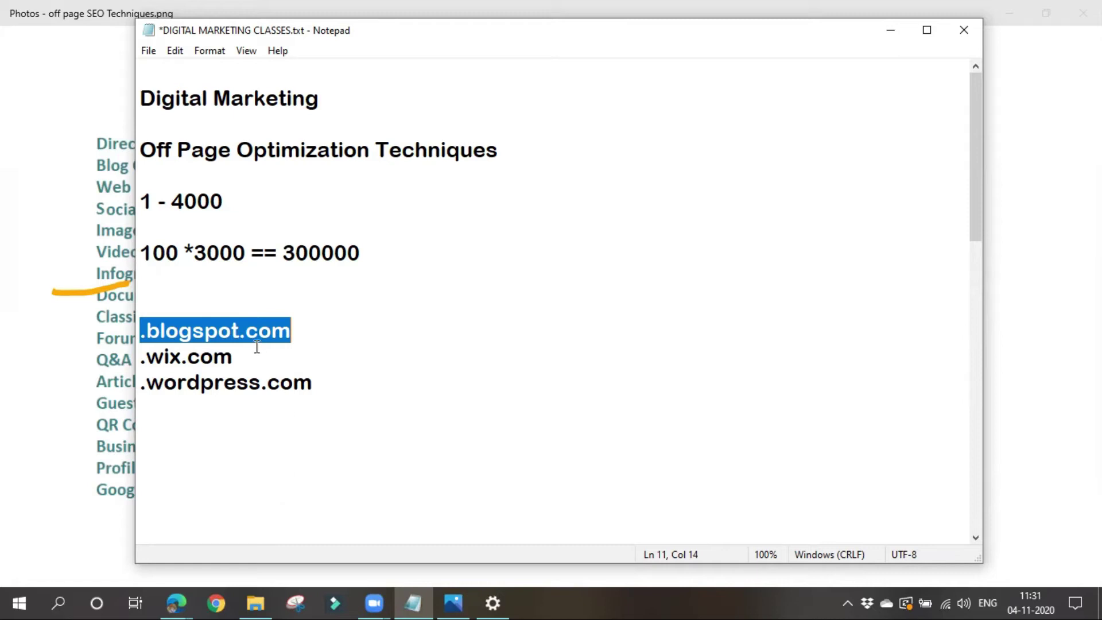
drag(139, 362, 373, 362)
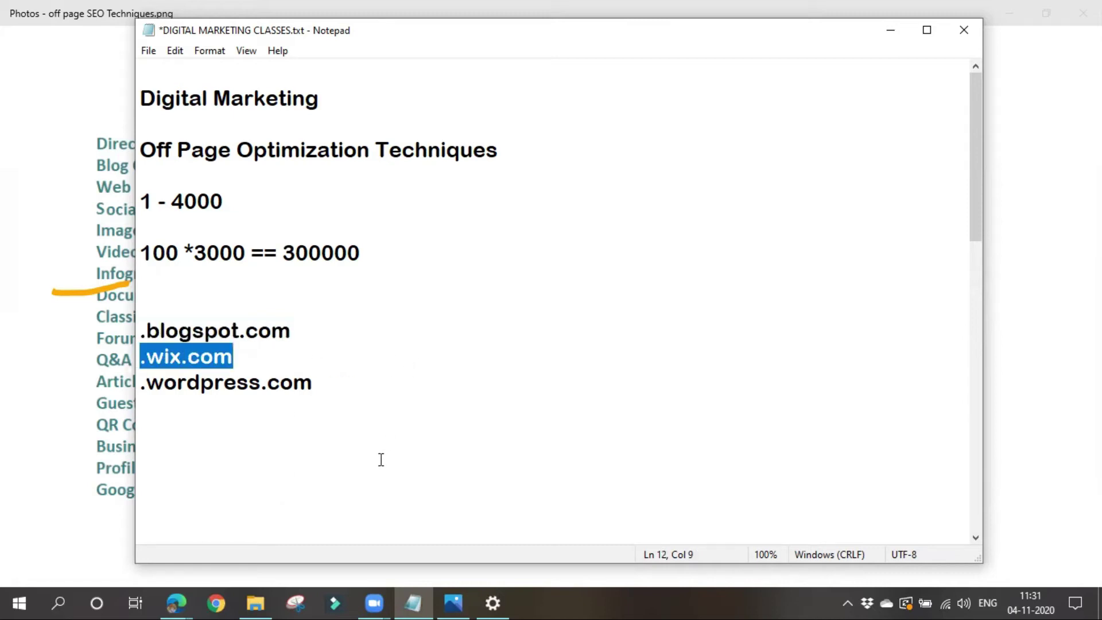
drag(195, 336, 256, 338)
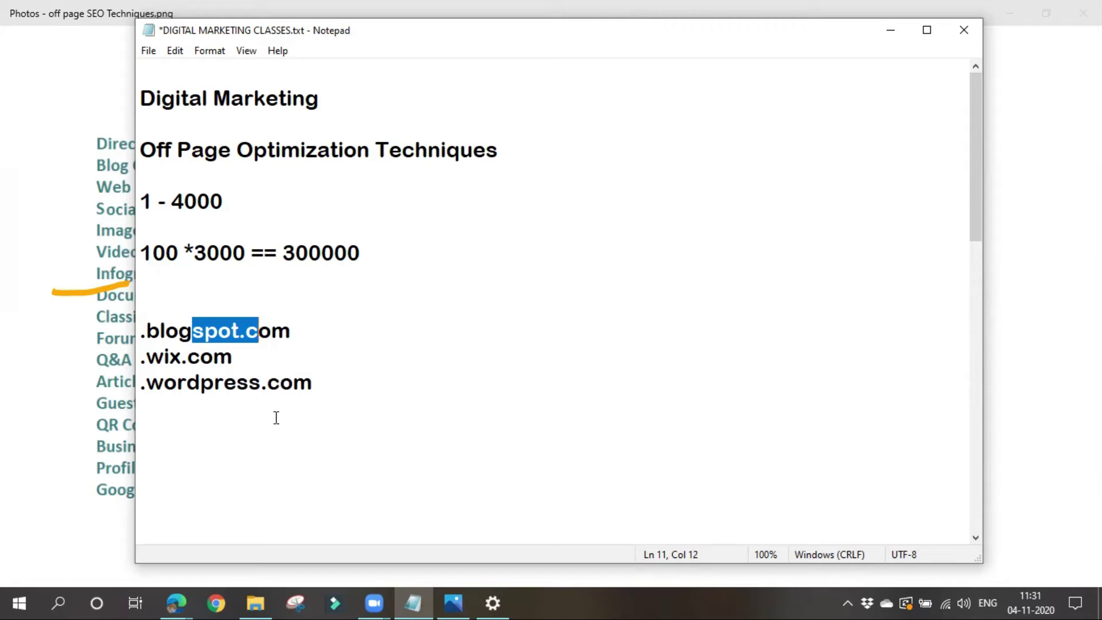
drag(291, 330, 153, 337)
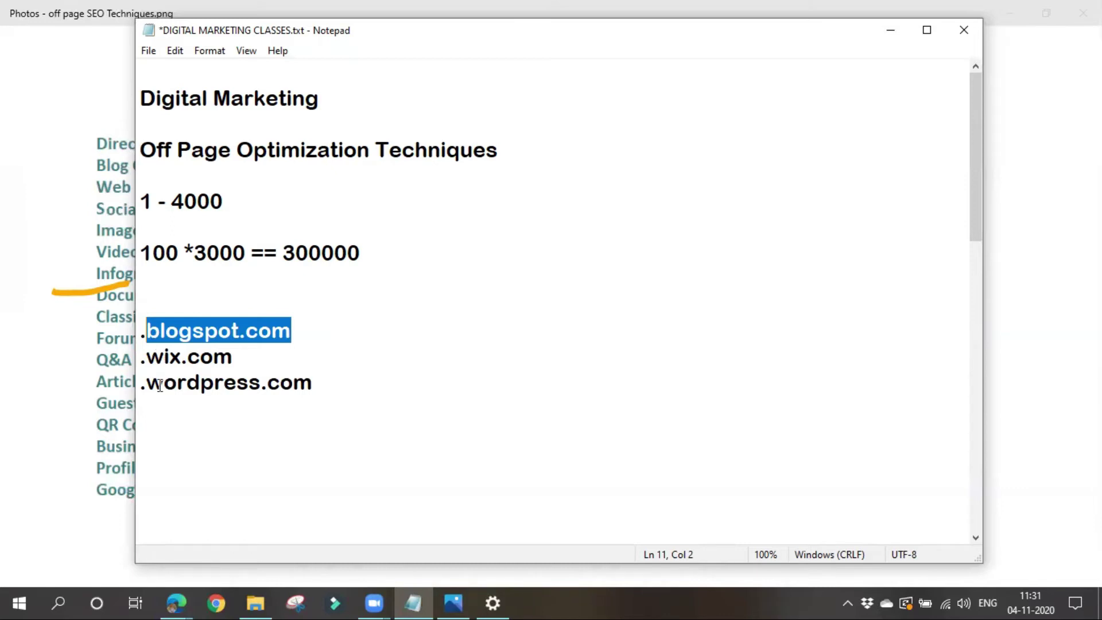
drag(140, 357, 263, 359)
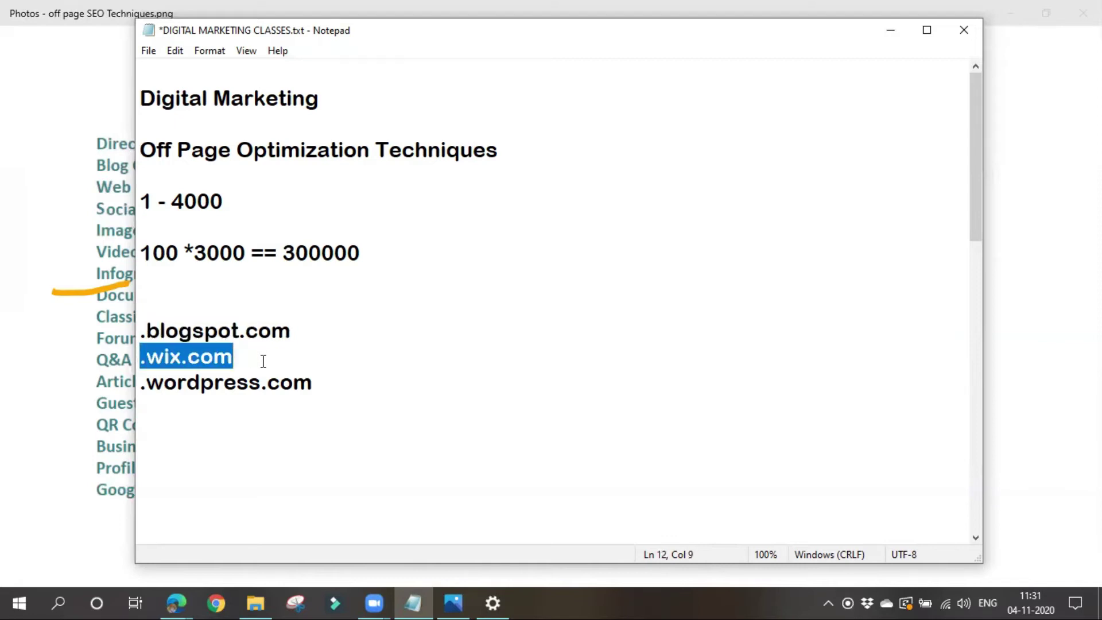
click(143, 340)
drag(144, 341, 233, 357)
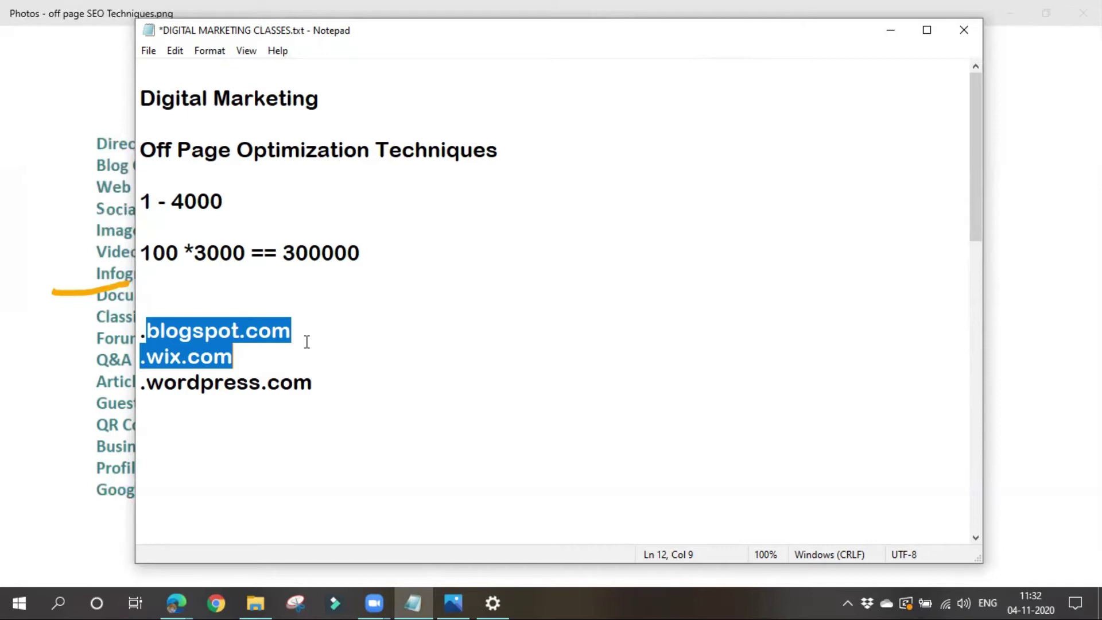
- Start a platform list below the domains: blogger, wordpress, tumbler and weebly
click(173, 403)
key(Return)
key(Return)
text(blogger)
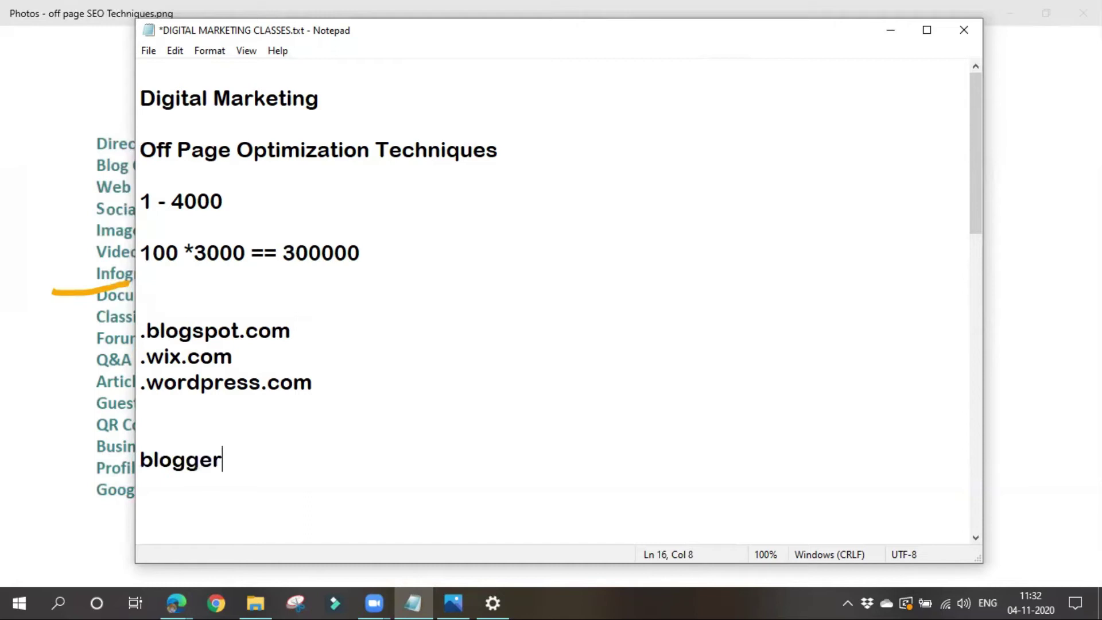
key(Return)
text(wordpress)
key(Return)
text(tumbler)
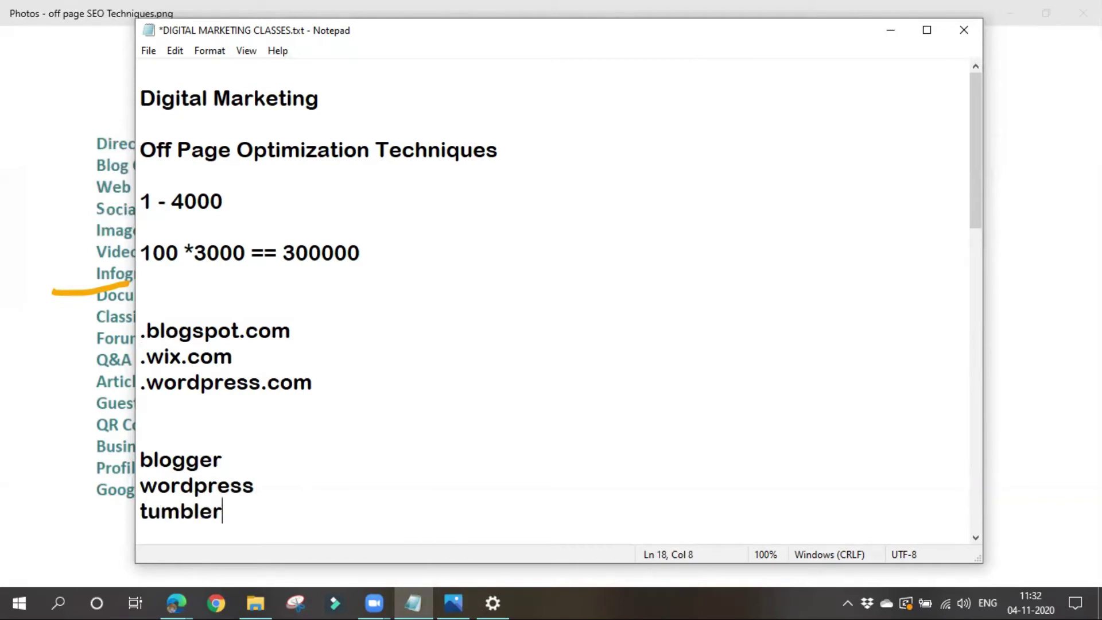
key(Return)
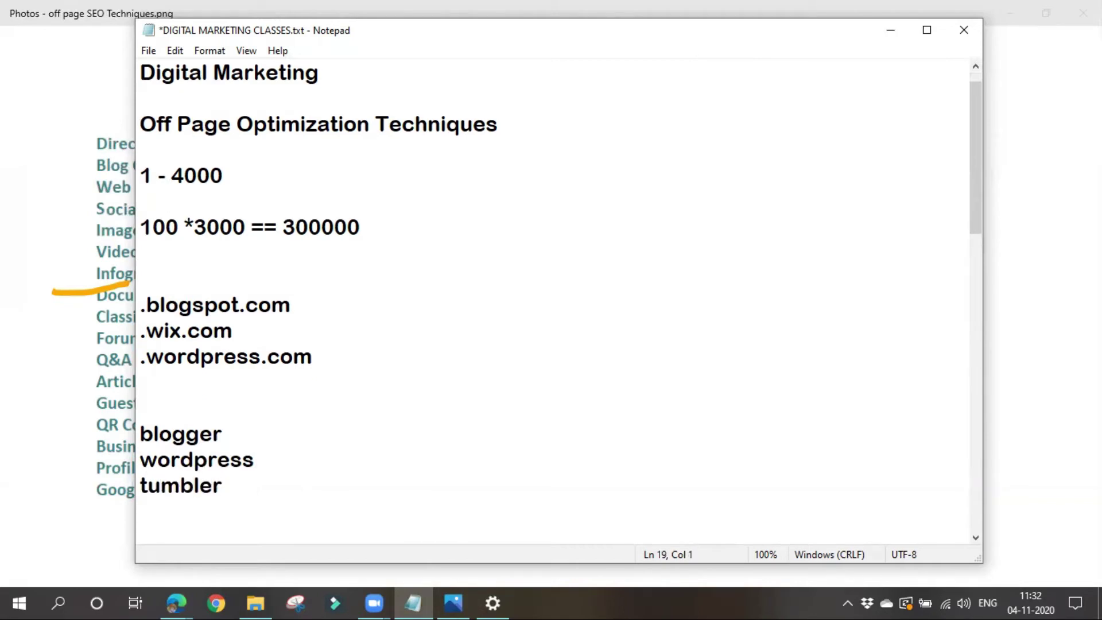
text(weebly)
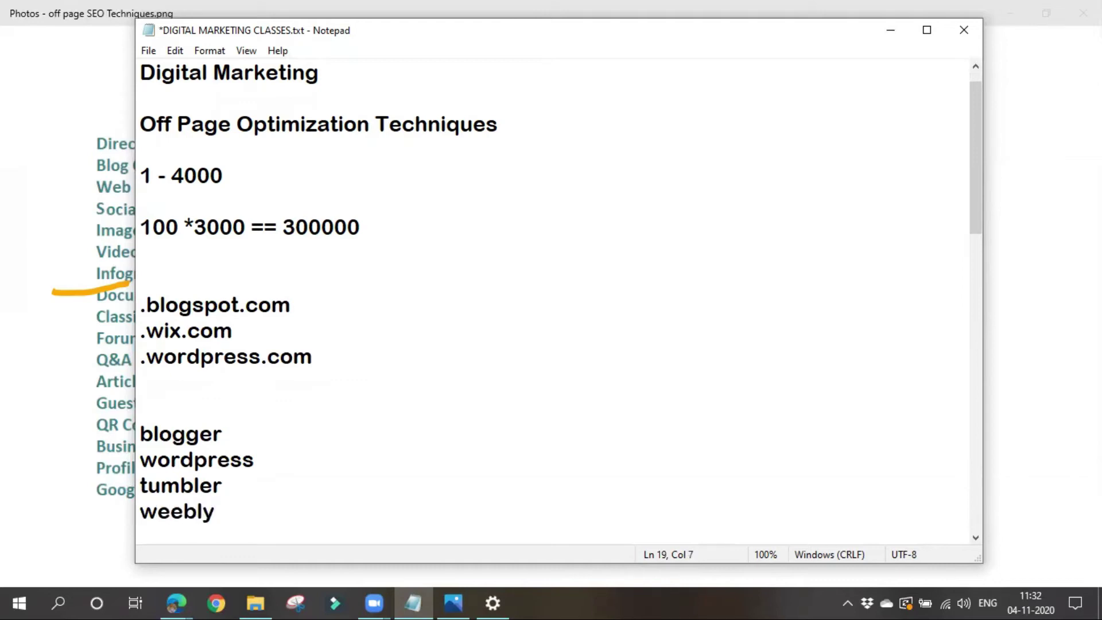
- Finish the list with wikidot, wix and overblog, then minimize Notepad
key(Return)
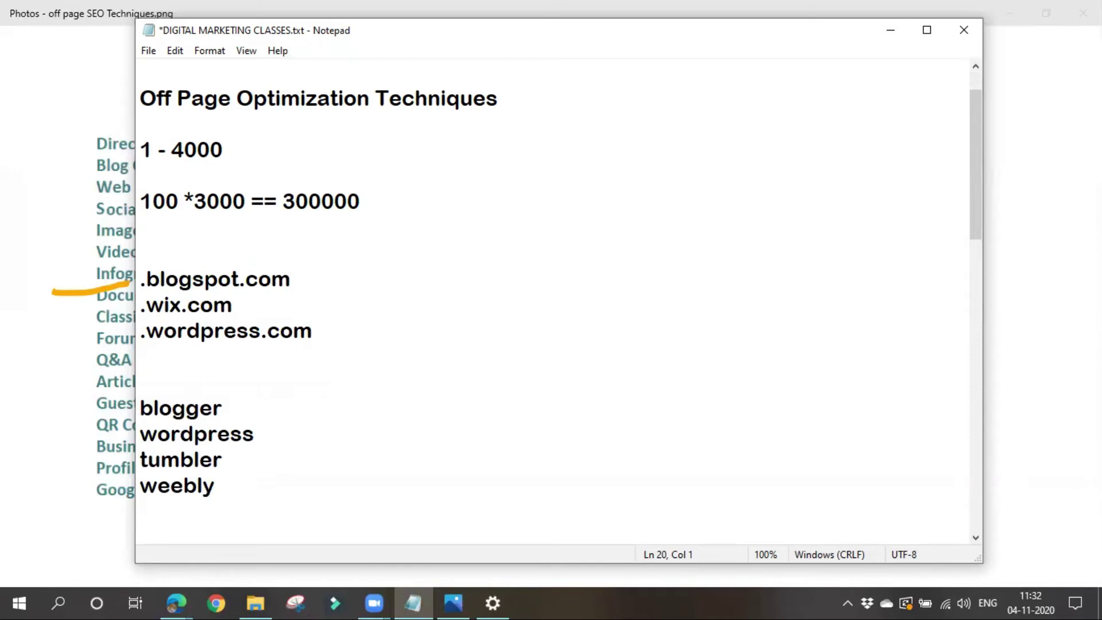
text(wikidot)
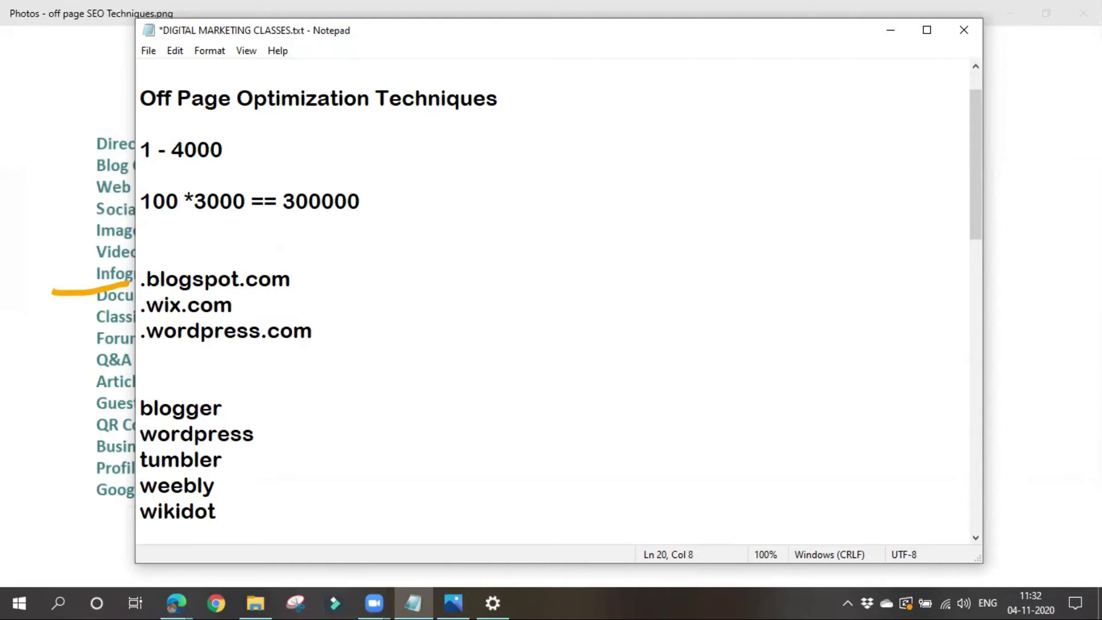
key(Return)
text(wix)
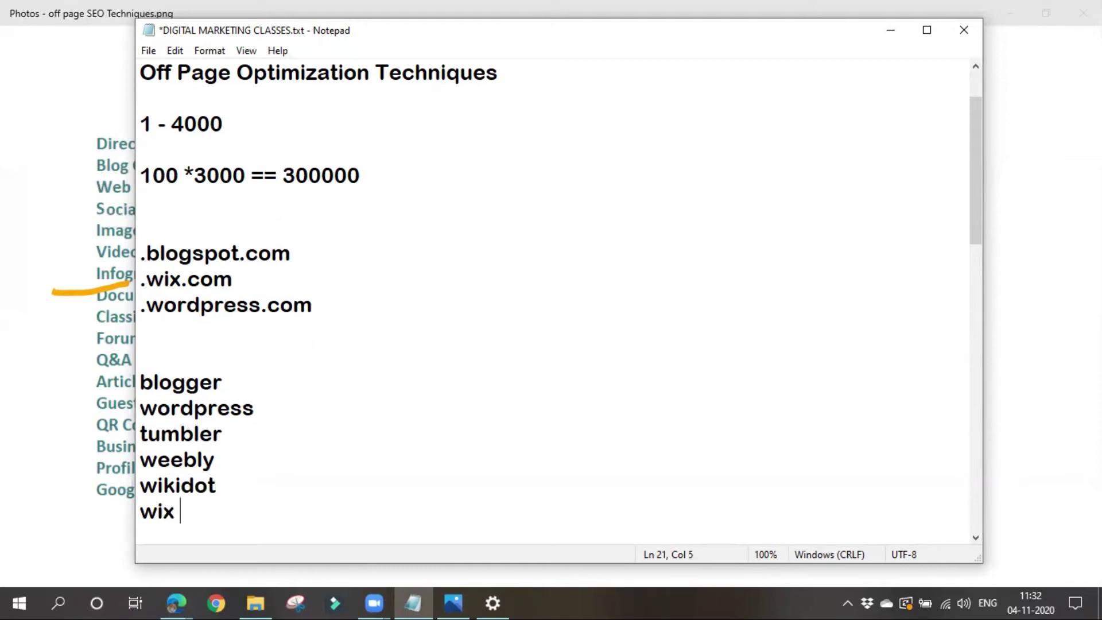
key(Return)
text(over)
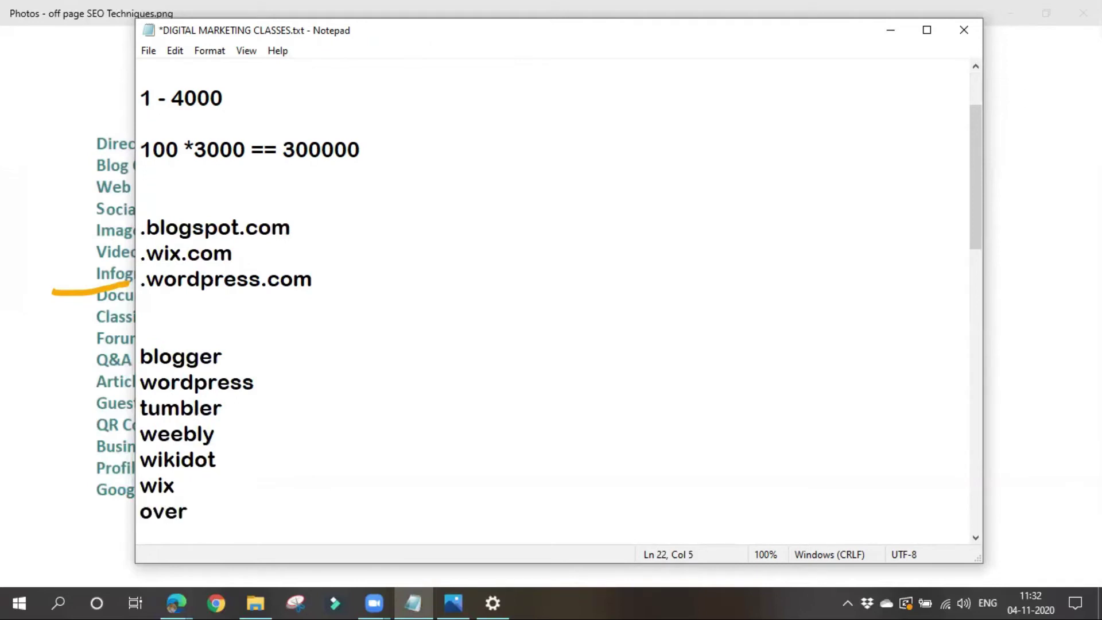
text(blog)
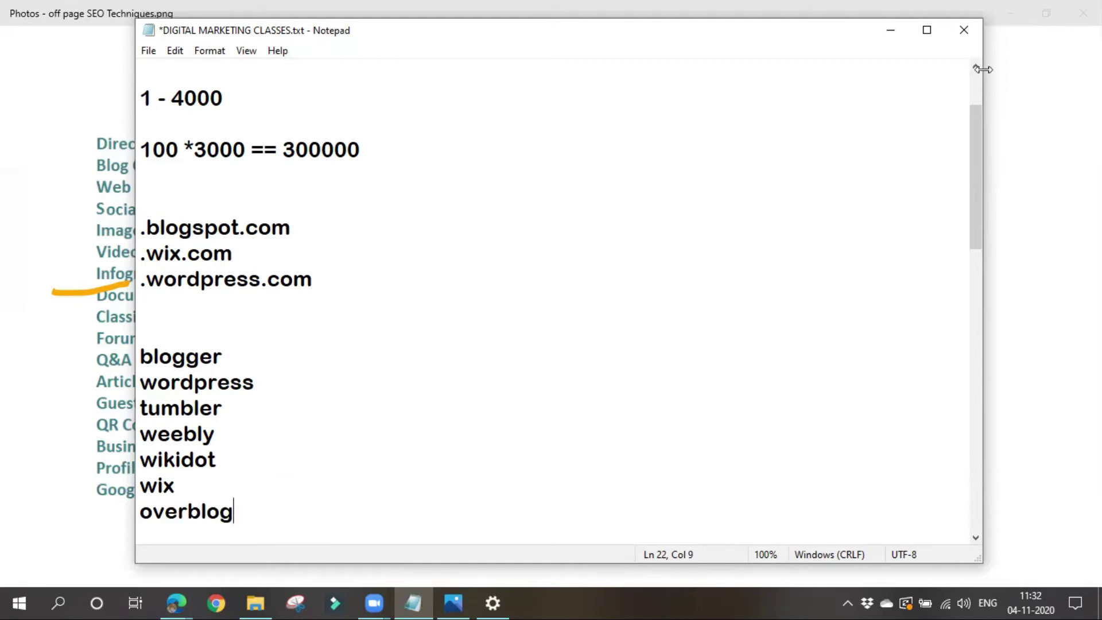
click(892, 38)
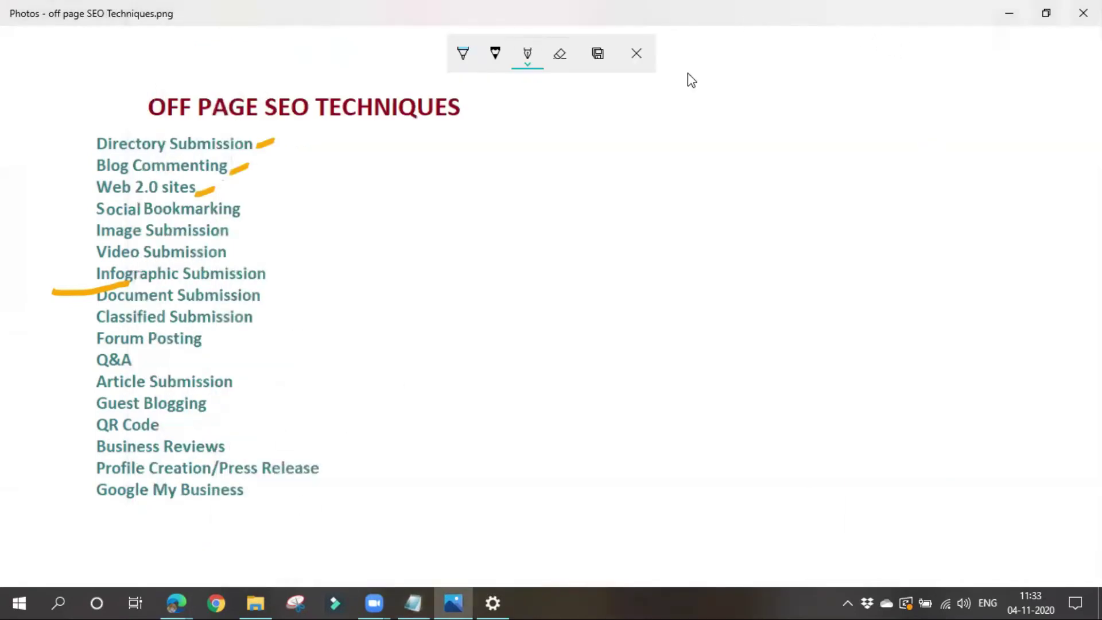
- Minimize Photos and return to the top of the ODMT Free Directory Submission Sites tab
click(1013, 12)
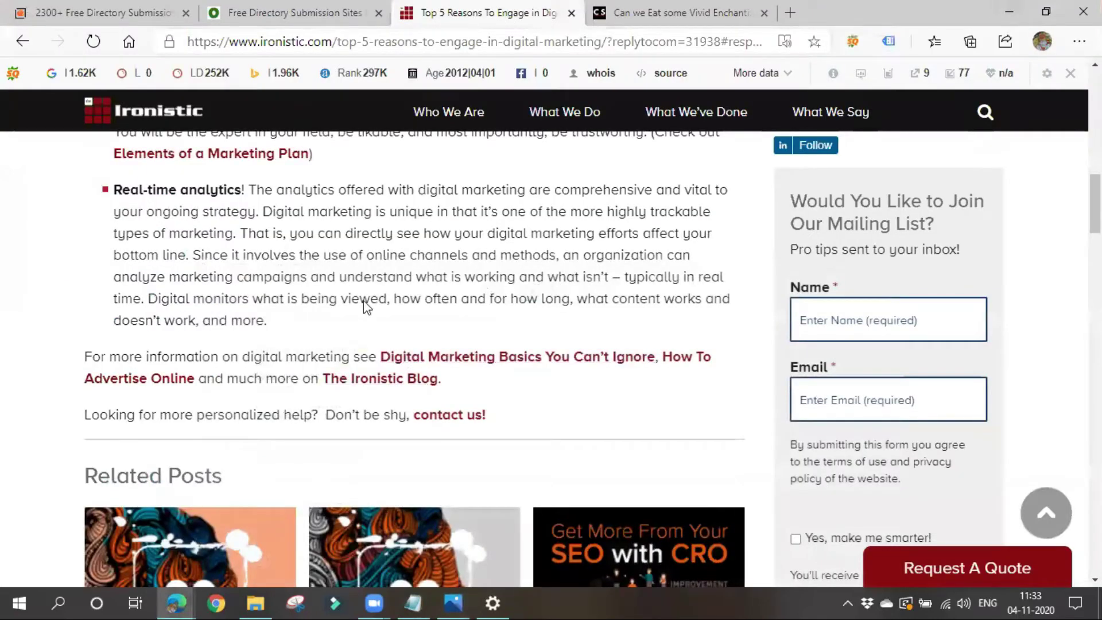
key(ctrl+shift+Tab)
scroll(735, 429, up, 8)
scroll(734, 429, up, 20)
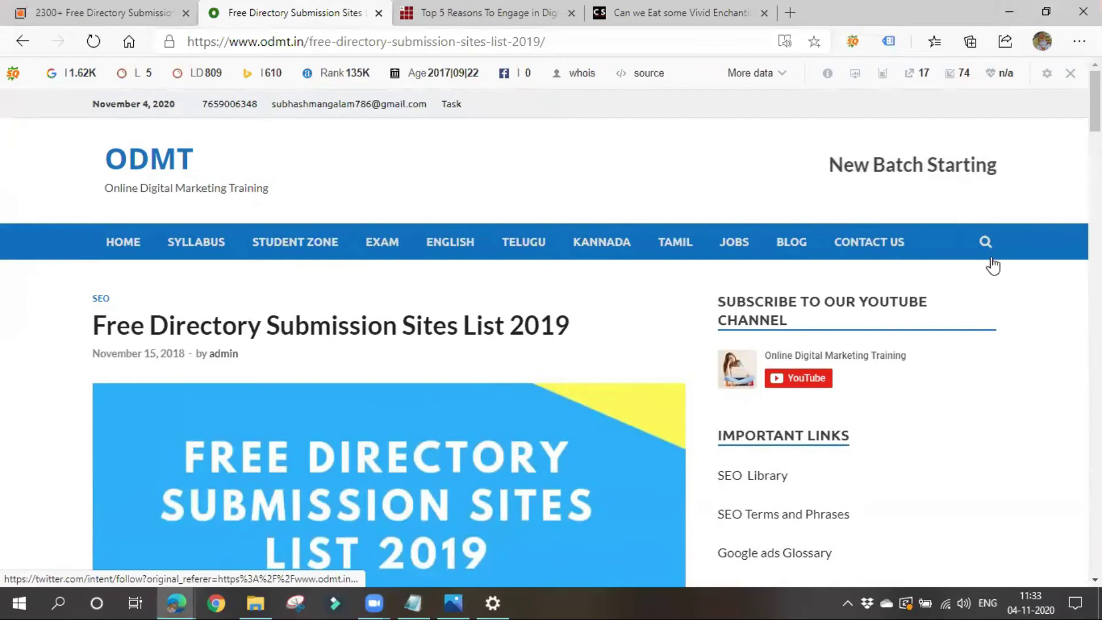
- Search the ODMT site for 'web 2.0 sites' and scroll through the results
click(985, 244)
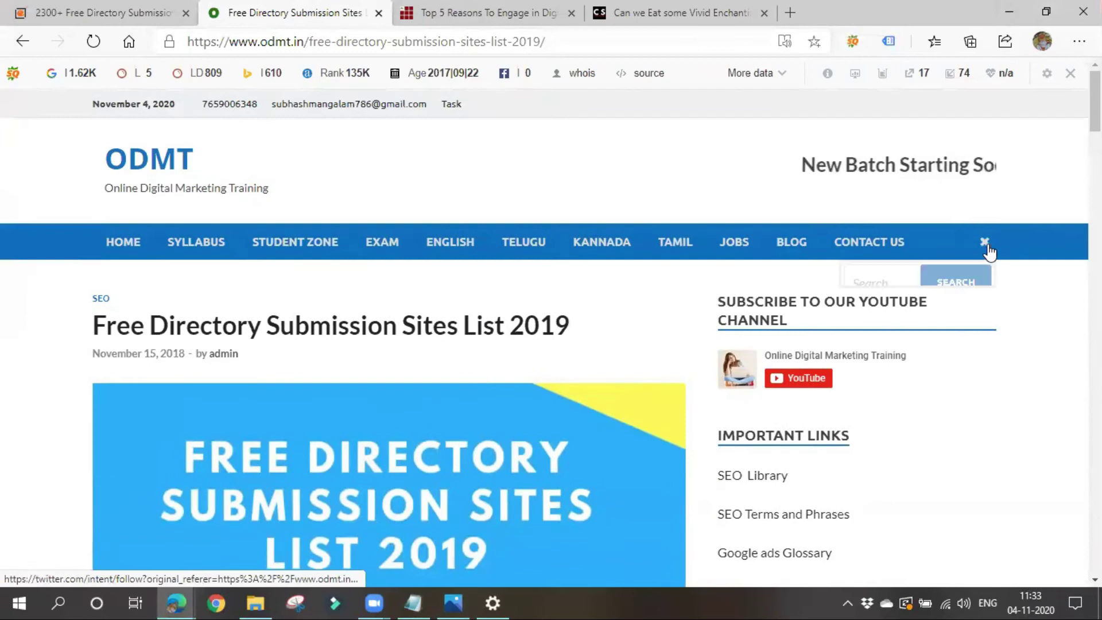
click(800, 290)
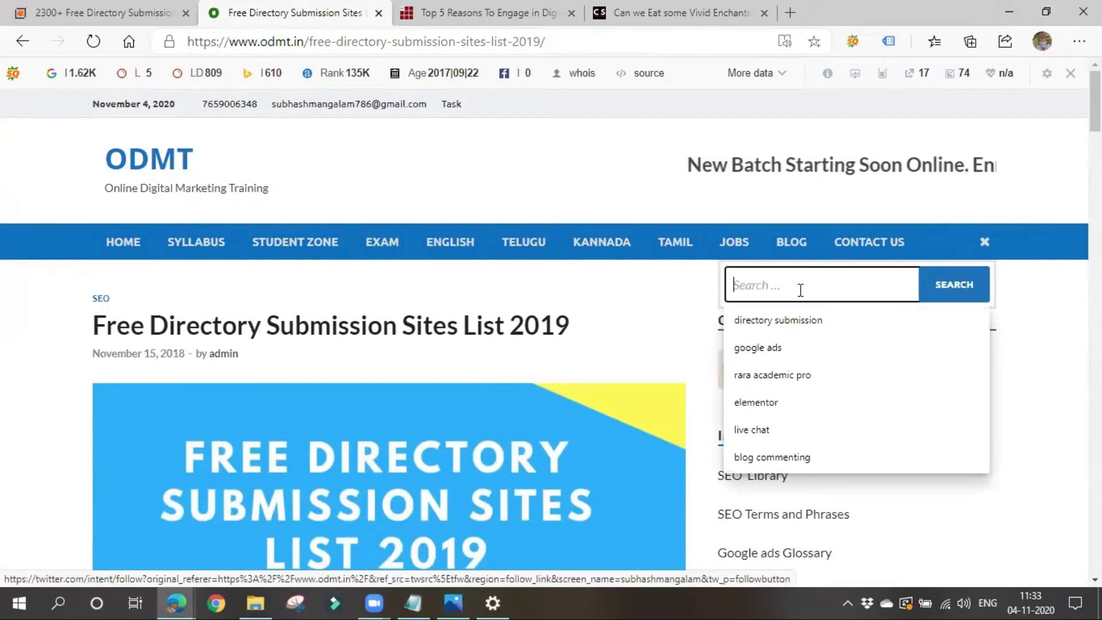
text(web)
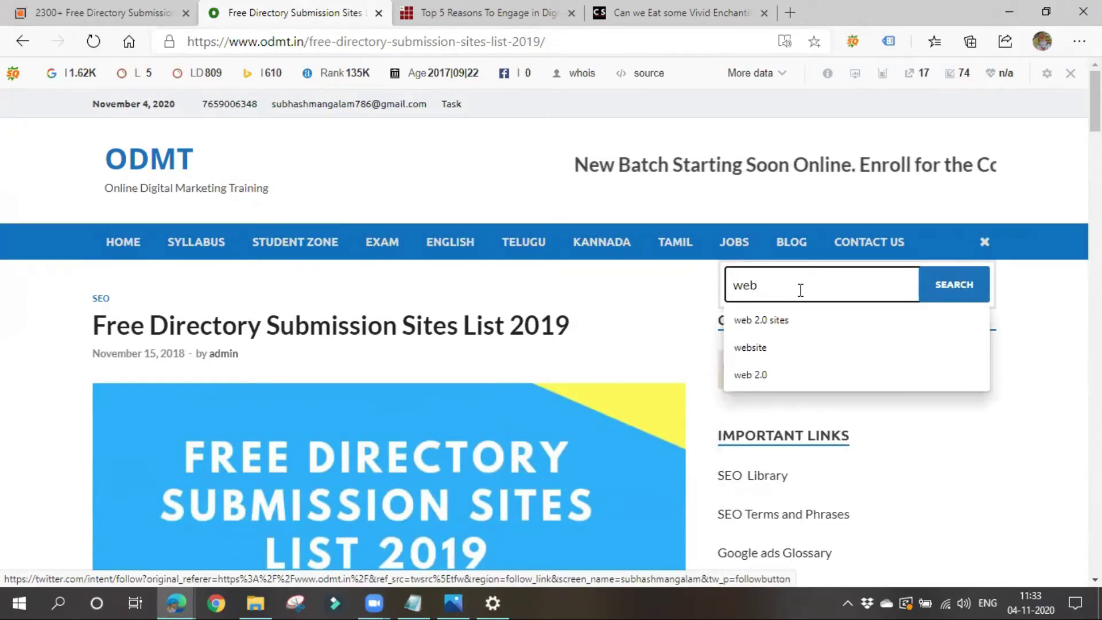
click(790, 325)
click(929, 295)
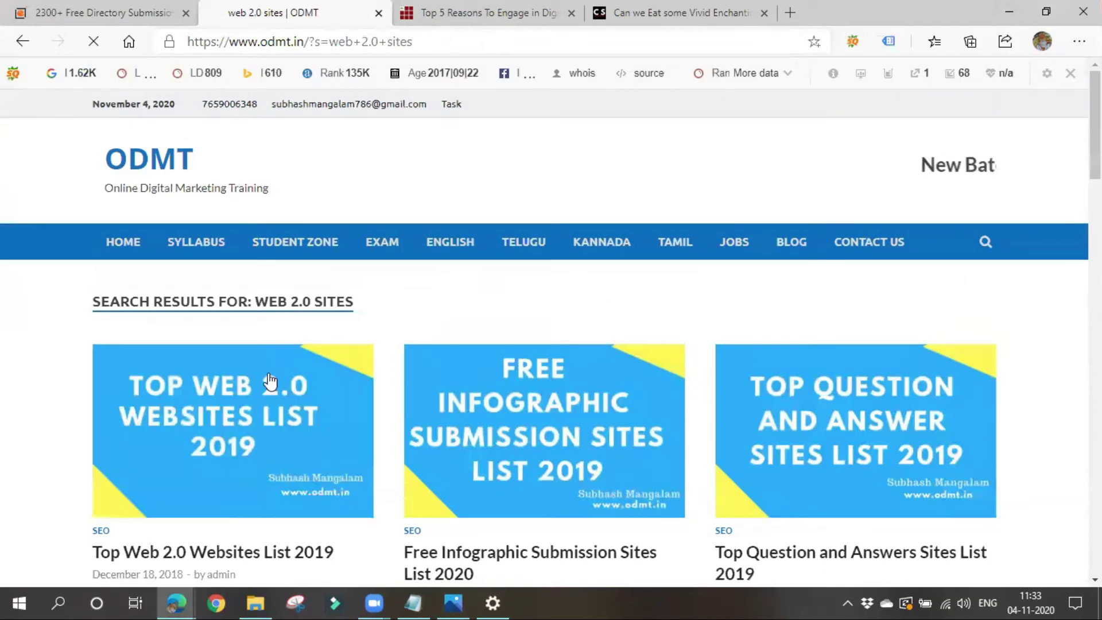
scroll(261, 413, down, 4)
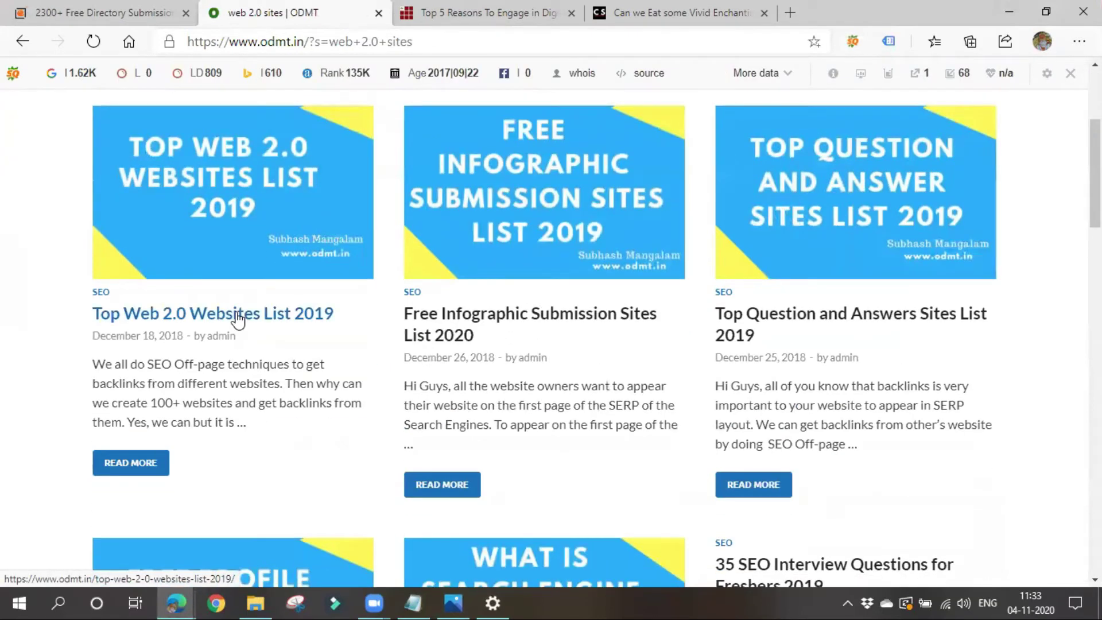
- Open the Top Web 2.0 Websites List 2019 post and open its Blogger link in a new tab
click(239, 319)
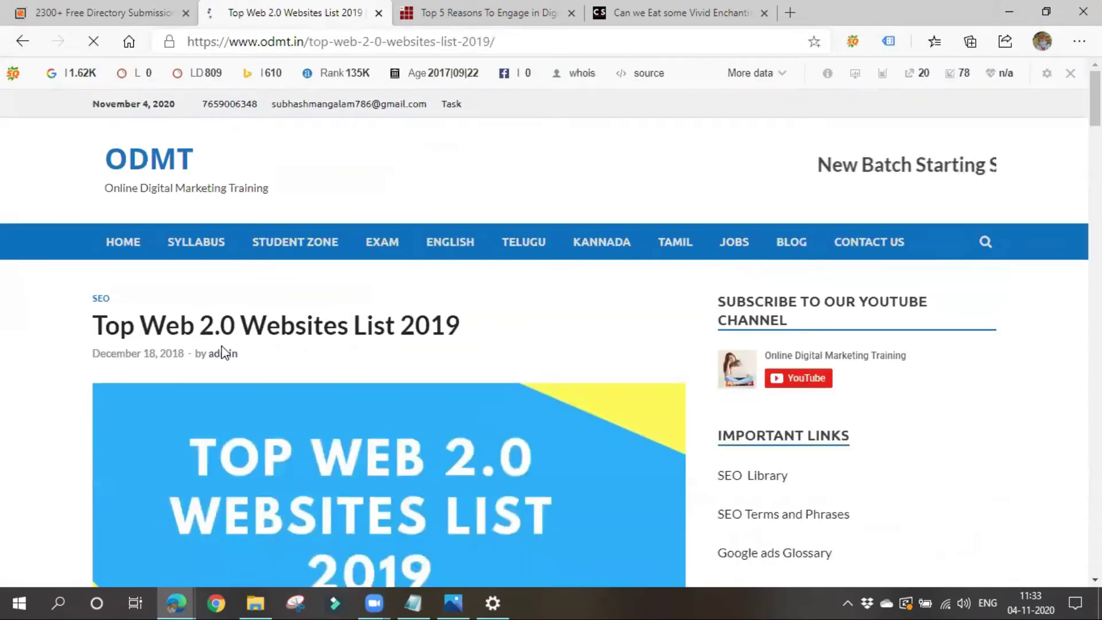
scroll(383, 458, down, 5)
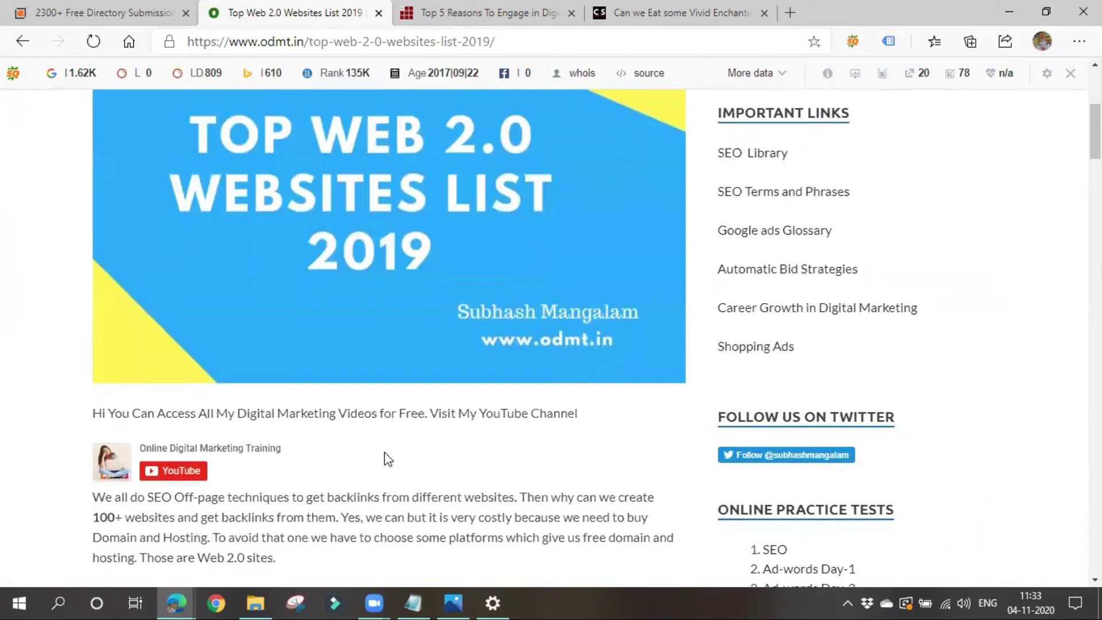
scroll(389, 459, down, 15)
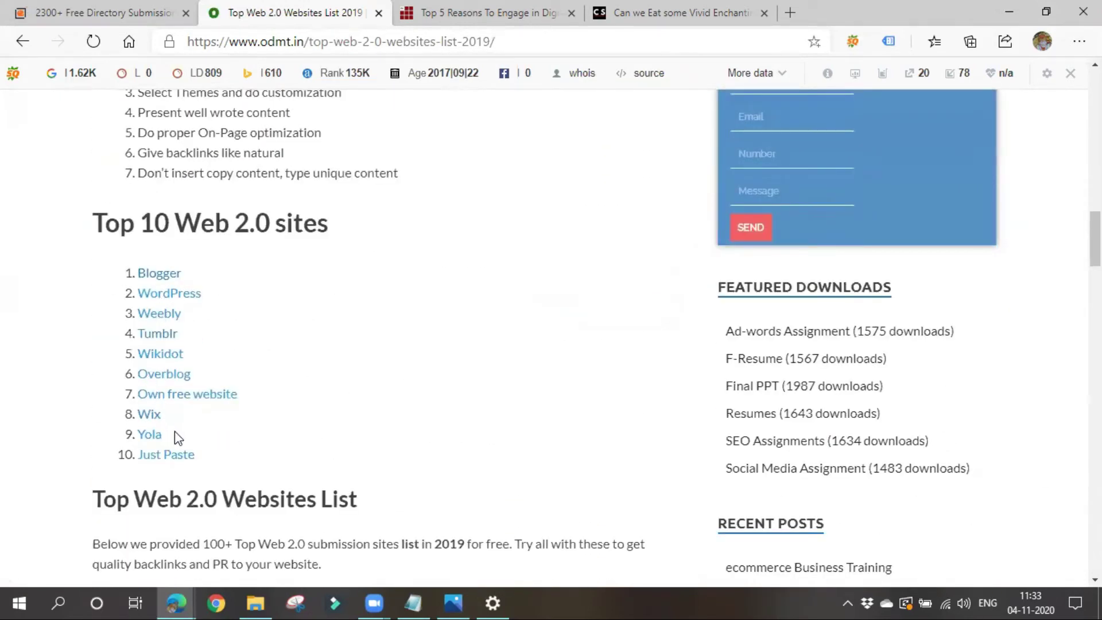
scroll(266, 344, down, 6)
scroll(253, 491, down, 6)
scroll(226, 479, up, 8)
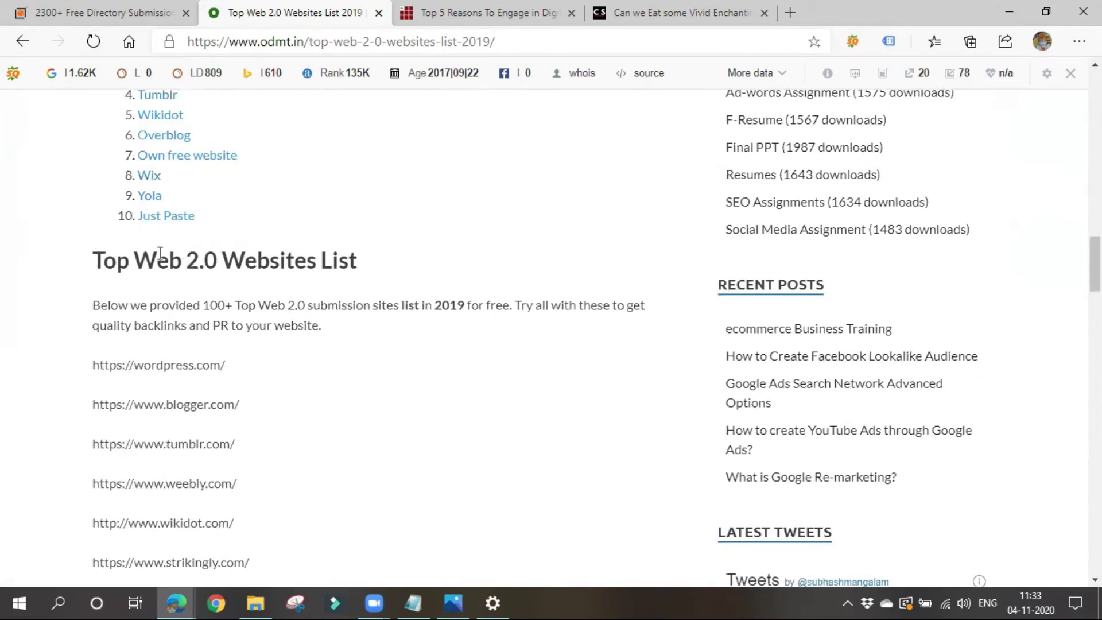
scroll(363, 430, down, 20)
scroll(269, 559, up, 20)
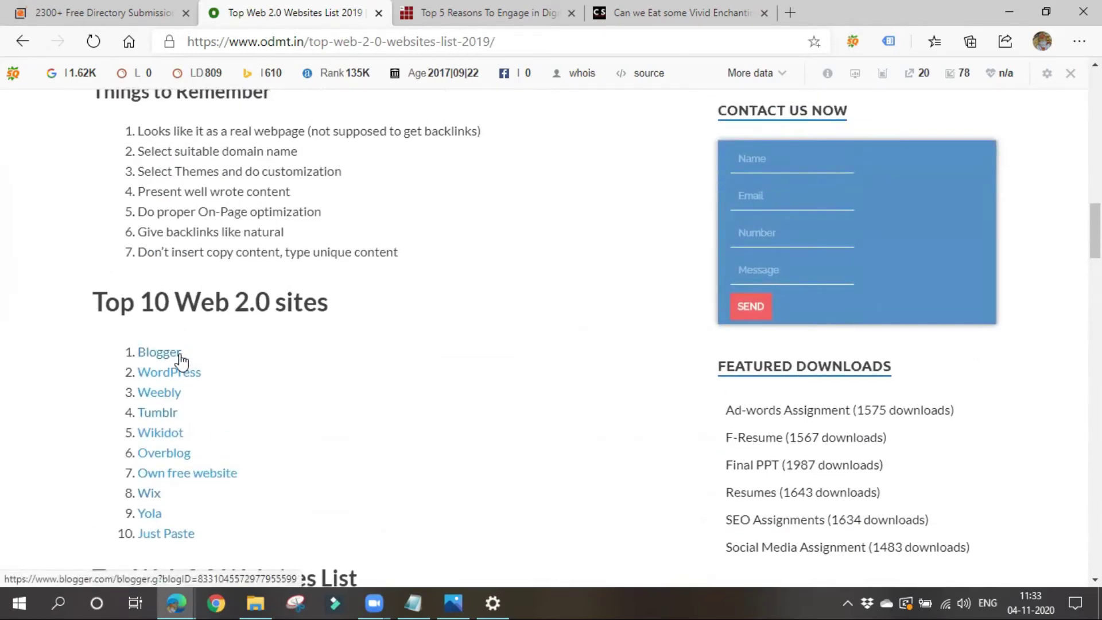
click(167, 354)
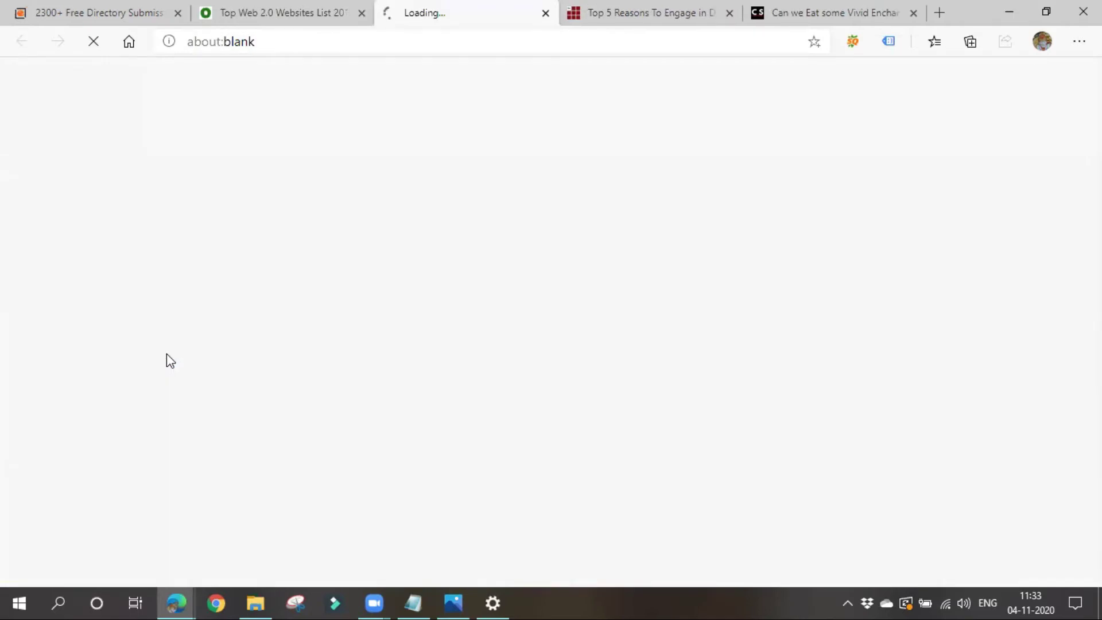
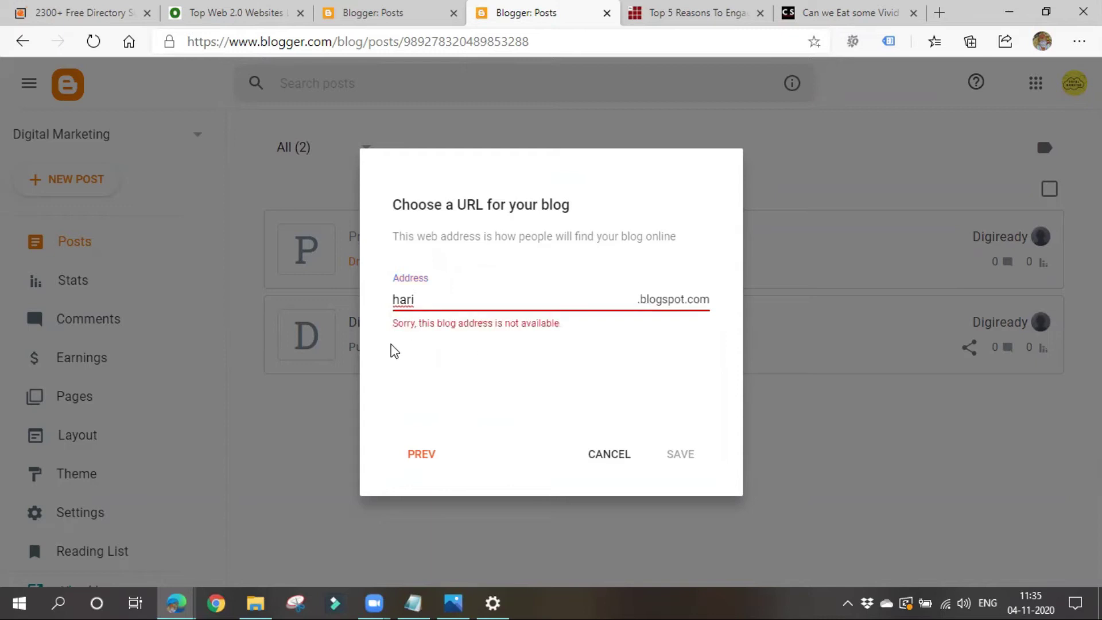
- Make the digiready blog address unique by adding 'i' and '89898', then save the blog
click(550, 333)
click(420, 296)
text(i)
click(437, 297)
text(89898)
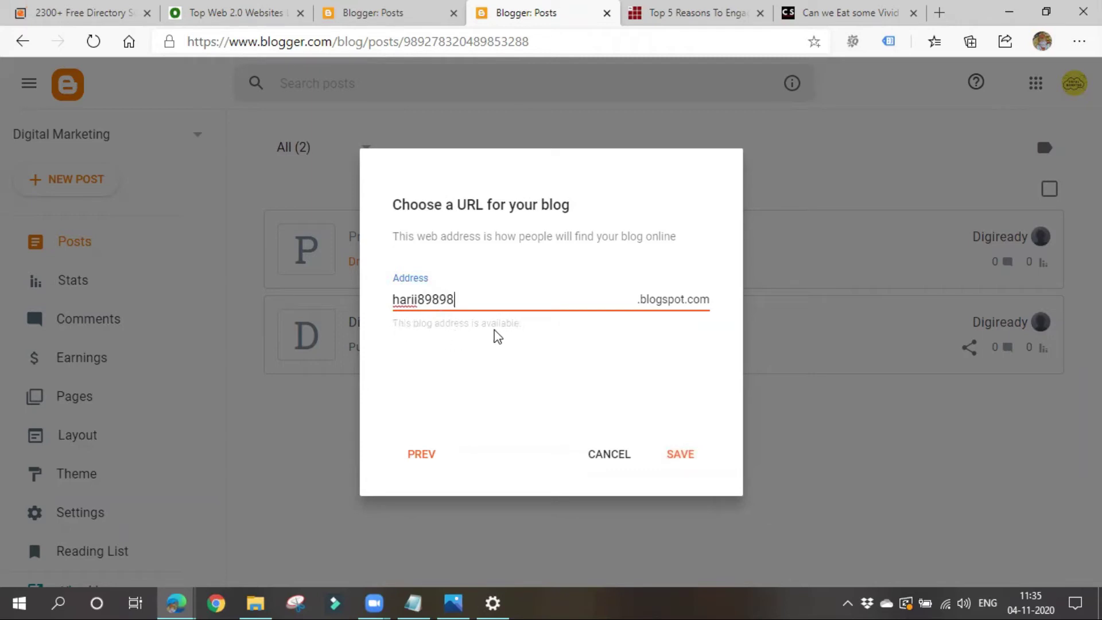
click(680, 454)
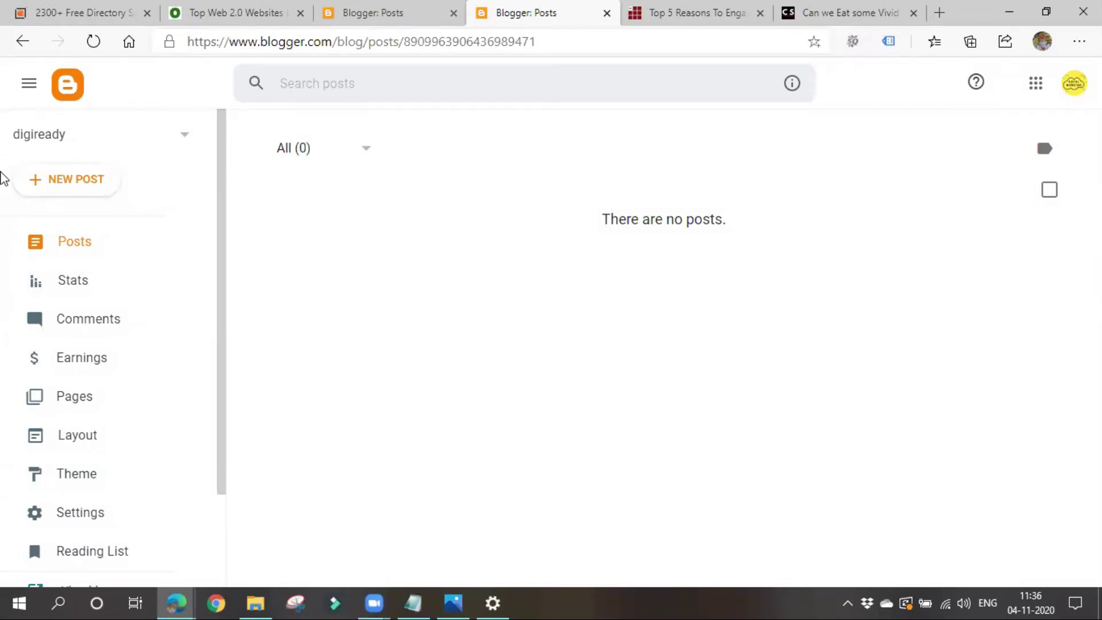
- Start a new post and type the heading 'Search Engine Optimization'
click(61, 179)
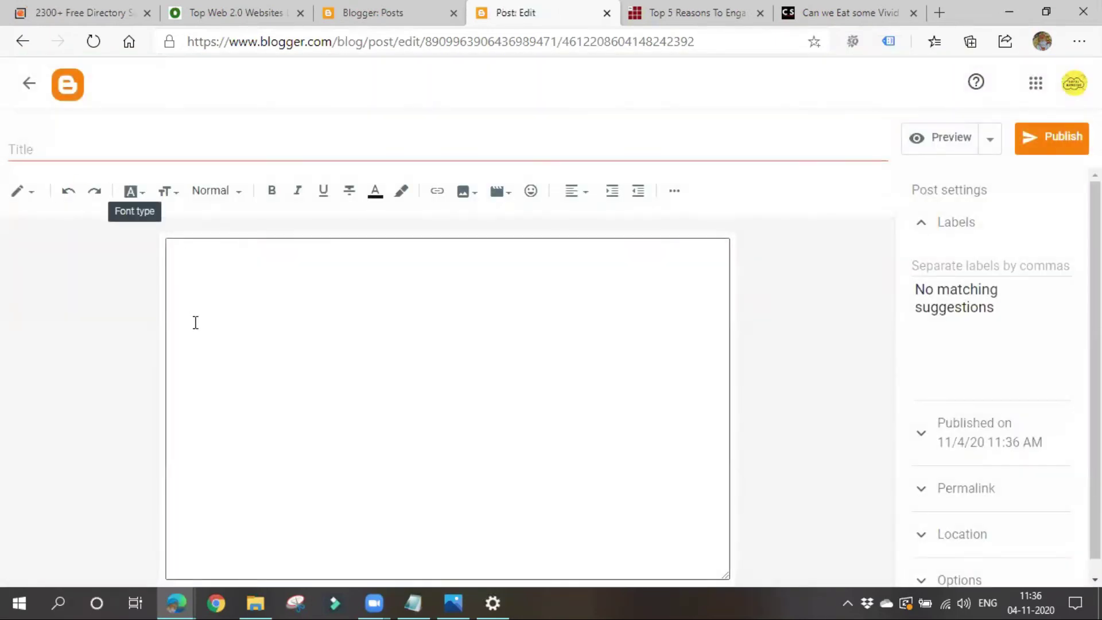
click(252, 284)
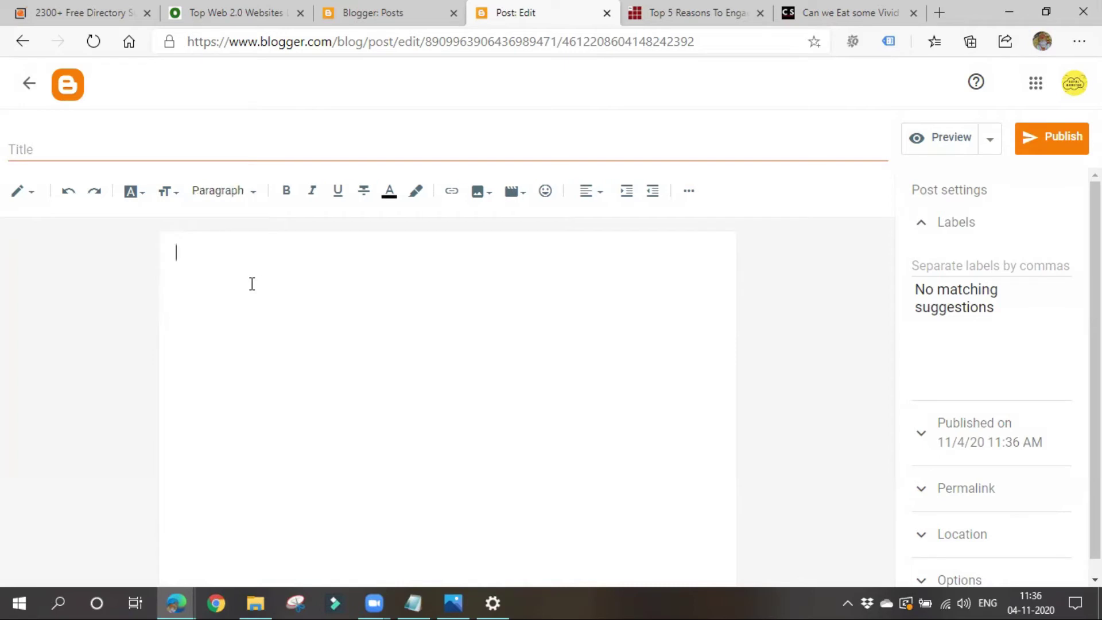
text(Search En)
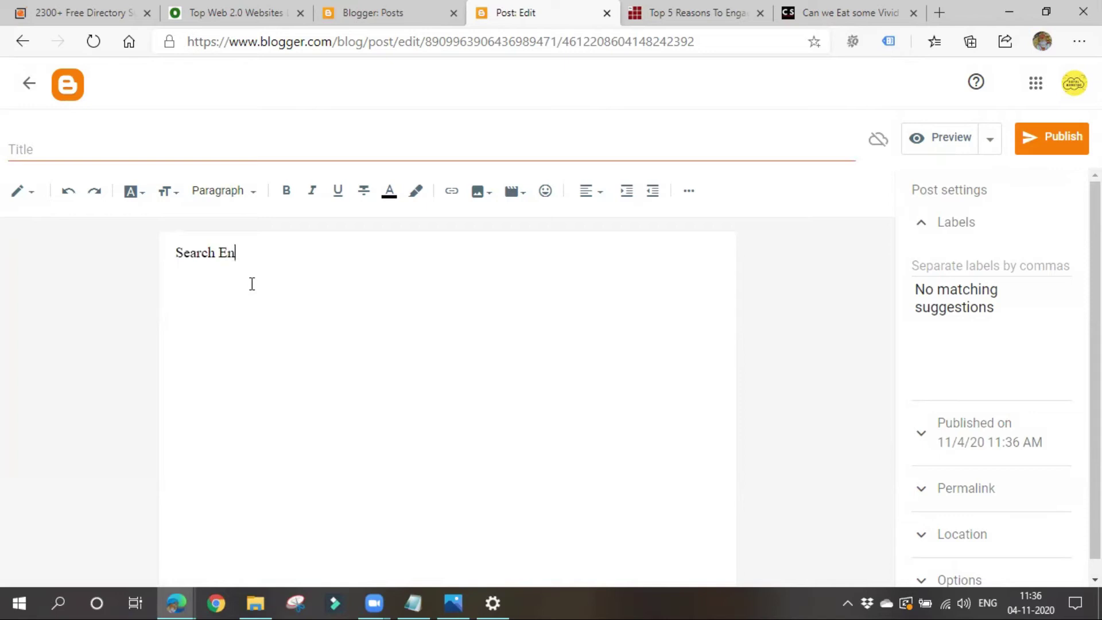
text(gine Optimat)
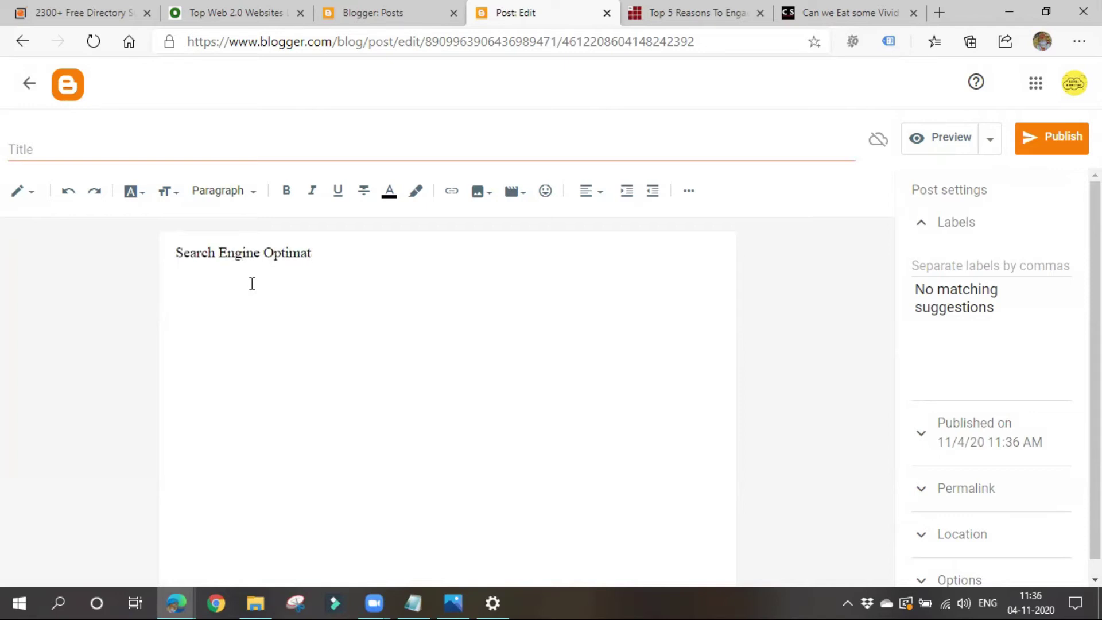
key(BackSpace)
key(BackSpace)
text(ization)
key(Return)
- Add the SERP ranking definition, 'Types of SEO', and on page, off page and server side optimization lines
text(Optimizing our website in such a way thet)
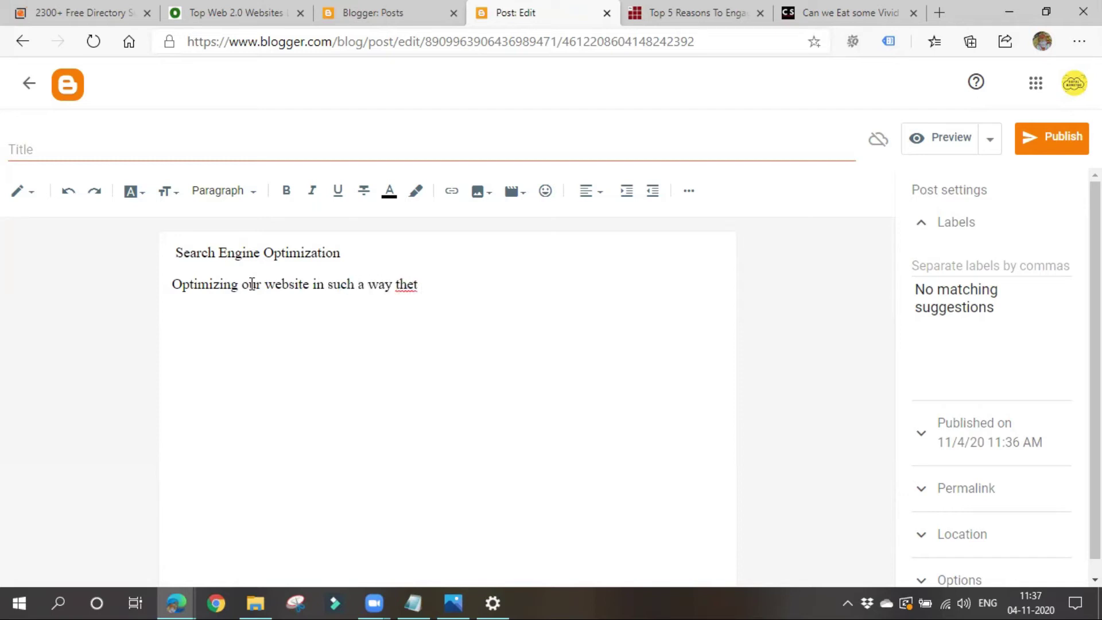
key(BackSpace)
key(BackSpace)
text(at it ranks on top )
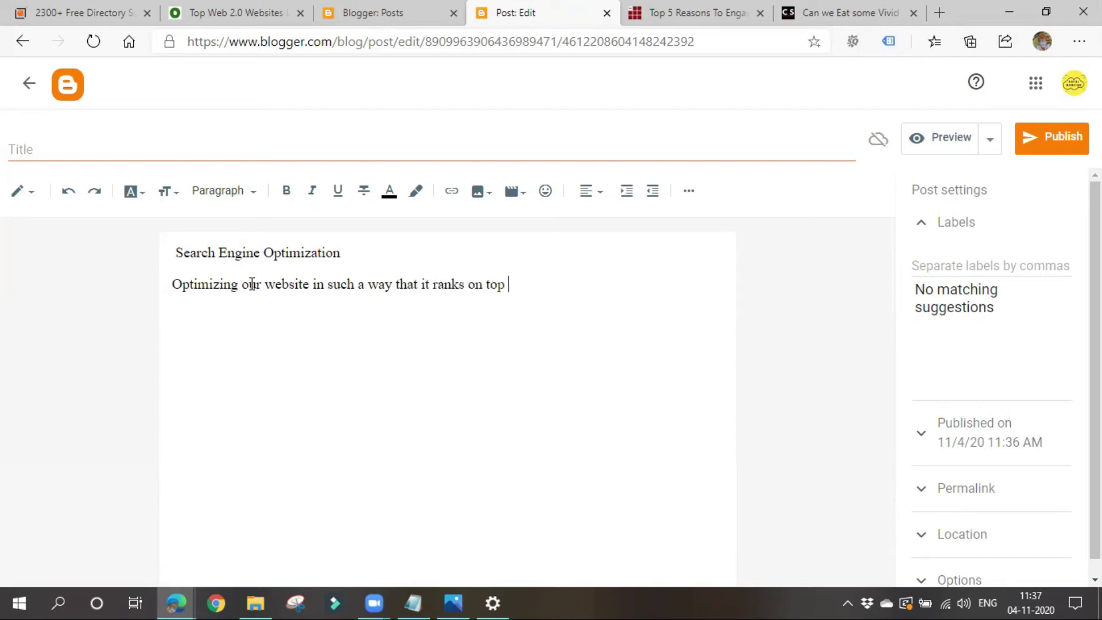
text(of SERP )
text(Types )
text(of )
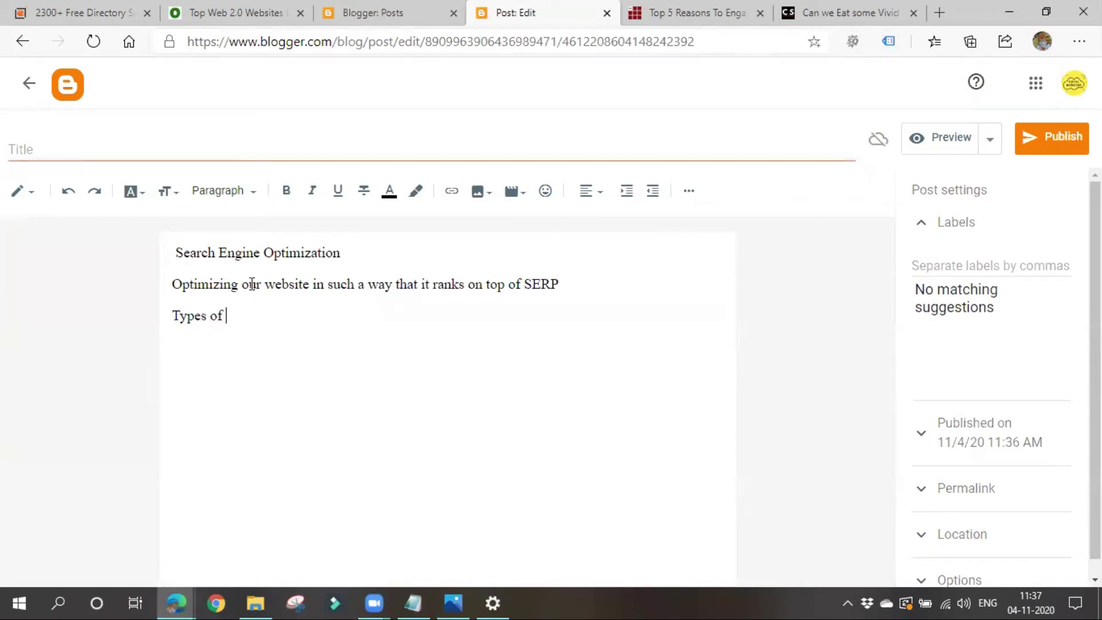
text(SEO )
text(on )
text(page opti)
text(mization)
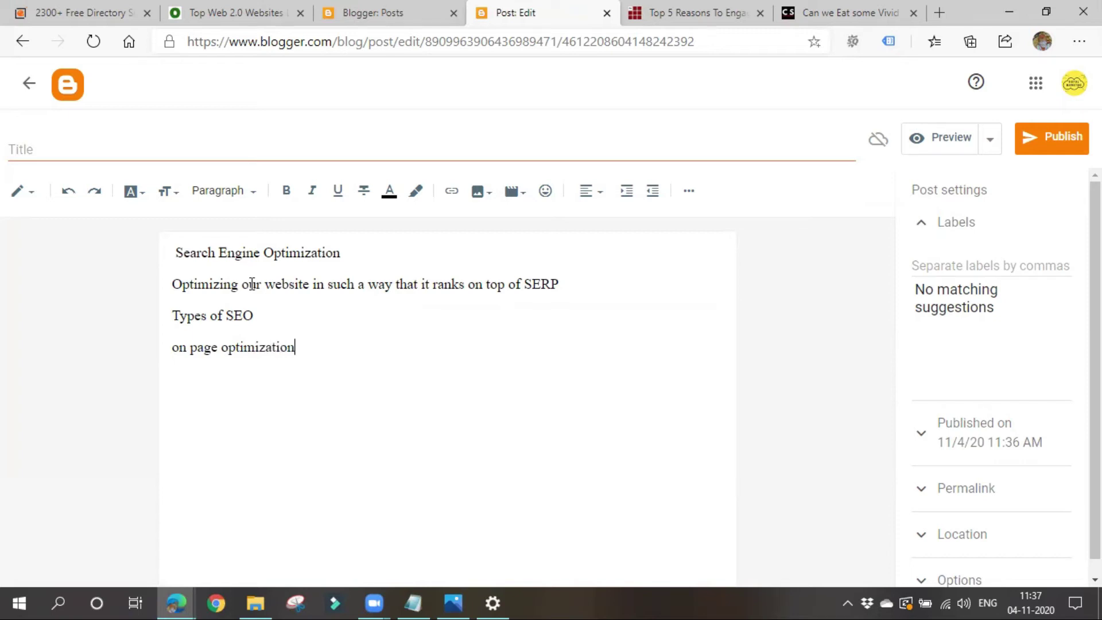
key(Return)
text(Off page Optimization)
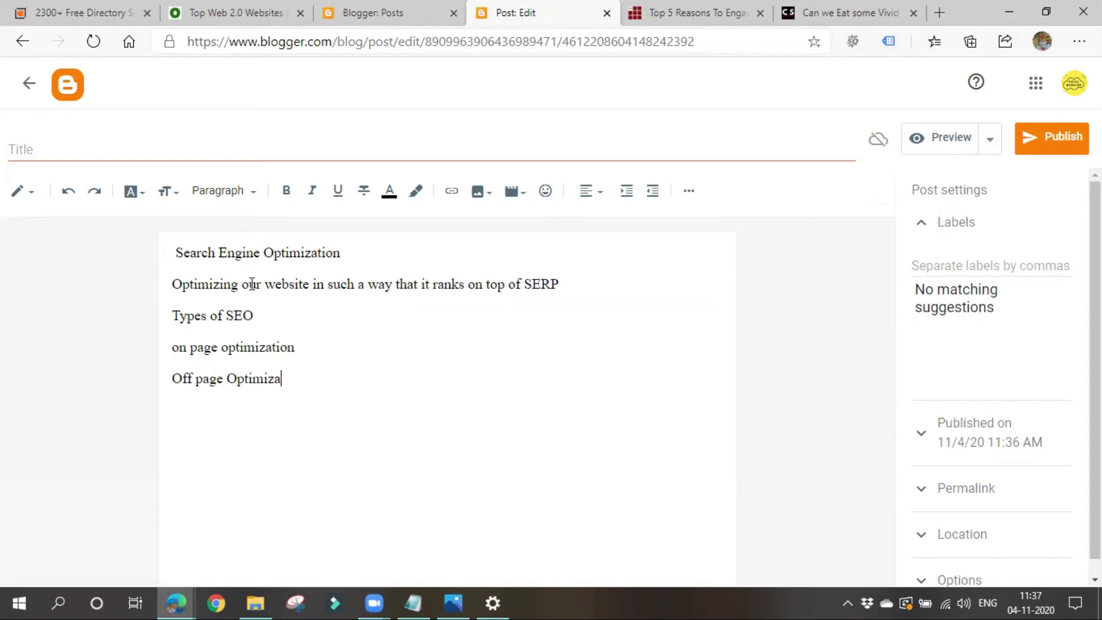
key(Return)
text(Server Side op)
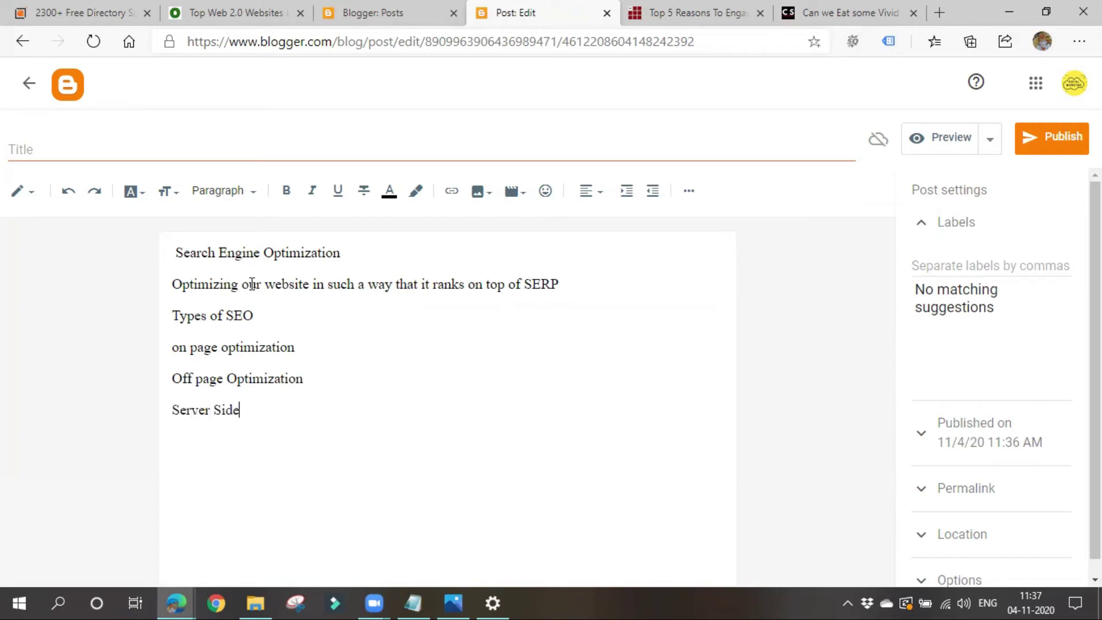
text(timization)
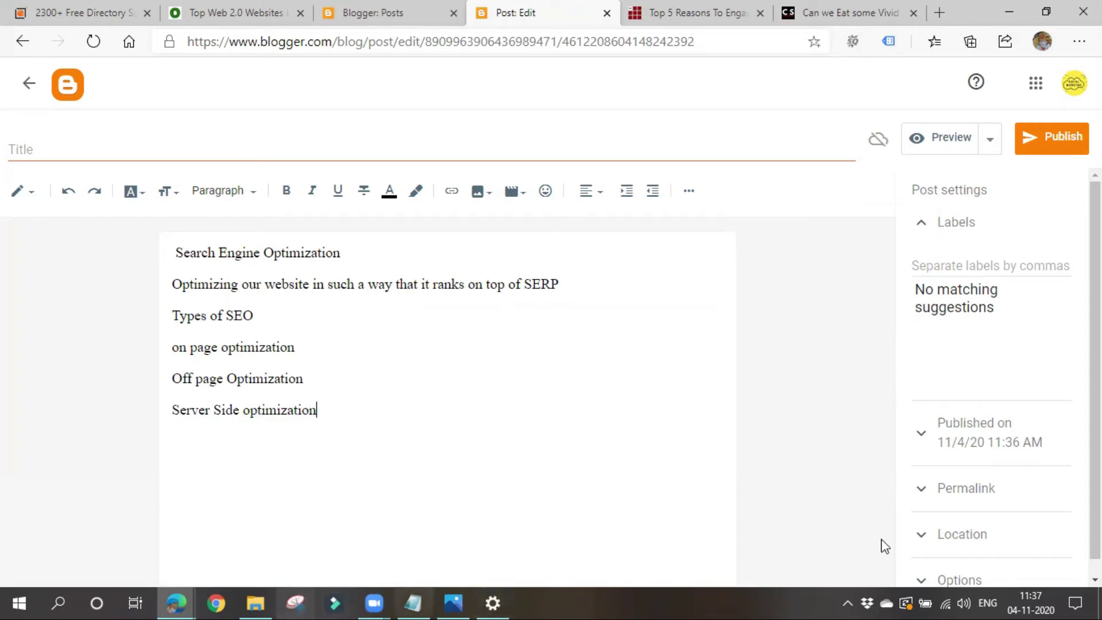
click(172, 284)
- Color the definition line orange and make 'Types of SEO' bold
key(shift+End)
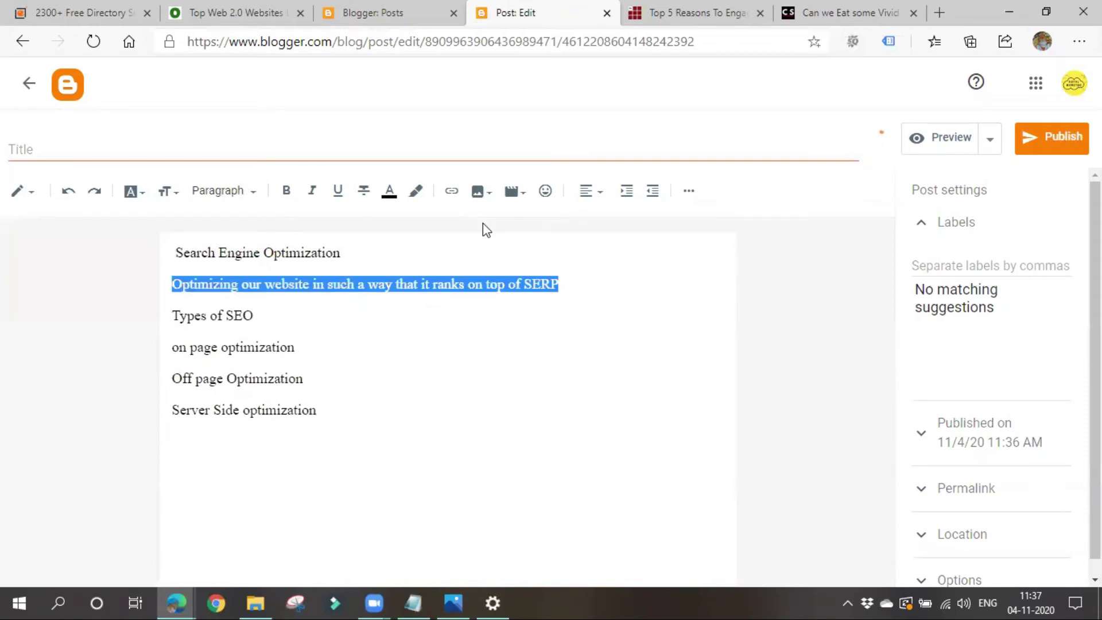
click(390, 195)
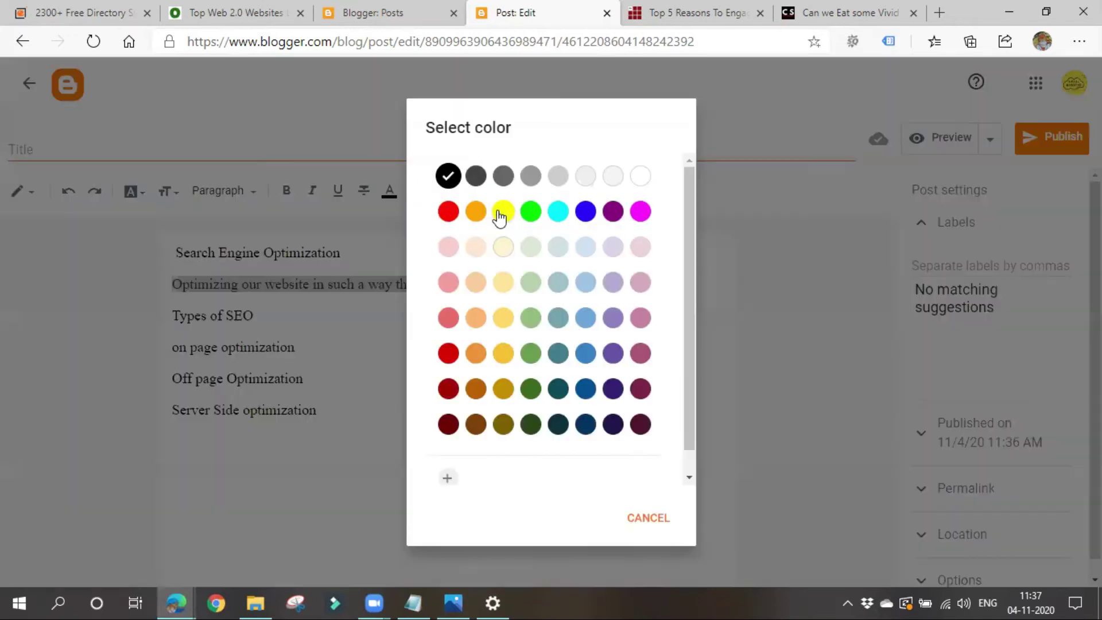
click(477, 213)
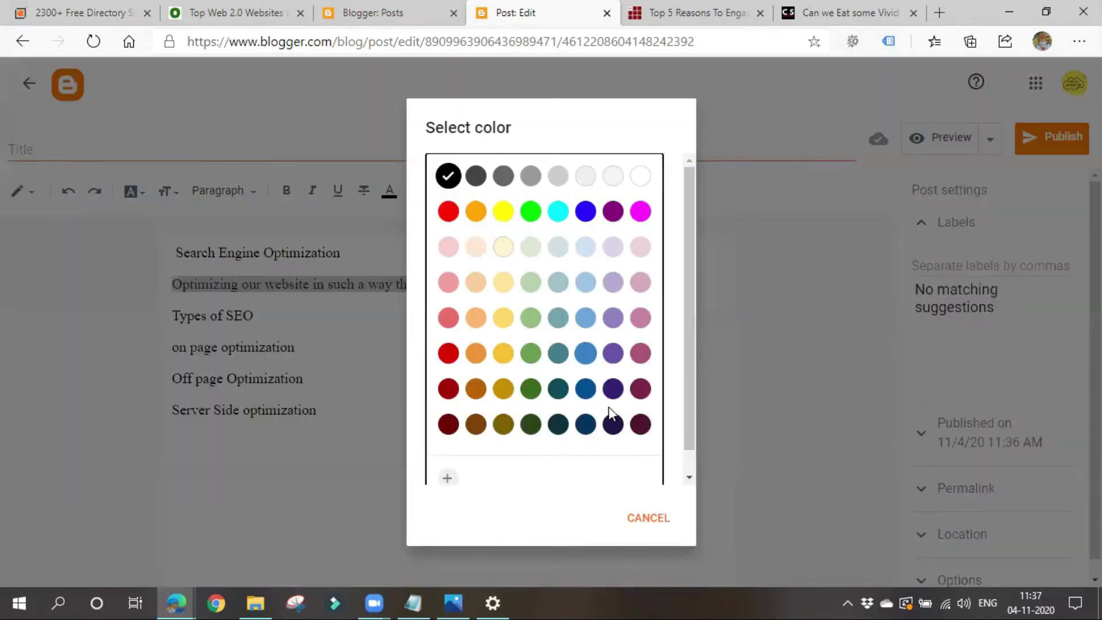
click(399, 372)
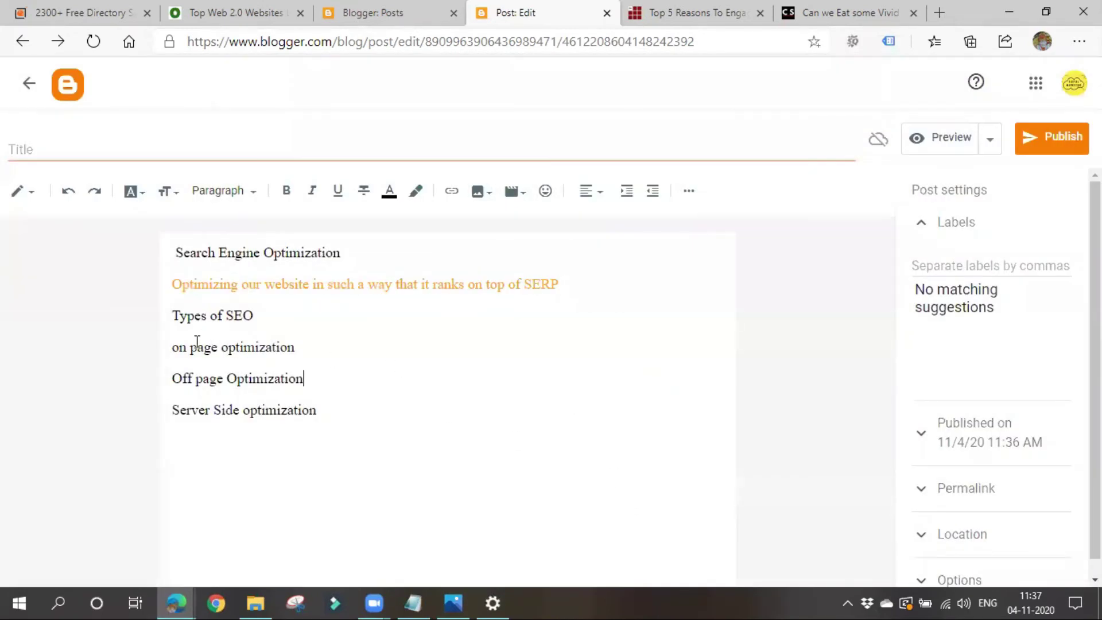
drag(173, 317, 259, 315)
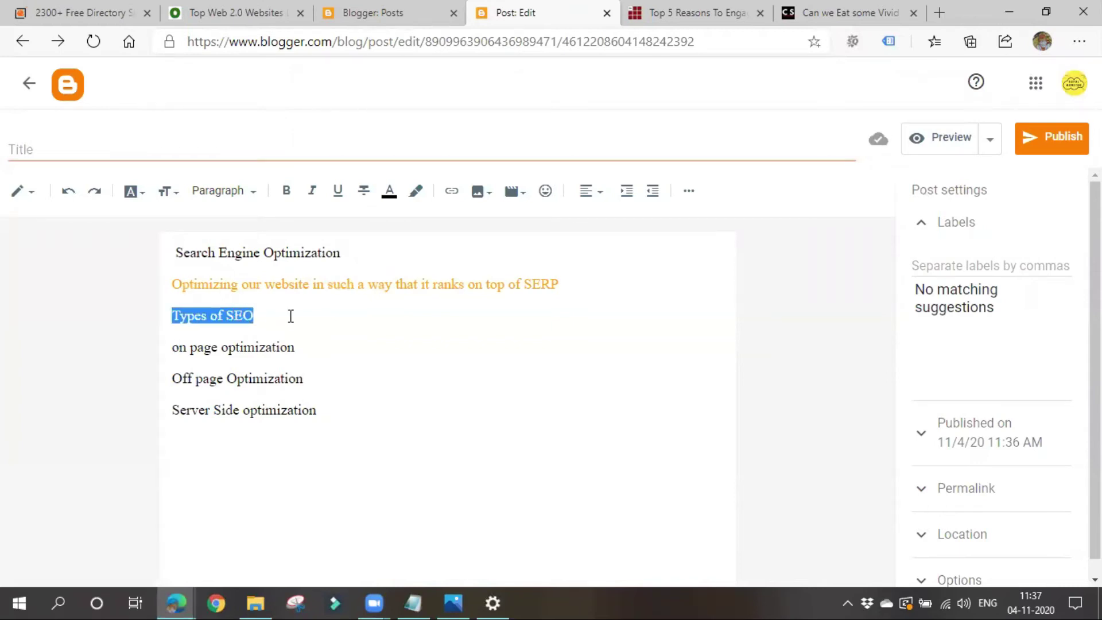
click(281, 195)
click(318, 337)
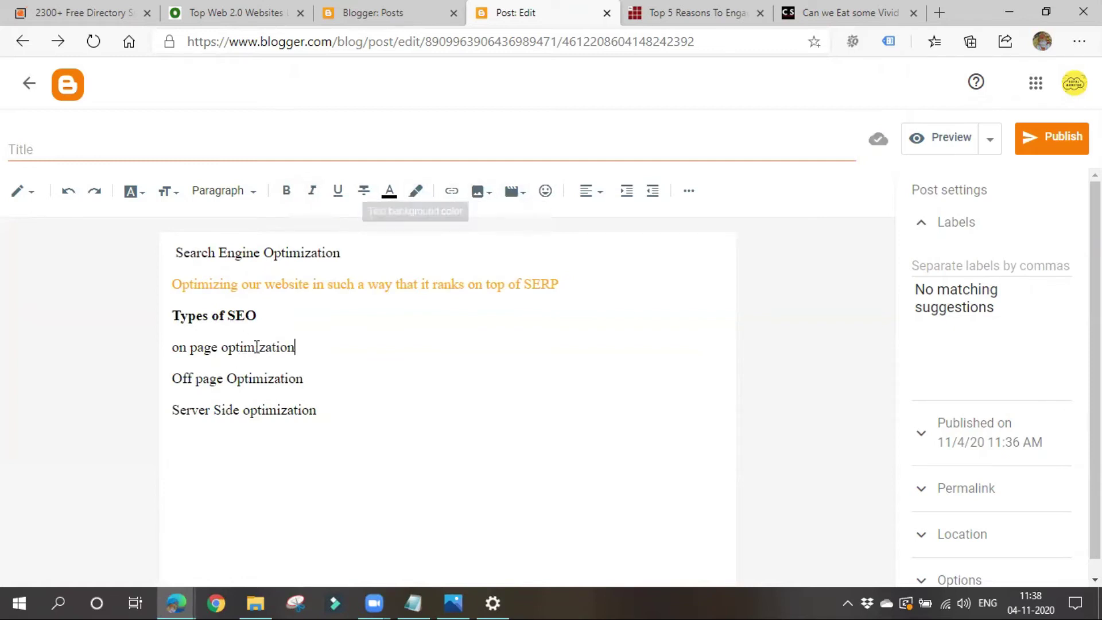
double_click(229, 349)
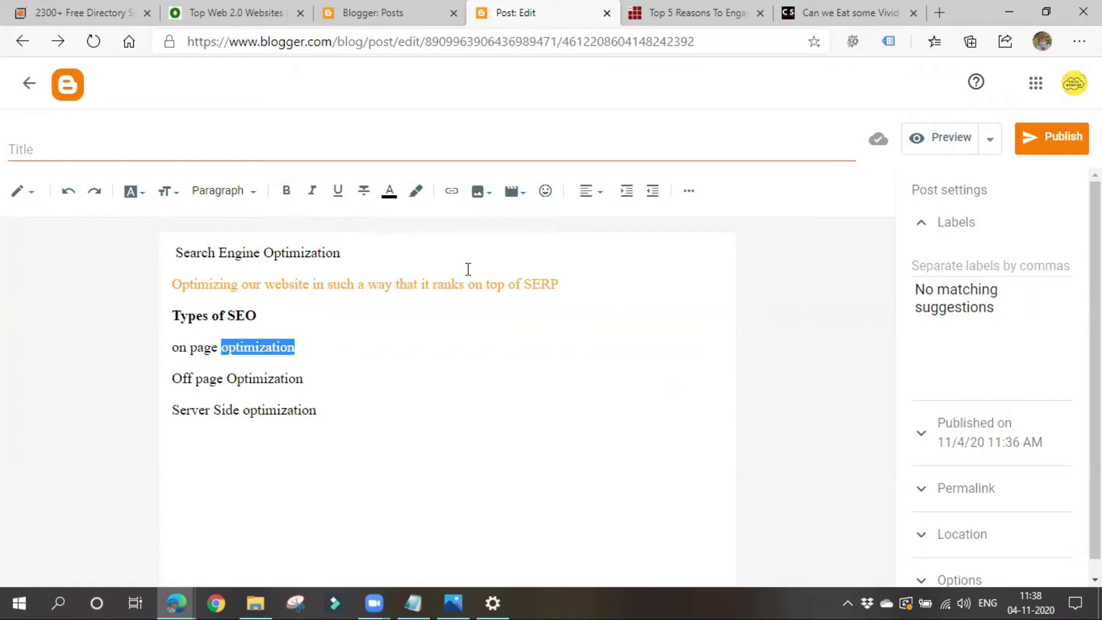
click(451, 192)
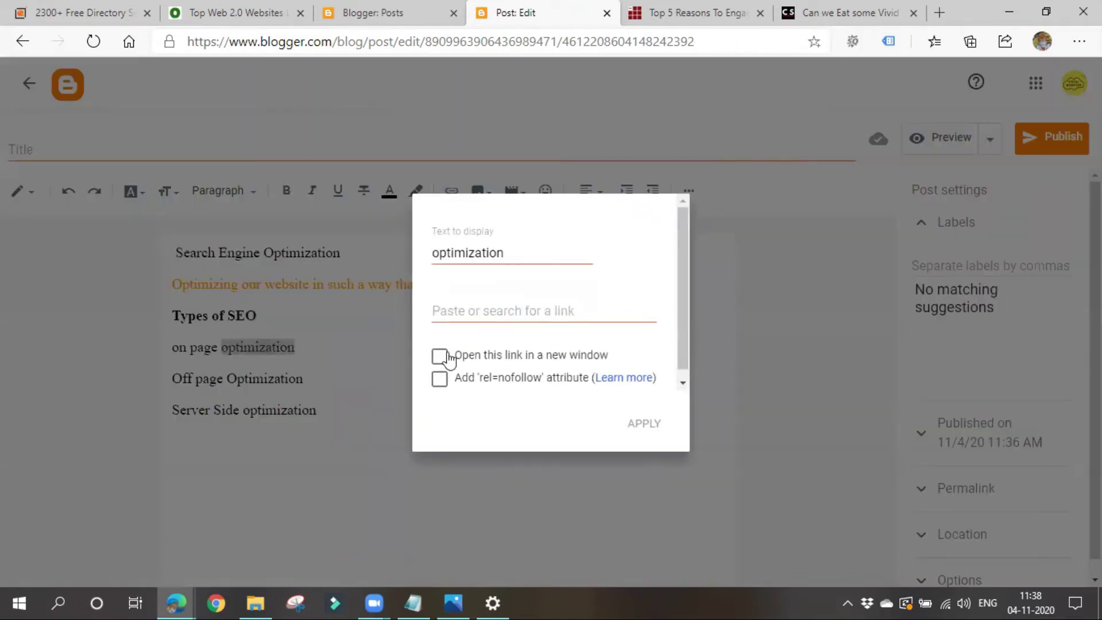
click(495, 316)
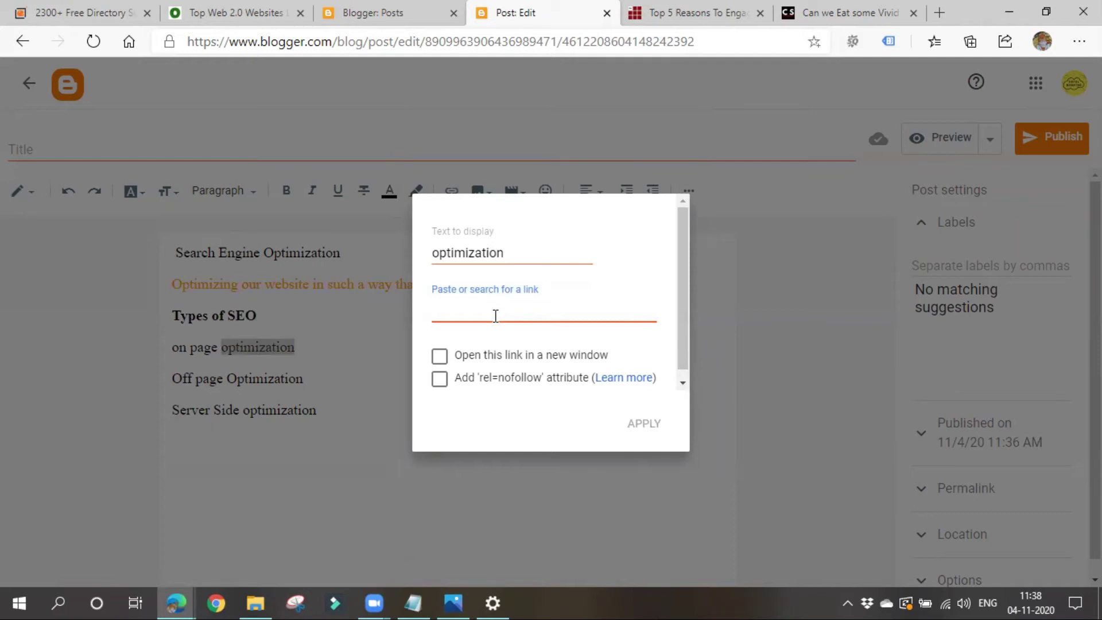
text(https://www.1websdirectory.com/)
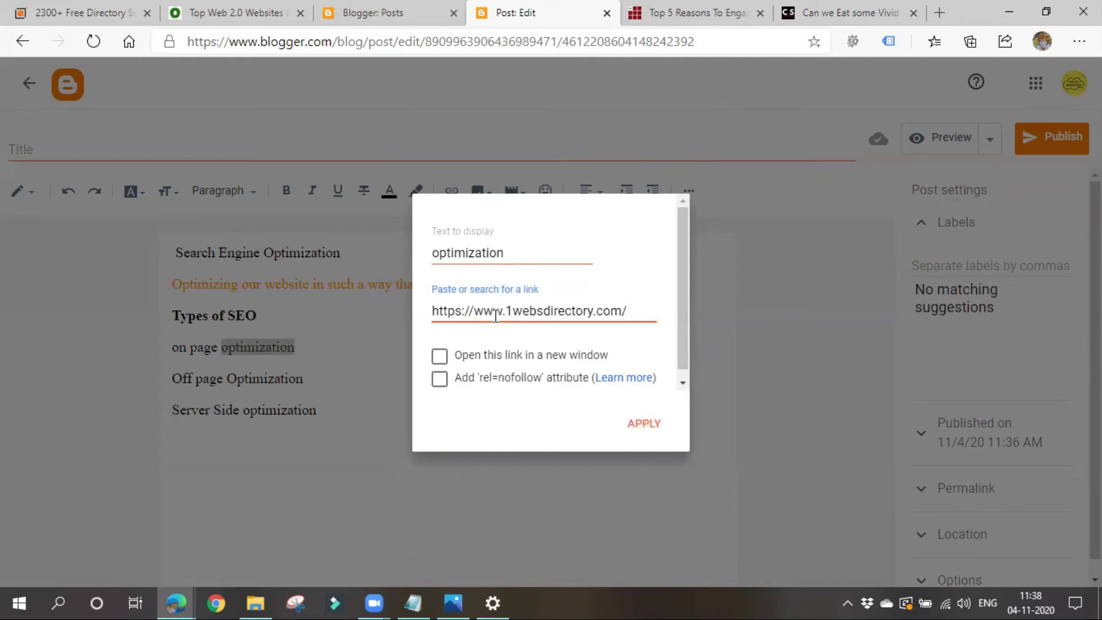
key(ctrl+a)
key(BackSpace)
text(www)
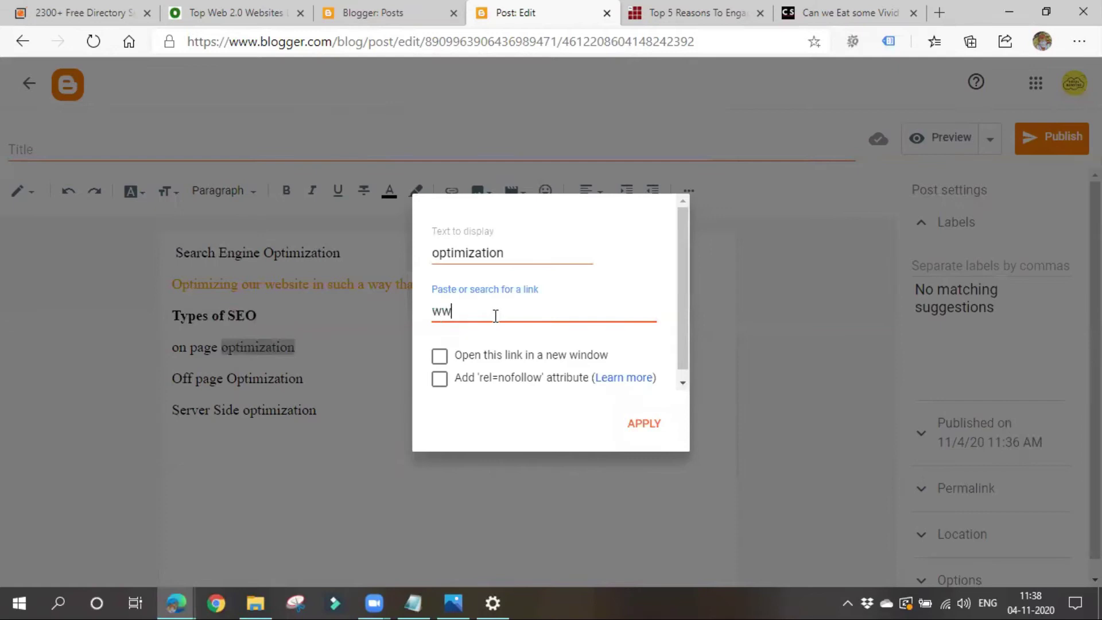
text(.digiready.in)
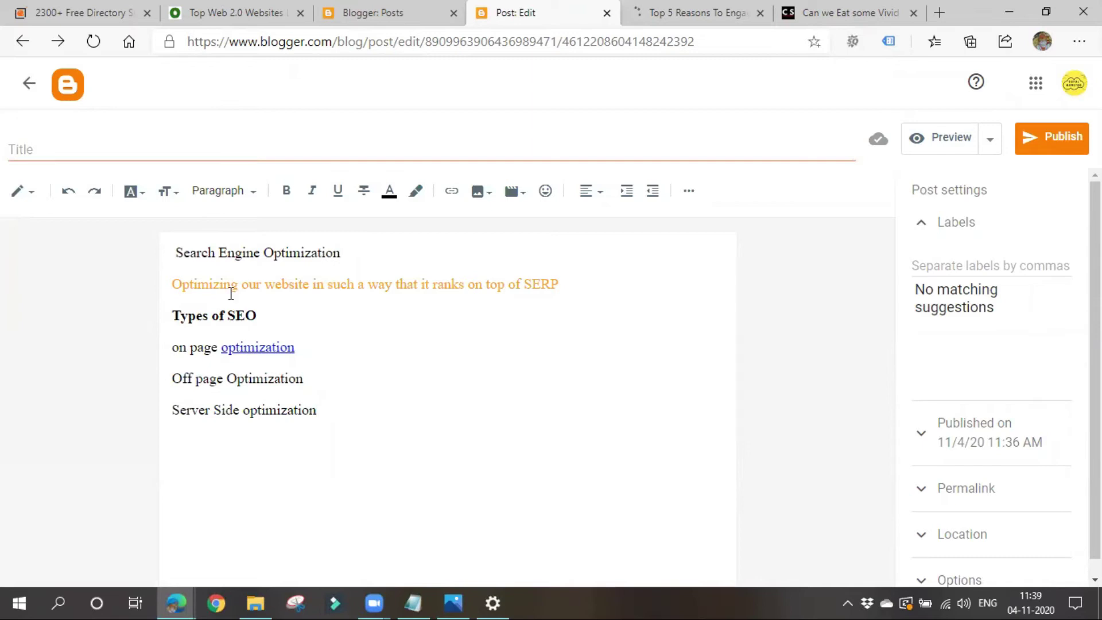
- Title the post 'Search Engine Optimization'
click(67, 142)
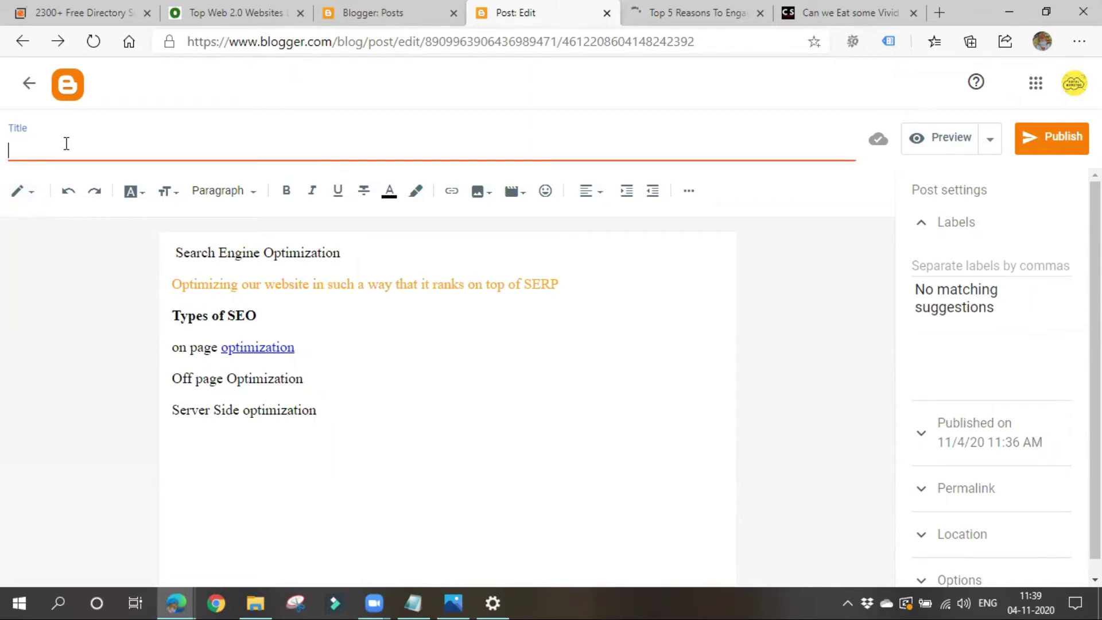
text(Search )
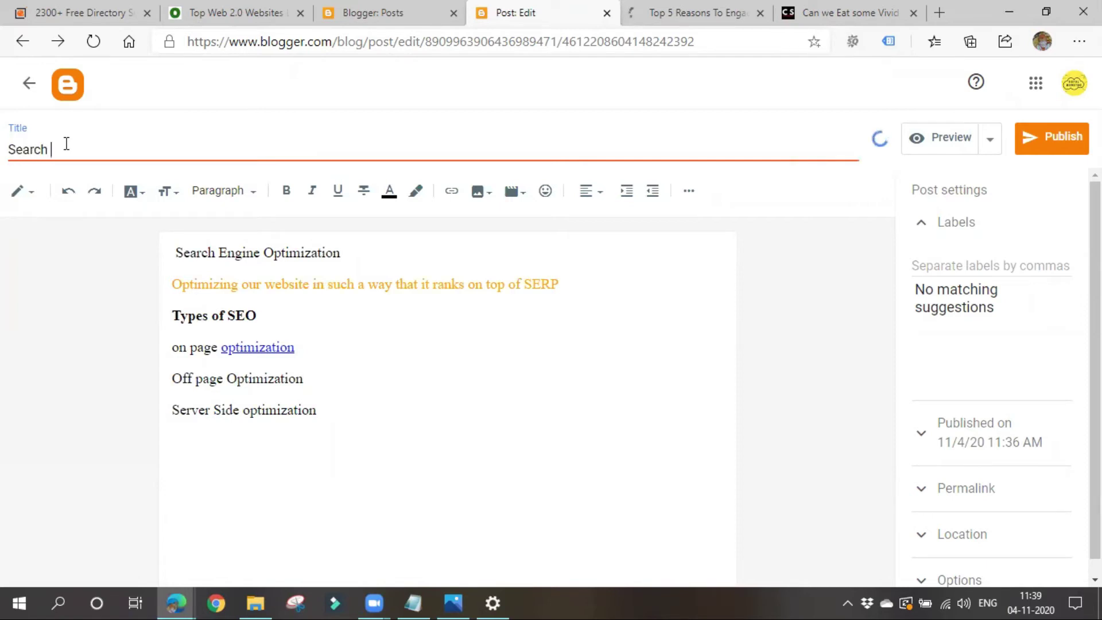
text(Engine Optimi)
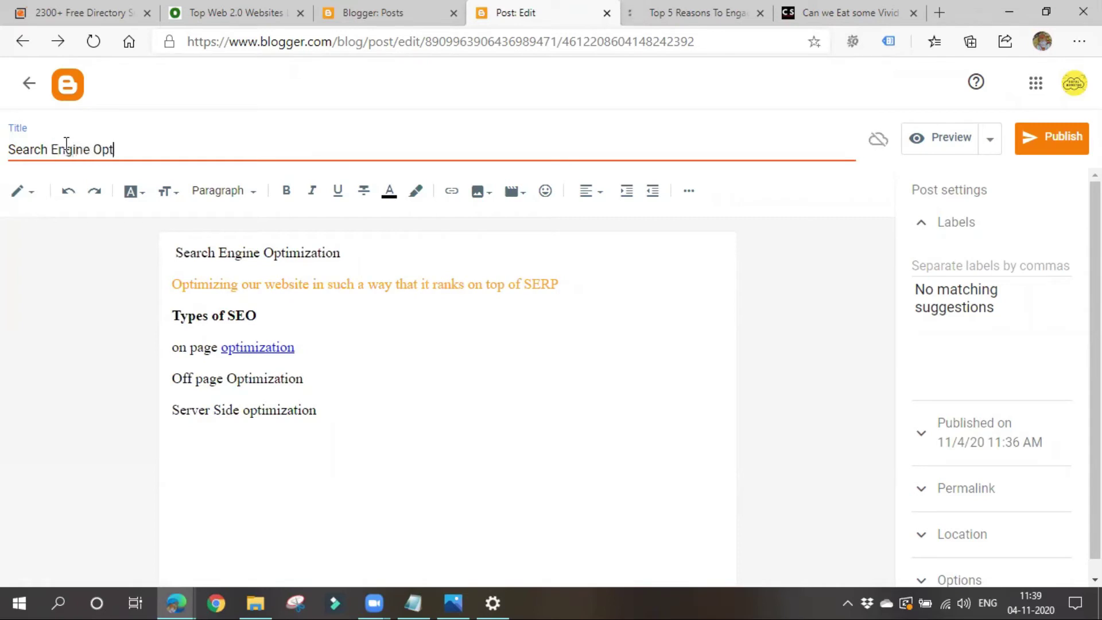
text(ion)
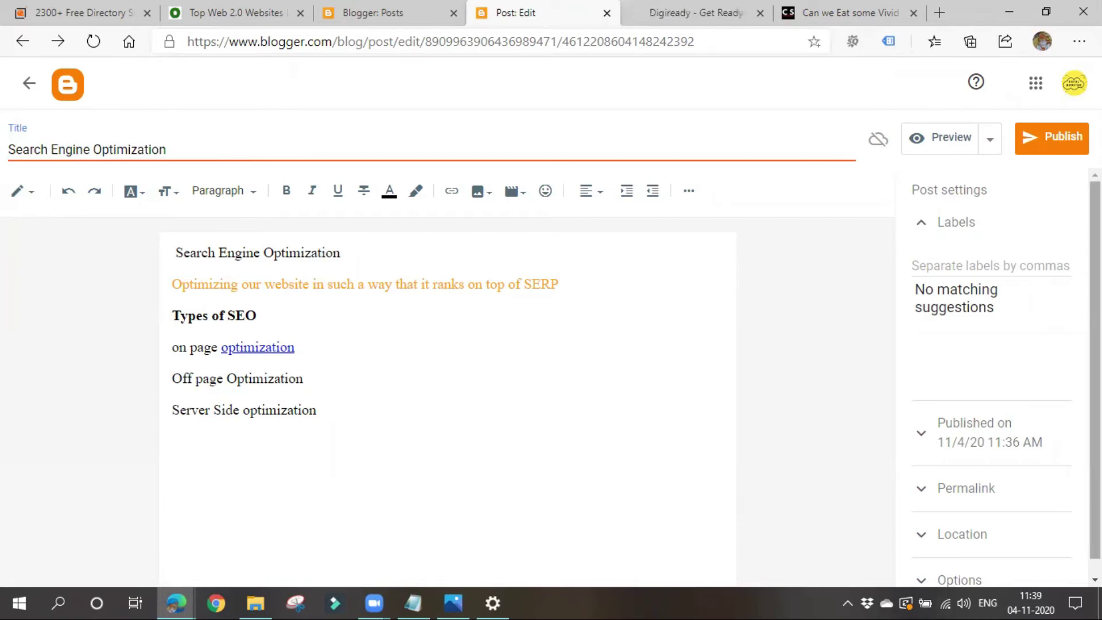
- Publish the post and confirm it in the Publish post dialog
click(990, 147)
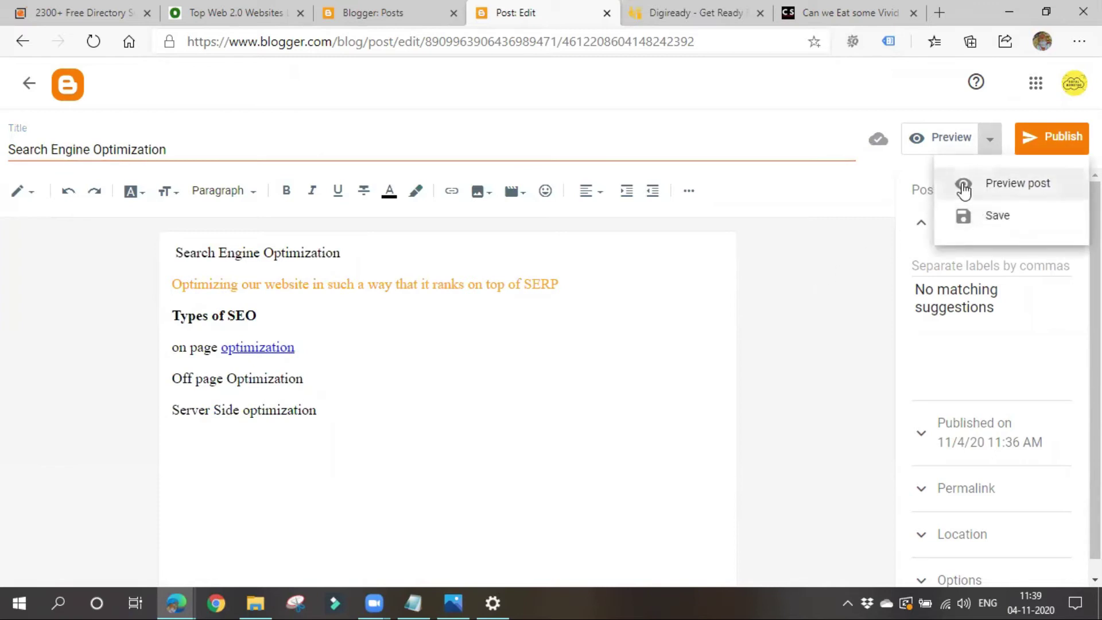
click(830, 322)
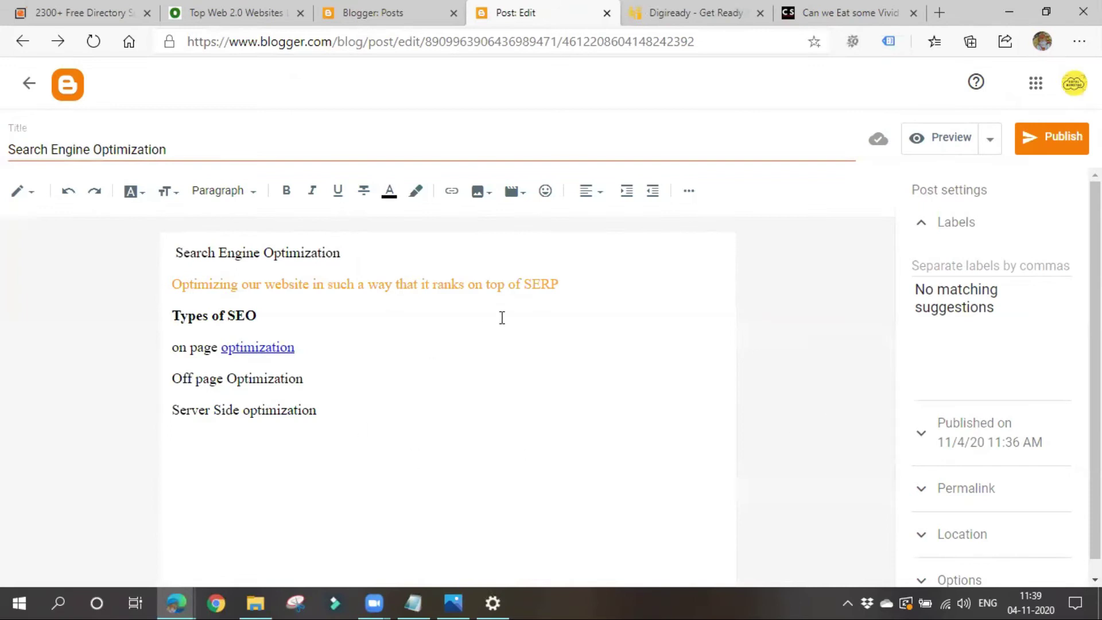
click(1048, 134)
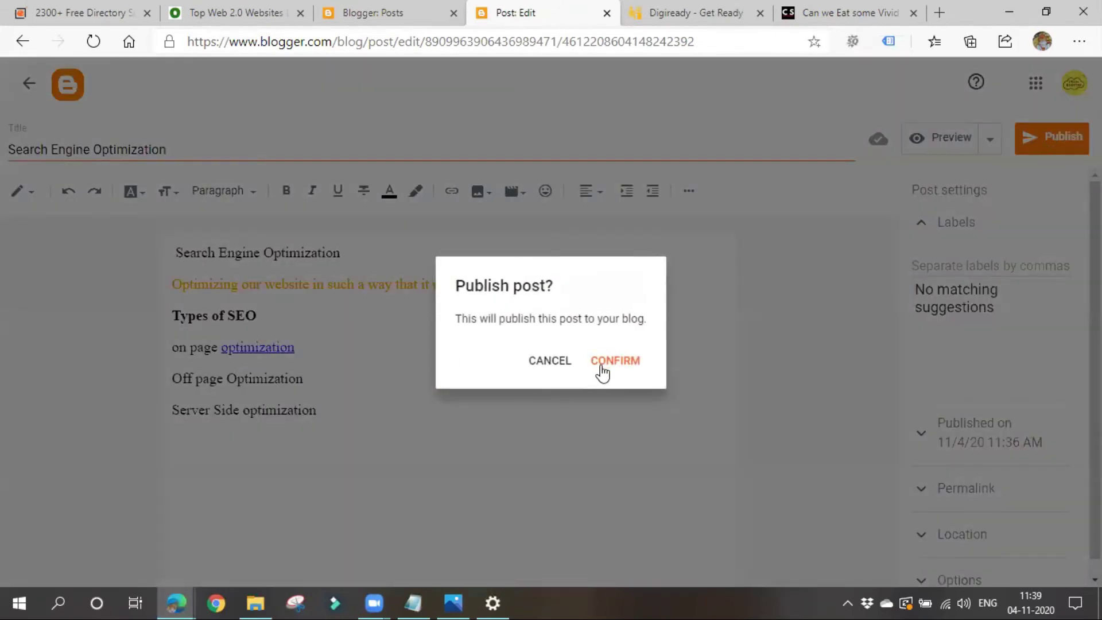
click(600, 367)
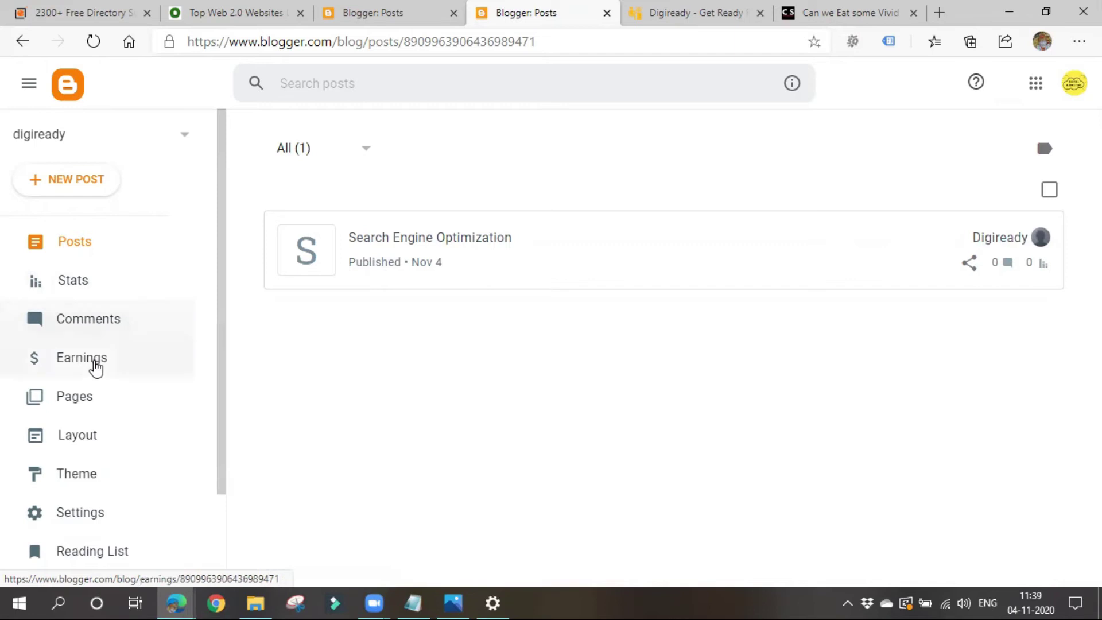
- View the blog's Theme page and browse the Contempo Light, Dark, Pink, Aqua and Flamingo variants
click(70, 485)
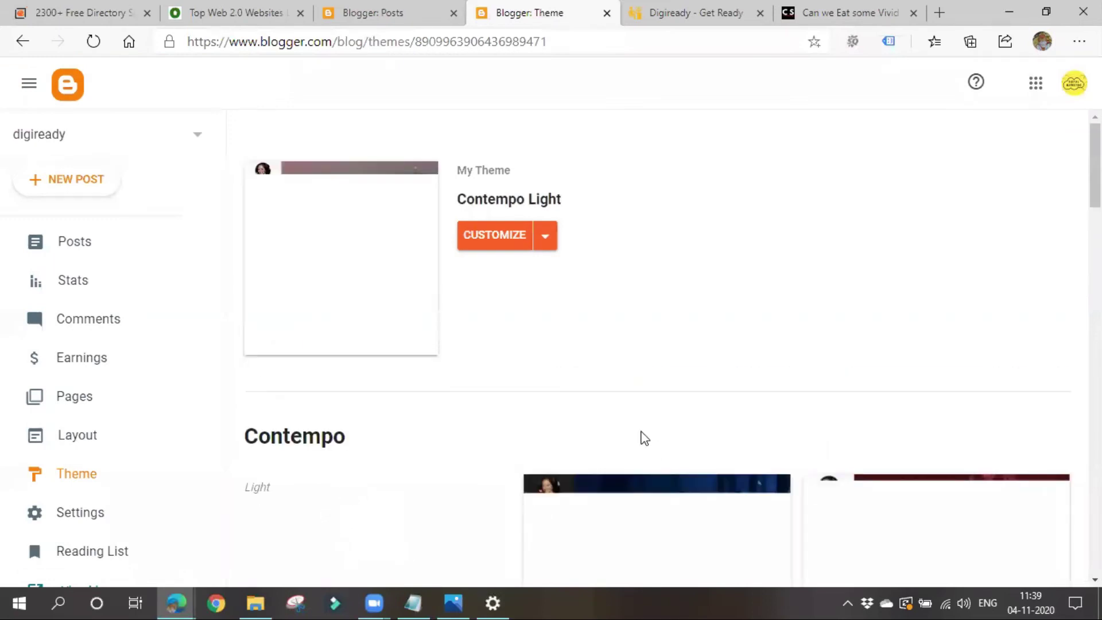
scroll(476, 465, down, 1)
scroll(474, 469, down, 3)
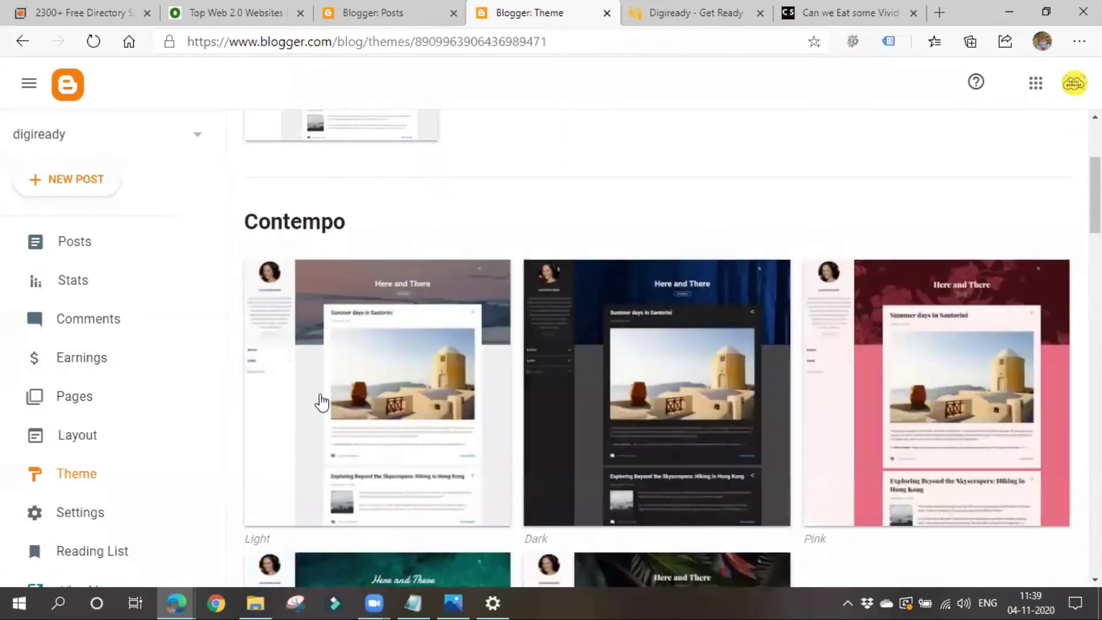
scroll(339, 531, up, 4)
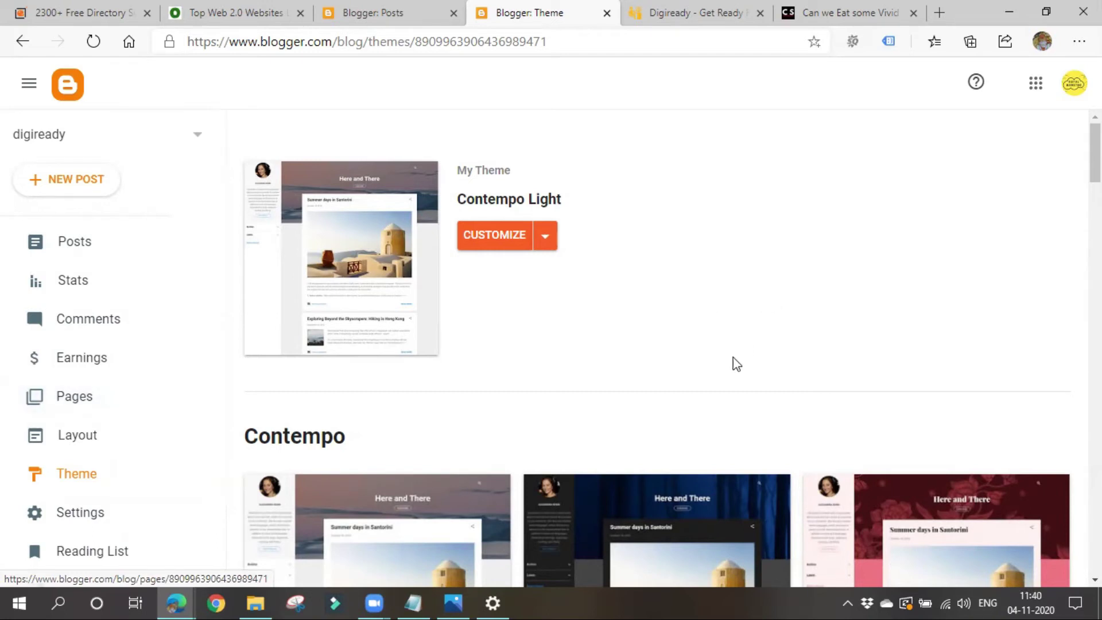
scroll(566, 423, down, 10)
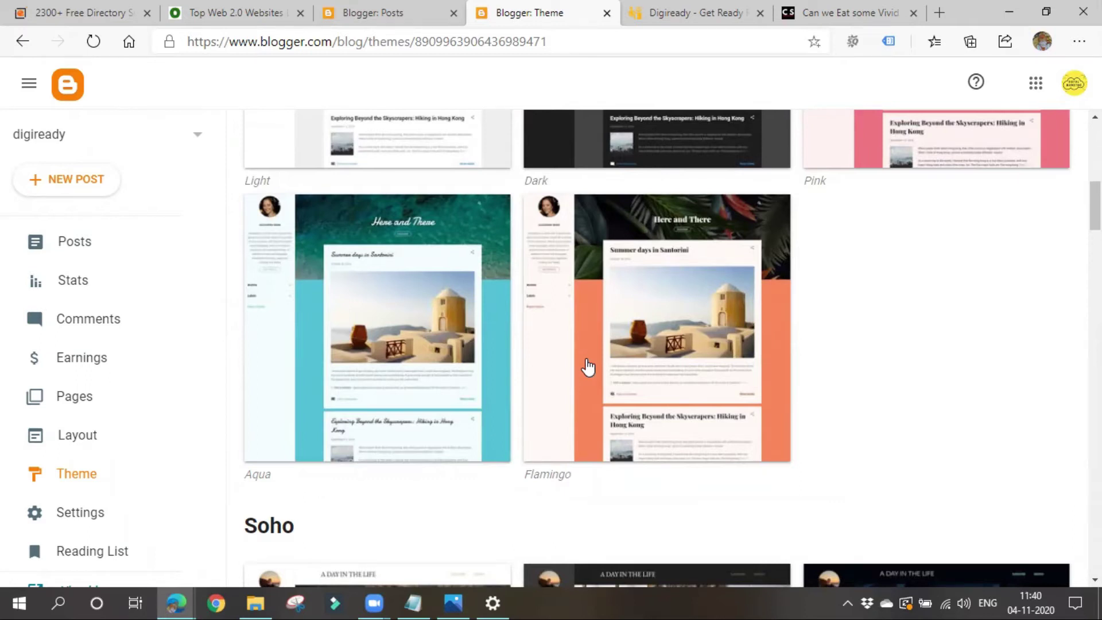
scroll(498, 377, up, 5)
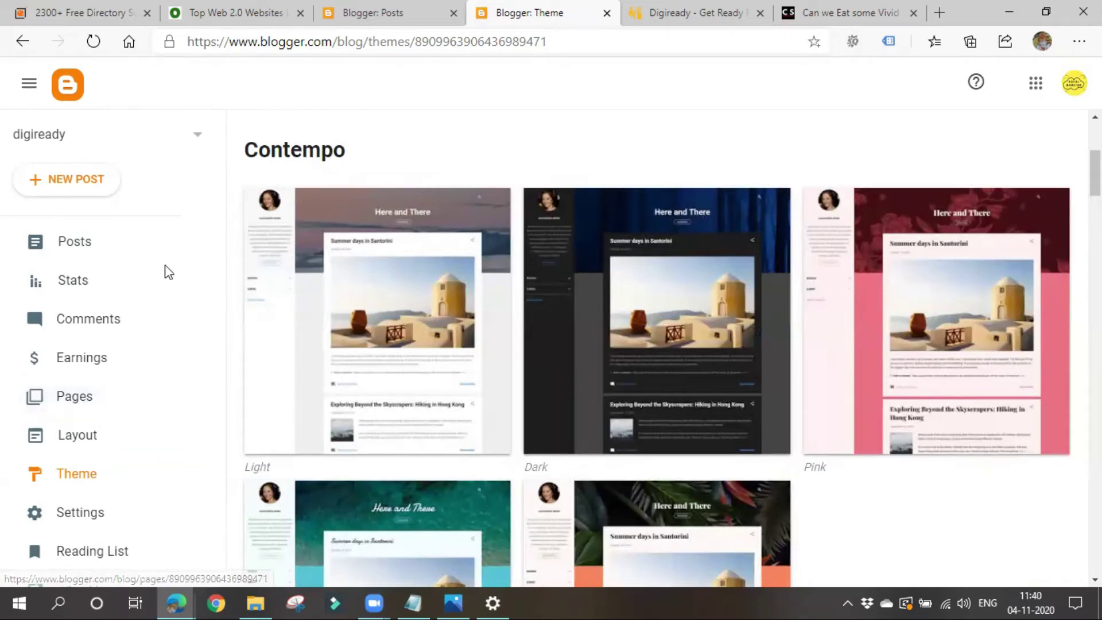
- Tick Social Bookmarking on the off-page SEO list in Photos, then return to the Top Web 2.0 Websites page
key(alt+Tab)
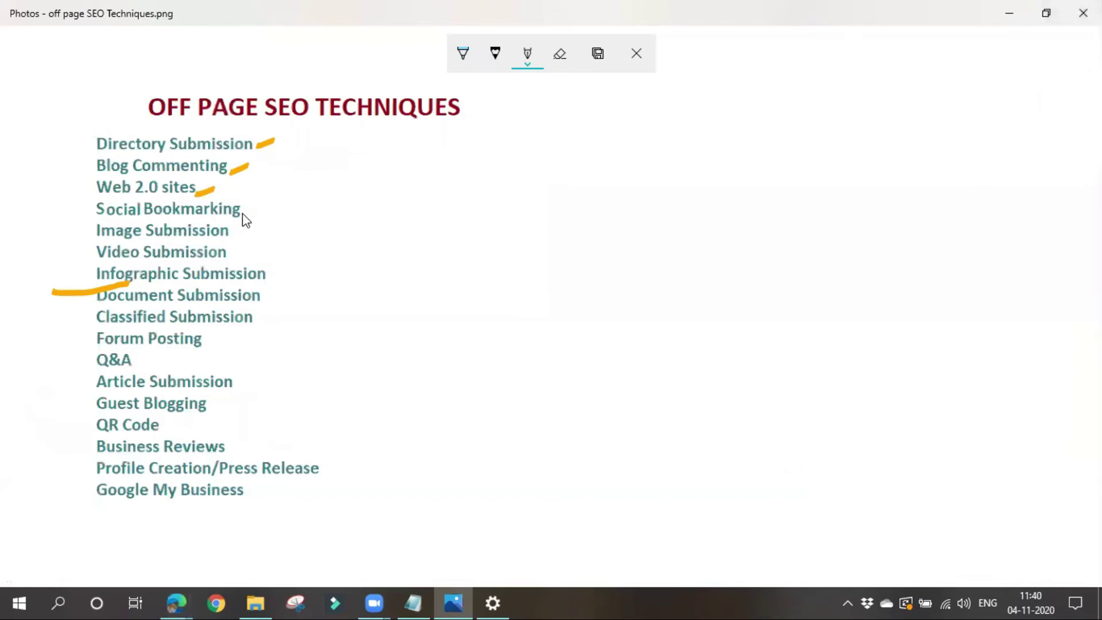
drag(242, 215, 262, 205)
click(998, 18)
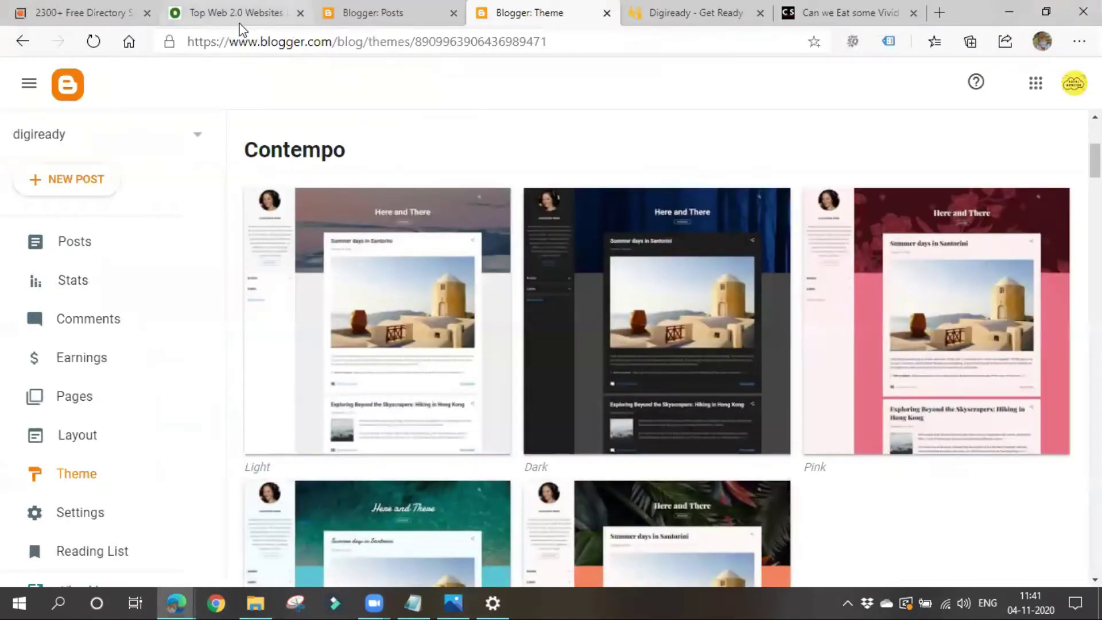
click(239, 14)
scroll(835, 495, up, 10)
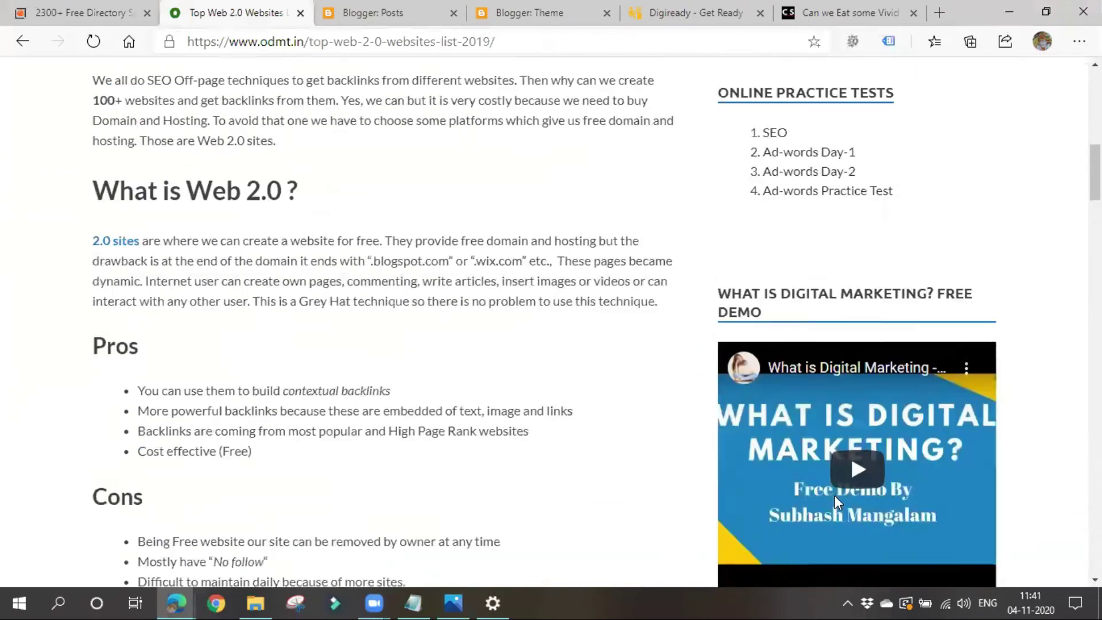
scroll(825, 531, up, 2)
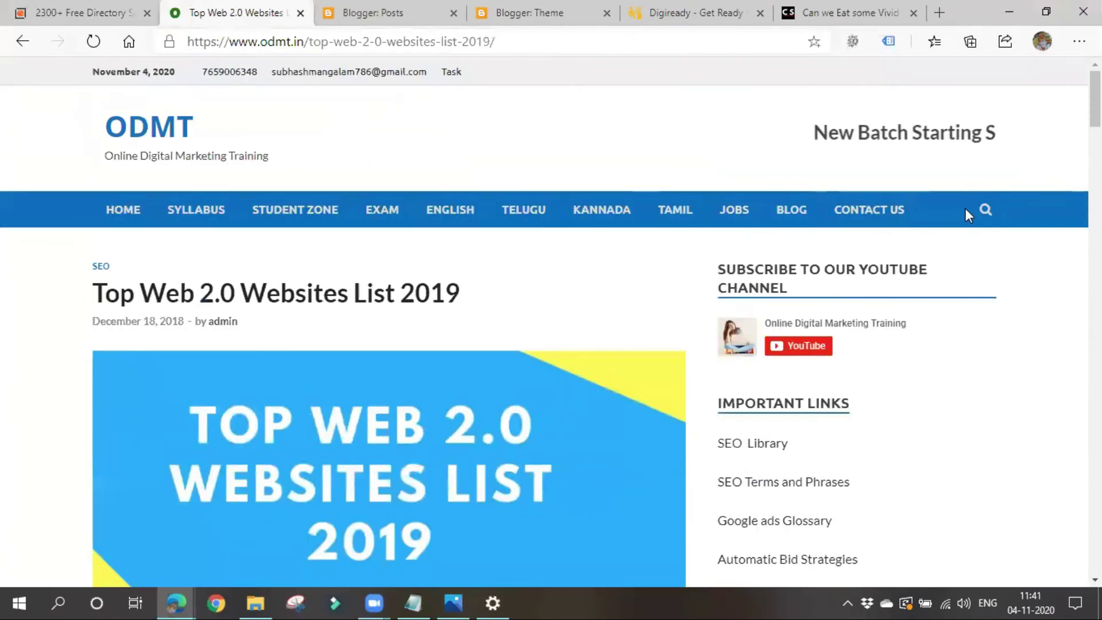
- Search the ODMT site for social bookmarking
click(986, 215)
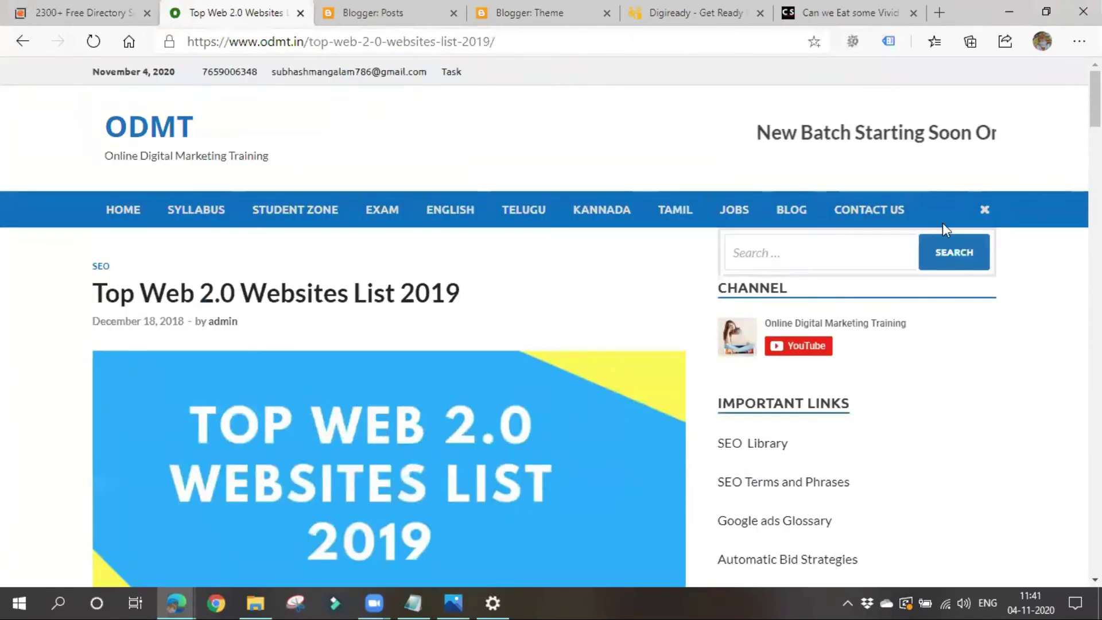
click(775, 254)
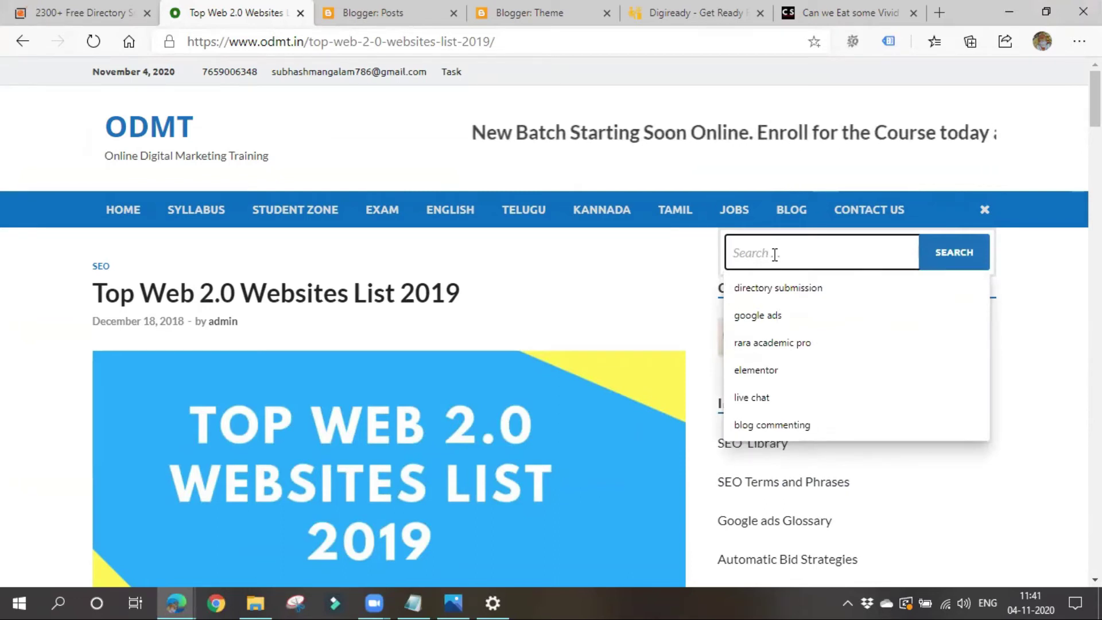
text(social bookmarking)
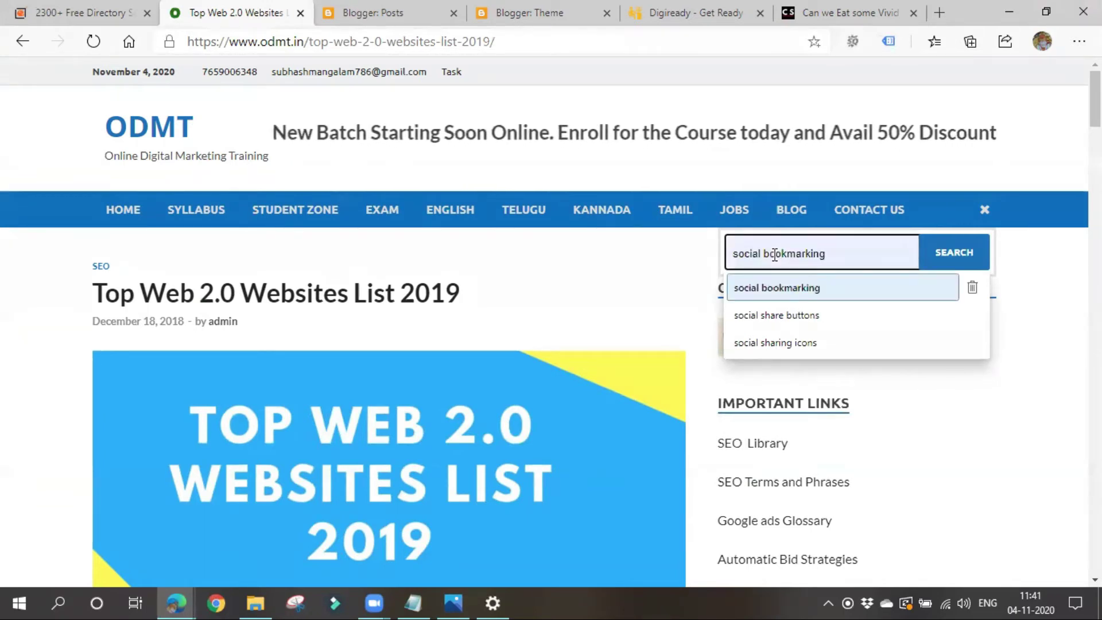
click(874, 290)
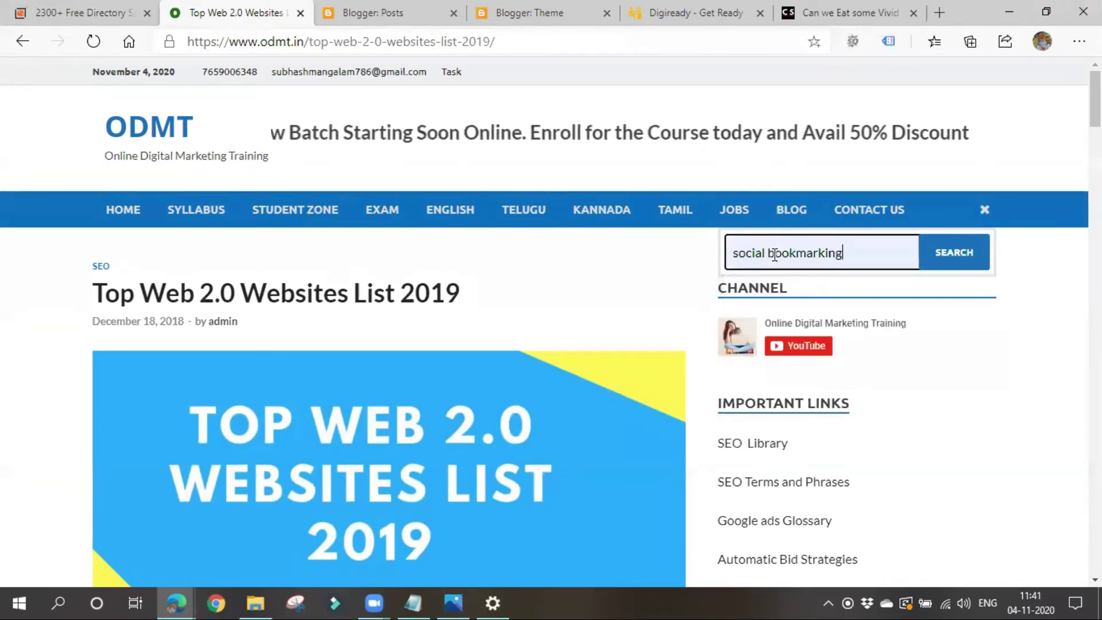
click(950, 253)
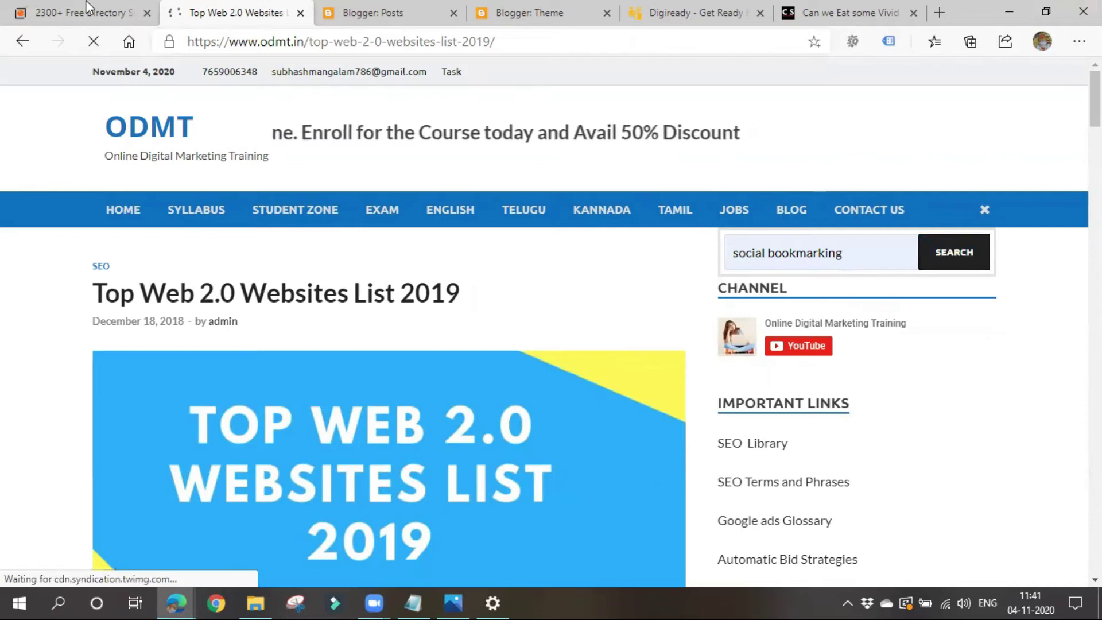
- Open the Top 1000 Free Social Bookmarking Sites article and launch its Tumblr link in a new tab
click(68, 8)
scroll(115, 388, up, 10)
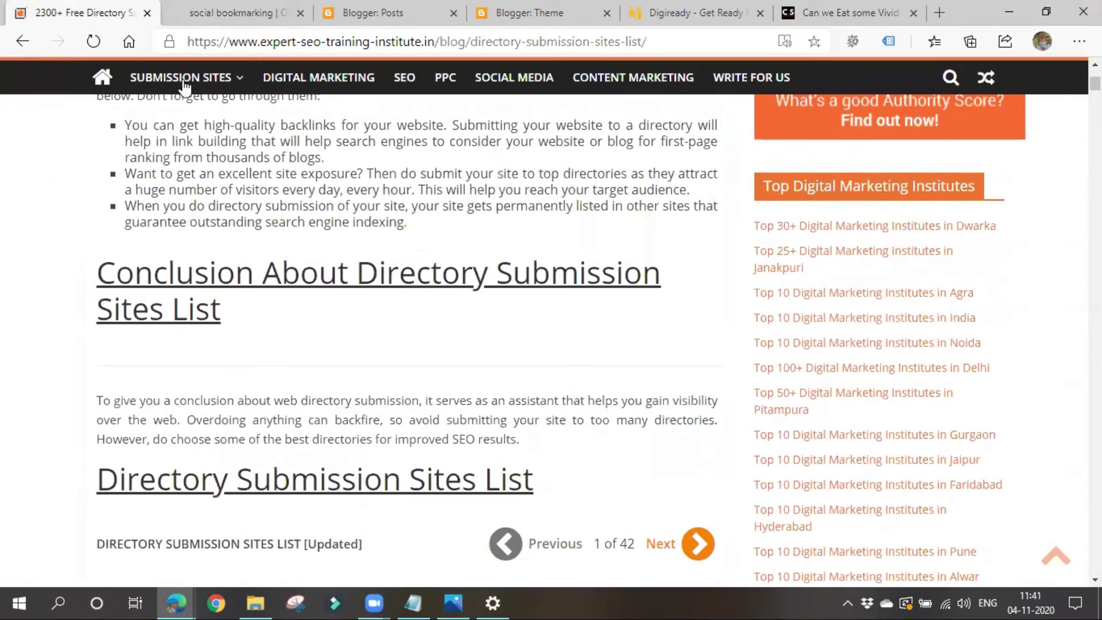
click(125, 43)
click(236, 12)
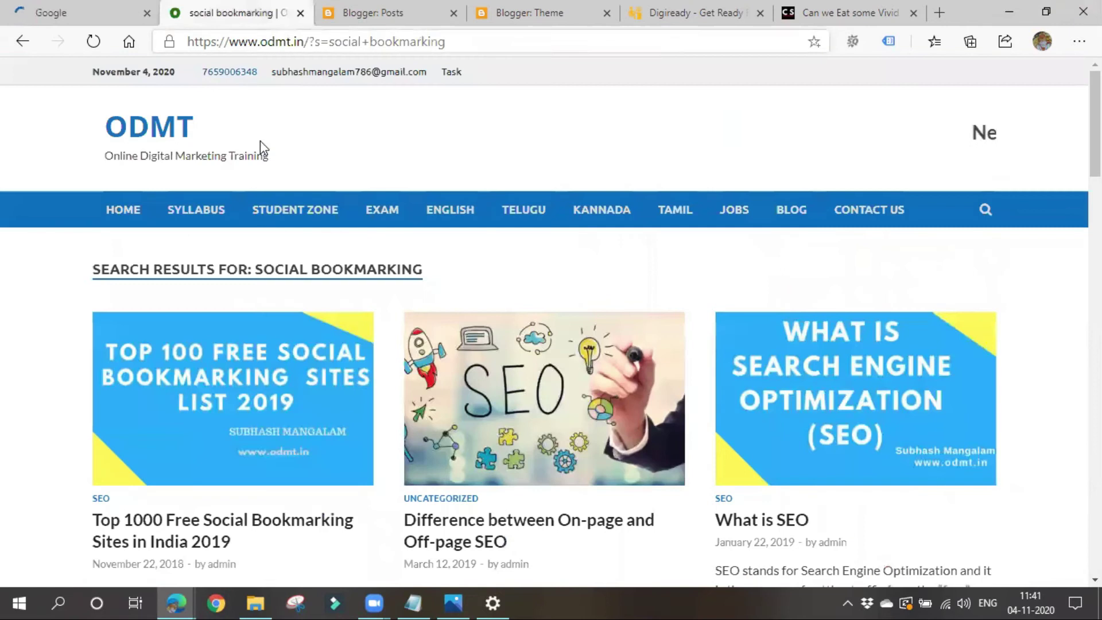
scroll(285, 521, down, 3)
click(225, 363)
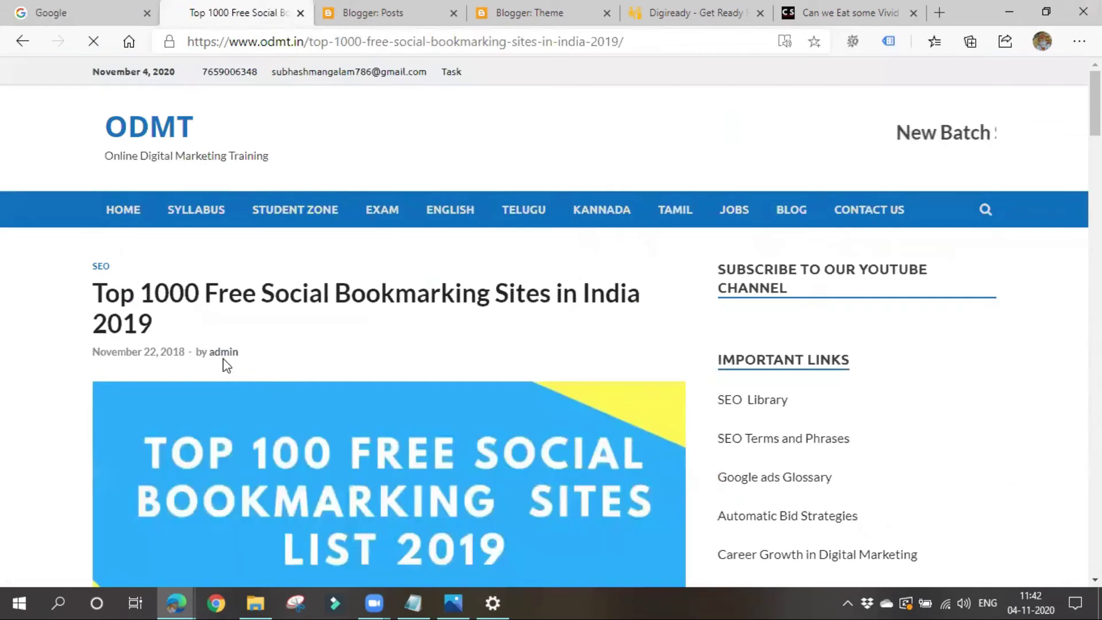
scroll(244, 491, down, 15)
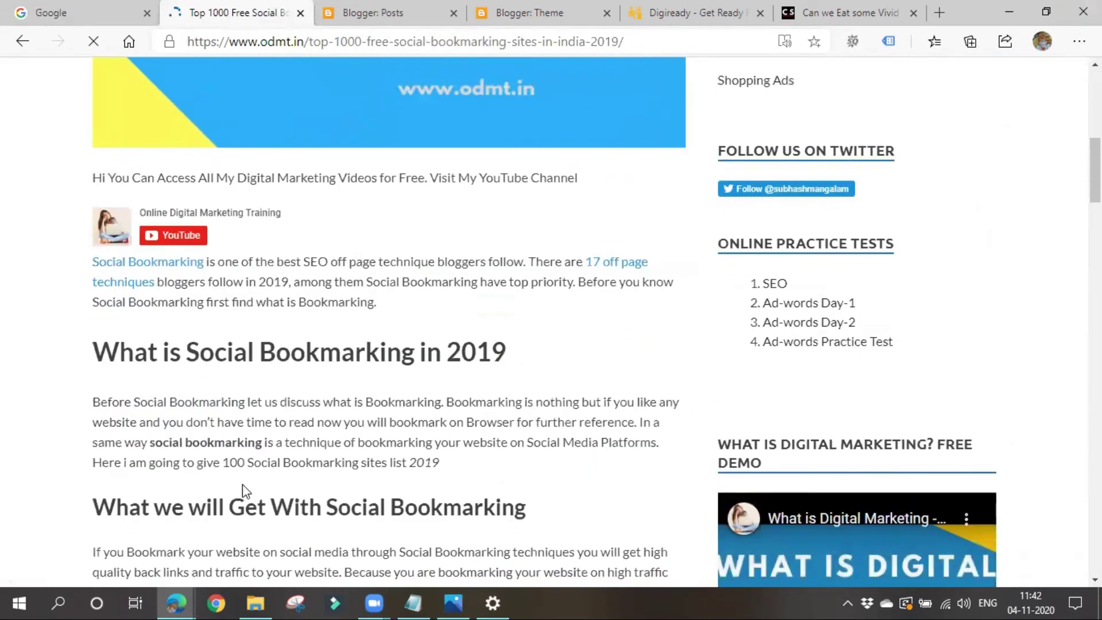
scroll(244, 490, down, 7)
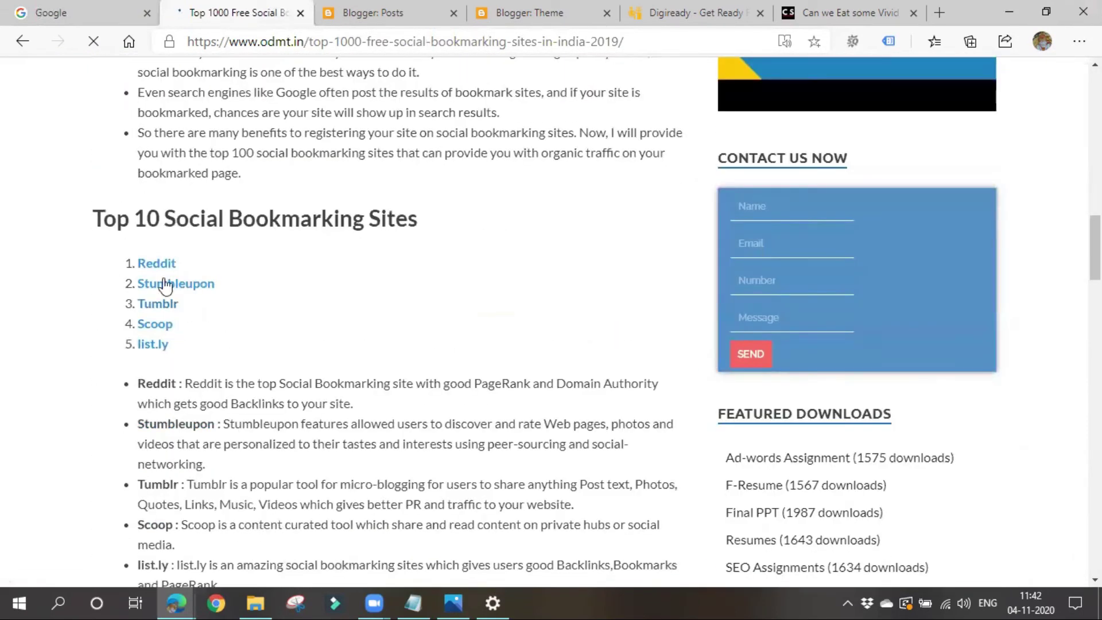
scroll(275, 472, down, 10)
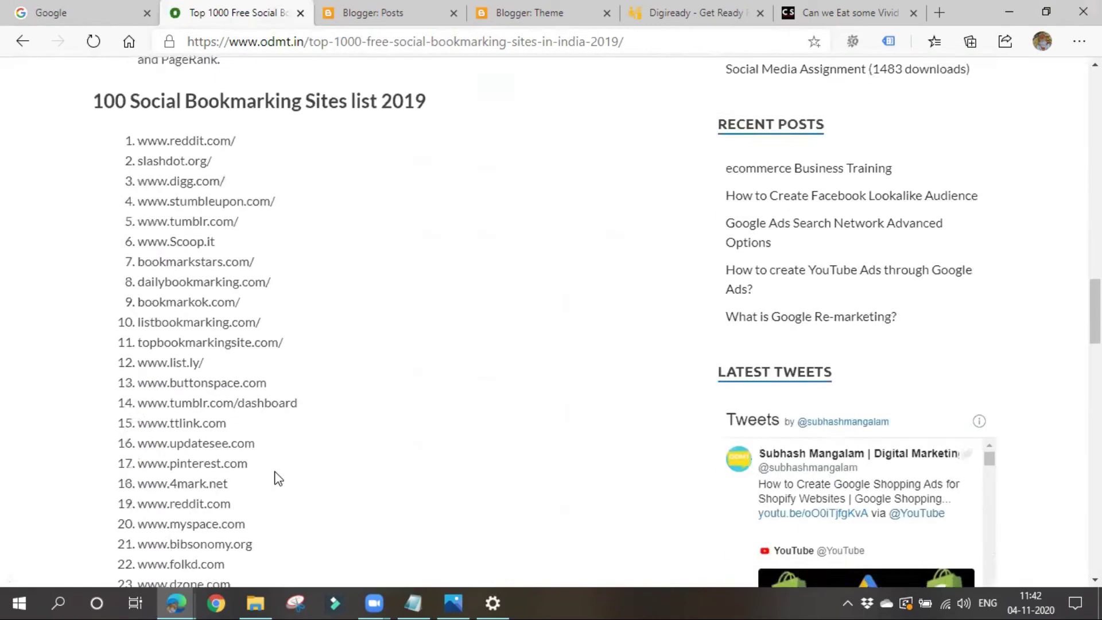
scroll(255, 542, down, 4)
scroll(253, 545, up, 18)
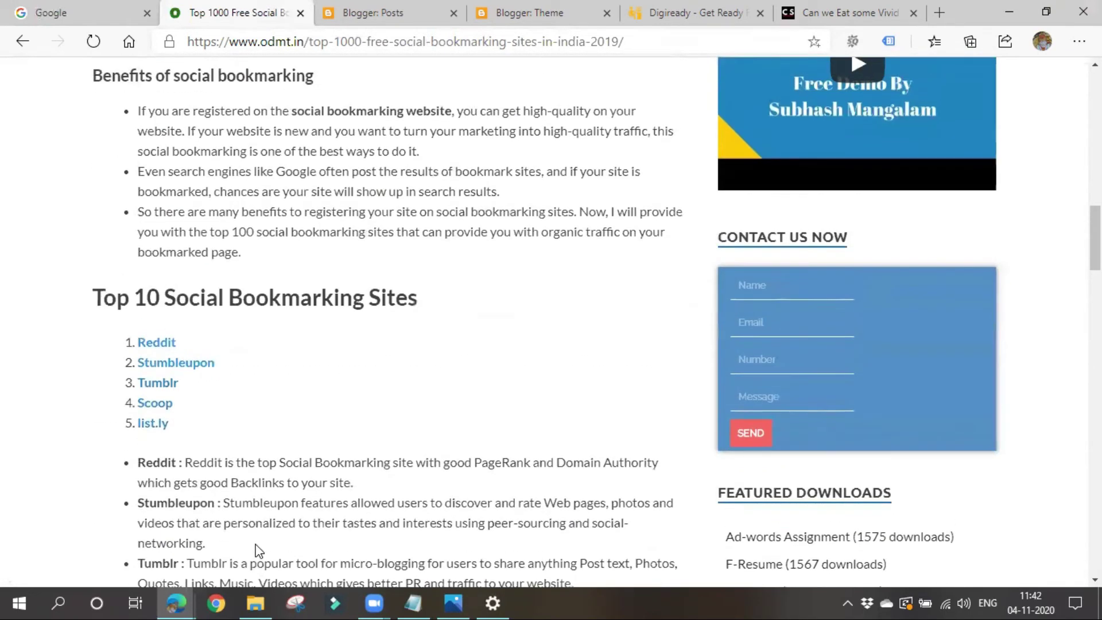
click(150, 392)
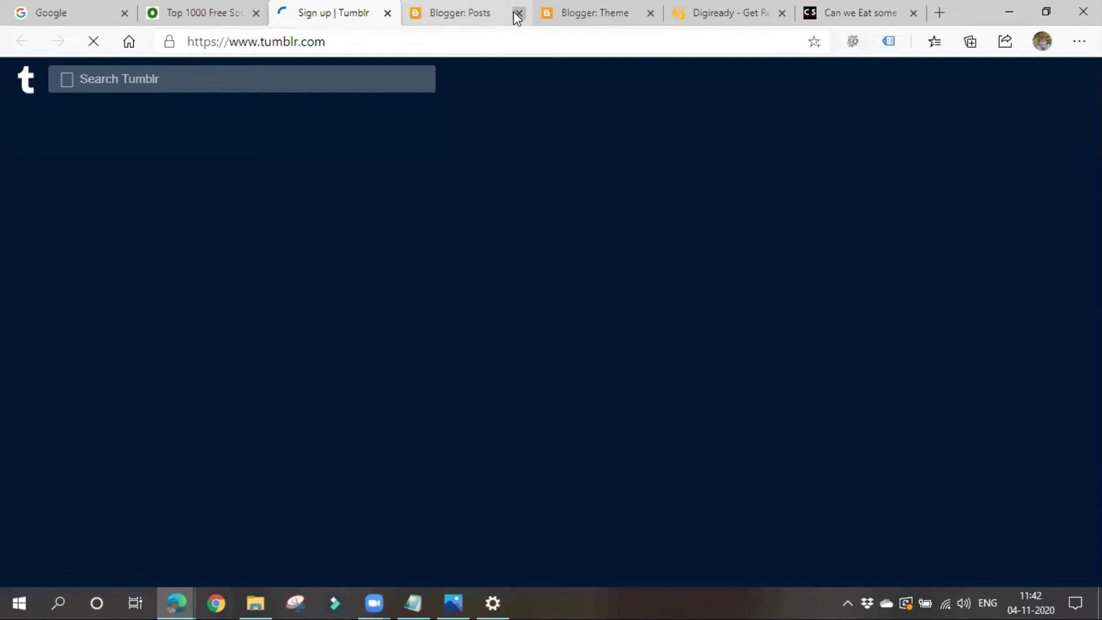
- Close the Blogger Posts and Theme tabs and log in to Tumblr
click(519, 13)
click(518, 12)
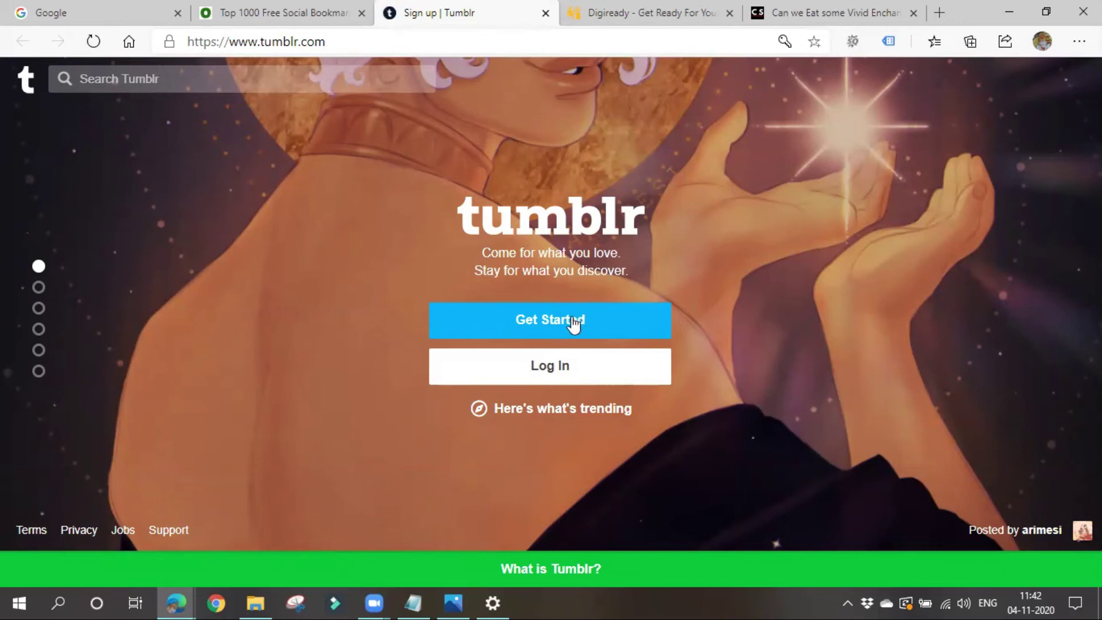
click(566, 372)
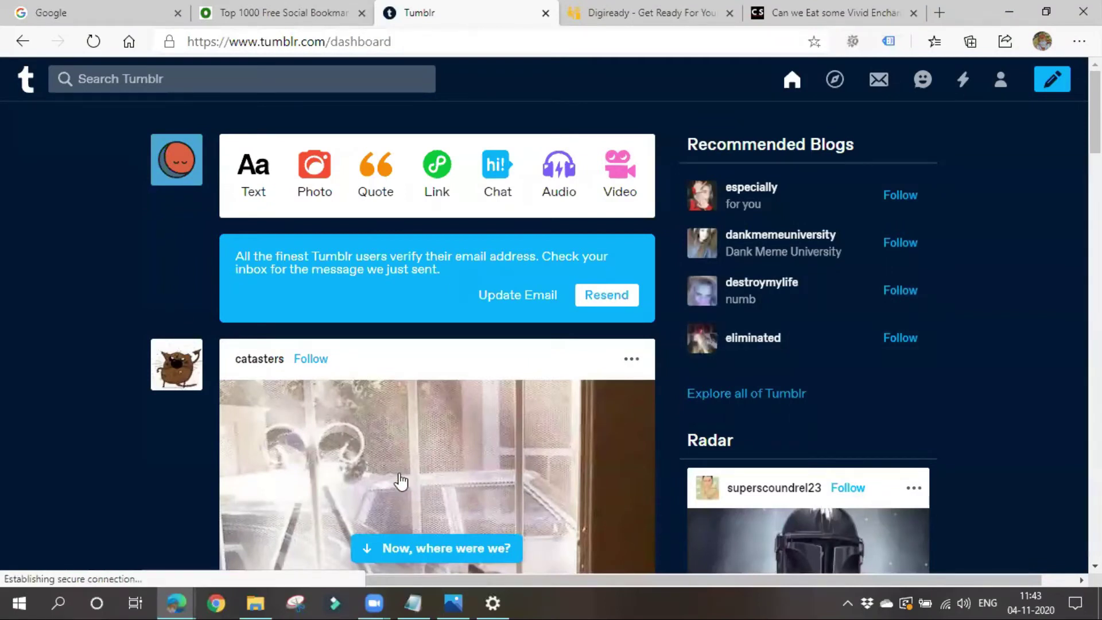
- Return to the top of the Tumblr dashboard and start a new Text post
scroll(400, 481, down, 20)
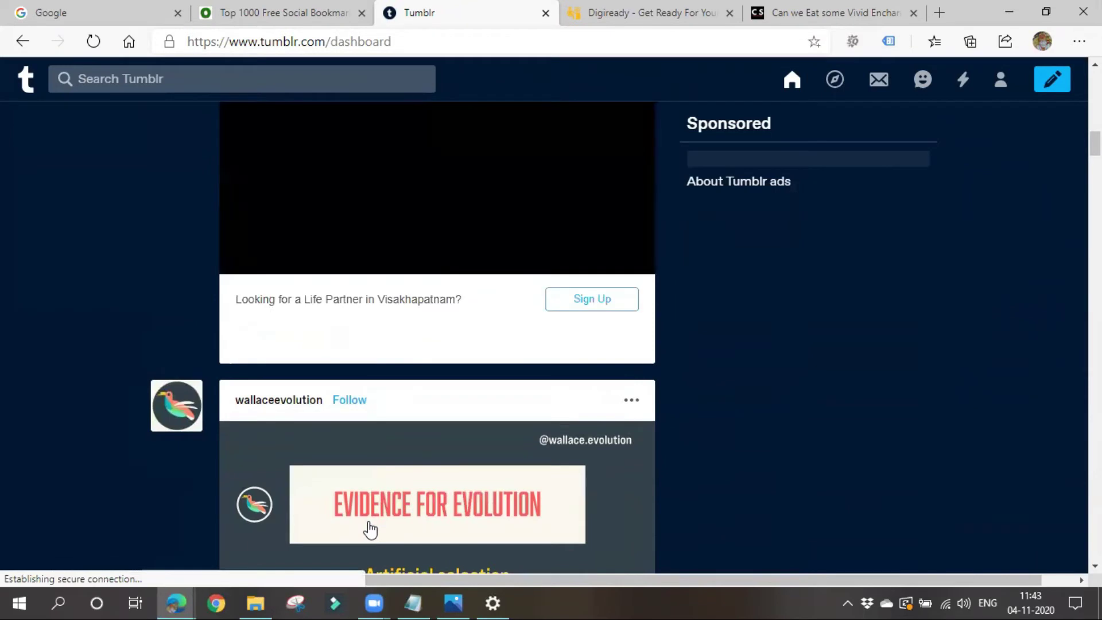
scroll(370, 529, up, 5)
scroll(370, 529, up, 5)
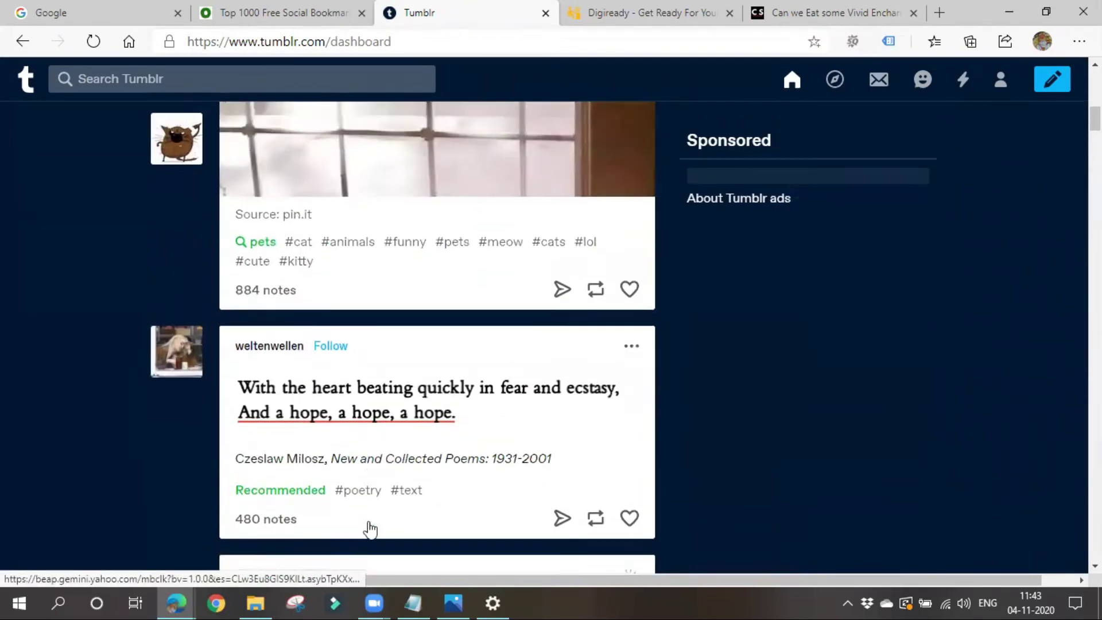
scroll(370, 522, up, 5)
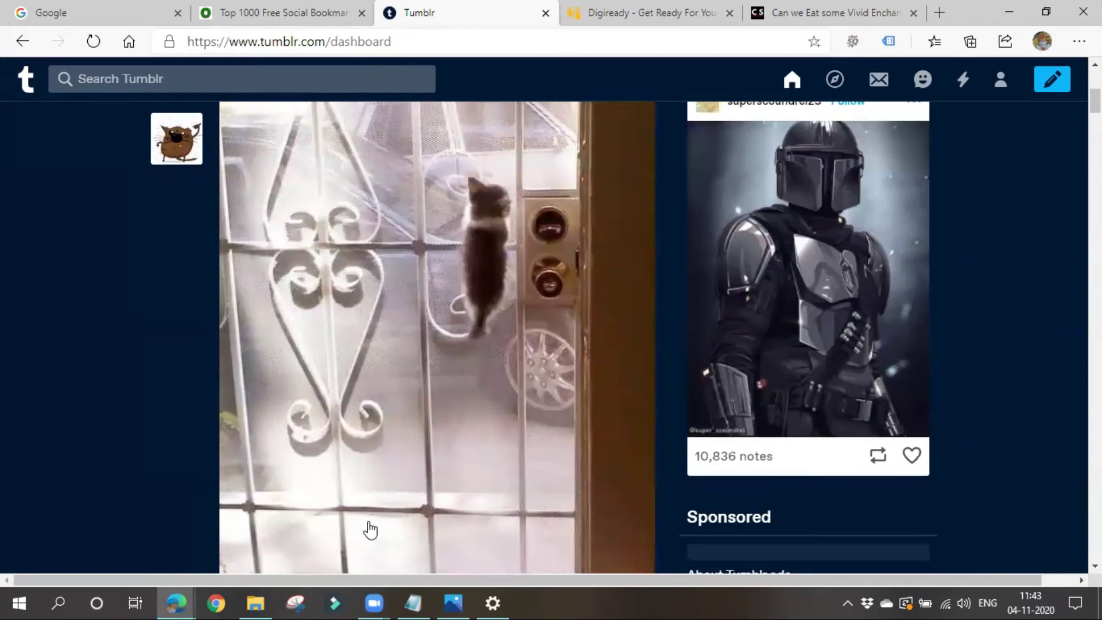
scroll(371, 529, up, 5)
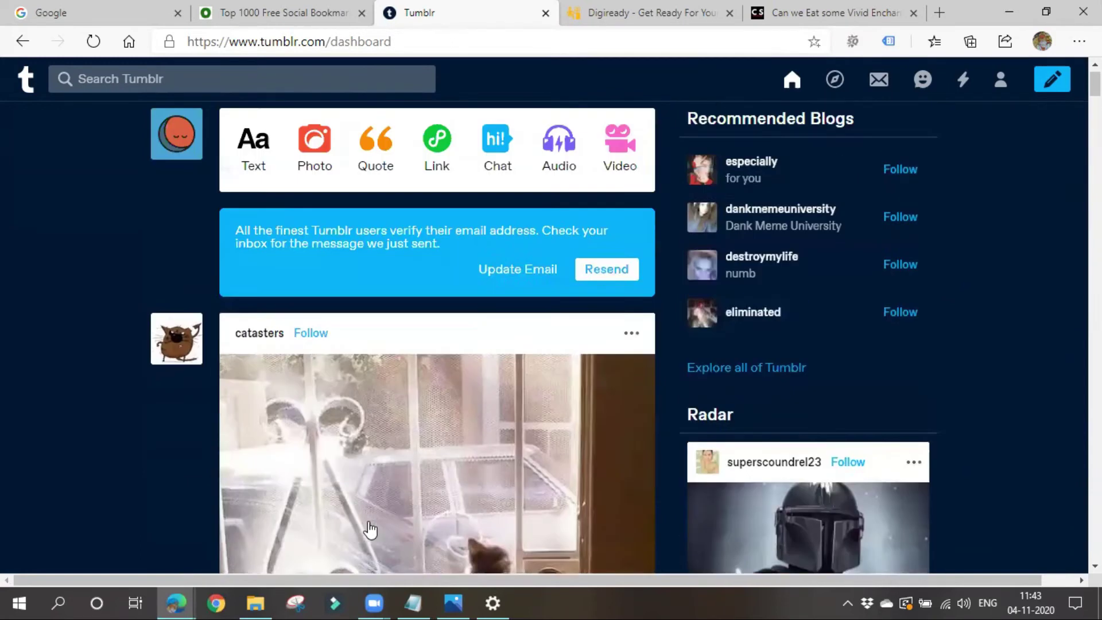
scroll(356, 352, down, 20)
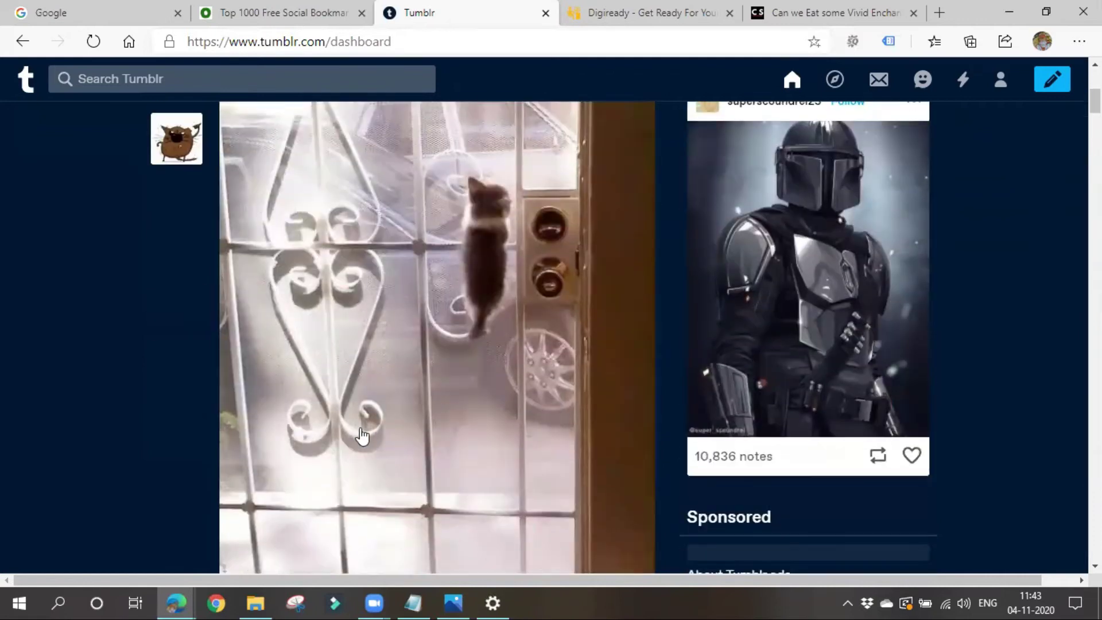
scroll(359, 434, down, 20)
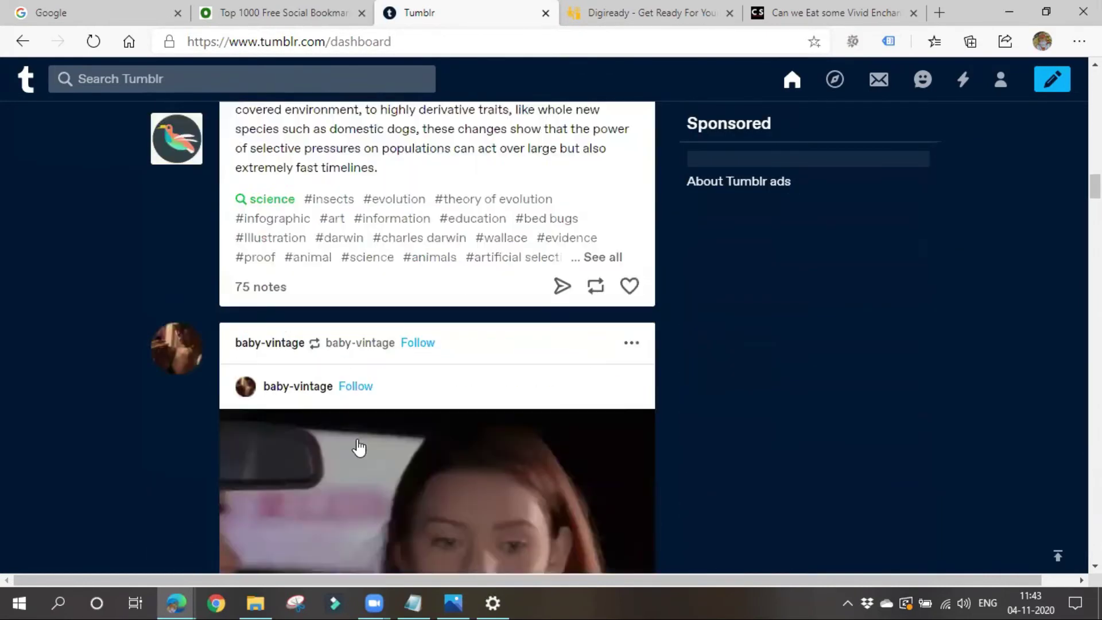
scroll(388, 492, down, 6)
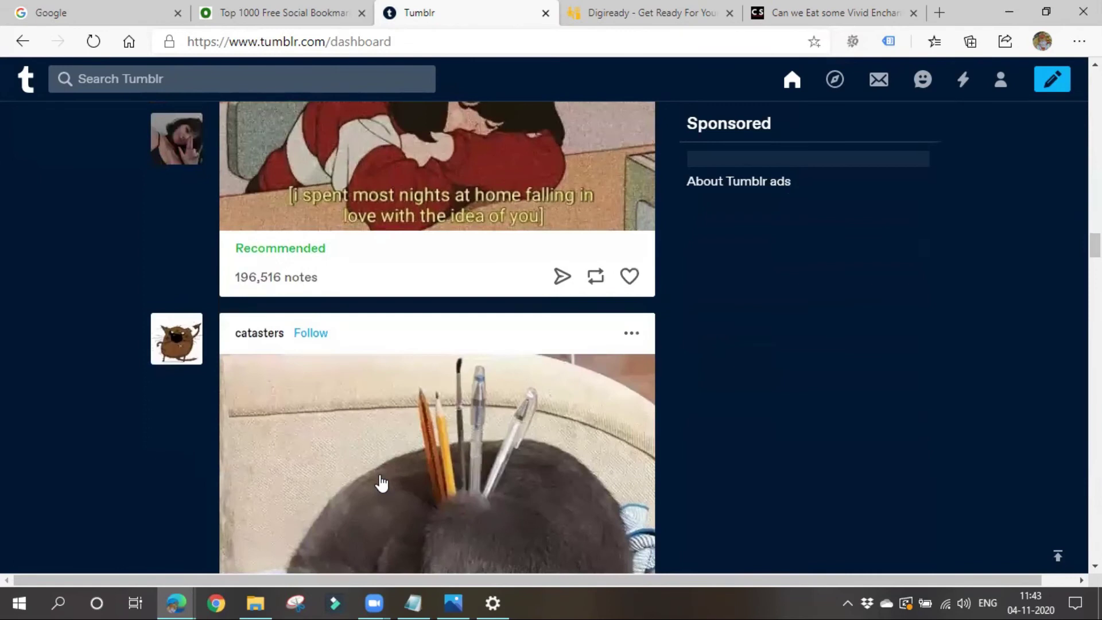
scroll(381, 484, down, 8)
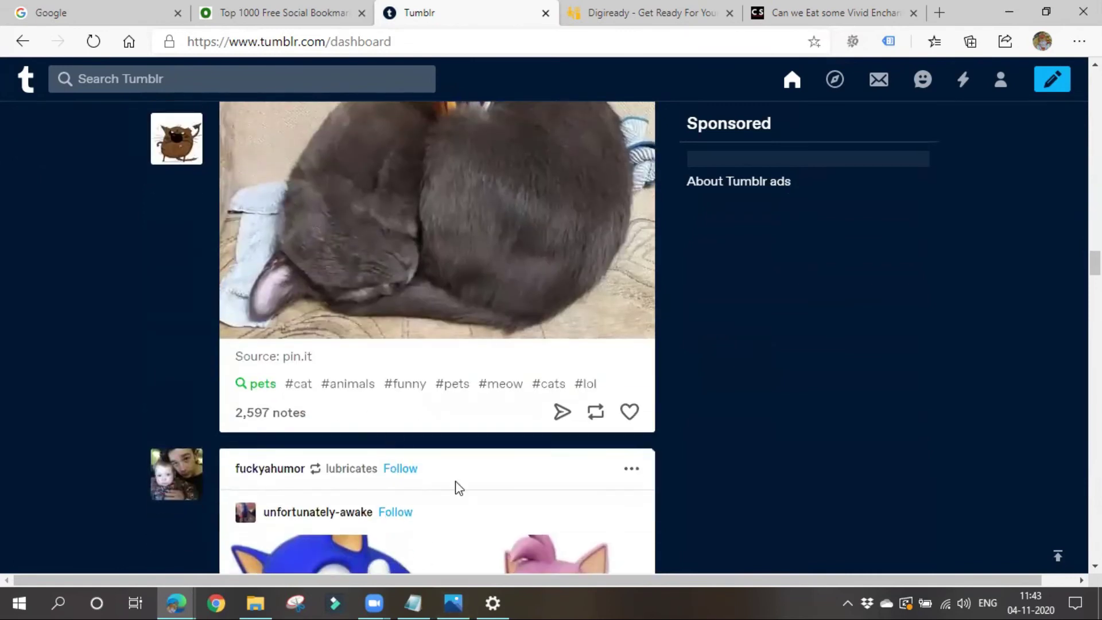
scroll(459, 487, up, 9)
scroll(484, 510, up, 20)
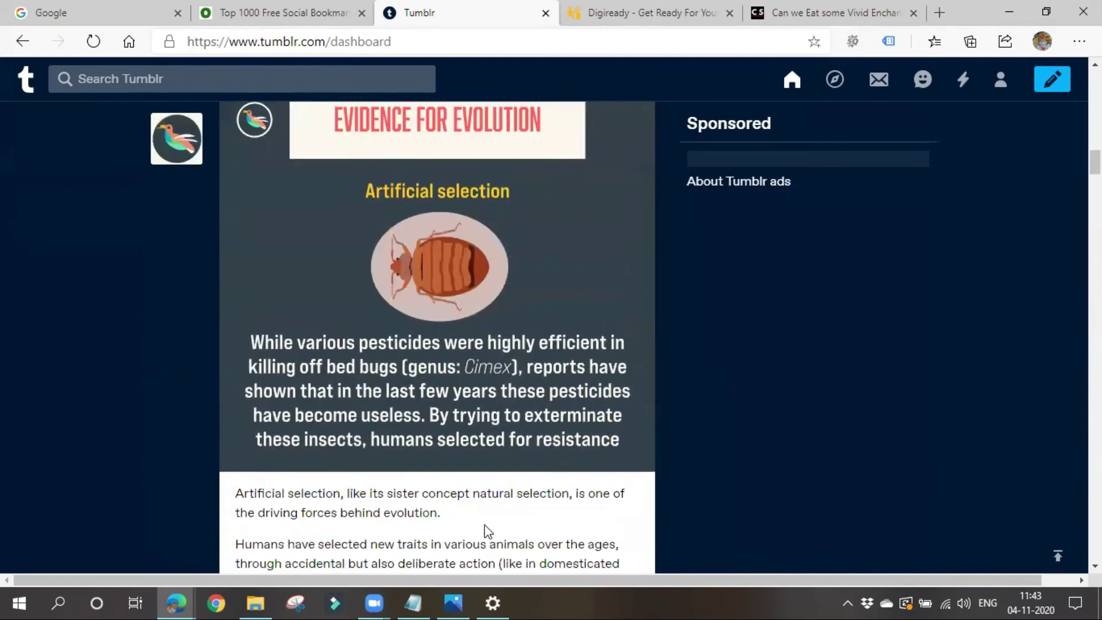
scroll(487, 533, up, 15)
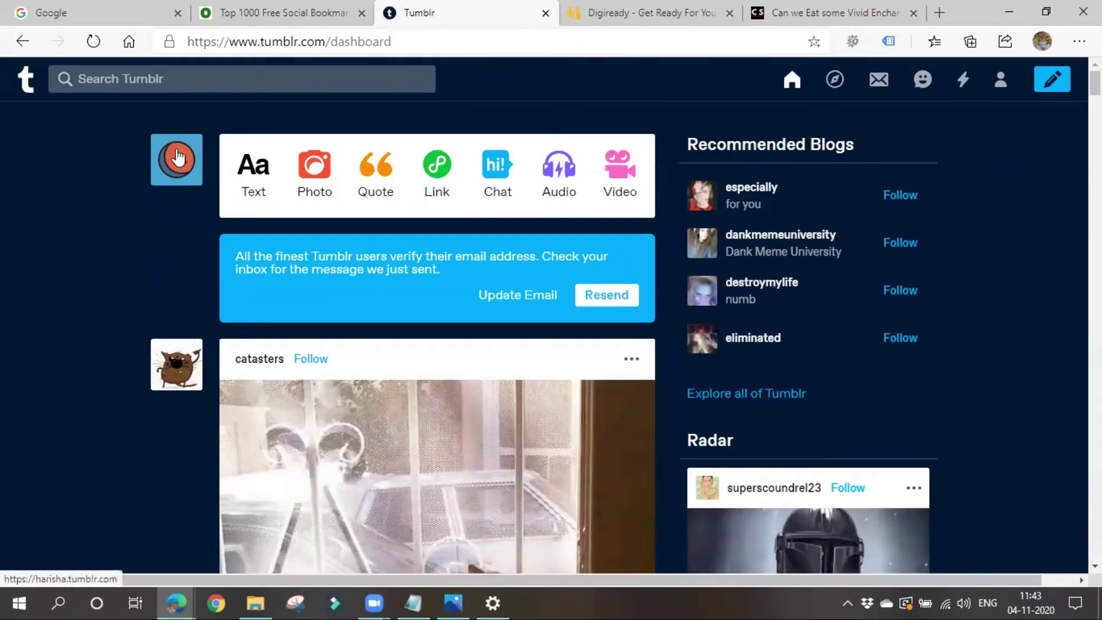
mouse_move(178, 157)
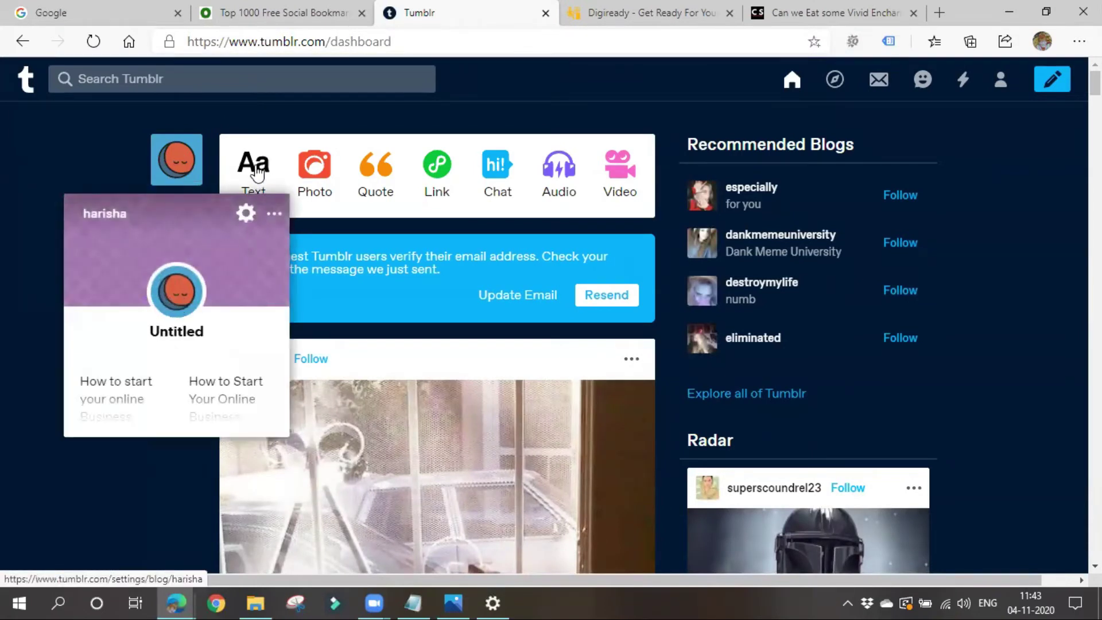
click(245, 213)
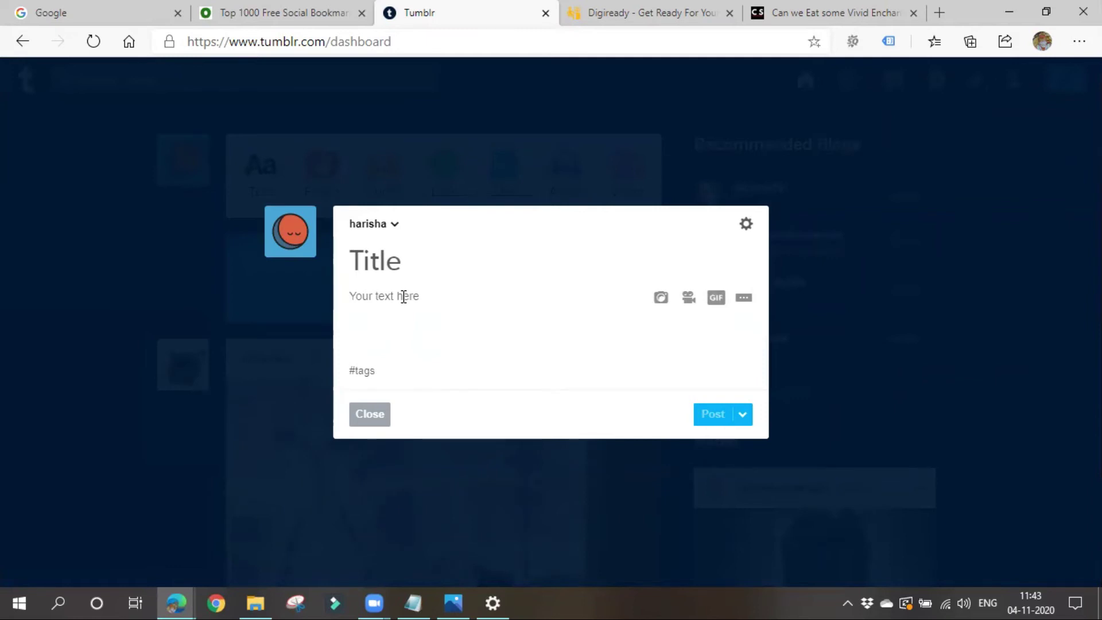
- Title the post 'How to start our online business' and write the Digital Marketing body text
click(392, 265)
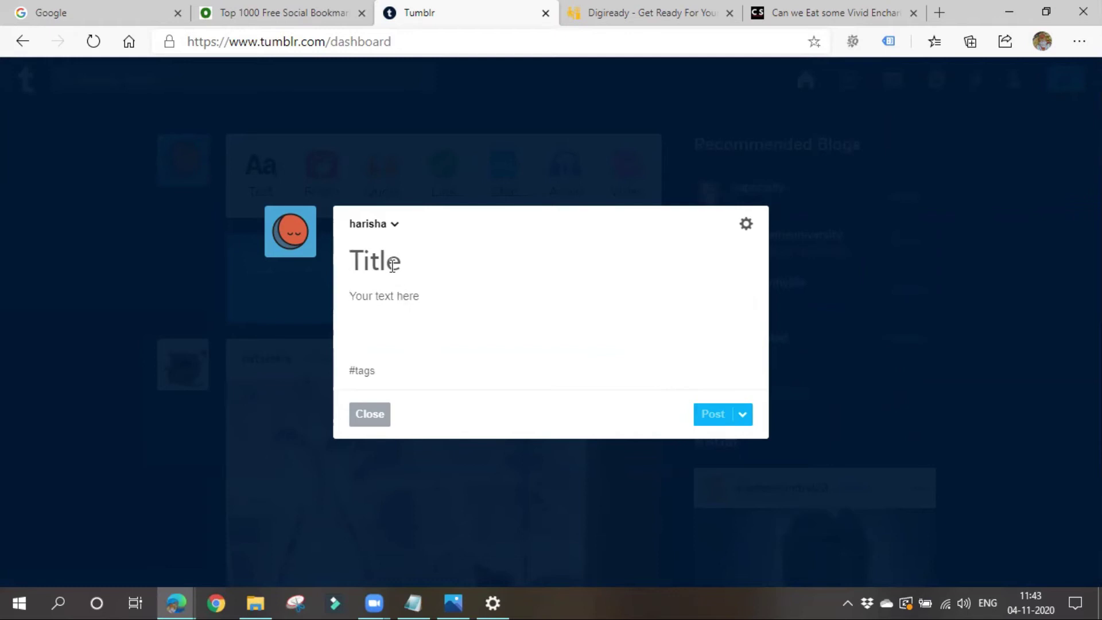
text(D)
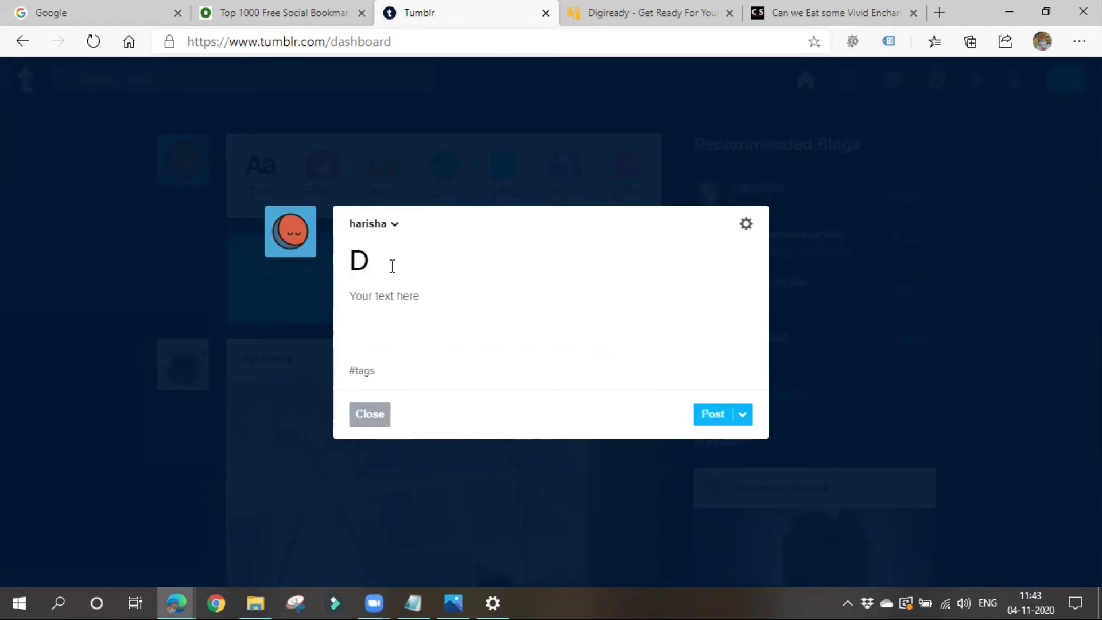
text(igital M)
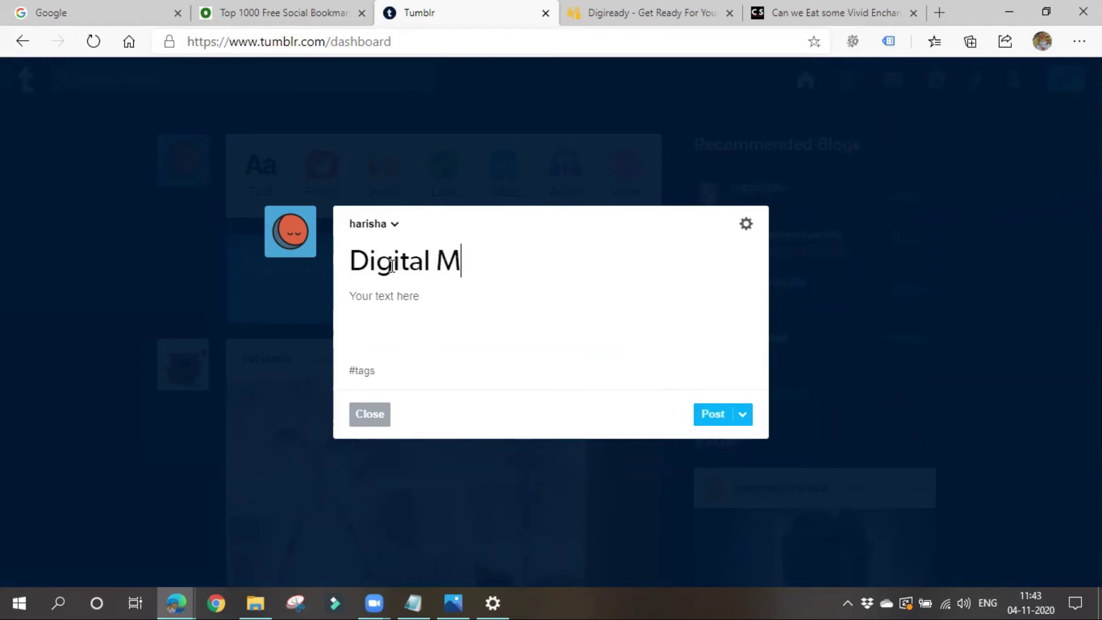
text(arketing)
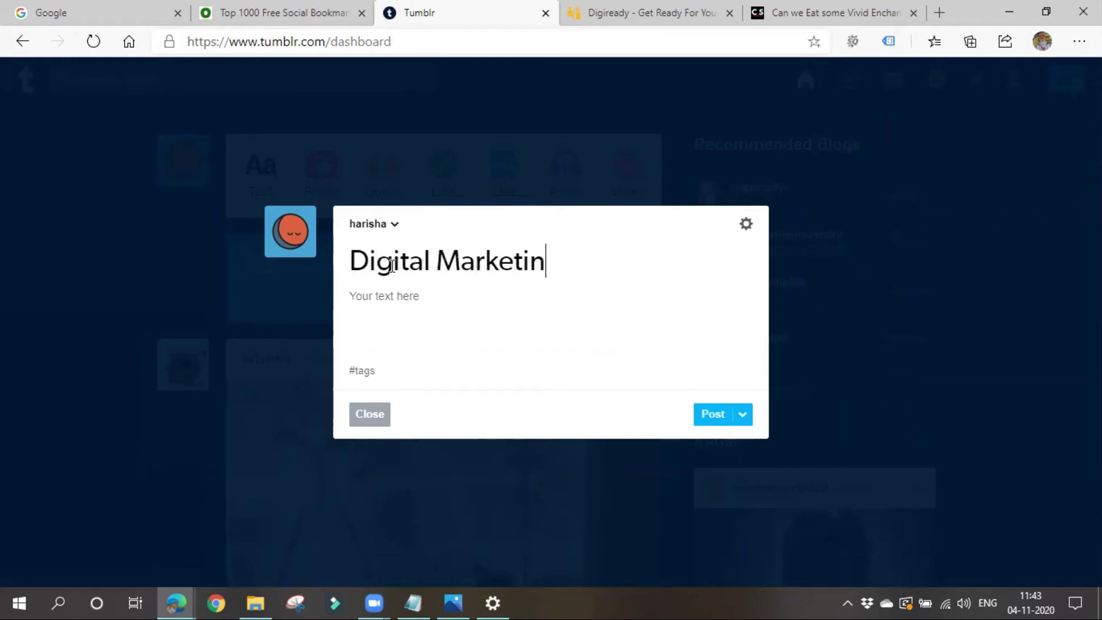
click(394, 296)
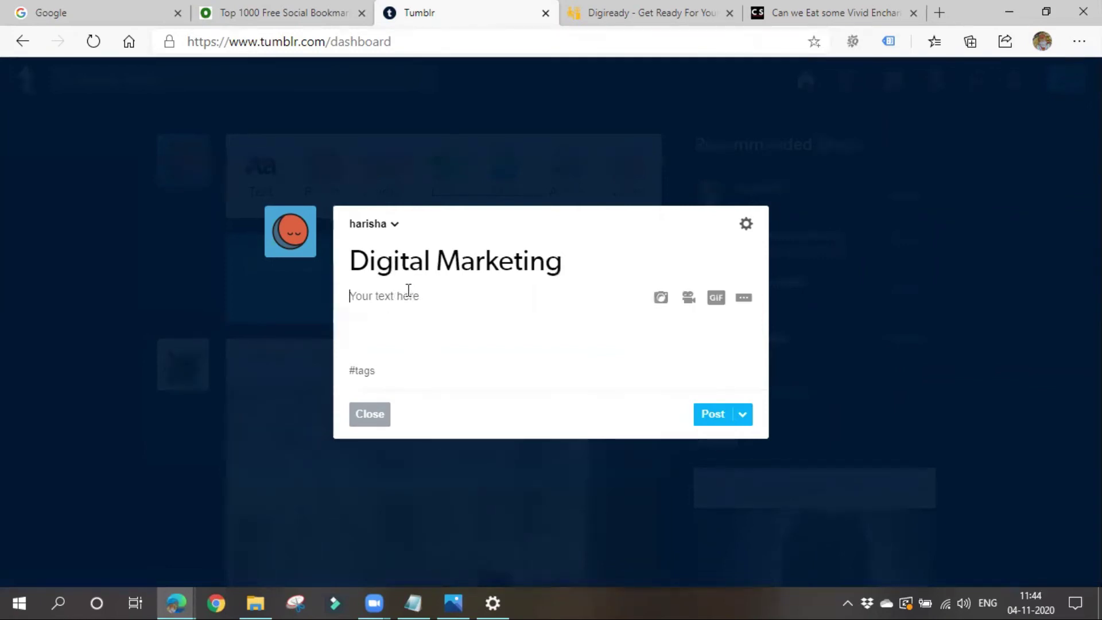
click(351, 259)
drag(350, 259, 595, 265)
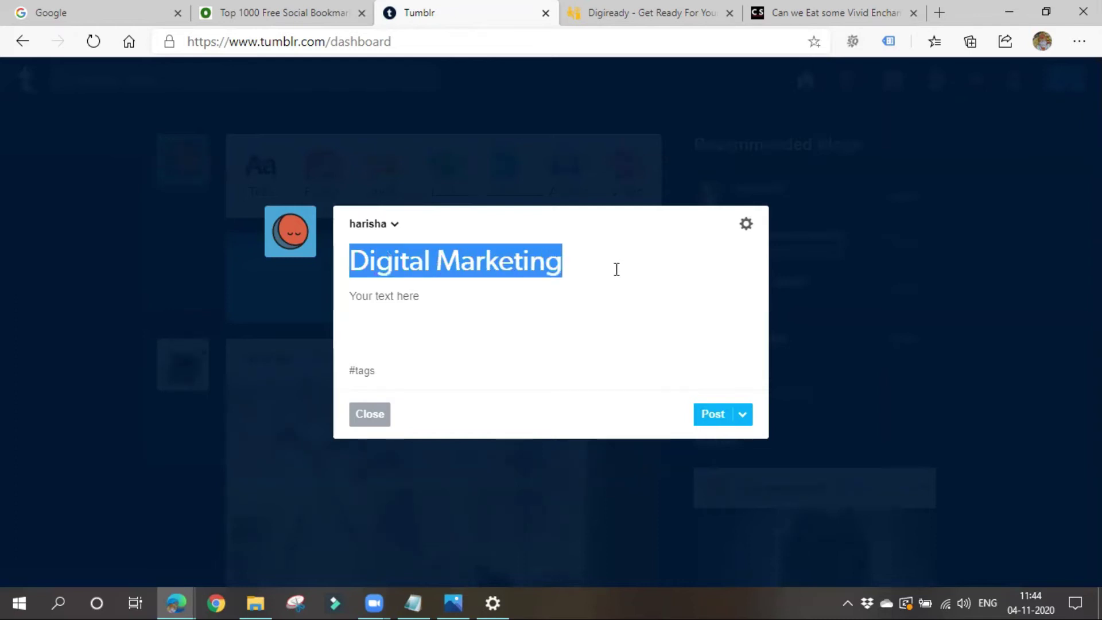
text(How to )
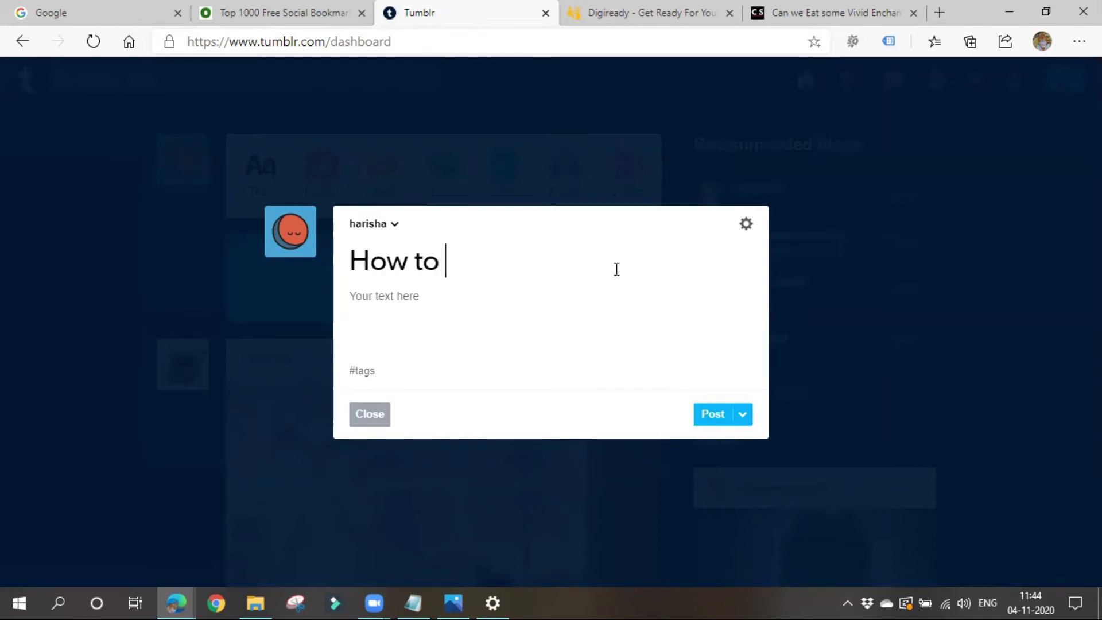
text(start our online business)
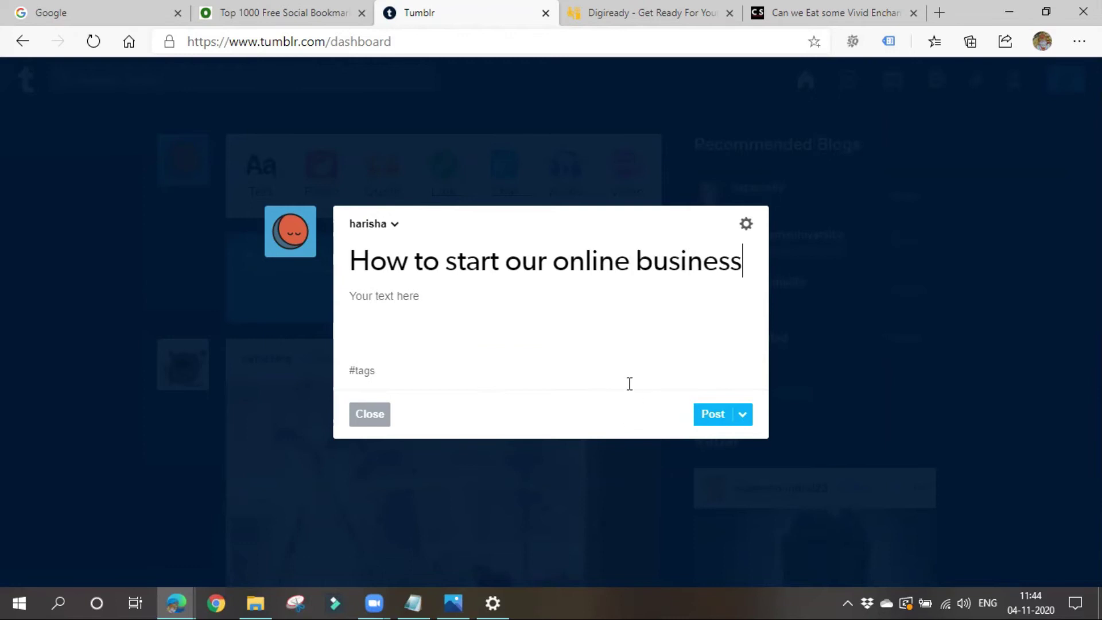
click(428, 314)
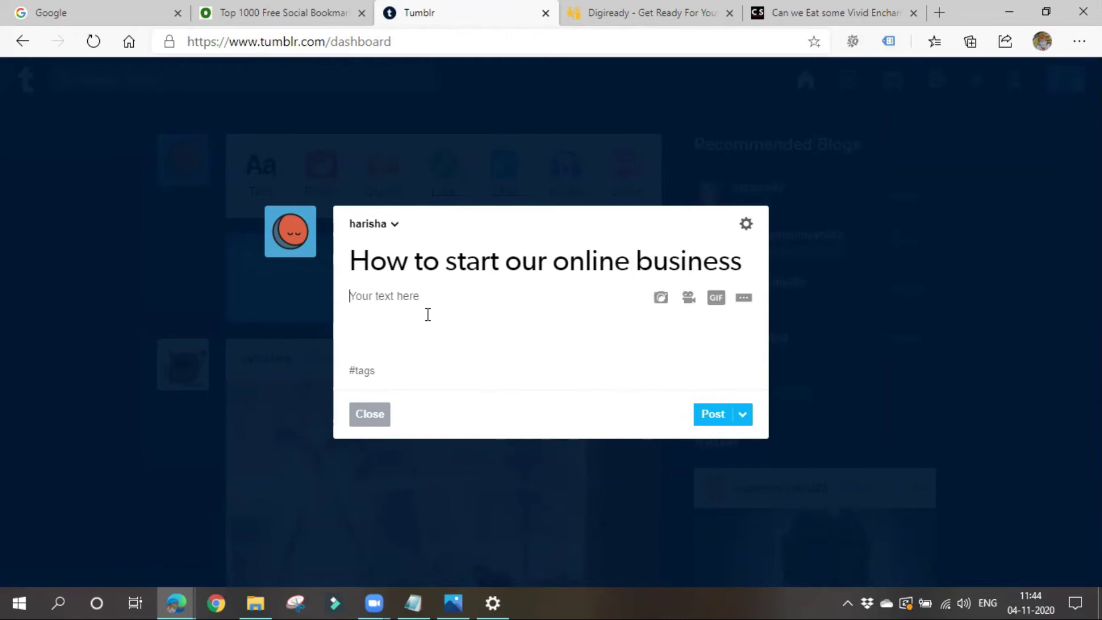
text(you hav)
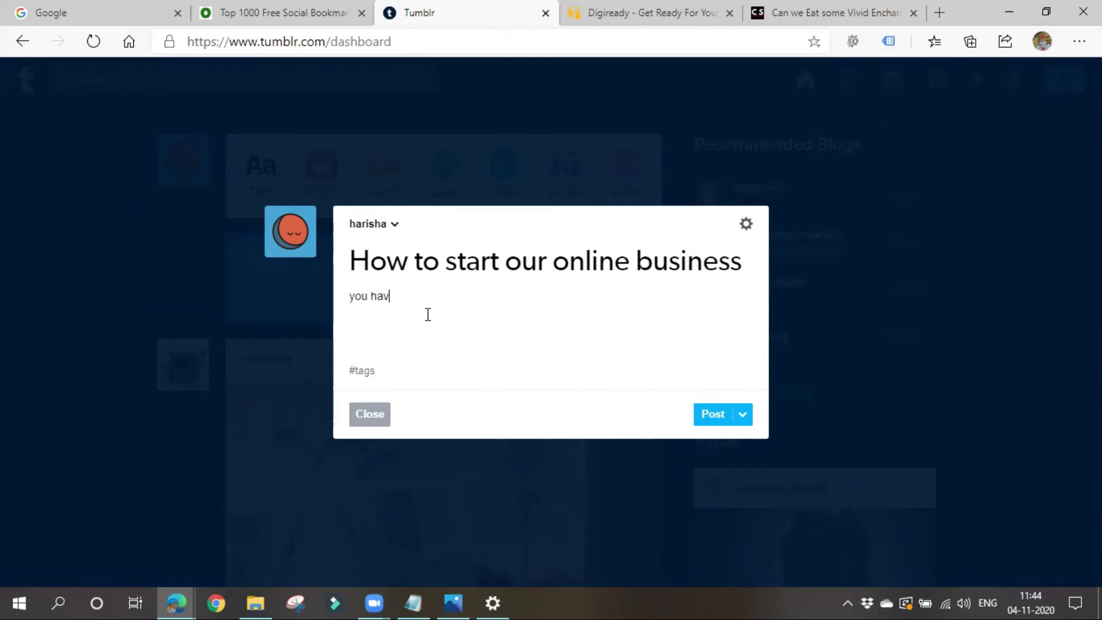
text(e a good business plan)
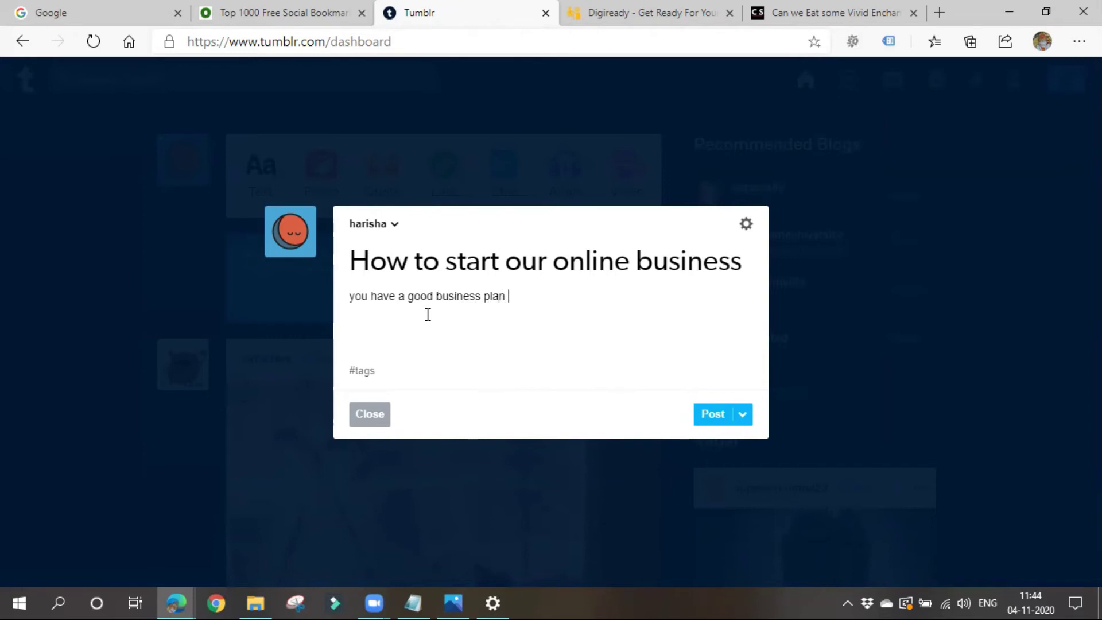
text( and want to go online?? then start)
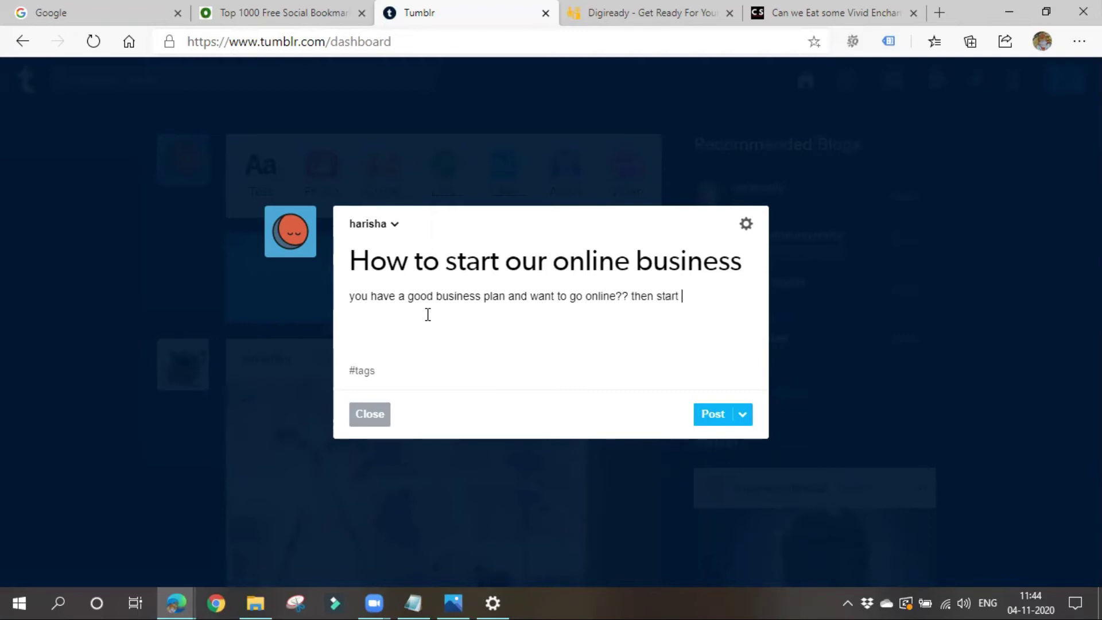
text( learning Digital Marketing and tak)
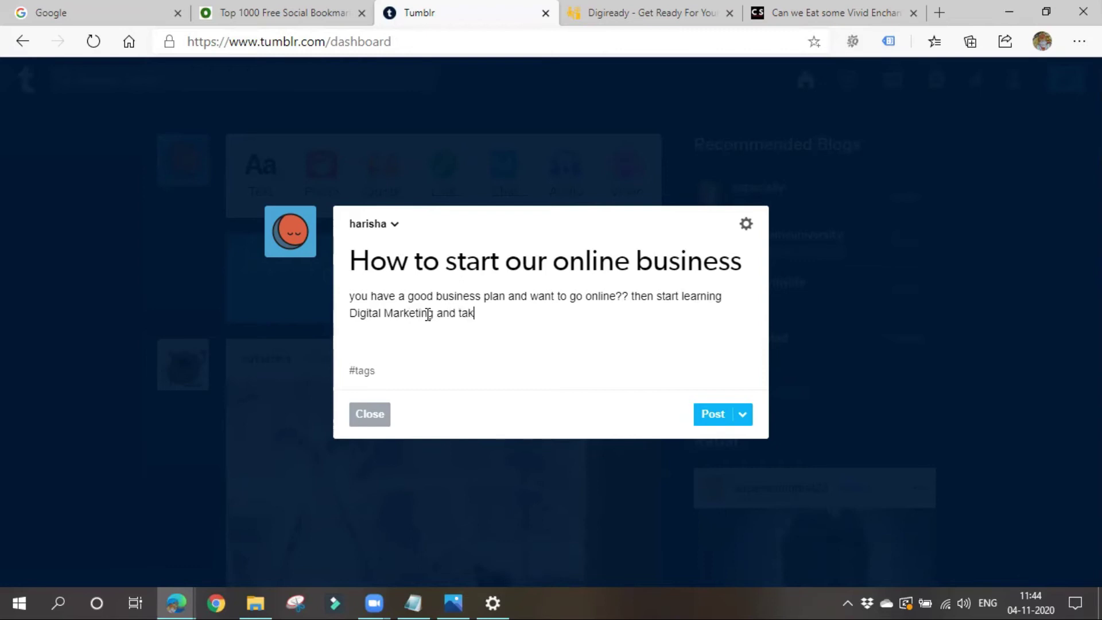
text(e your business to next )
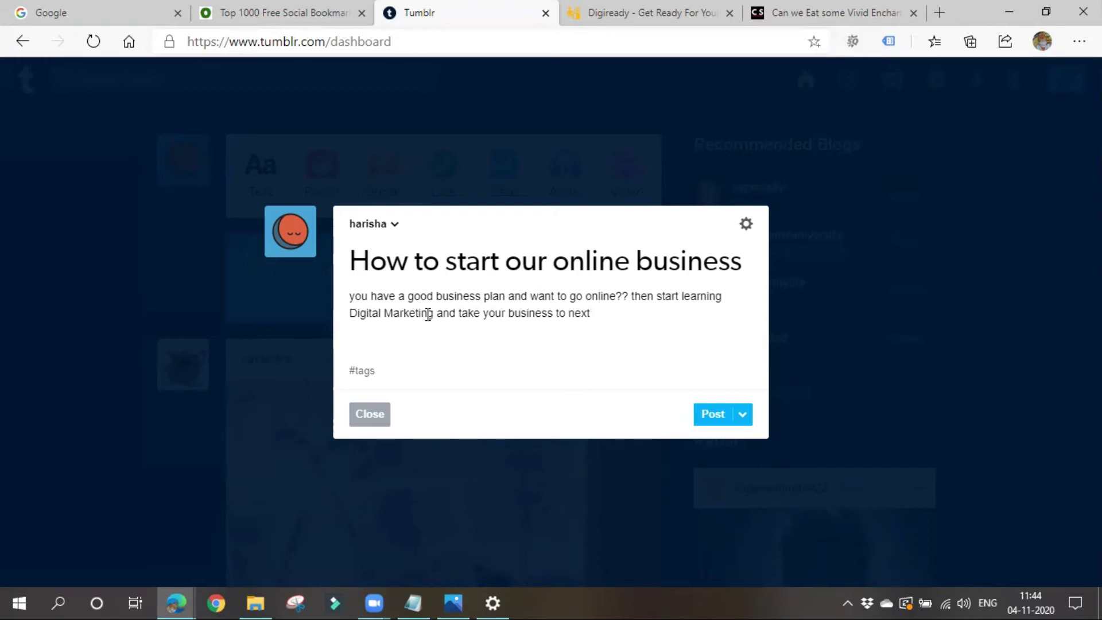
text(level??)
- Tag the post #digitalmarketing and #online business, removing an accidental online bullying tag
click(384, 378)
click(604, 357)
text(digi)
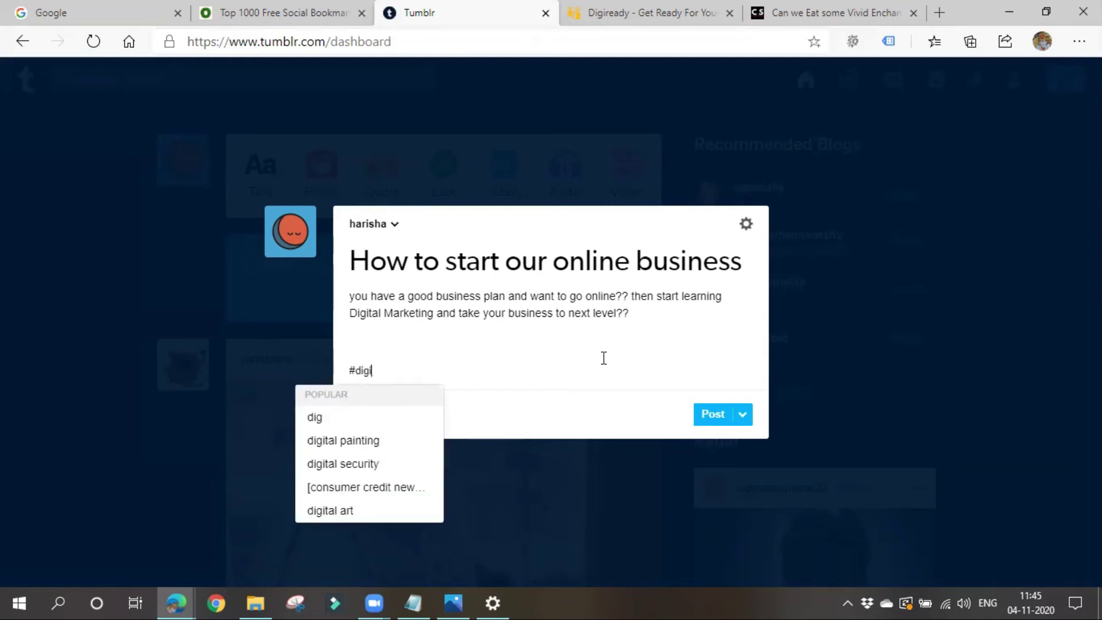
text(tal)
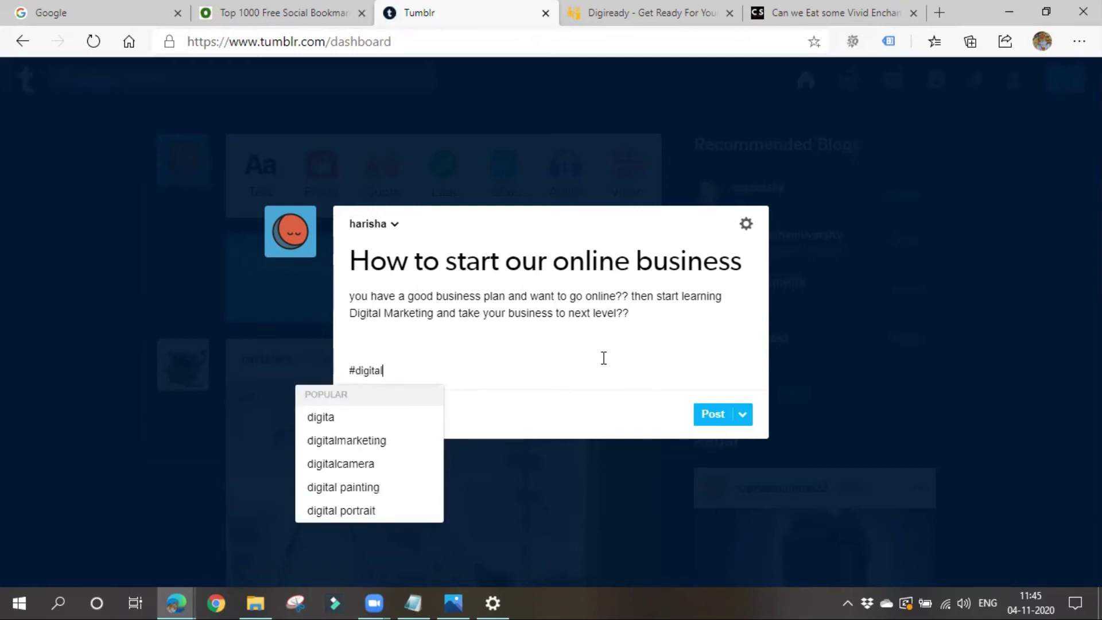
click(344, 440)
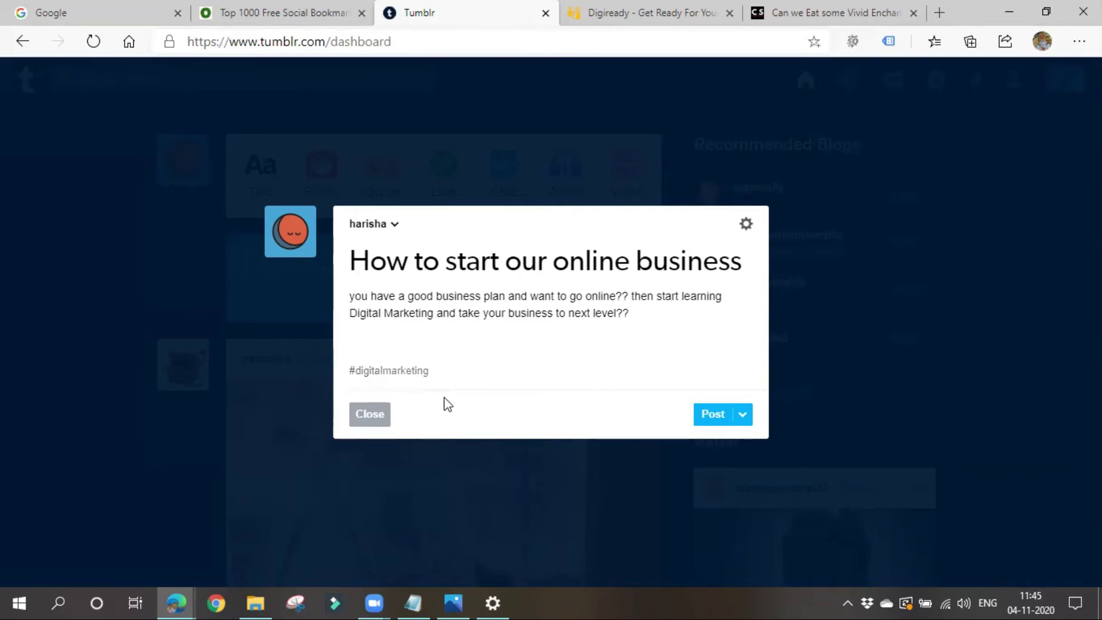
text(online )
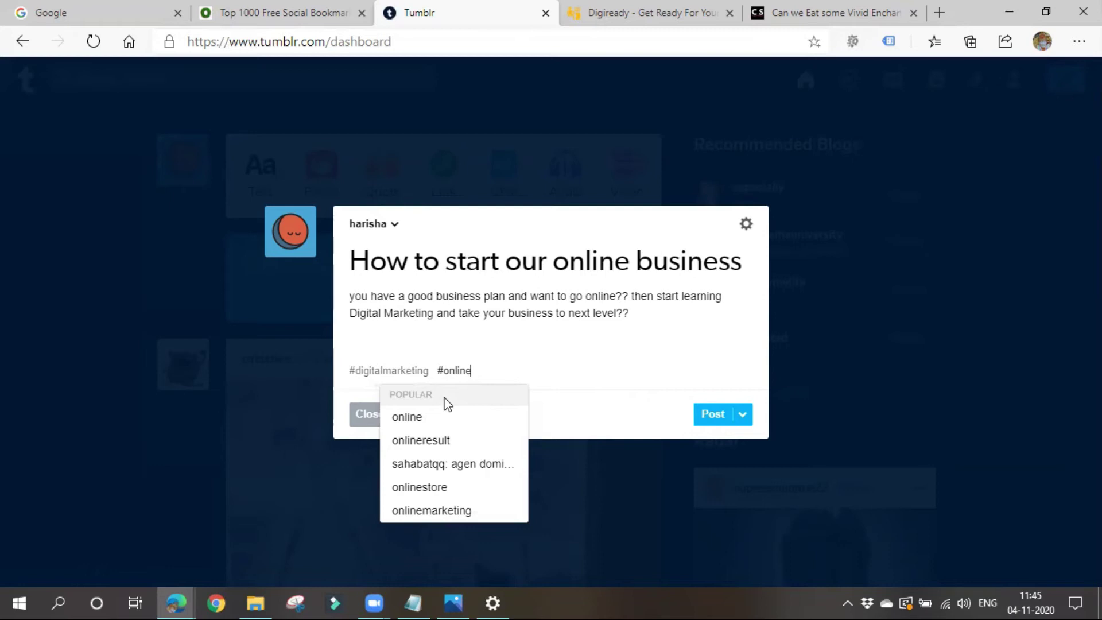
text(bu)
text(l)
click(467, 437)
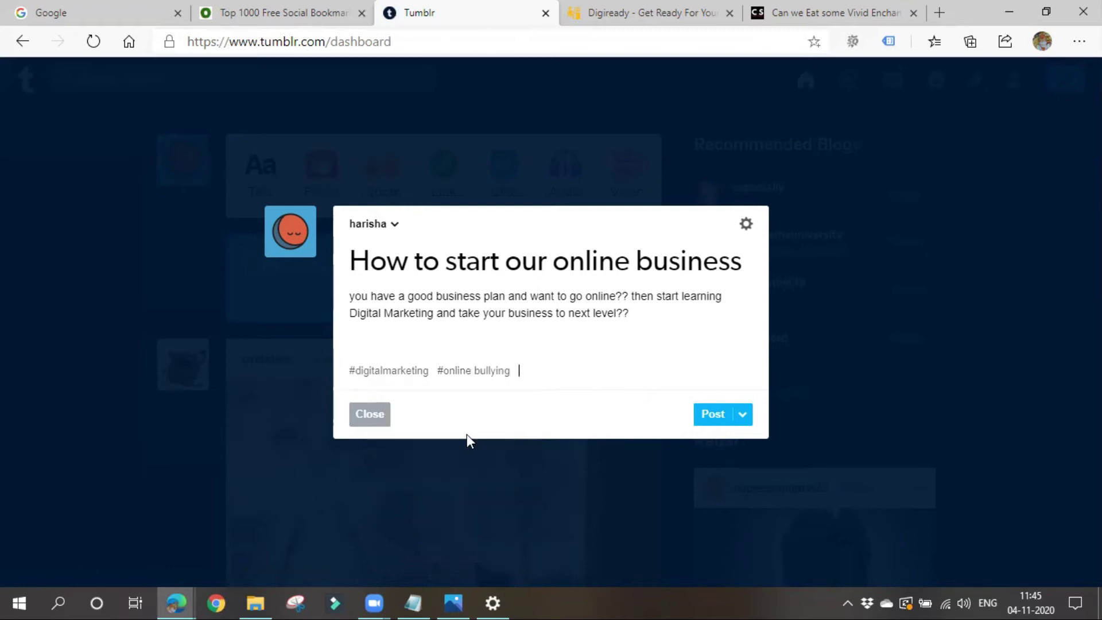
click(503, 379)
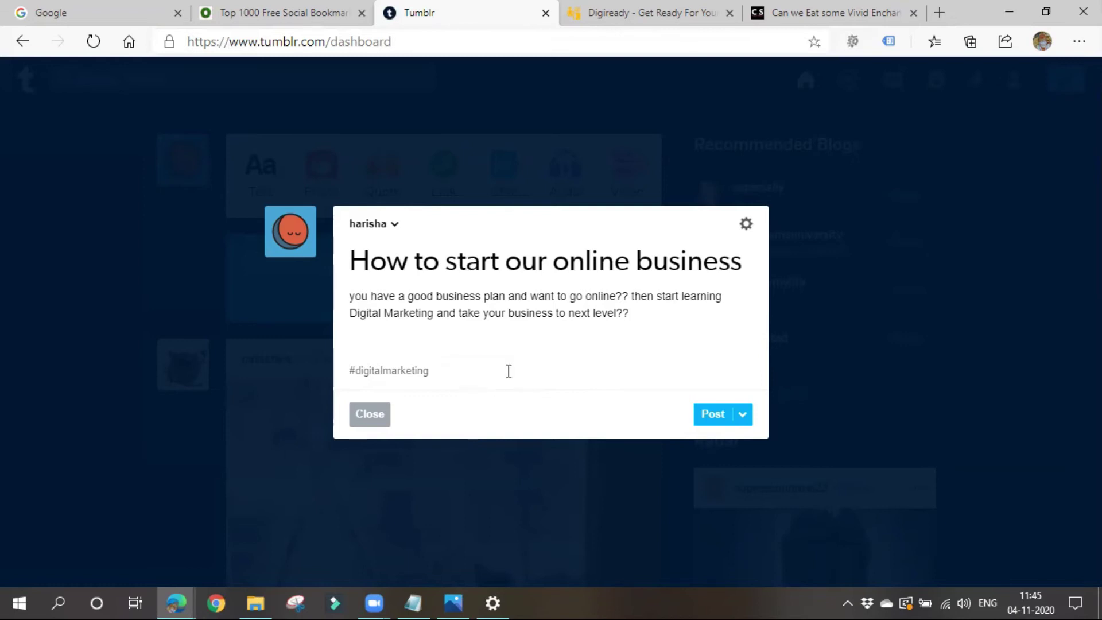
text(#onlin)
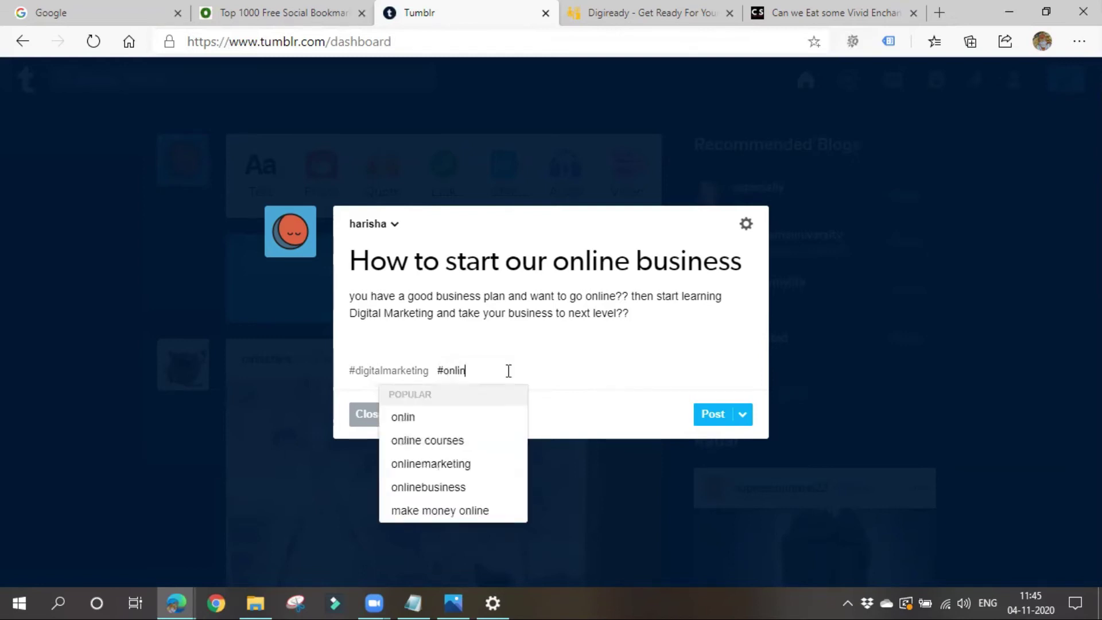
text(e bus)
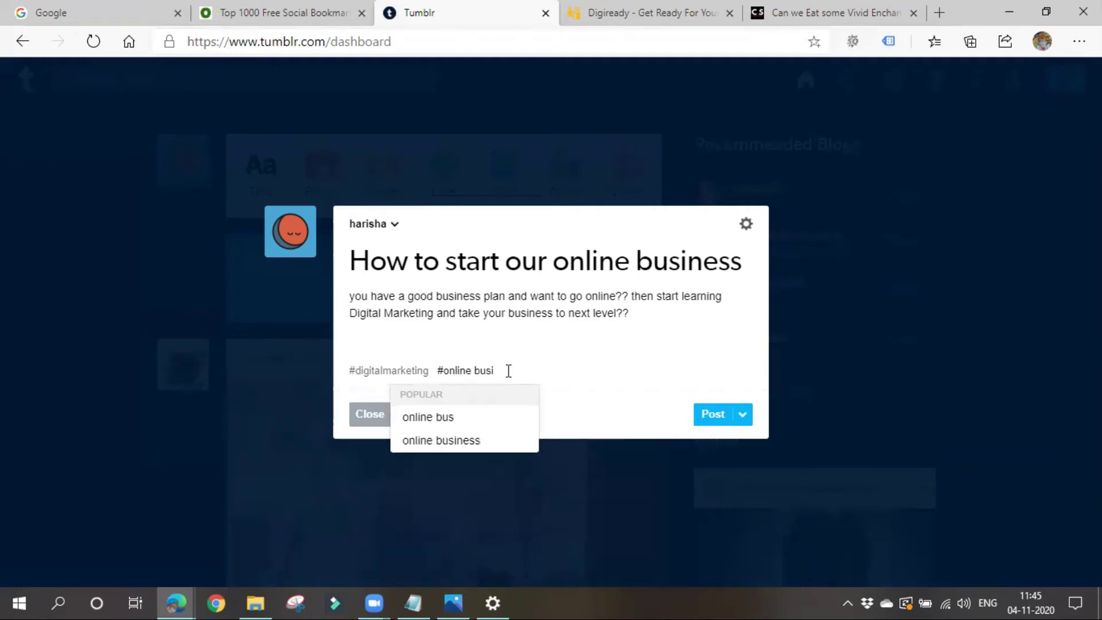
click(492, 433)
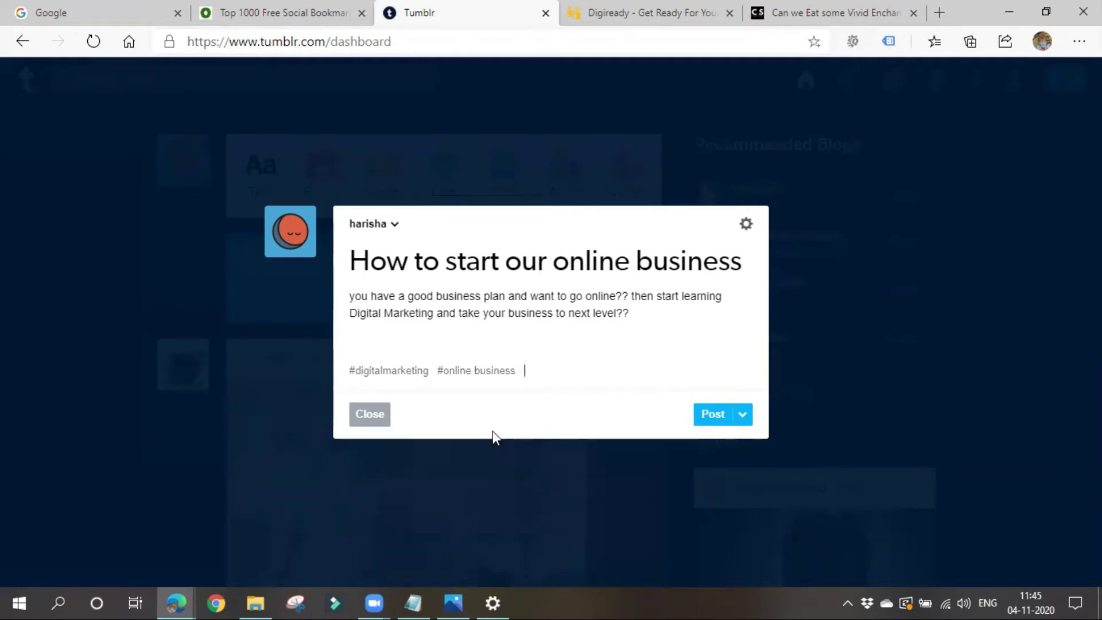
double_click(528, 315)
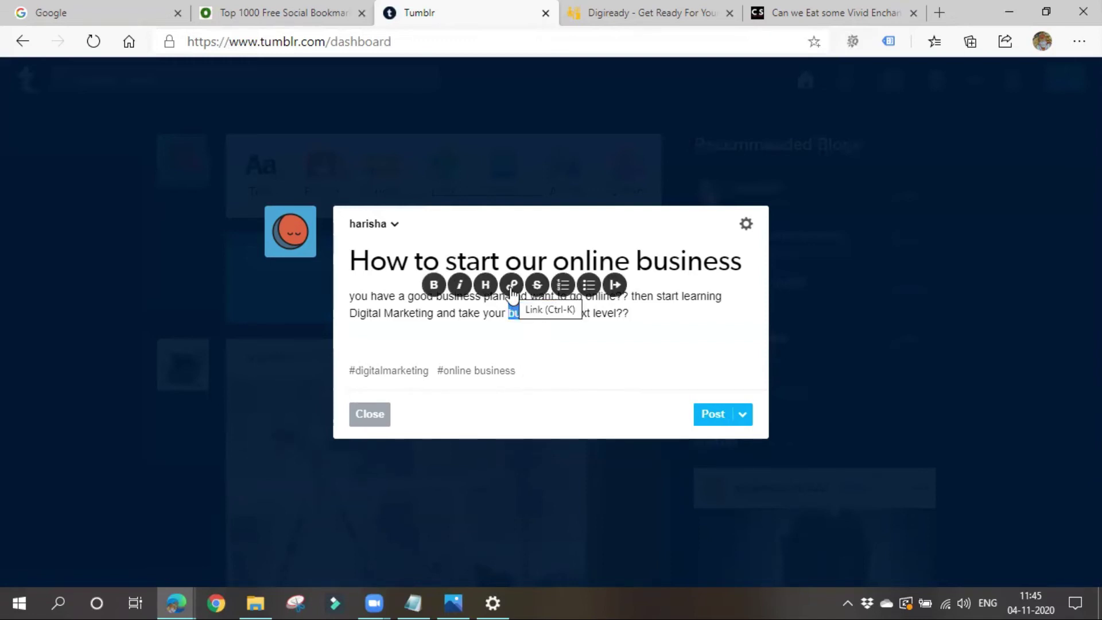
click(499, 330)
drag(351, 310, 434, 315)
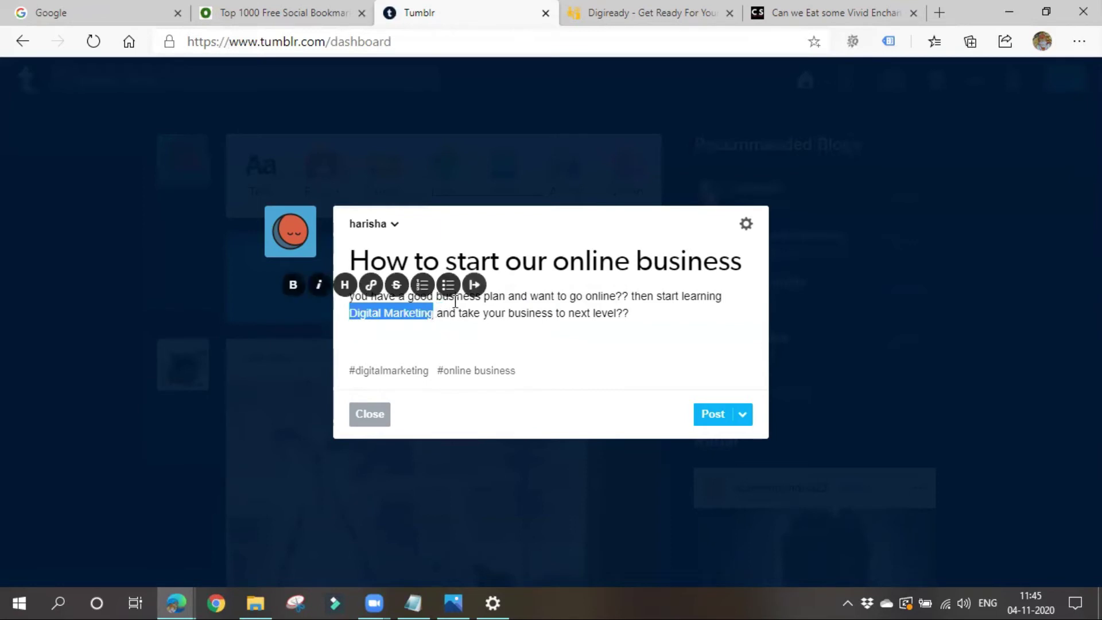
click(371, 285)
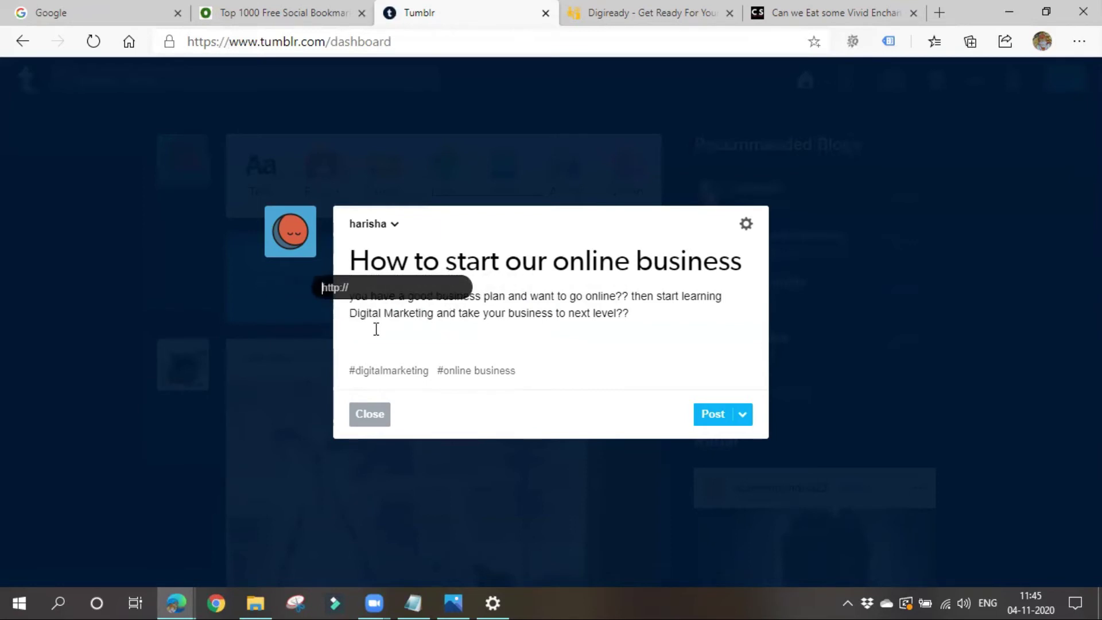
text(https://www.digiready.in/)
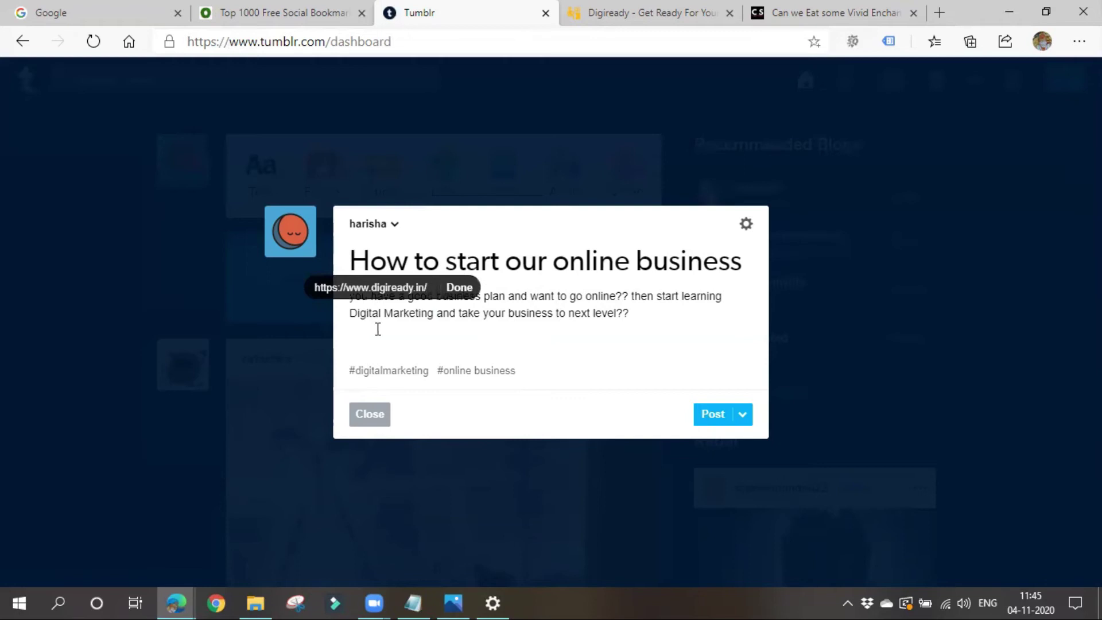
click(457, 287)
- Make the word 'business' in the body bold
double_click(470, 300)
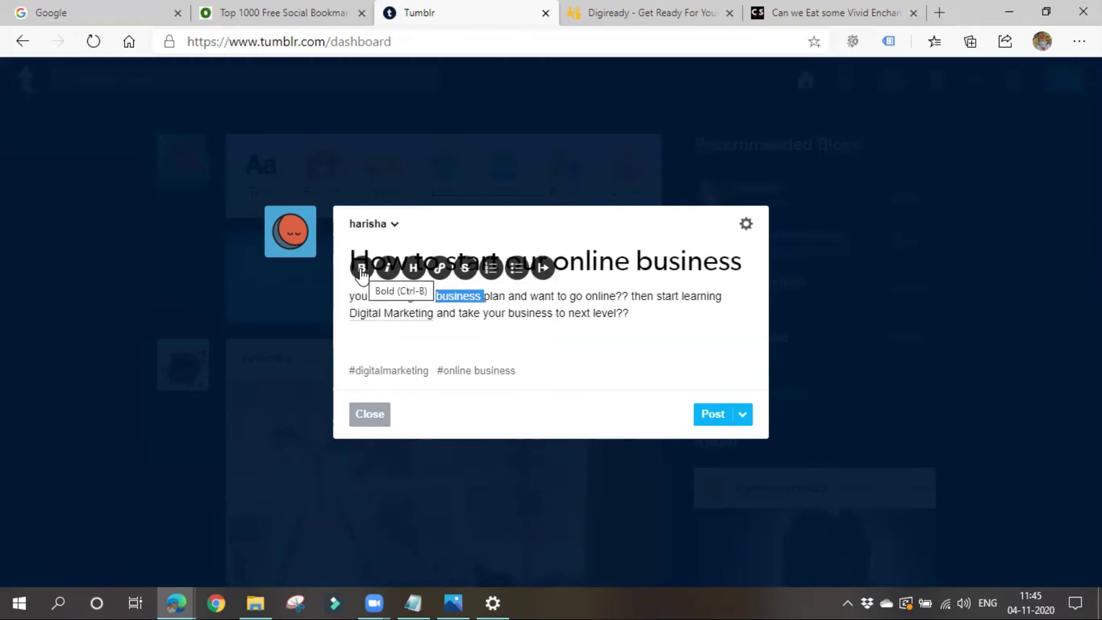
click(516, 361)
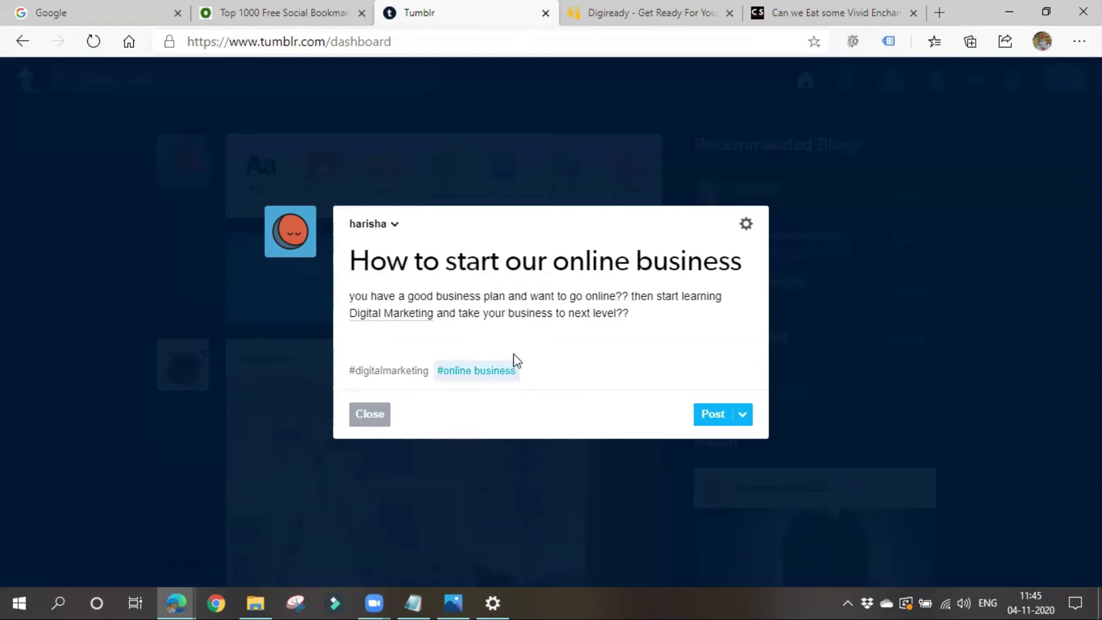
double_click(528, 312)
click(434, 284)
click(536, 362)
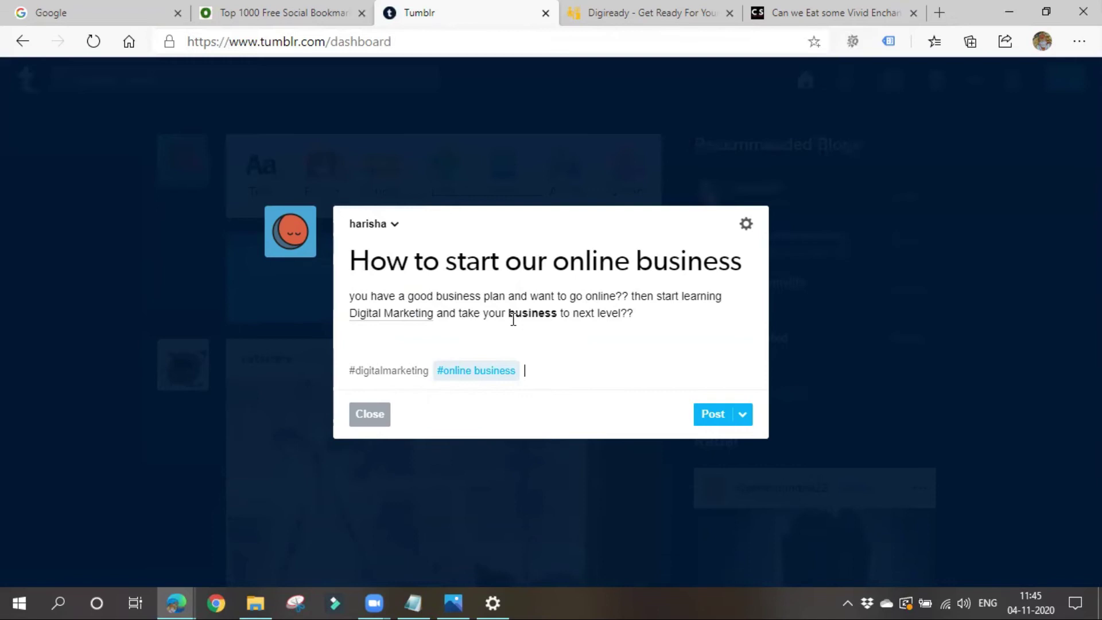
- Try scheduling the Tumblr post, then publish 'How to start our online business' immediately
click(746, 416)
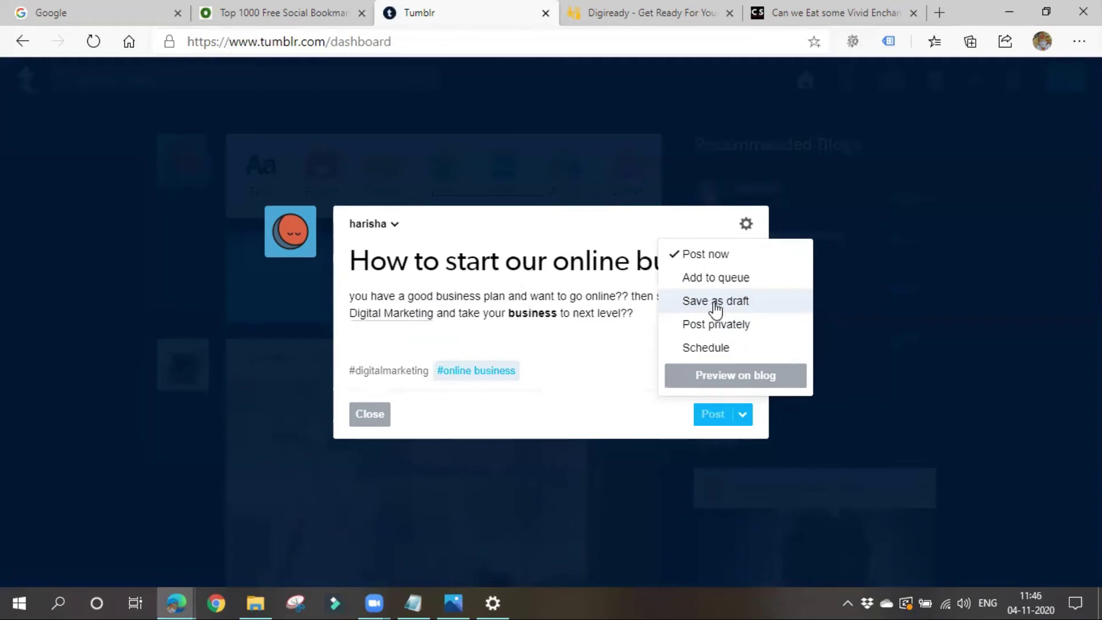
click(722, 351)
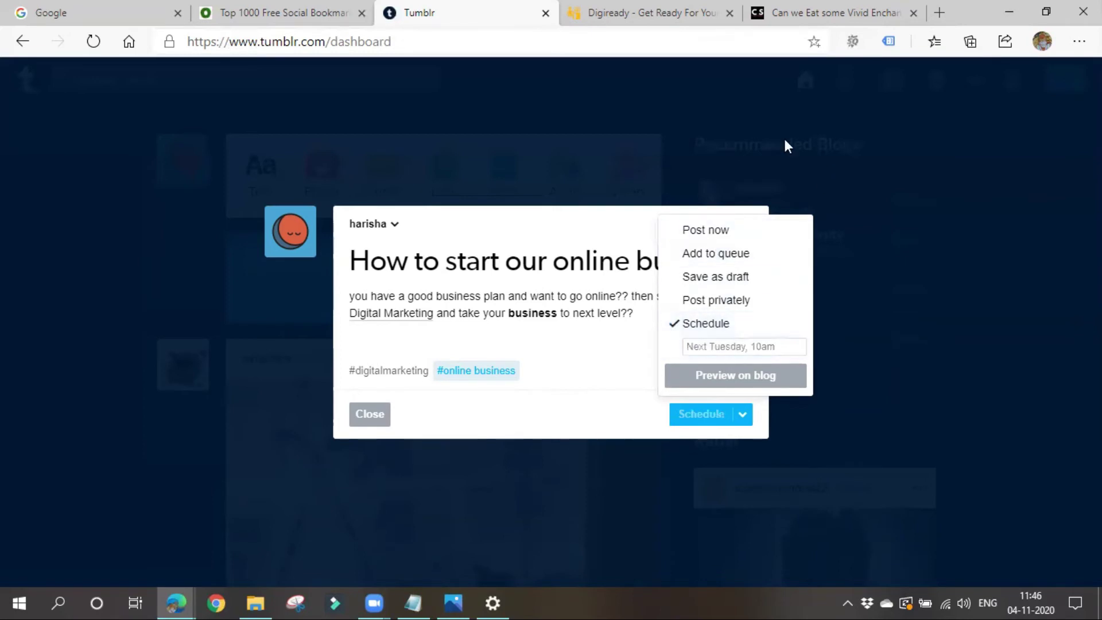
click(561, 360)
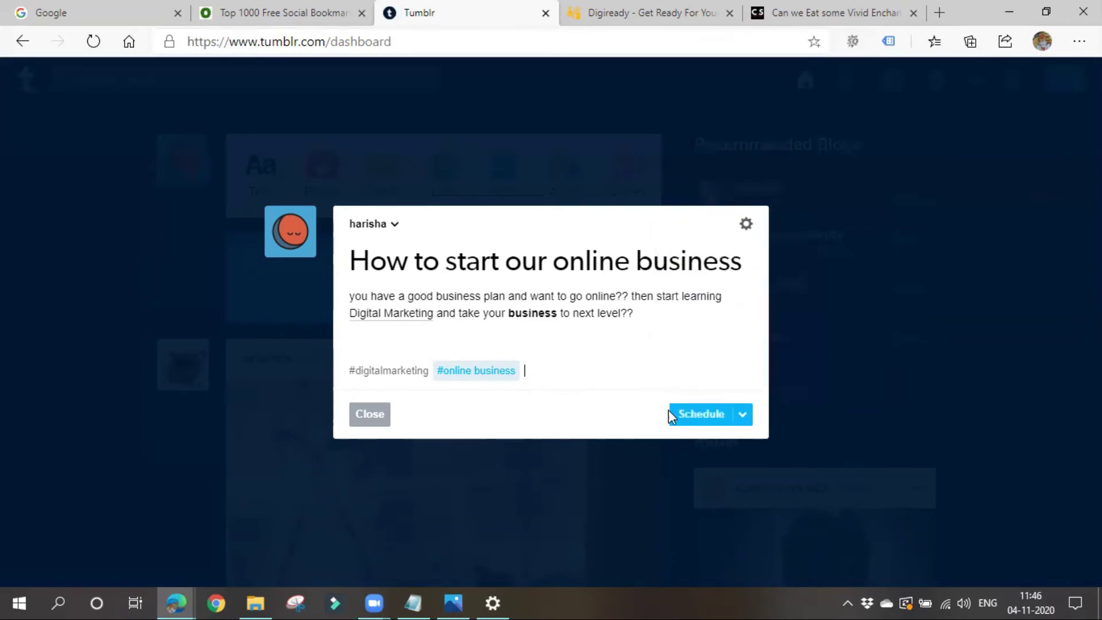
click(741, 415)
click(714, 234)
click(705, 417)
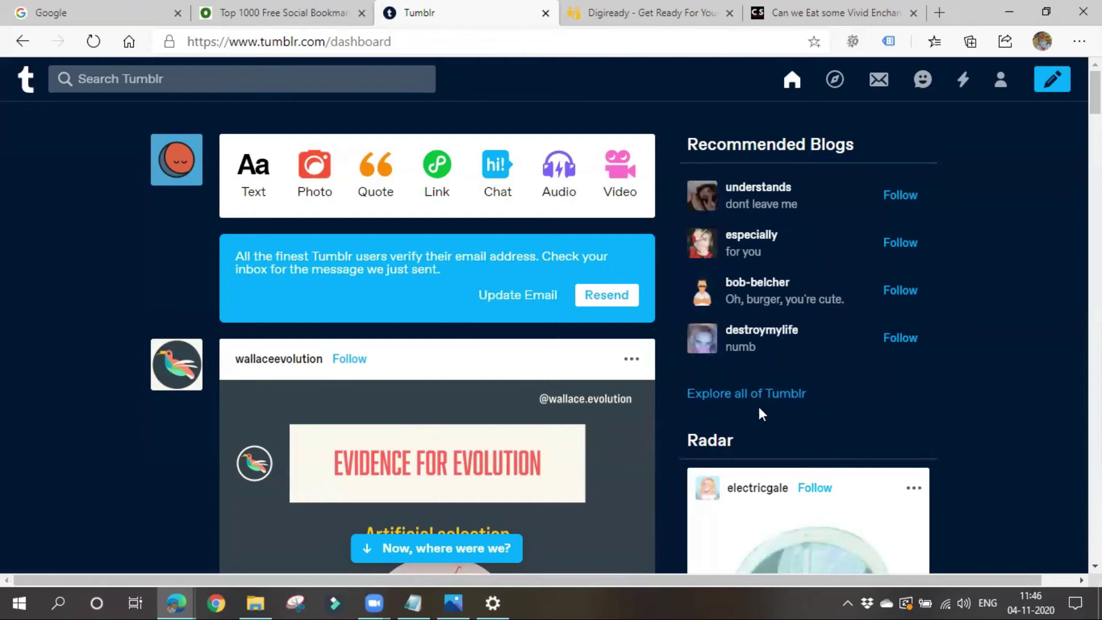
- Scroll and reload the Tumblr dashboard, then bring up the account menu
scroll(475, 459, down, 6)
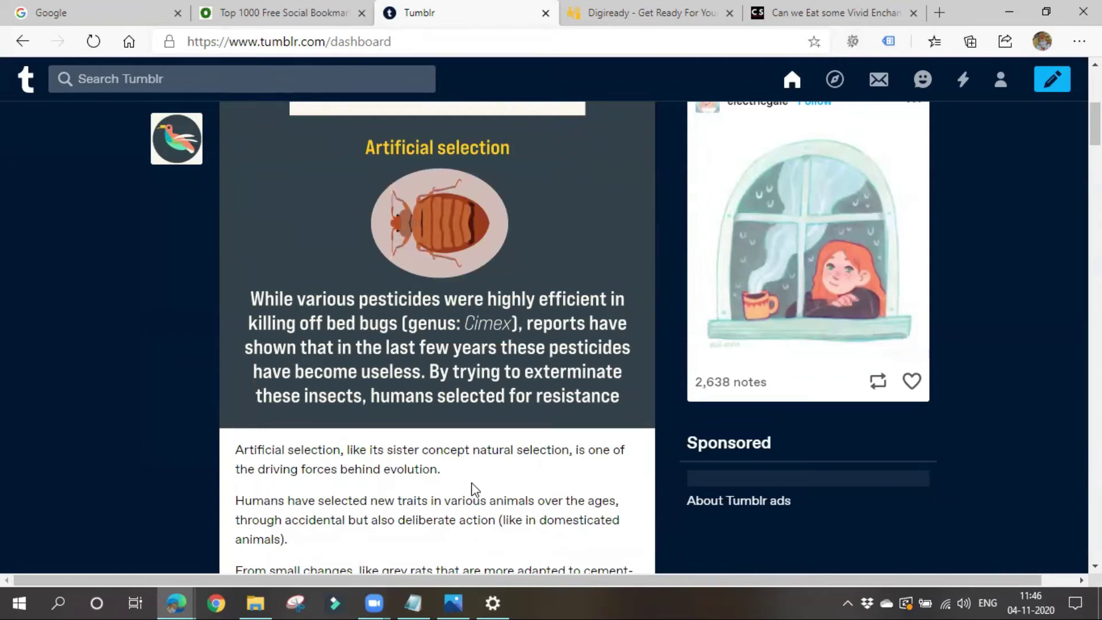
scroll(852, 465, down, 5)
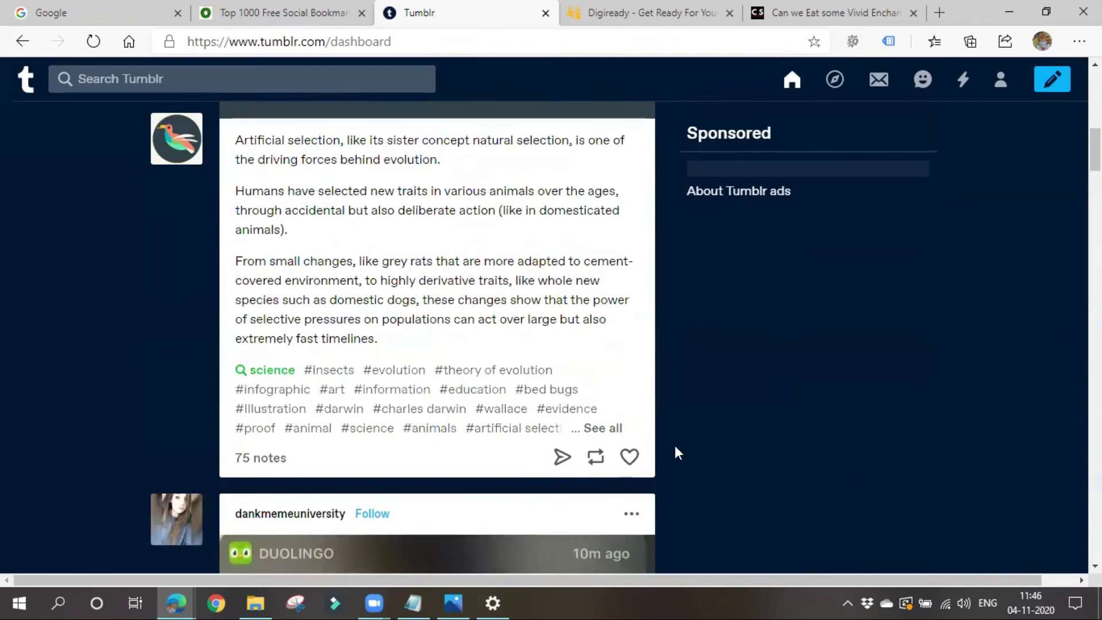
scroll(542, 494, up, 6)
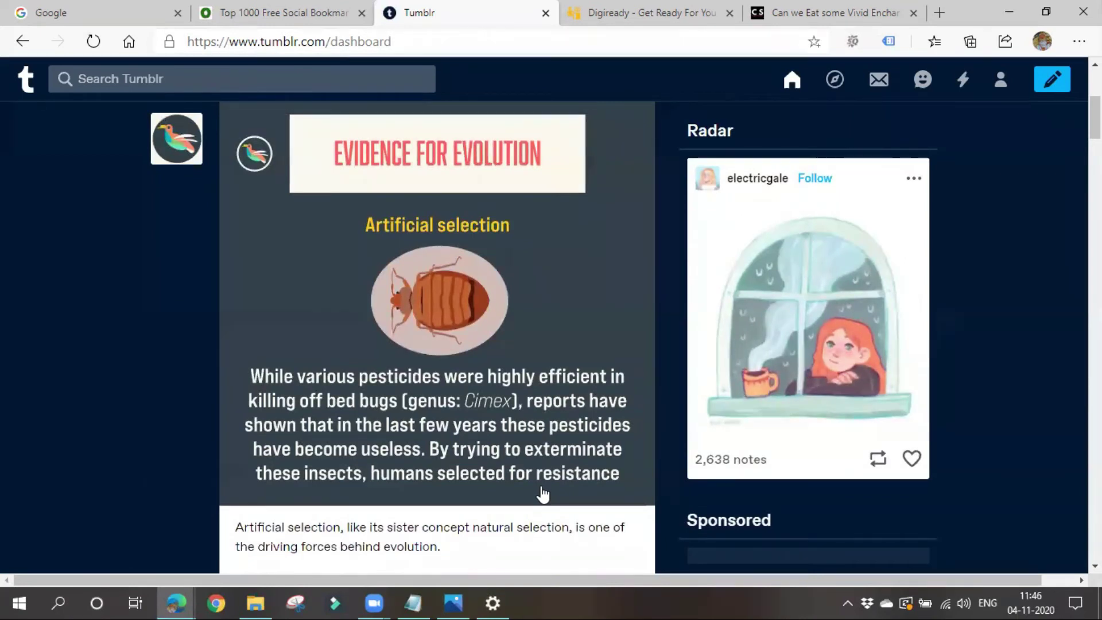
scroll(727, 451, up, 5)
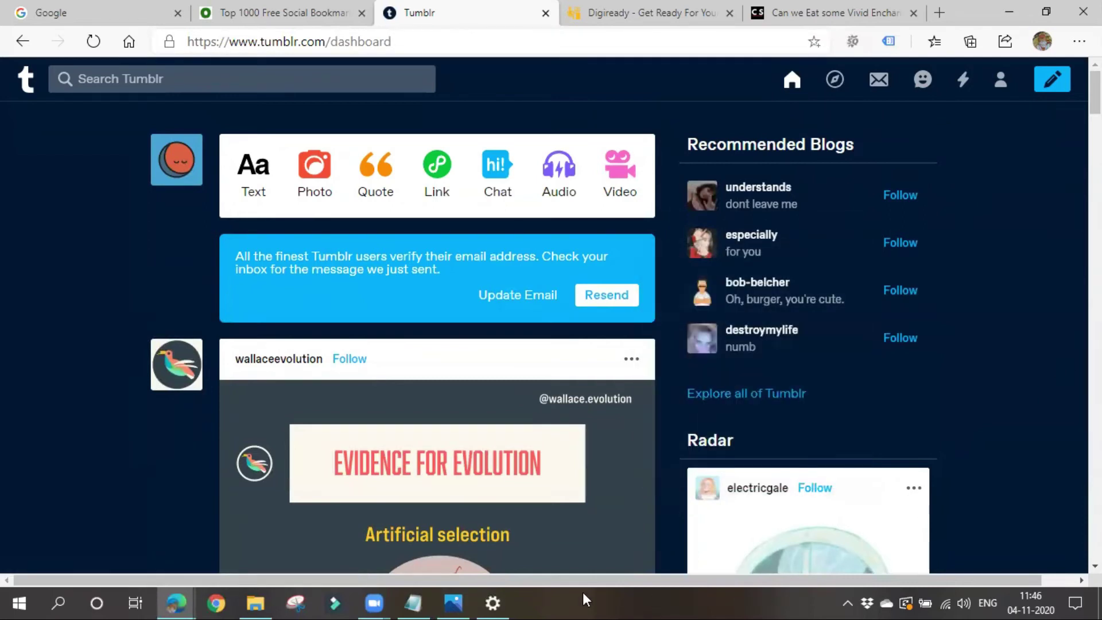
key(alt+Left)
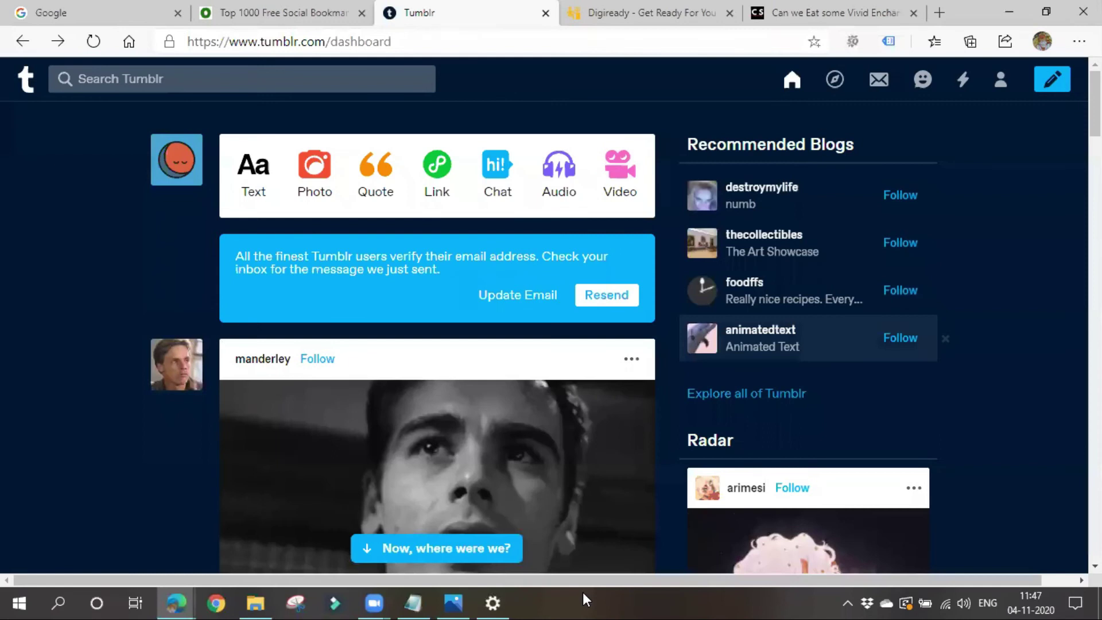
click(1000, 80)
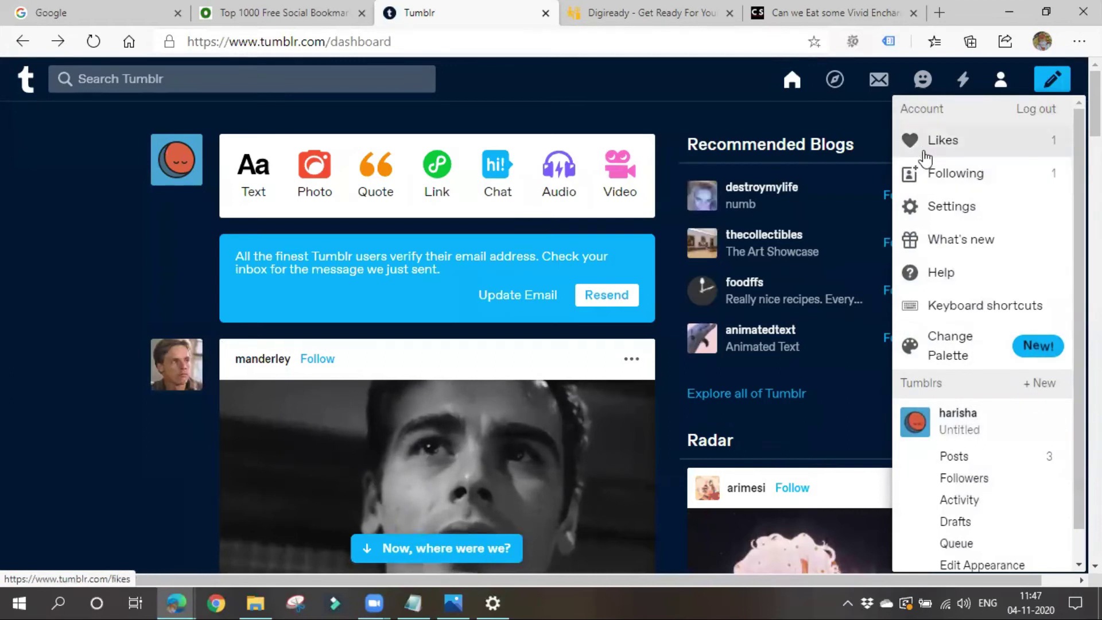
- Go to the blog's posts page, like 'How to start your online Business', and reload
click(1014, 455)
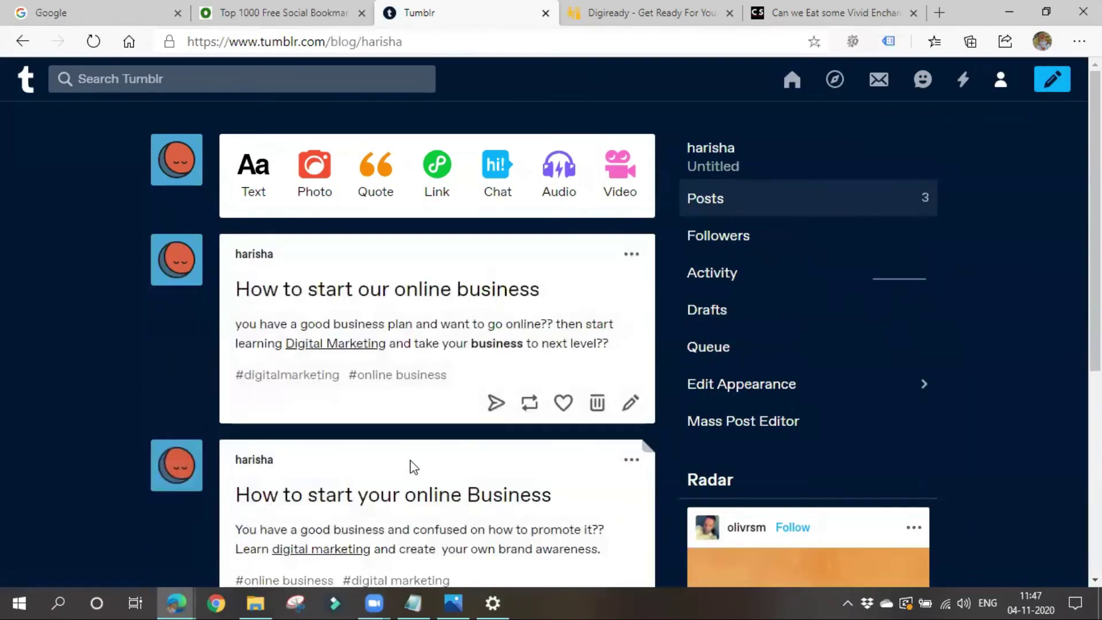
scroll(410, 467, down, 7)
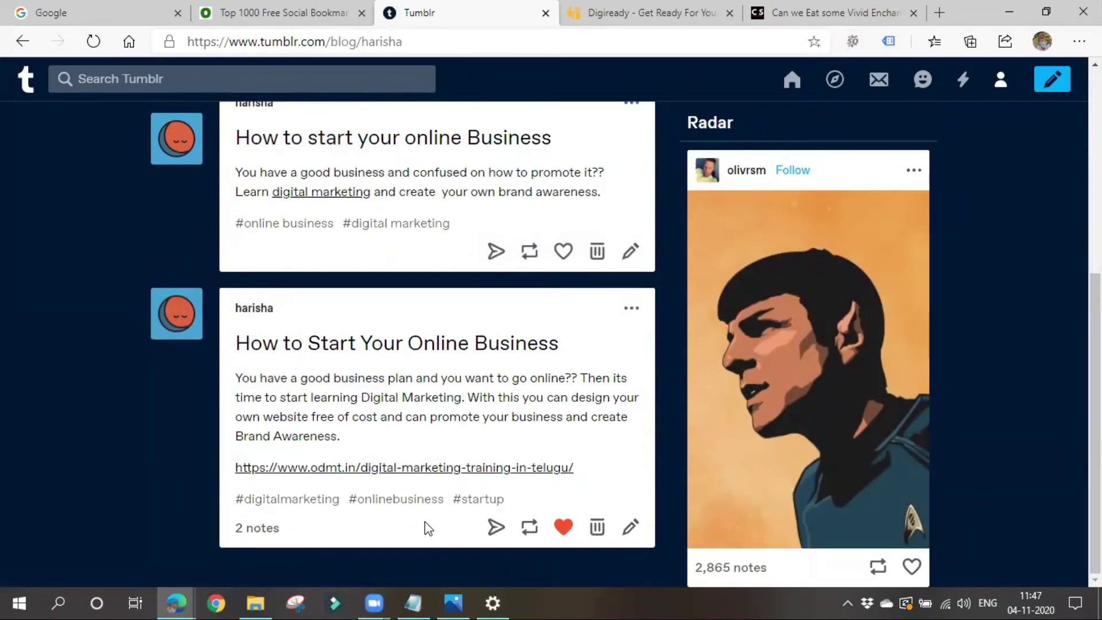
click(564, 251)
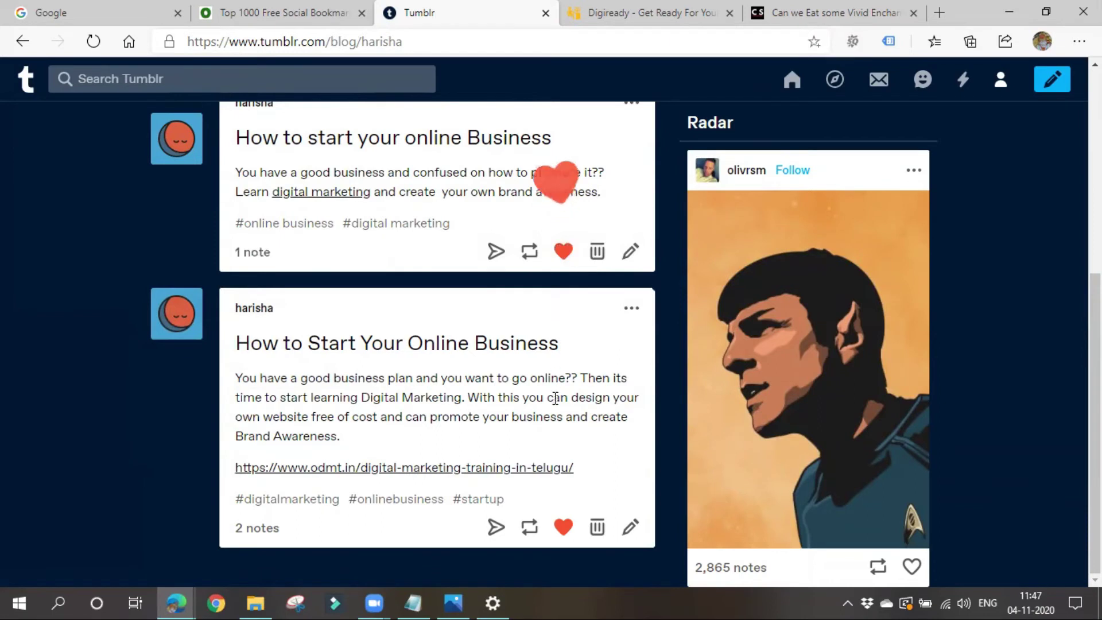
right_click(556, 398)
click(574, 115)
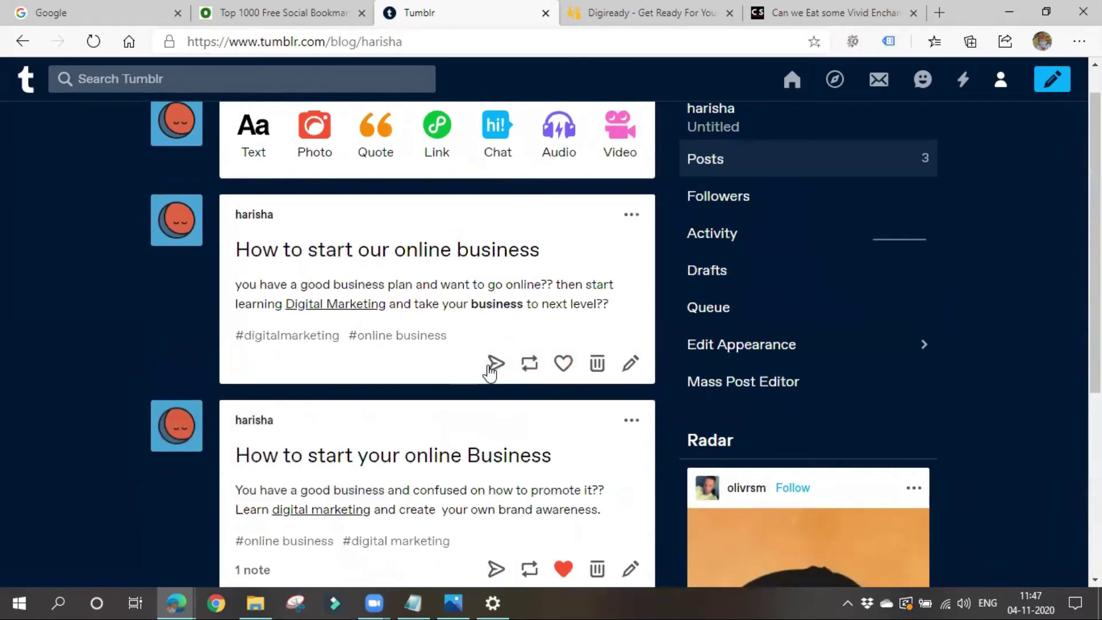
- Glance at the SEO techniques image in Photos, then return to the blog posts
scroll(367, 427, up, 1)
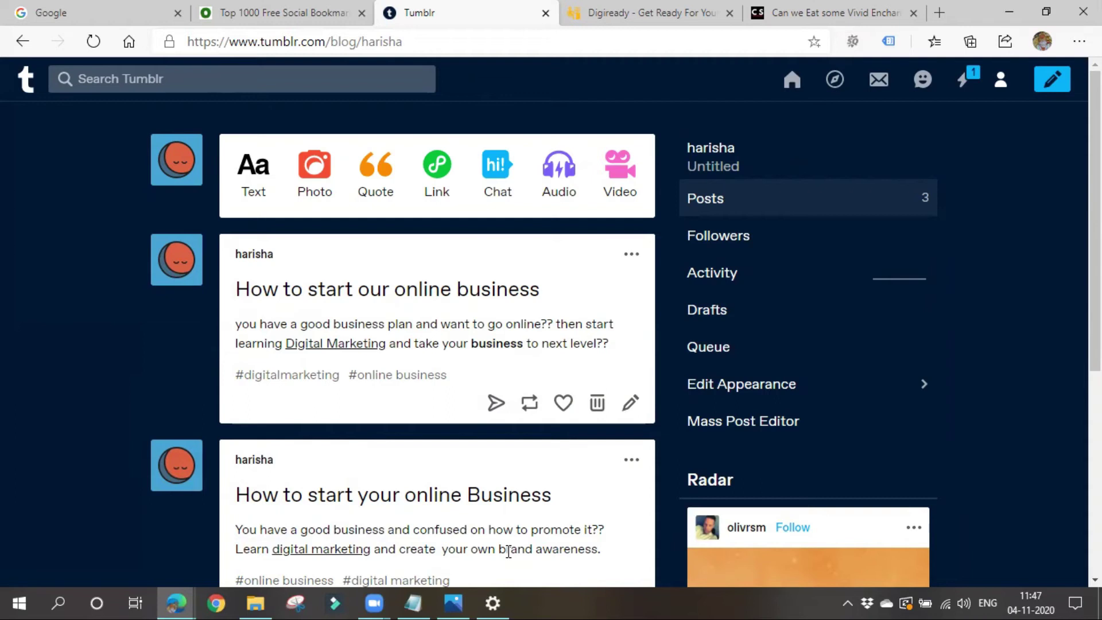
key(alt+Tab)
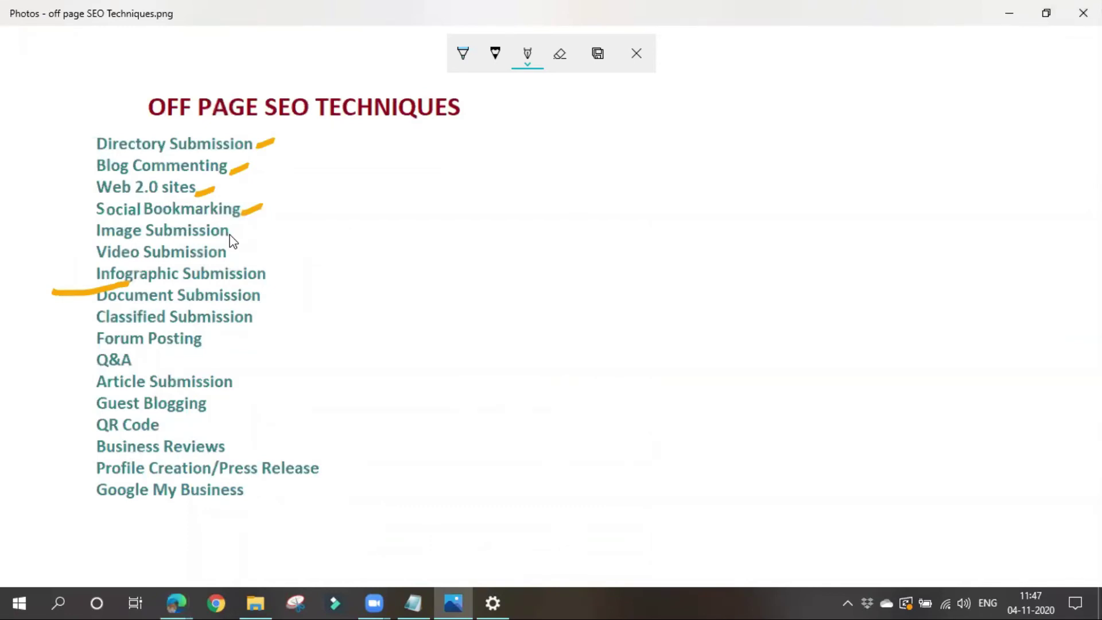
click(1008, 12)
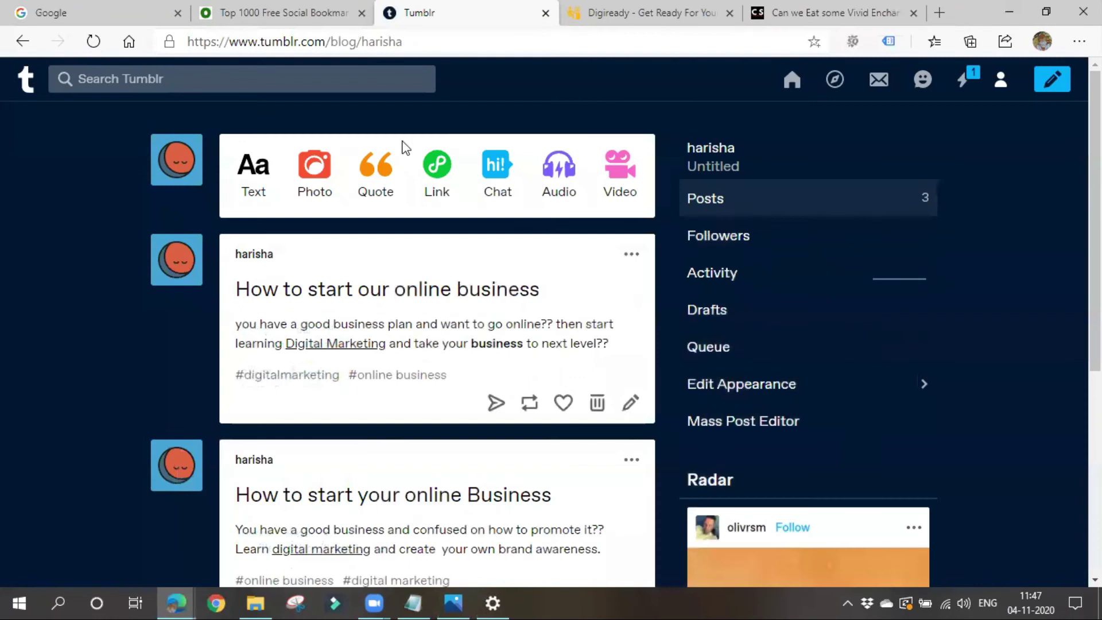
scroll(297, 497, down, 6)
scroll(298, 502, up, 6)
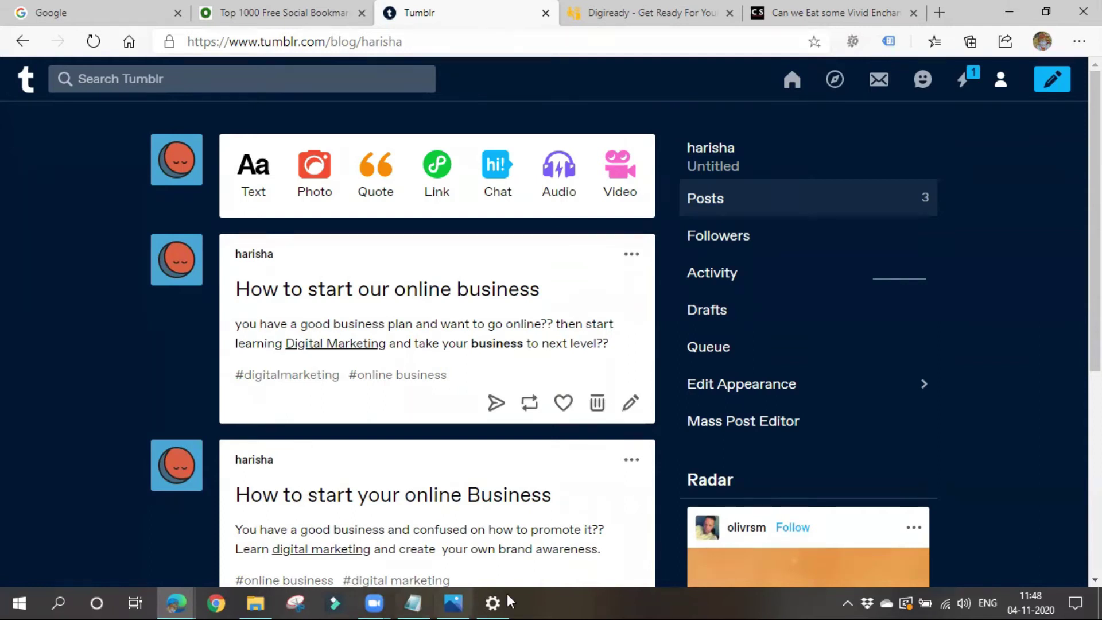
- Close the Tumblr tab and draw a yellow ink mark after Image Submission on the SEO image
click(546, 13)
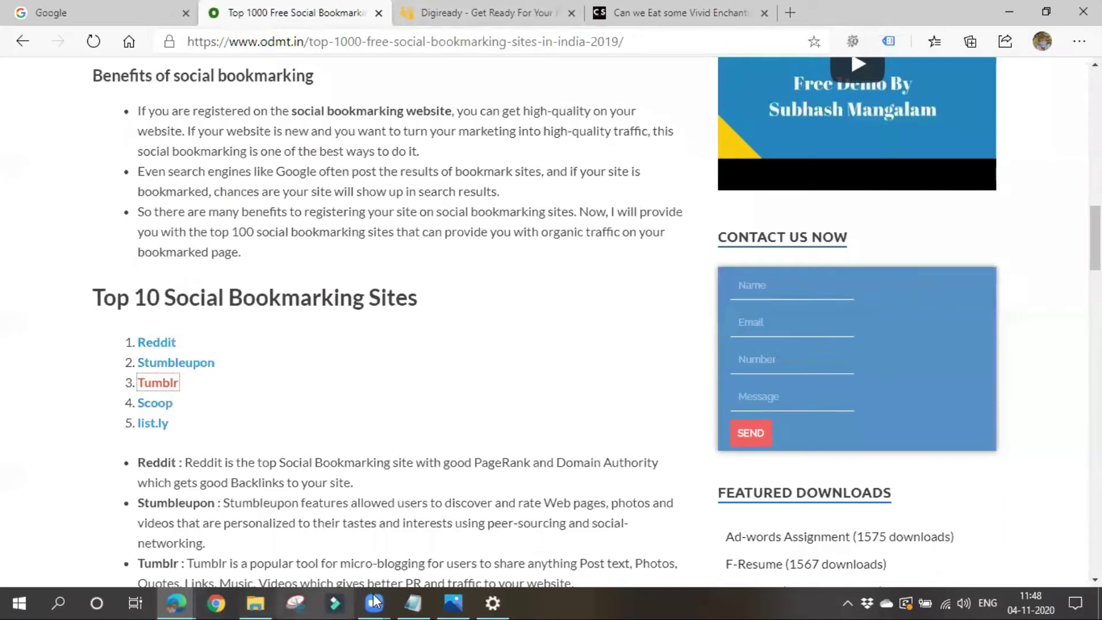
click(453, 603)
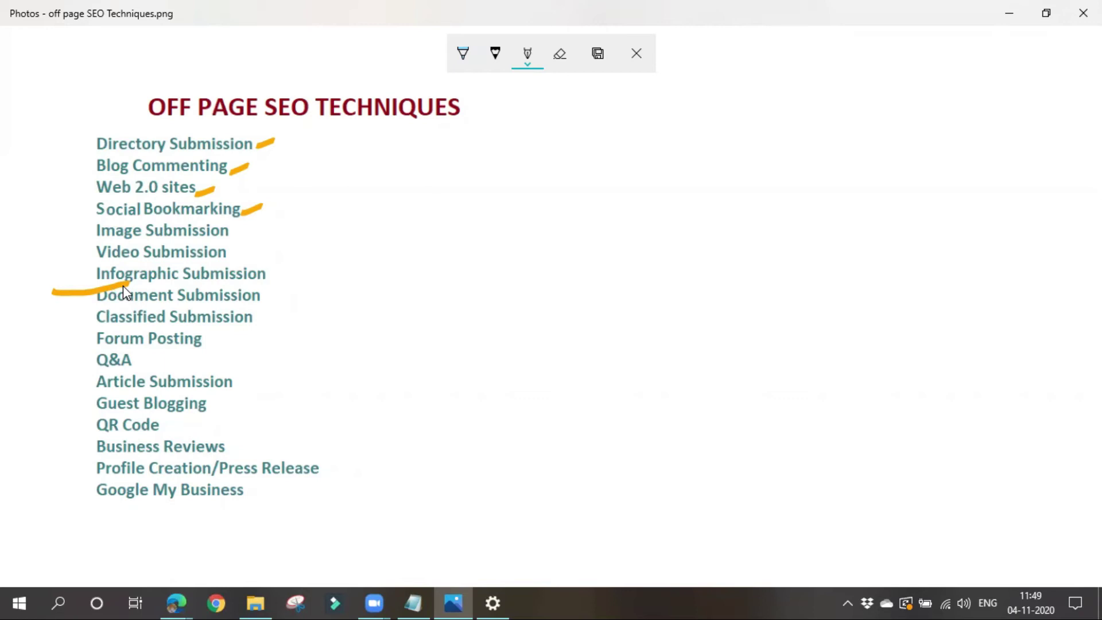
drag(228, 234, 289, 235)
click(1009, 13)
- Bring up the Notepad notes and add 'pinterest' on empty line 25
click(492, 602)
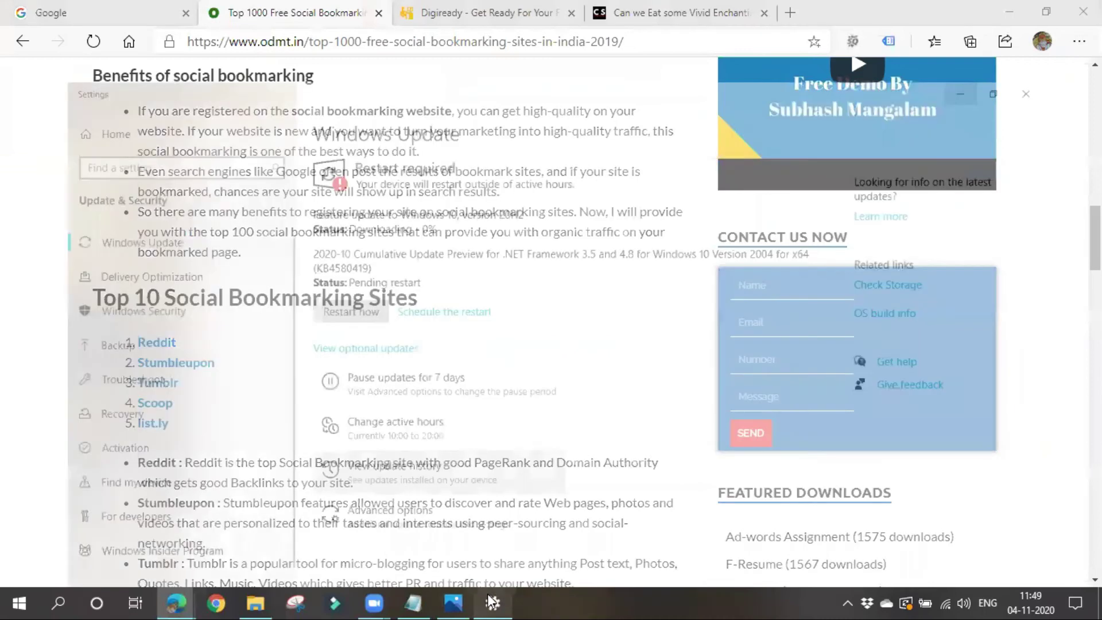
click(493, 602)
click(414, 601)
scroll(279, 497, down, 5)
click(179, 192)
text(pinterest)
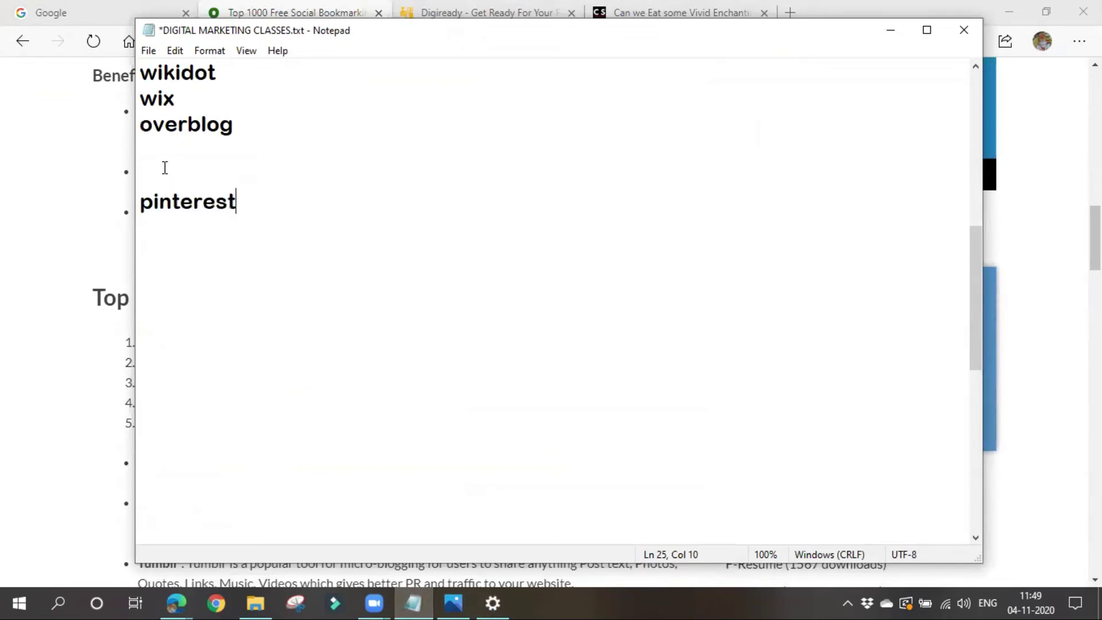
- Append '-- pins' so the line reads 'pinterest-- pins', then minimize Notepad
drag(140, 201, 288, 212)
click(208, 247)
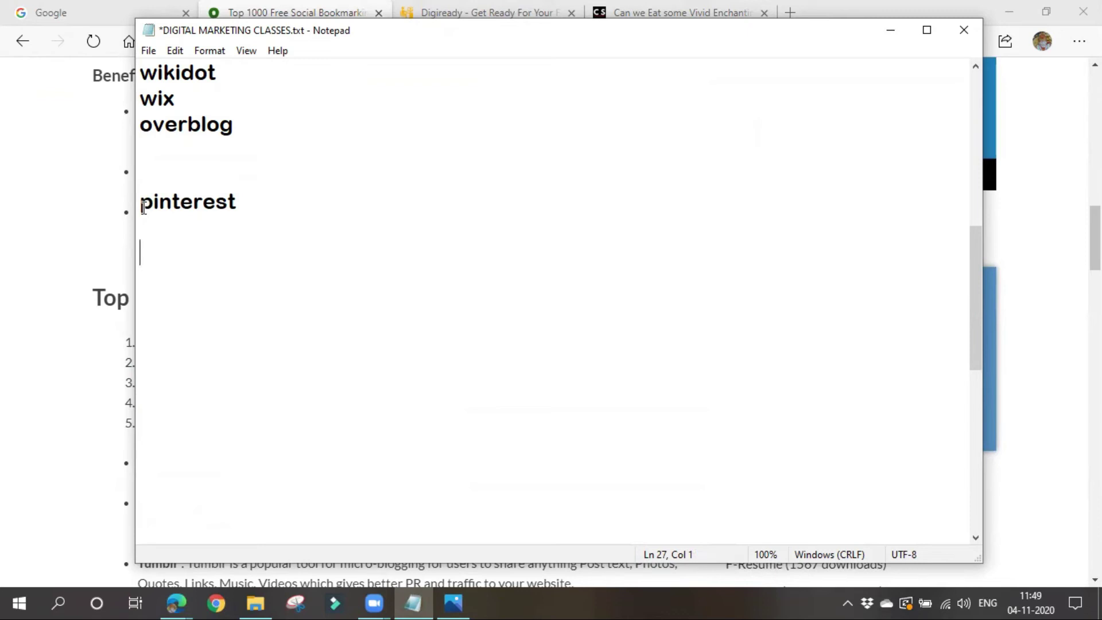
drag(143, 207, 268, 211)
click(243, 237)
click(253, 211)
text(-- pins)
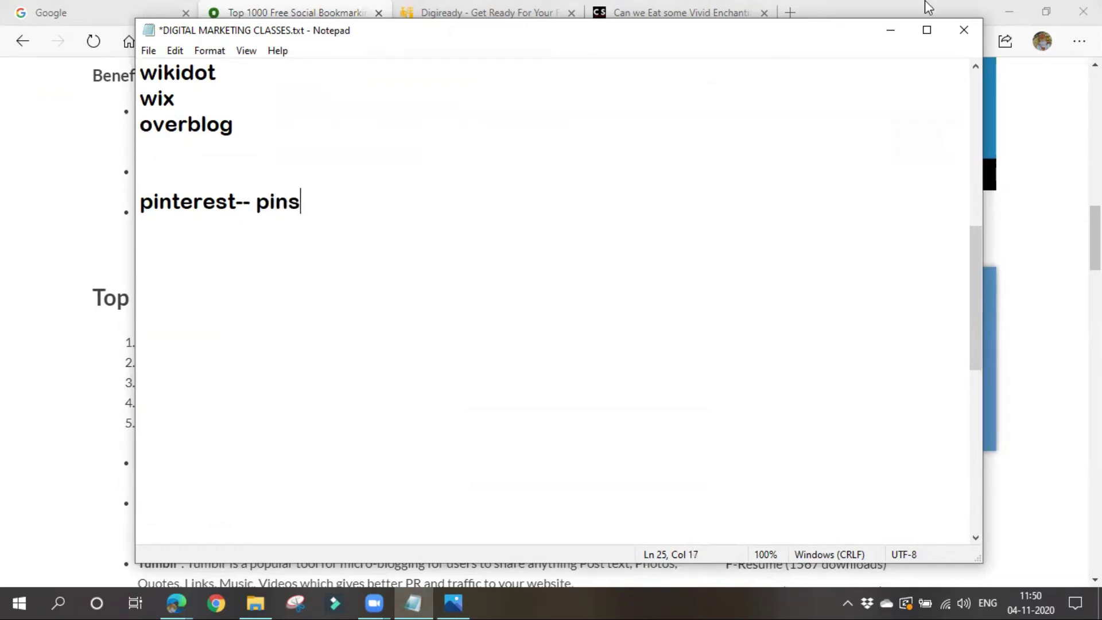
click(887, 32)
- Search the ODMT site for 'image submission' using the navbar search suggestions
scroll(308, 281, up, 20)
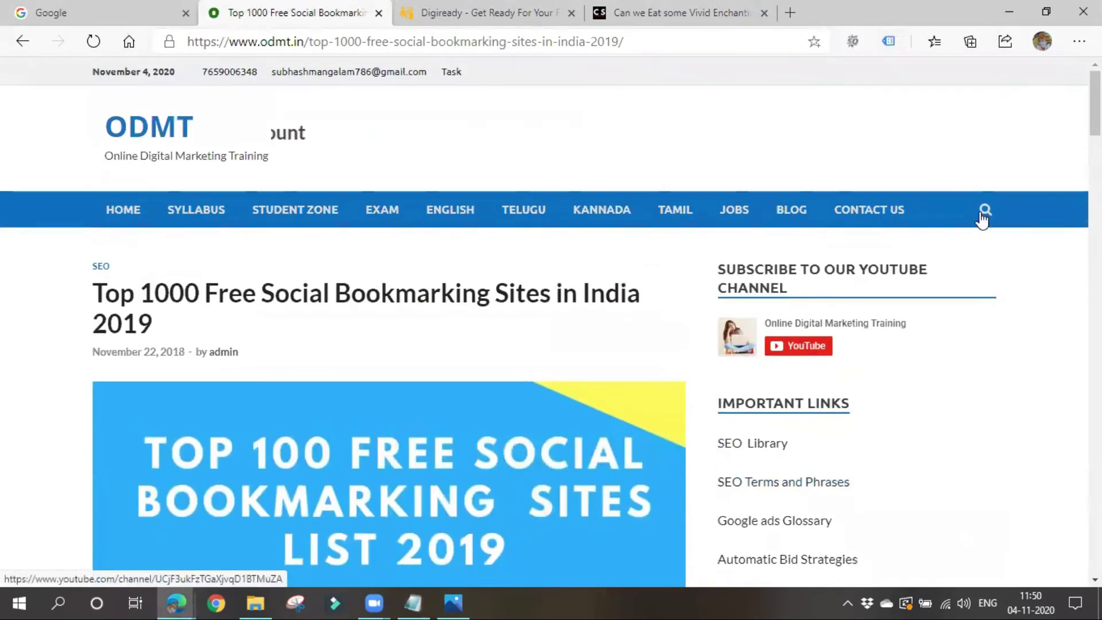
click(984, 211)
click(811, 257)
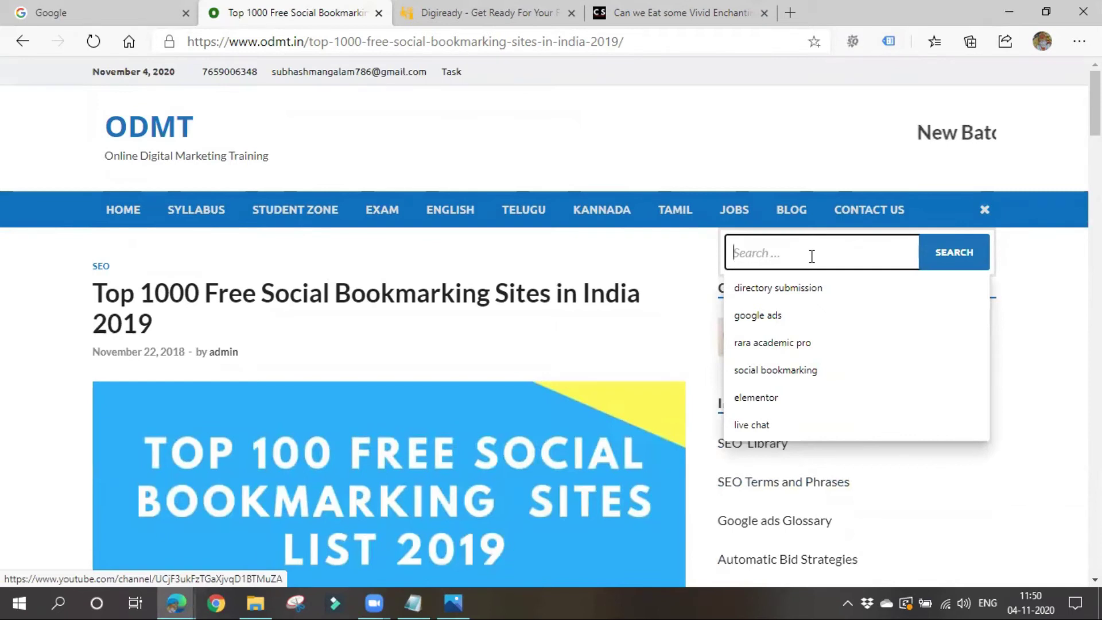
text(image submission)
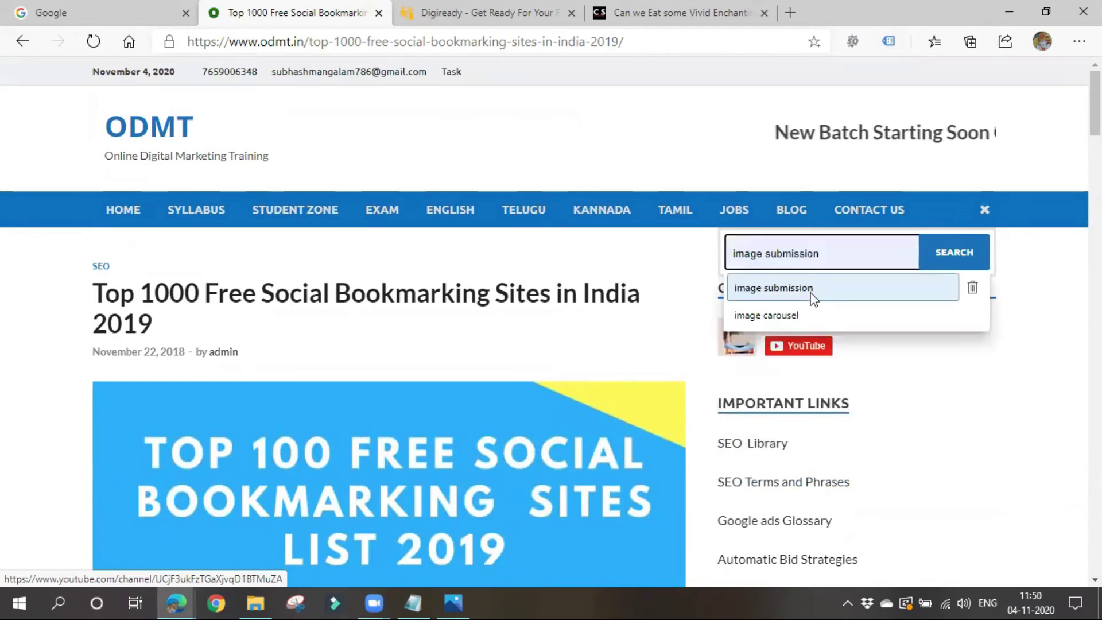
click(813, 287)
click(940, 257)
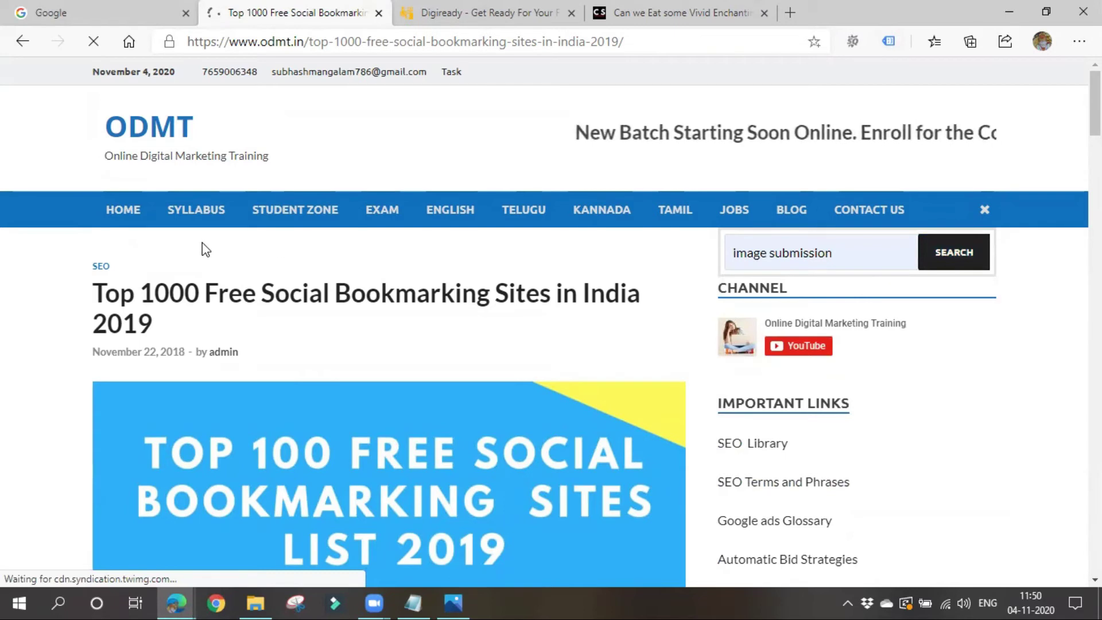
scroll(175, 503, down, 1)
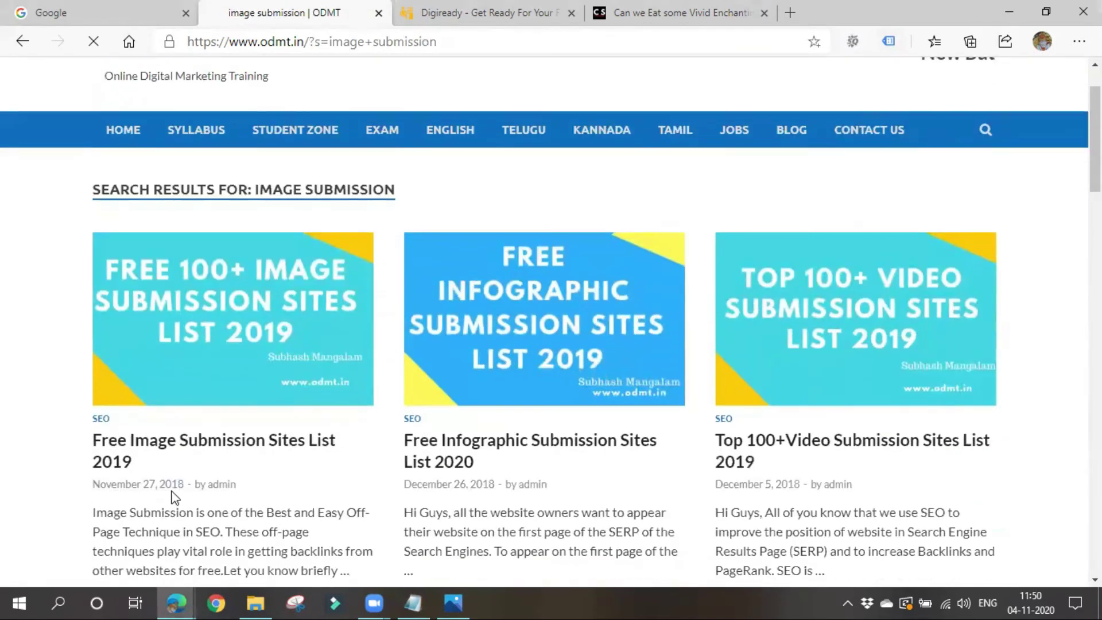
- Read the 'Free Image Submission Sites List 2019' article's Top 10 list and follow its Pinterest link
click(187, 442)
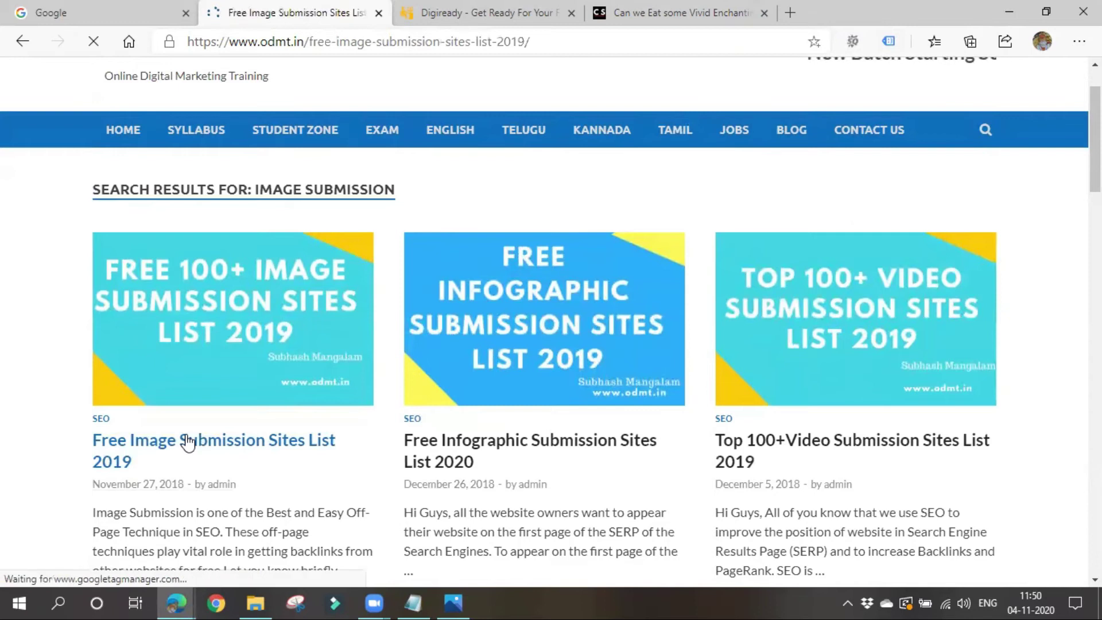
scroll(267, 427, down, 15)
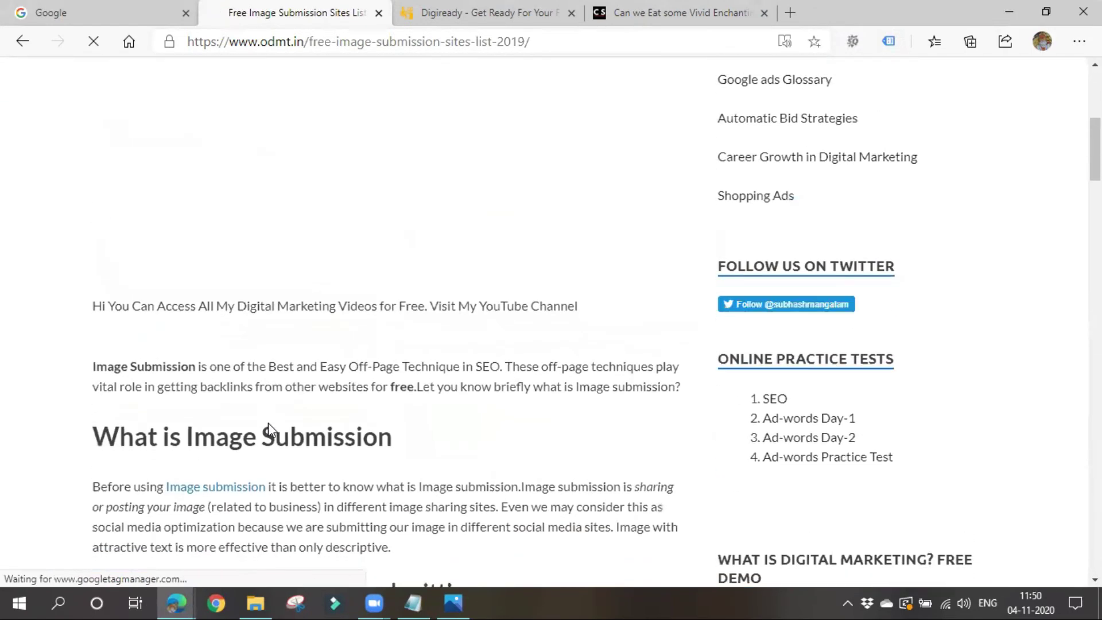
scroll(272, 429, down, 3)
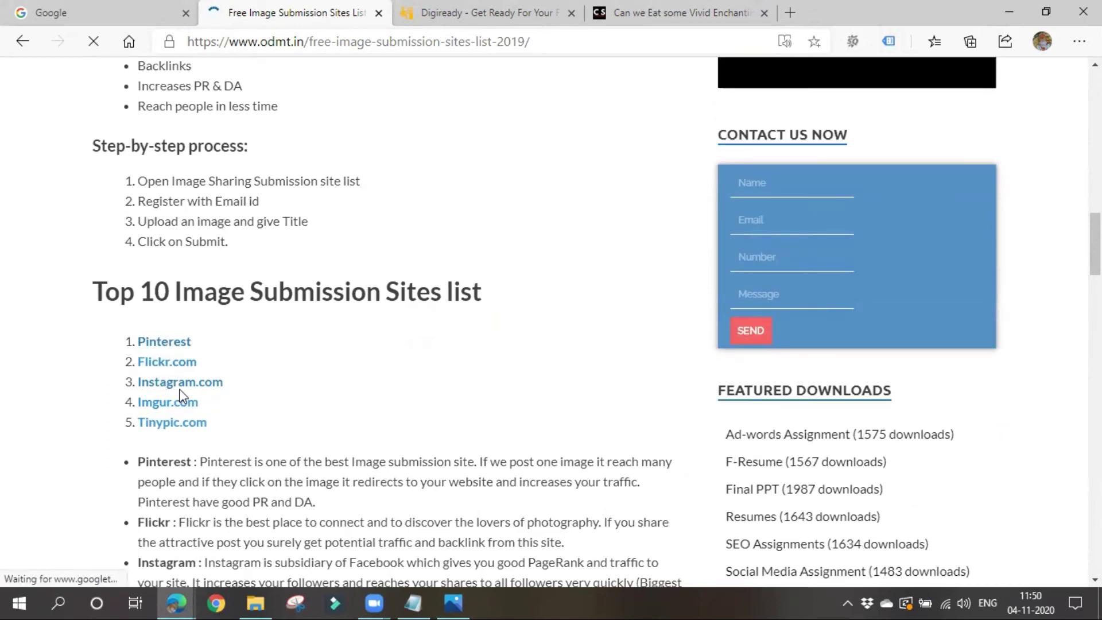
scroll(213, 425, down, 5)
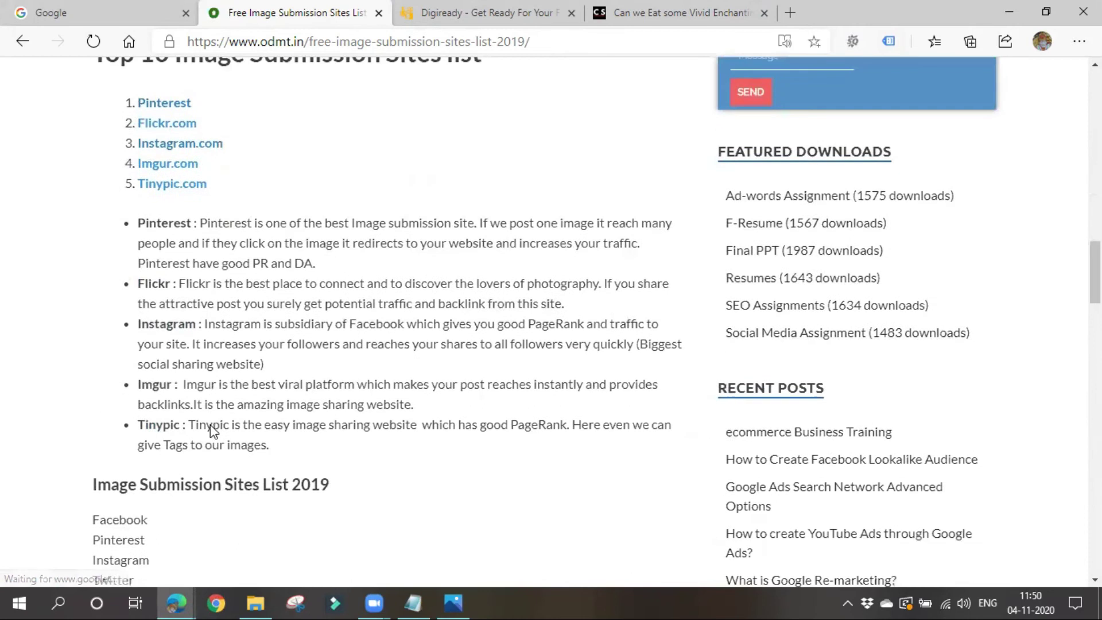
scroll(210, 460, down, 8)
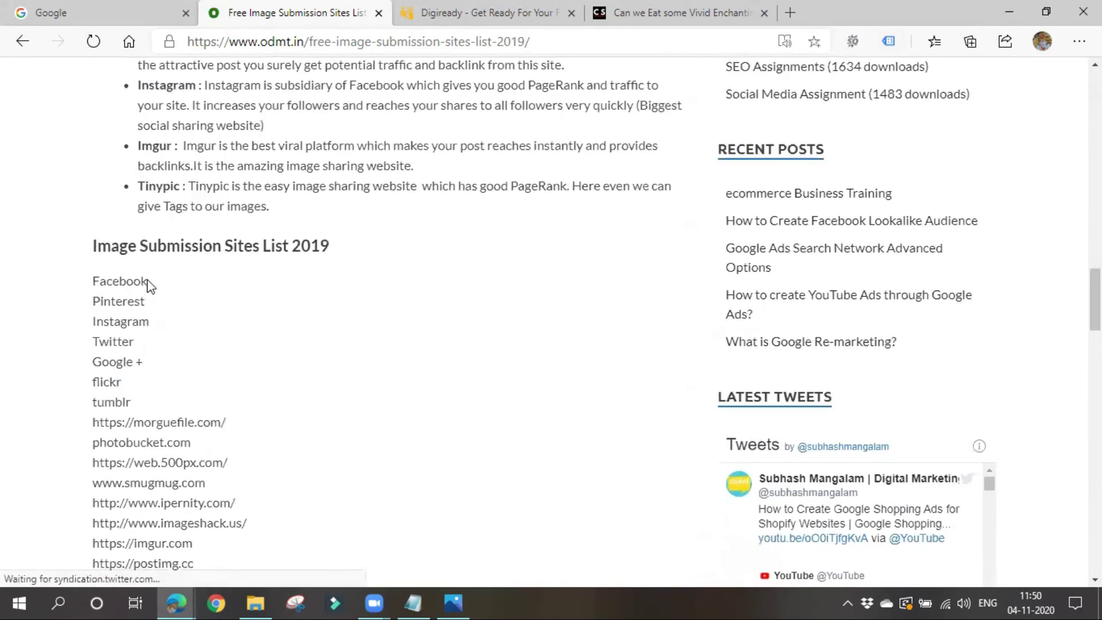
drag(93, 276, 228, 398)
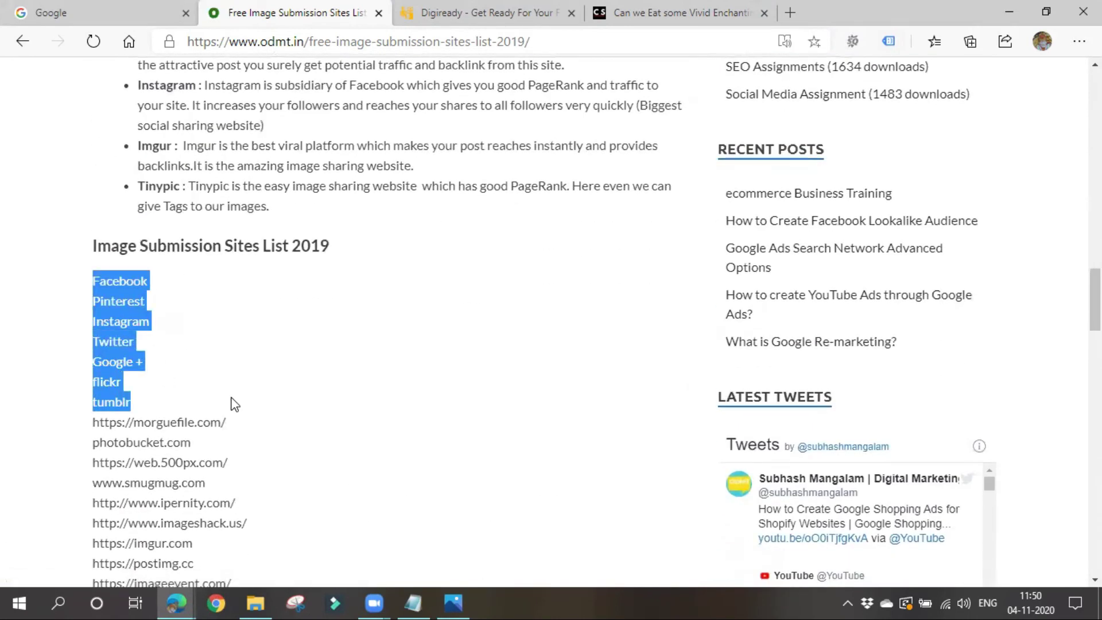
scroll(241, 436, down, 3)
click(312, 455)
scroll(313, 457, up, 7)
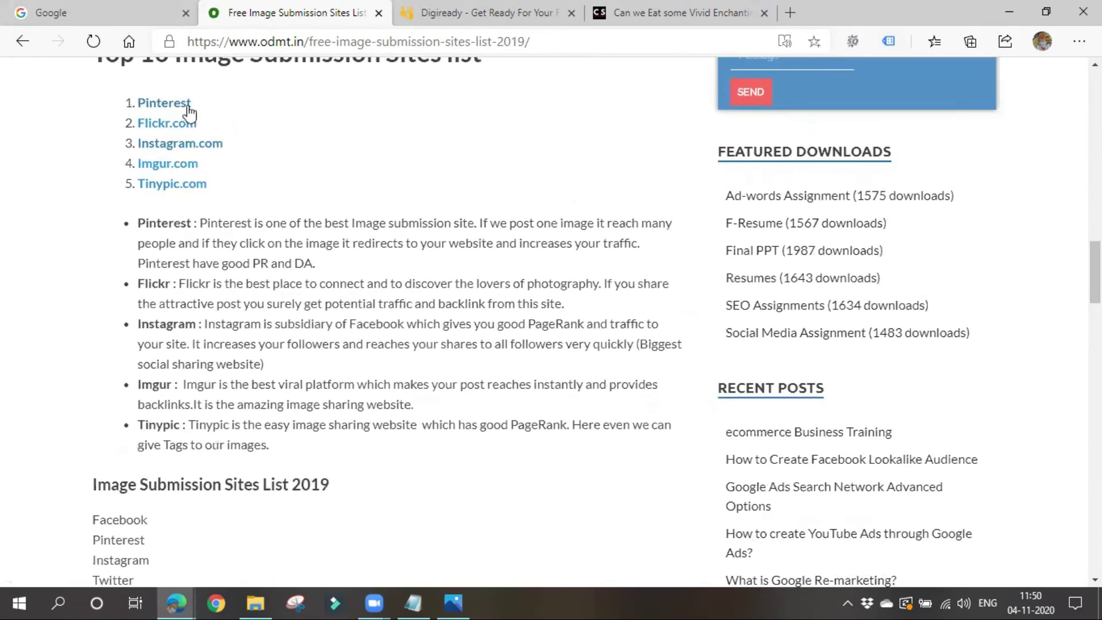
click(188, 105)
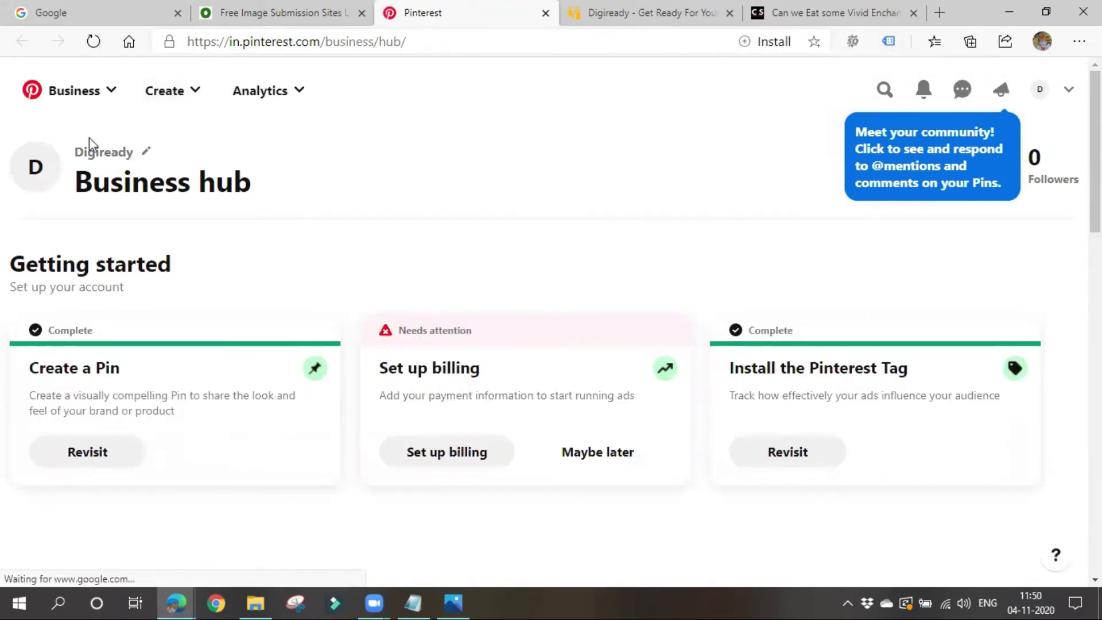
- Remove 'business/hub/' from the Pinterest web address to load the home feed
click(52, 92)
click(36, 97)
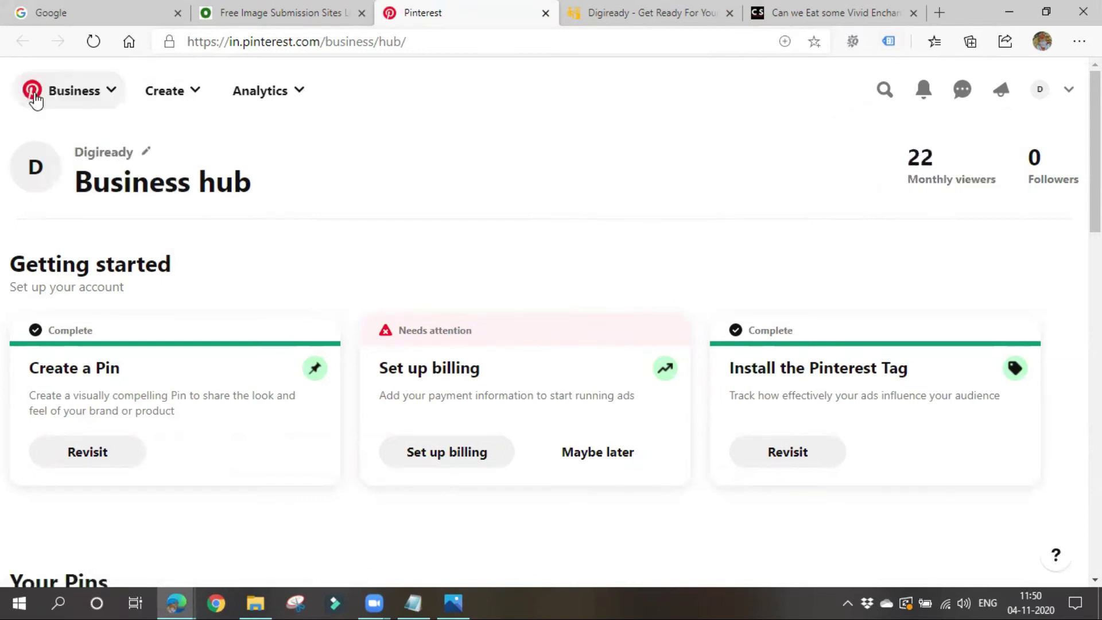
click(36, 97)
click(326, 42)
click(324, 43)
drag(324, 42, 438, 61)
key(BackSpace)
key(Return)
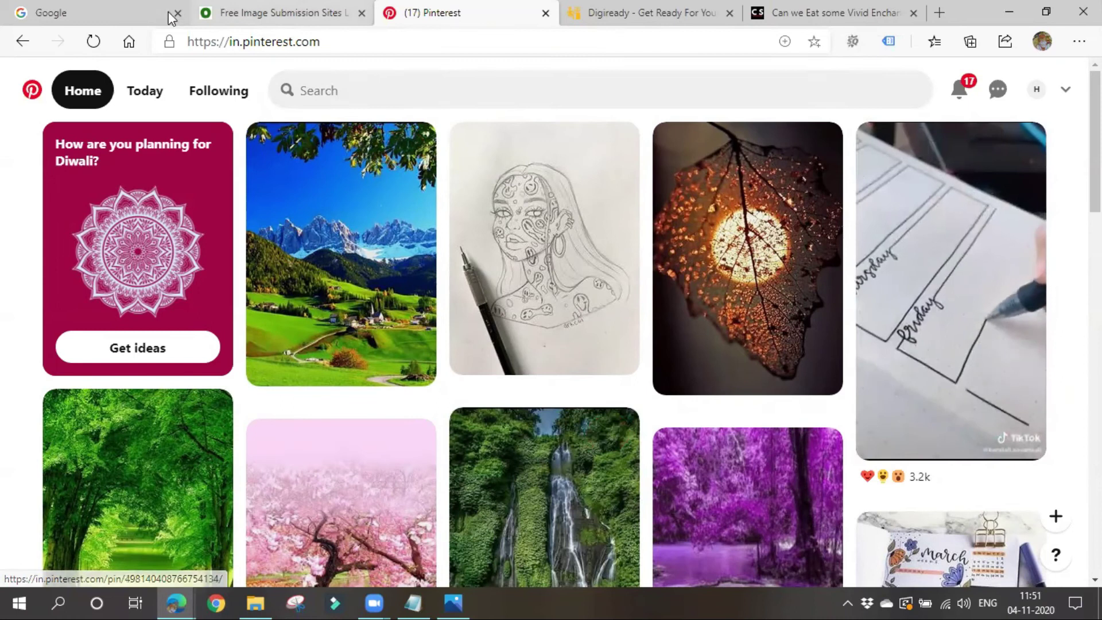
- Google 'dihybrid cross', open the byjus article, then go back to the Pinterest tab
click(131, 8)
text(dih)
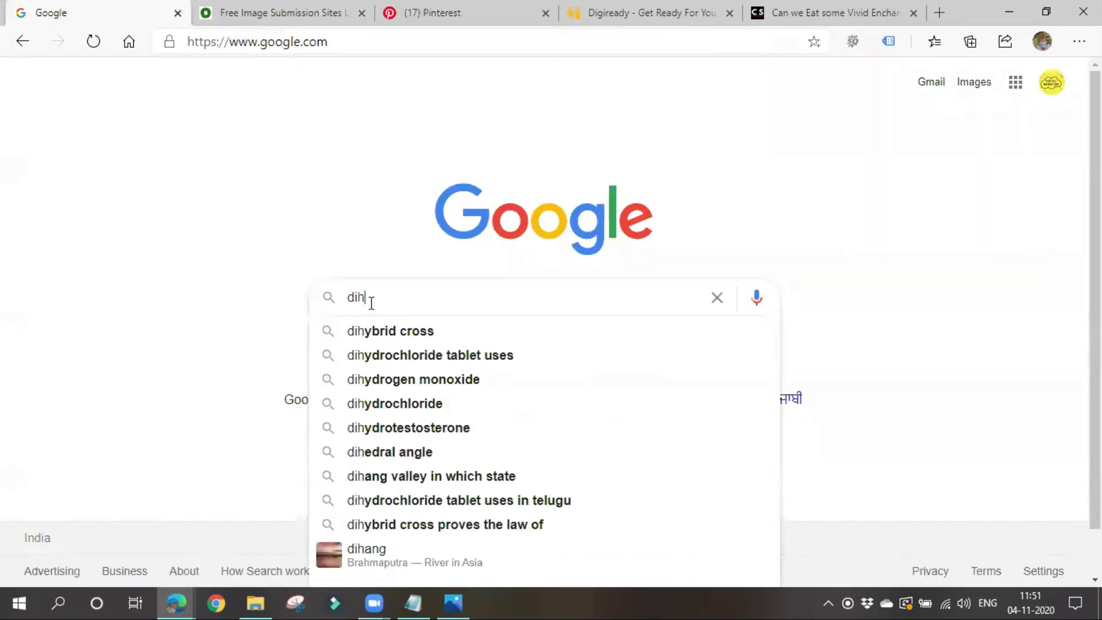
click(370, 338)
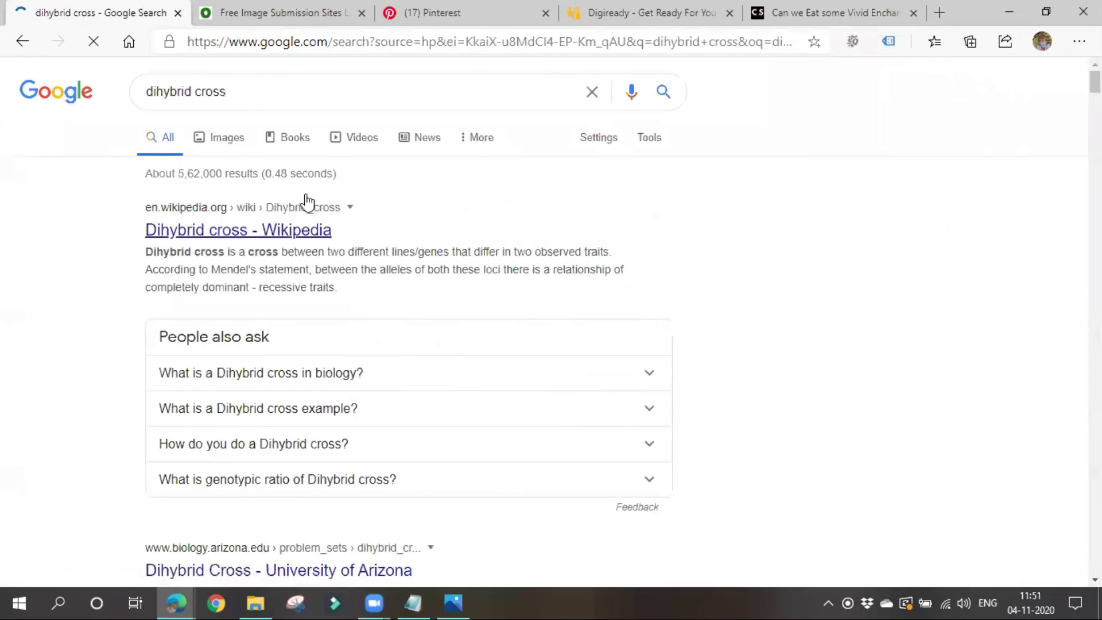
scroll(89, 455, down, 5)
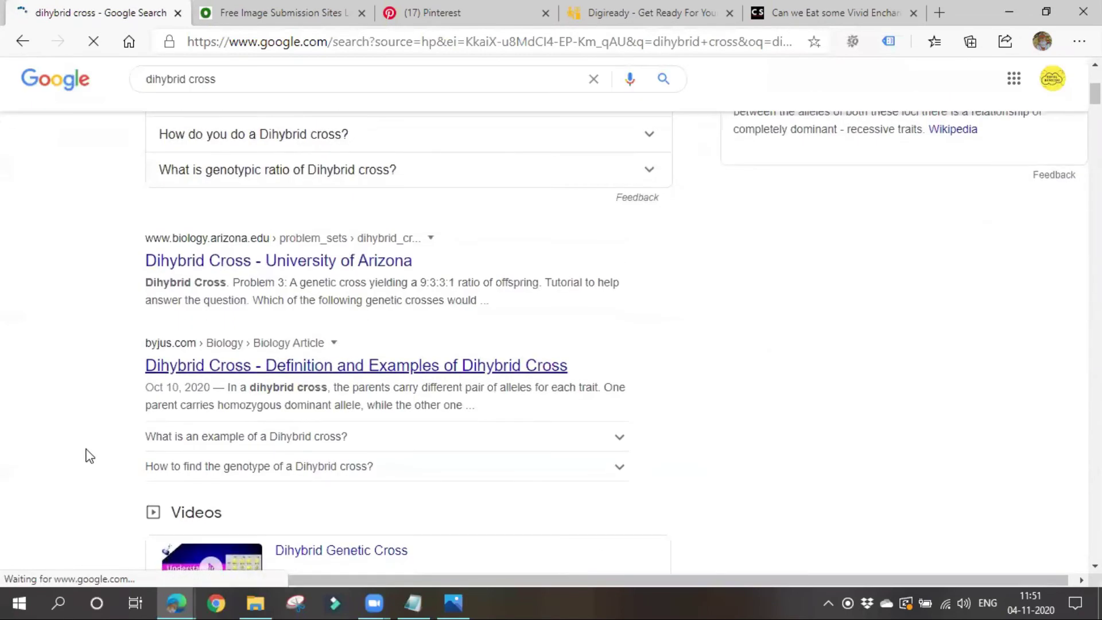
click(252, 360)
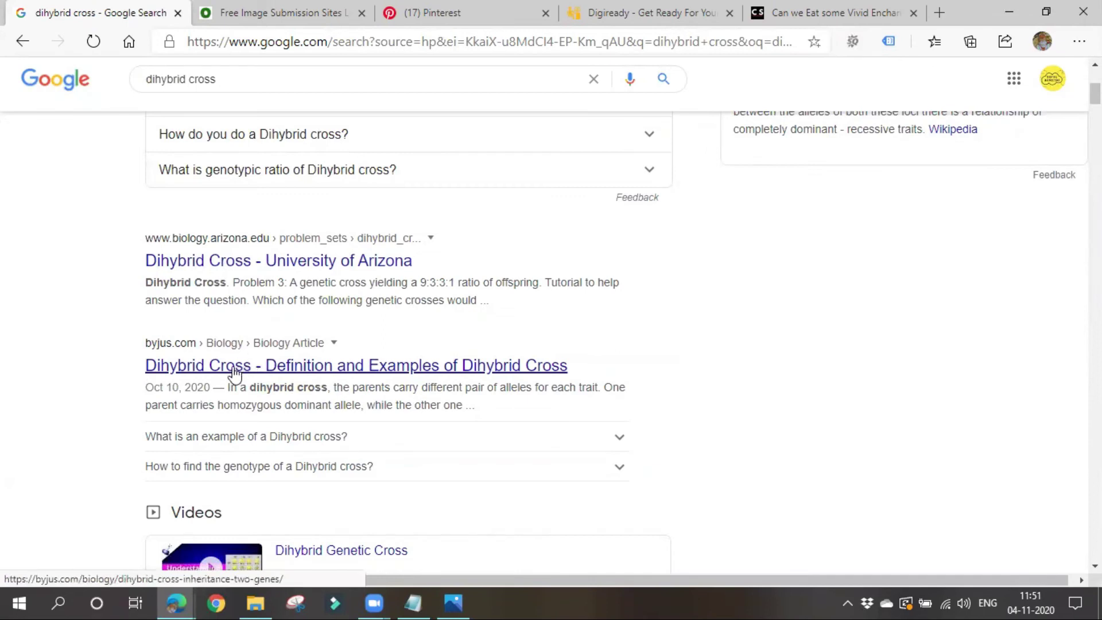
scroll(234, 373, up, 5)
click(430, 12)
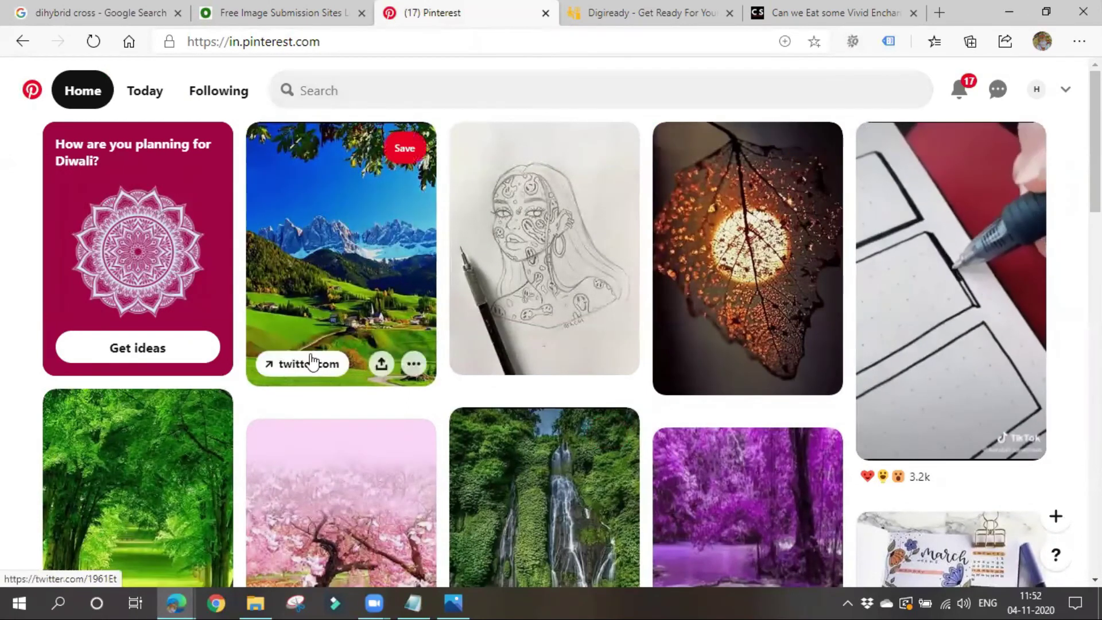
- Open the twitter.com mountain landscape pin and scroll through its detail page
click(325, 255)
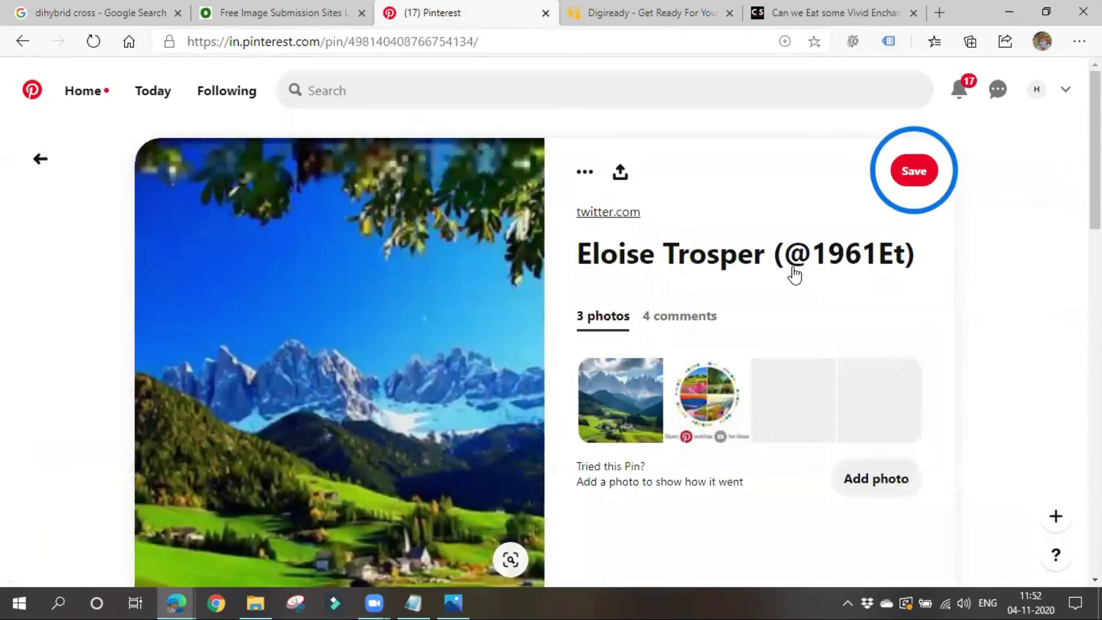
scroll(647, 502, down, 4)
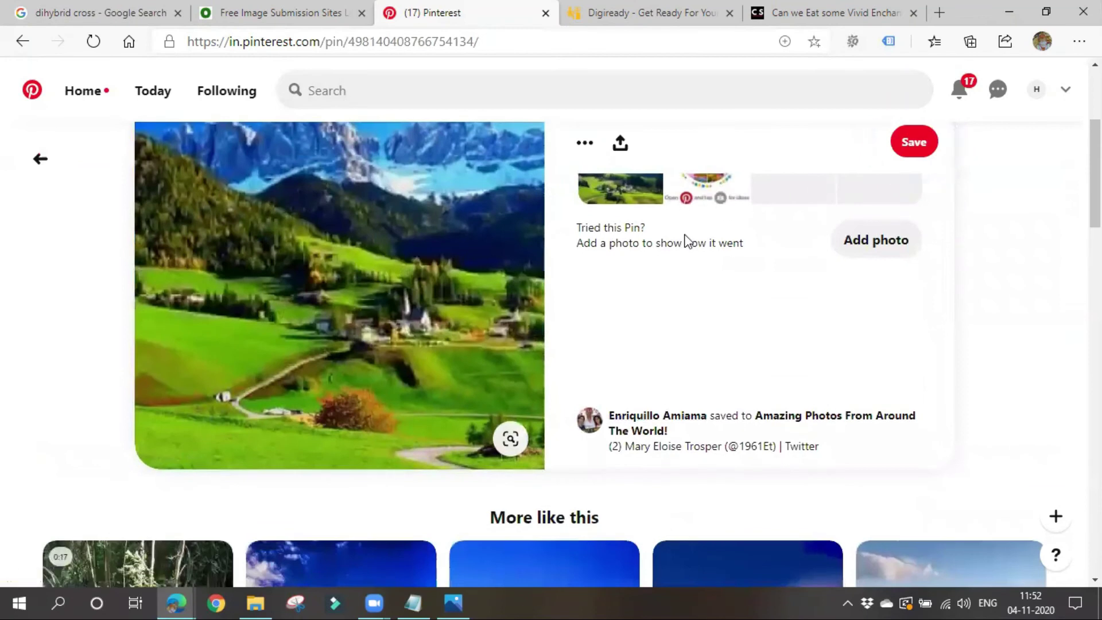
scroll(693, 438, up, 3)
right_click(688, 431)
click(651, 492)
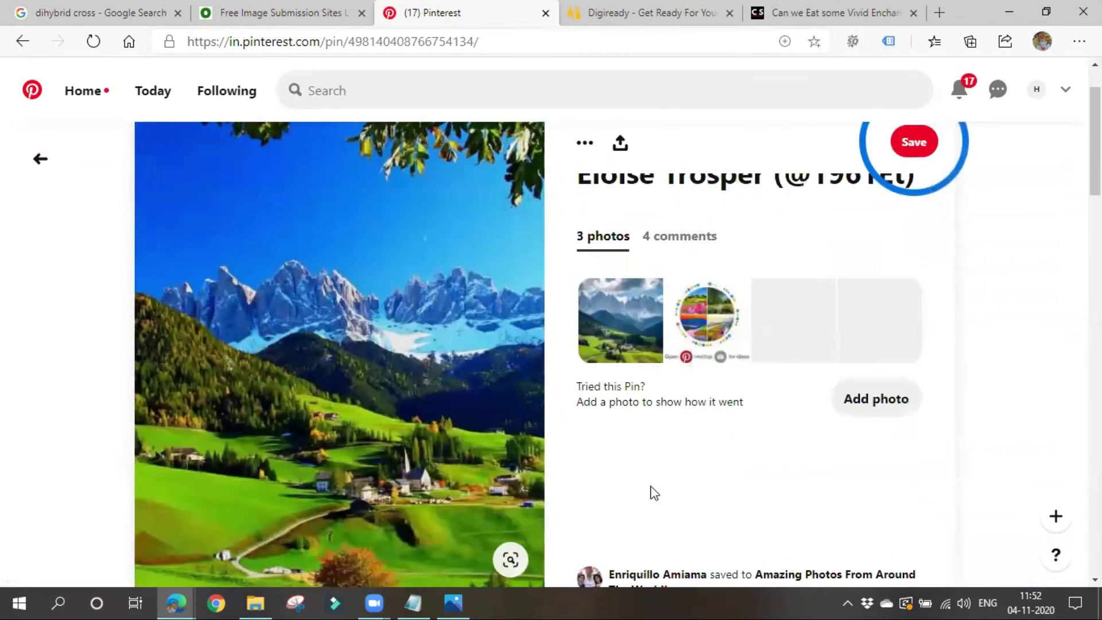
scroll(651, 491, up, 1)
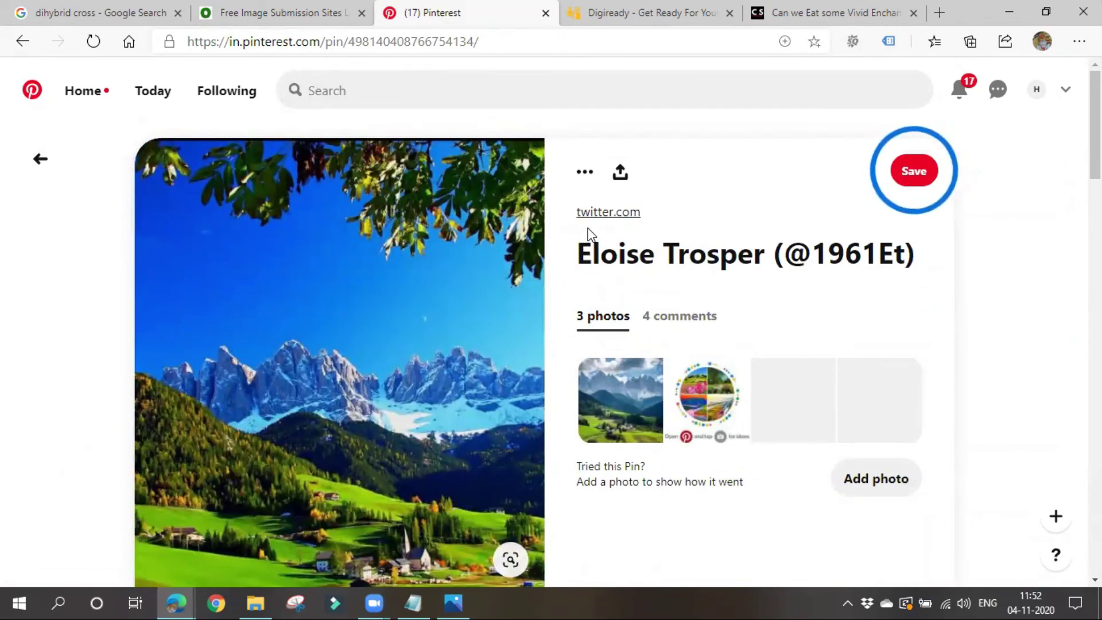
click(102, 95)
click(458, 89)
text(resort)
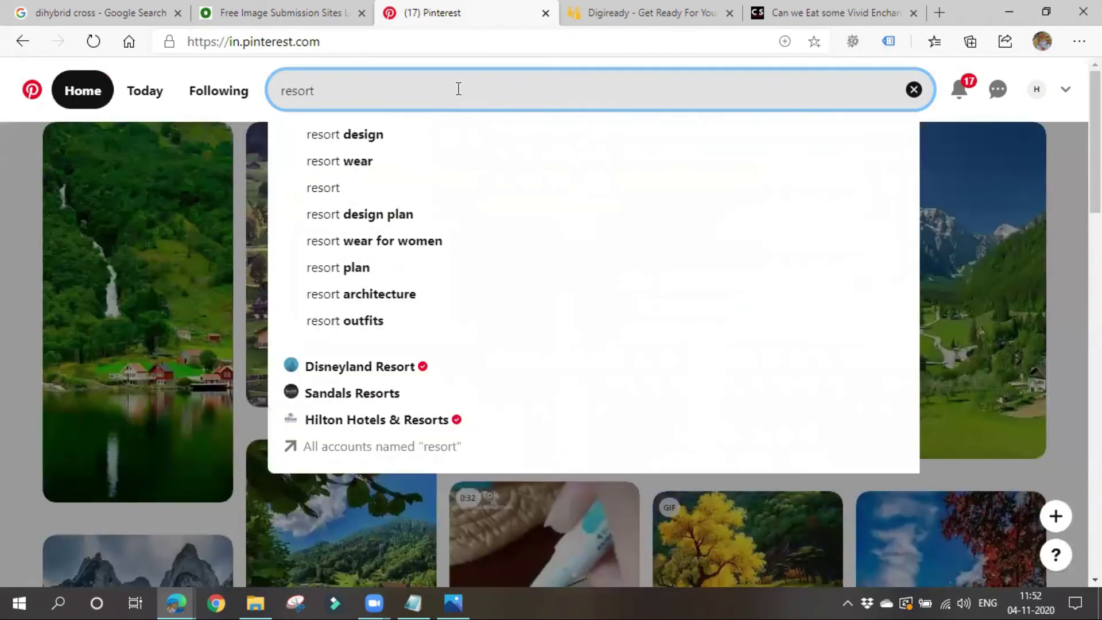
key(Return)
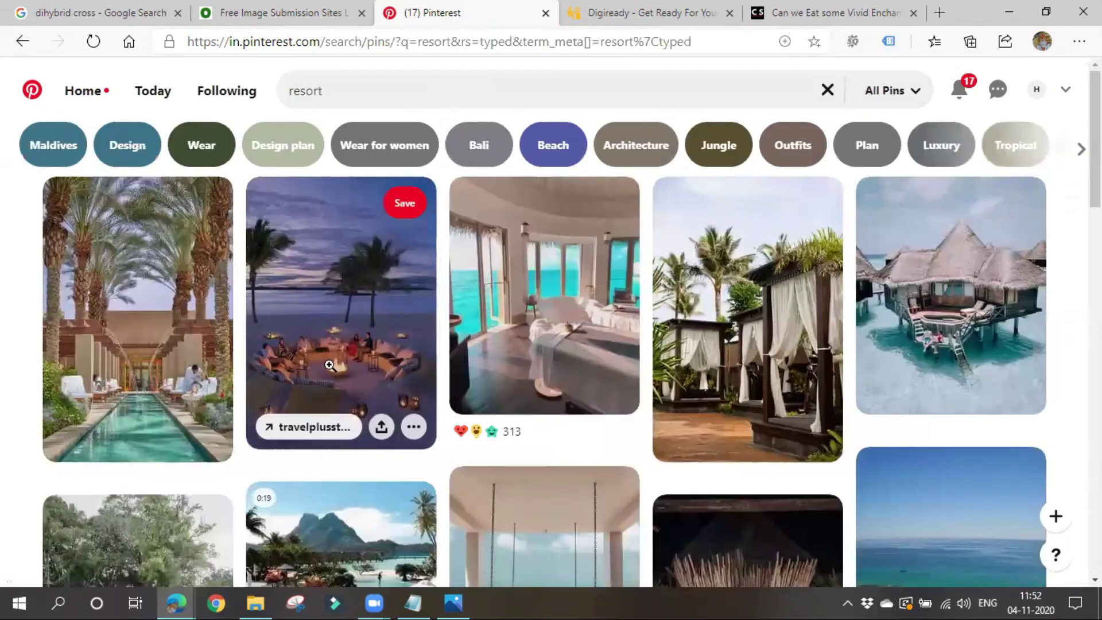
click(562, 294)
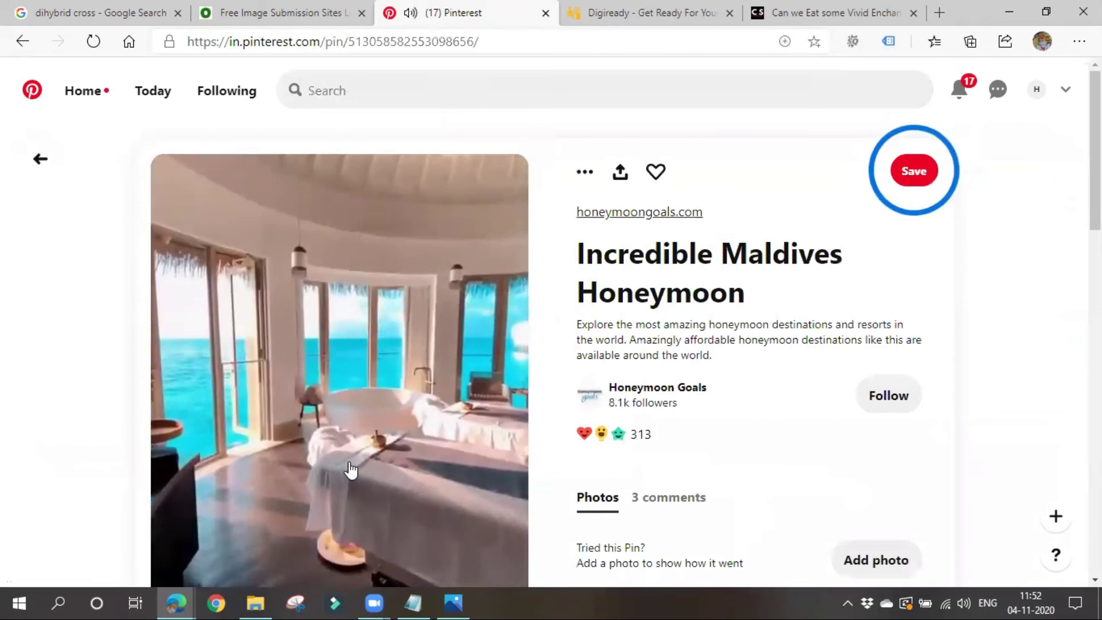
scroll(696, 300, down, 1)
scroll(725, 300, up, 1)
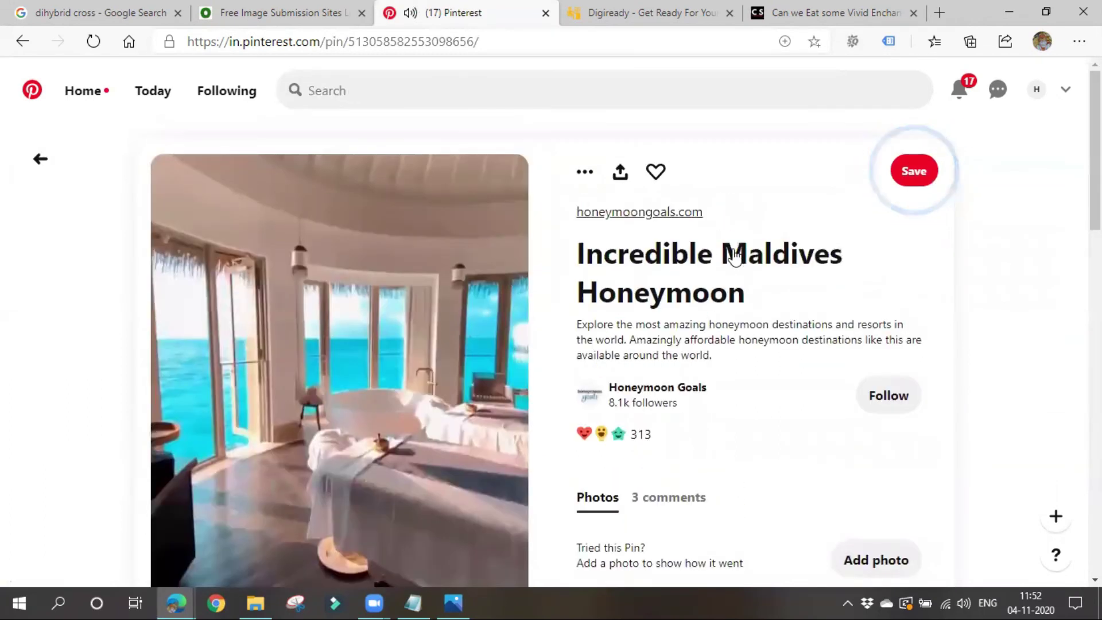
scroll(746, 450, down, 2)
scroll(677, 470, up, 1)
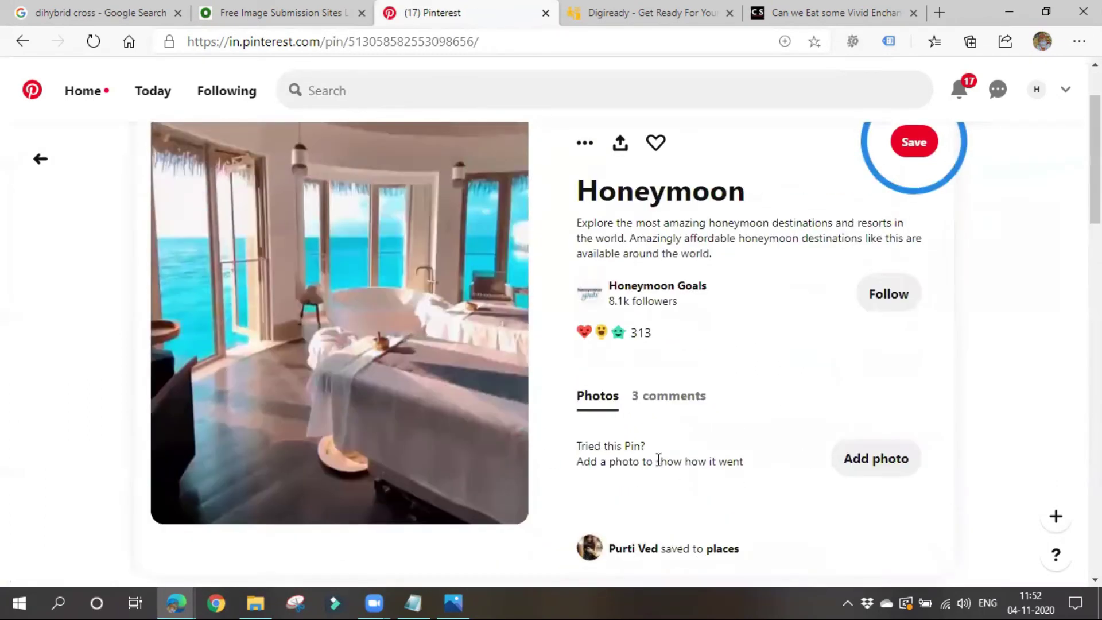
scroll(693, 456, down, 5)
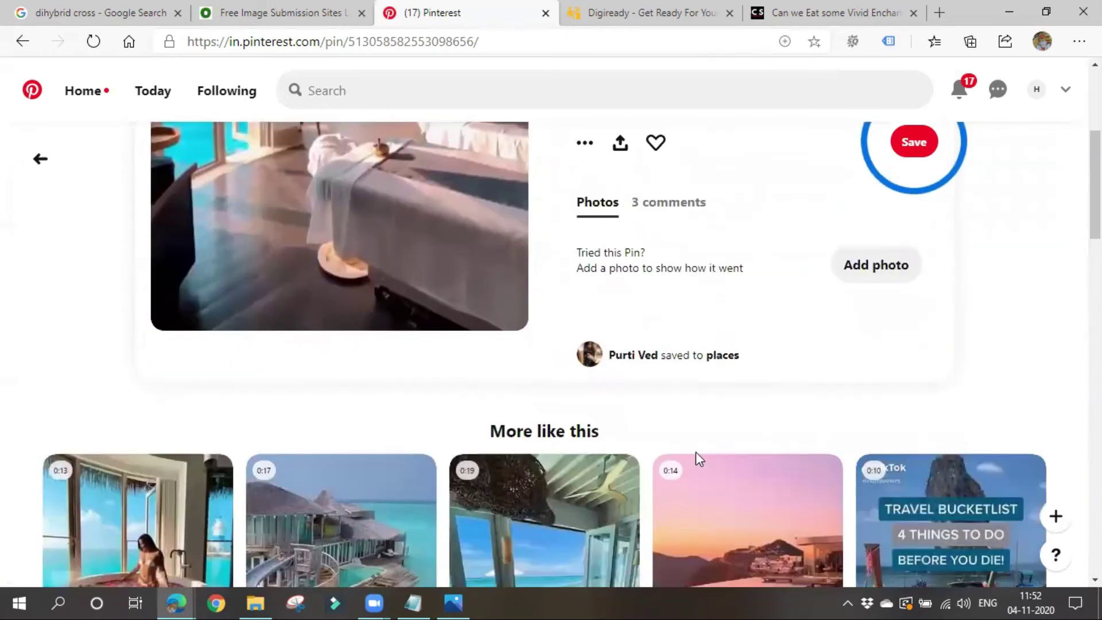
scroll(691, 505, up, 6)
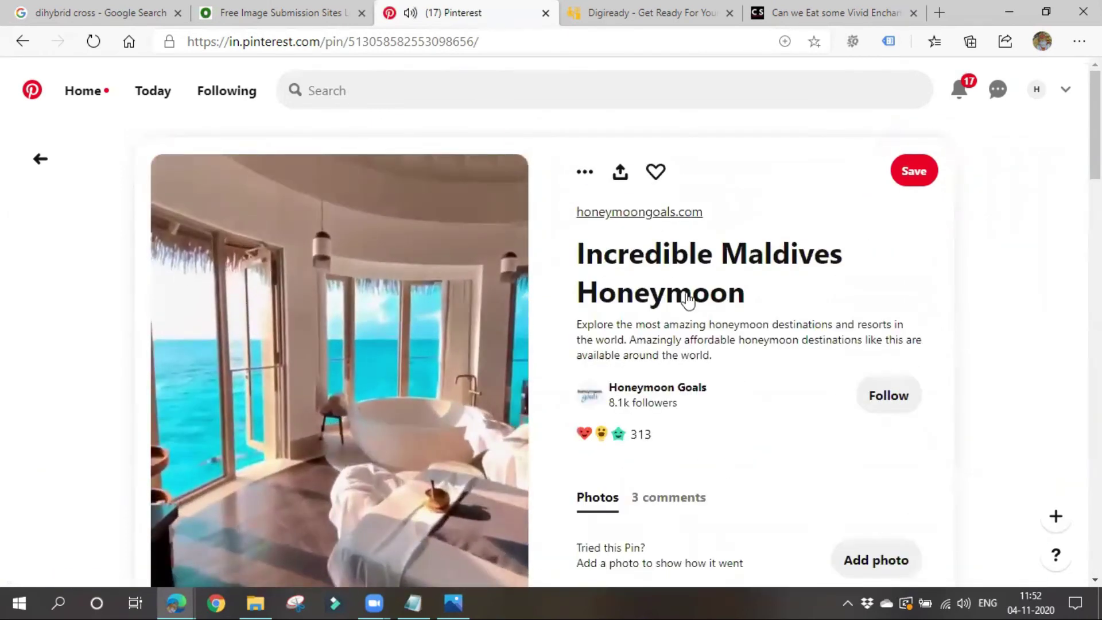
click(734, 257)
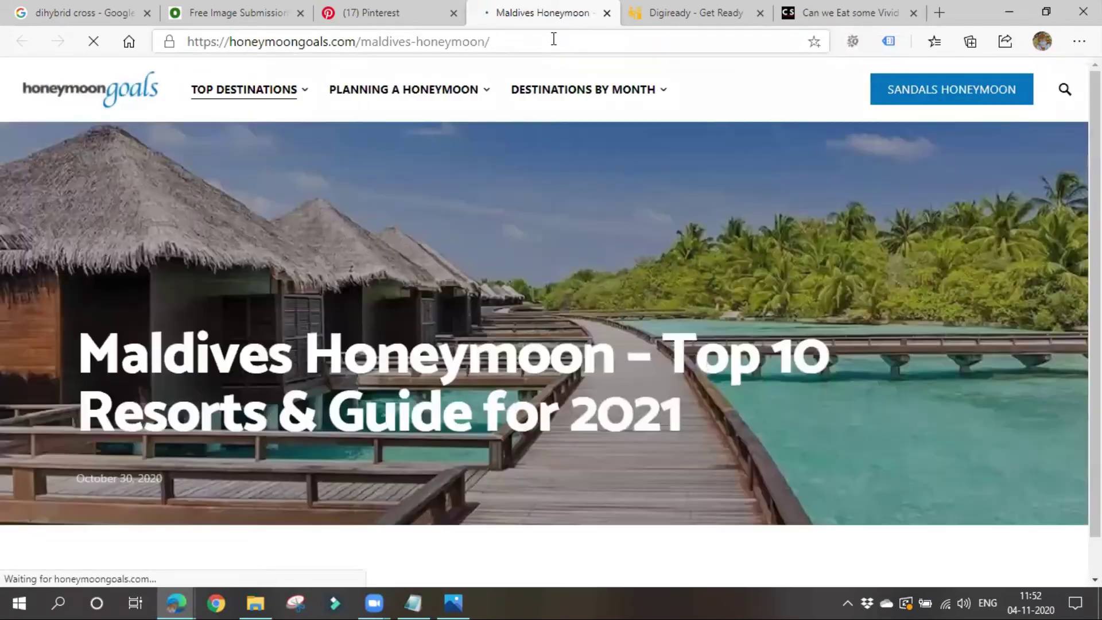
drag(554, 39, 198, 41)
scroll(401, 286, down, 1)
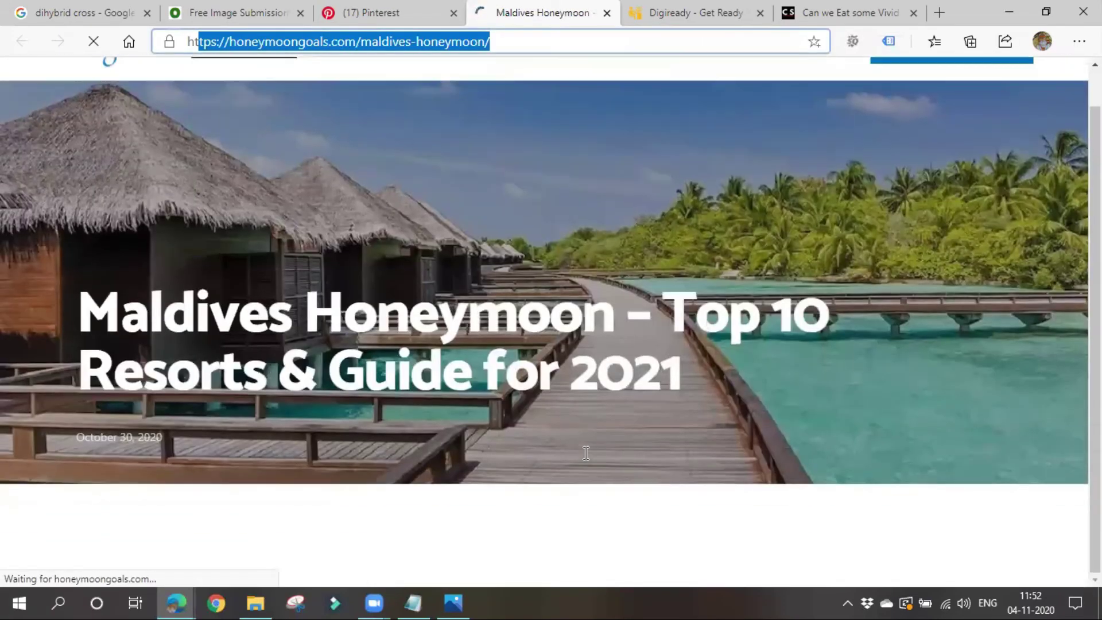
scroll(529, 546, down, 5)
scroll(529, 553, up, 6)
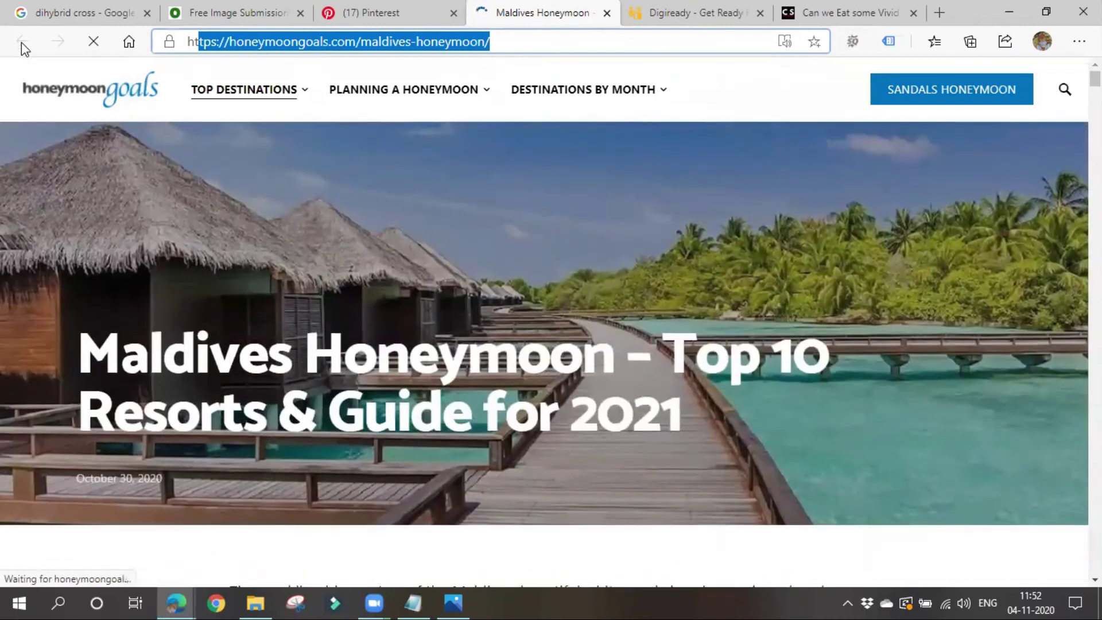
click(379, 13)
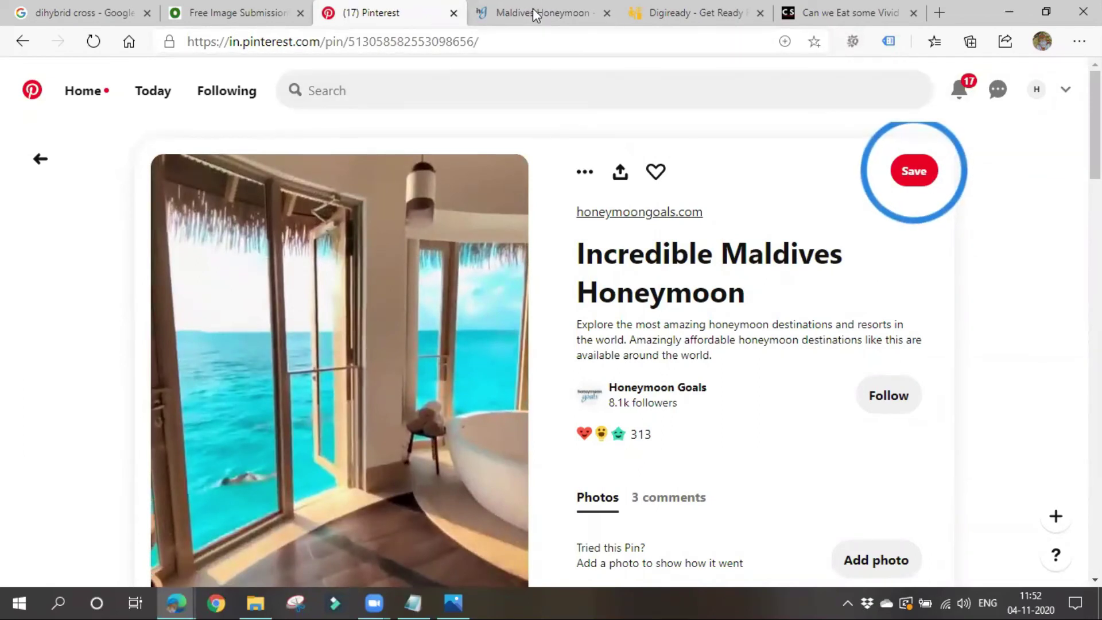
click(607, 13)
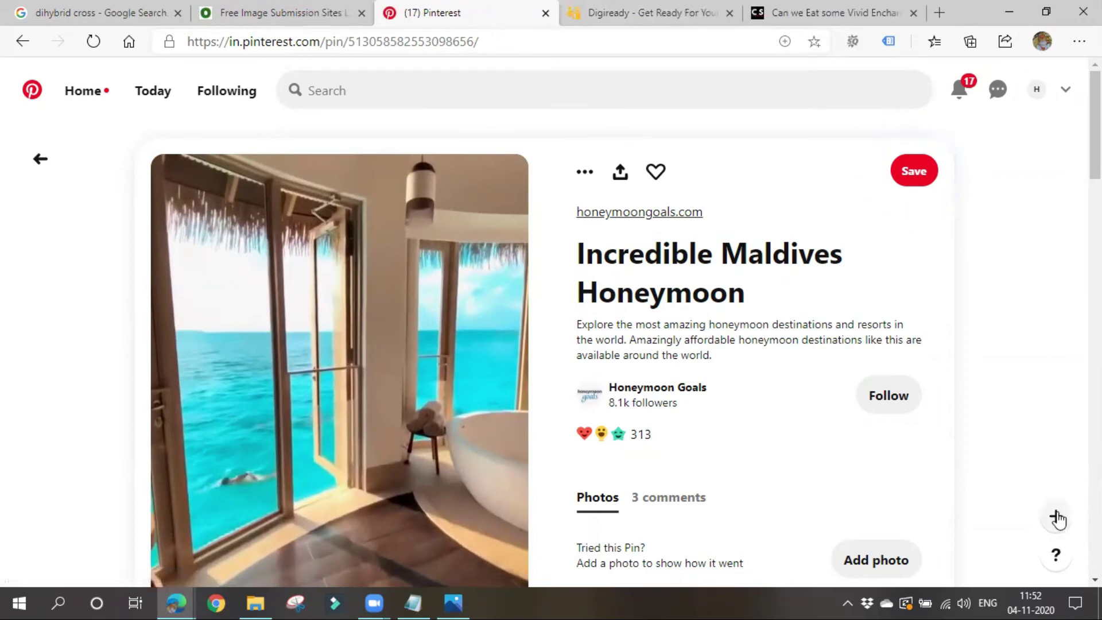
- Start a new pin and upload the FB Business Page and FB Group.png image
click(1056, 517)
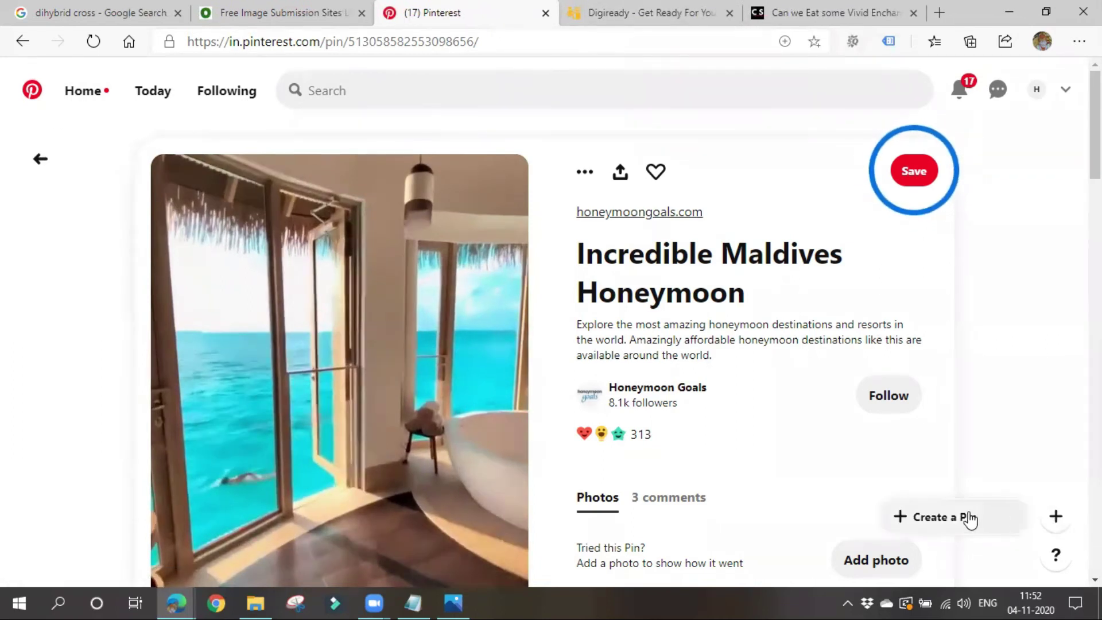
click(941, 517)
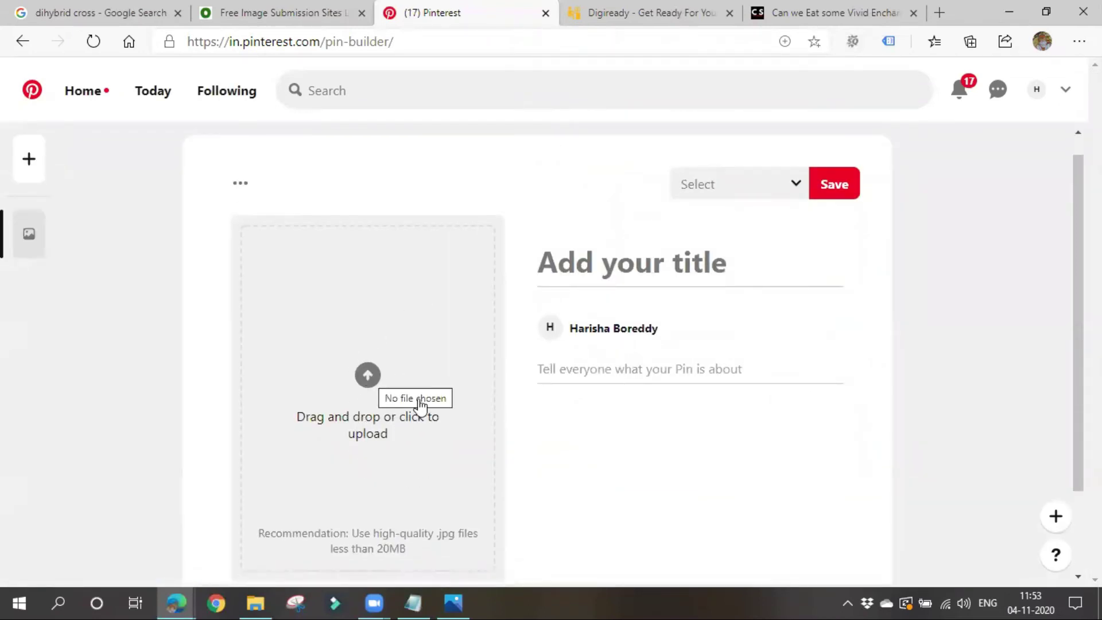
click(380, 394)
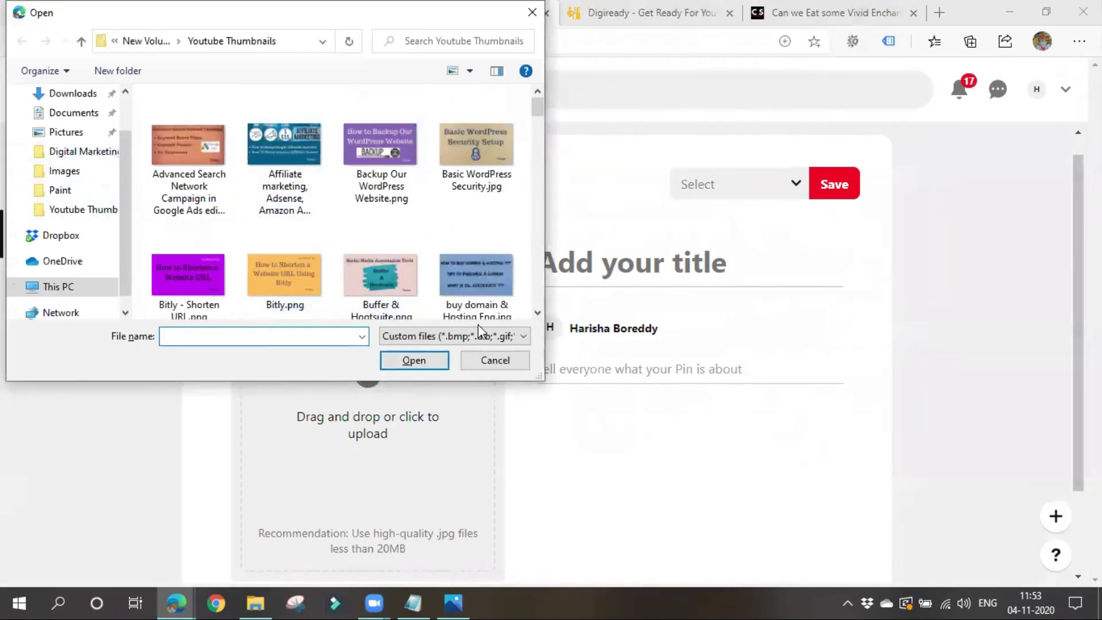
scroll(301, 275, down, 10)
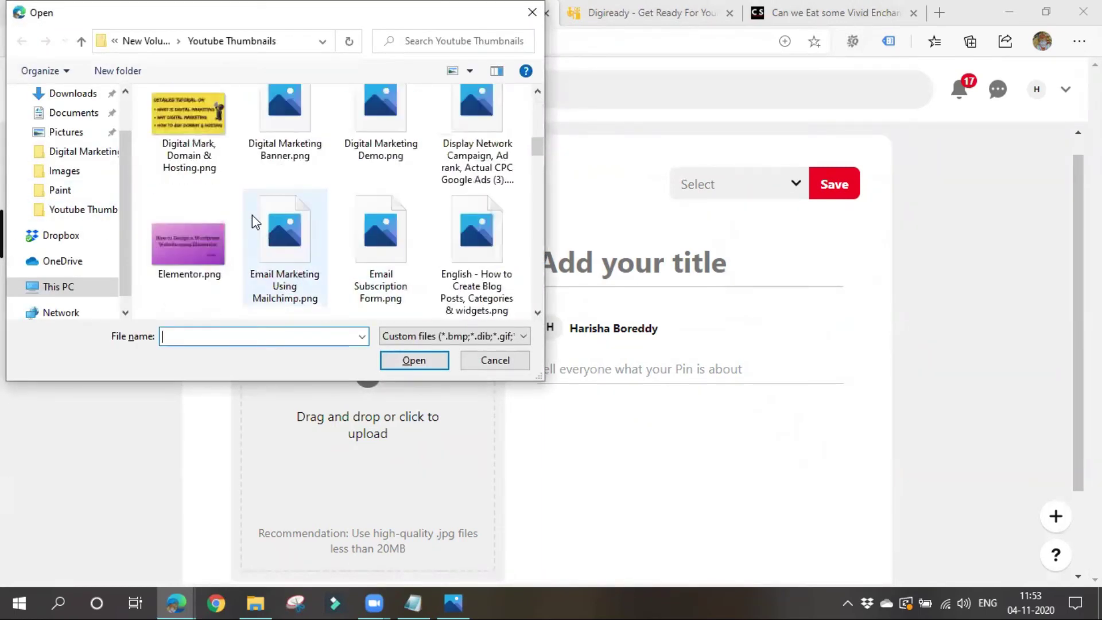
scroll(370, 253, down, 3)
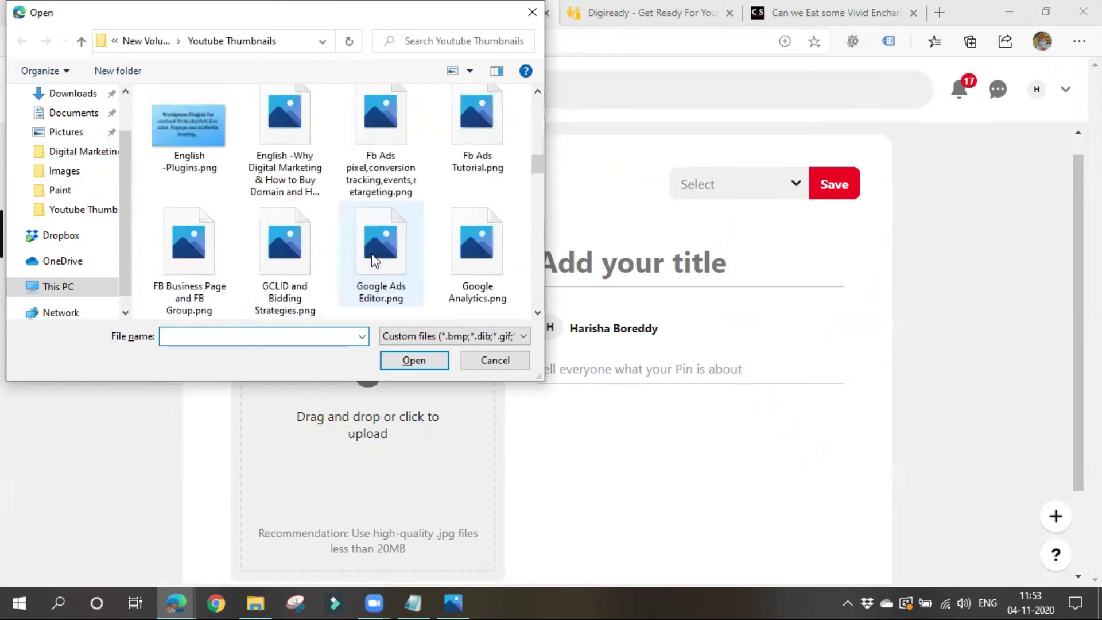
click(192, 259)
click(413, 361)
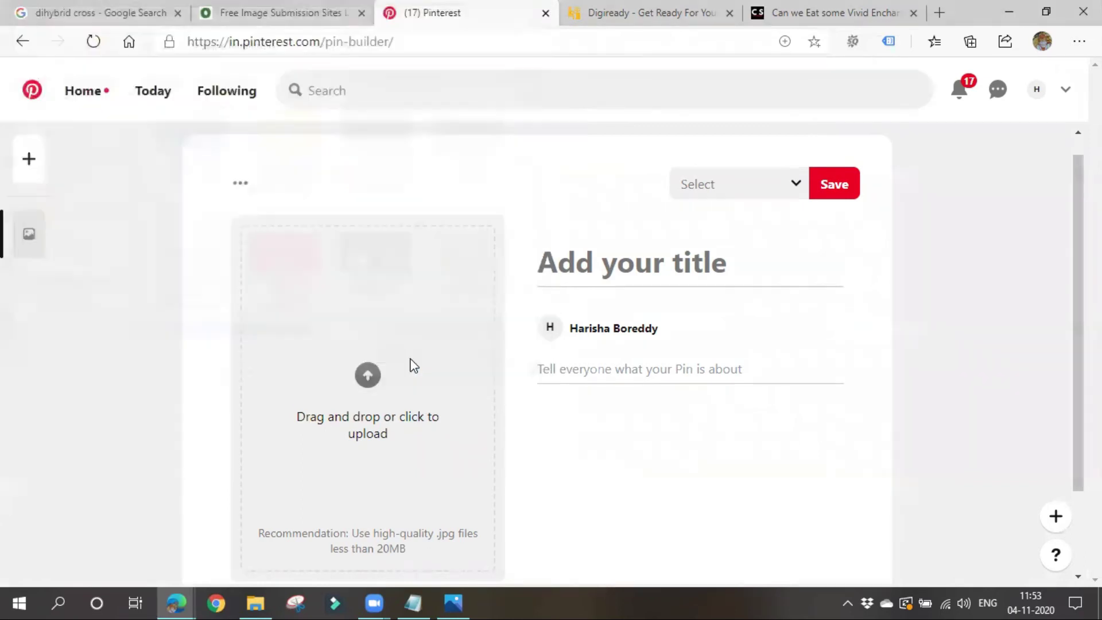
- Title the pin 'Facebook Marketing', replacing an initial 'Social Media' attempt
click(610, 276)
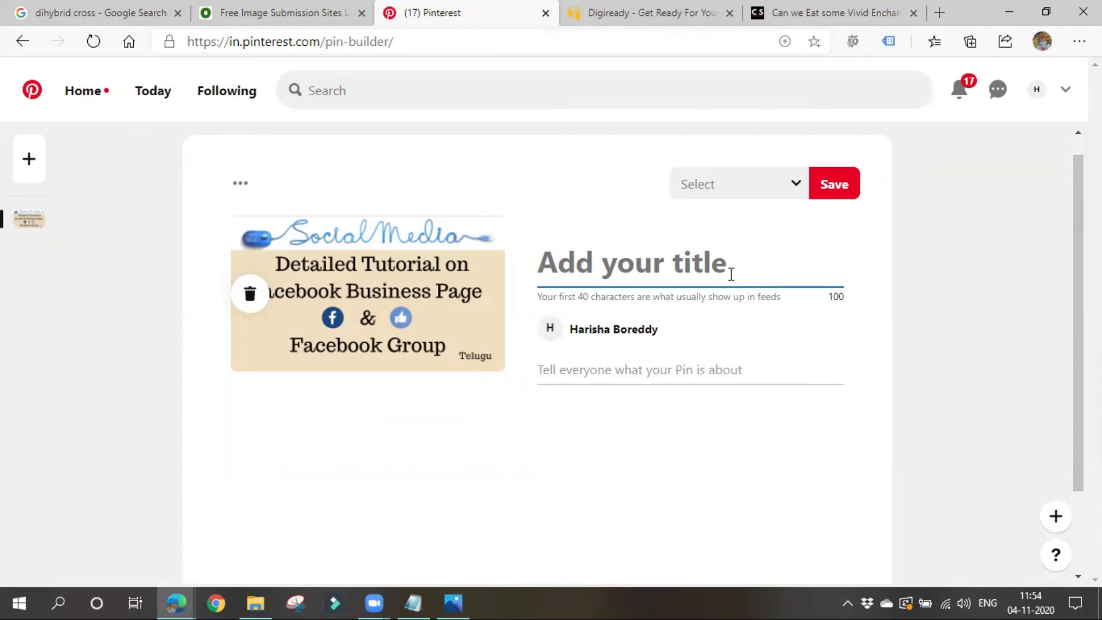
text(S)
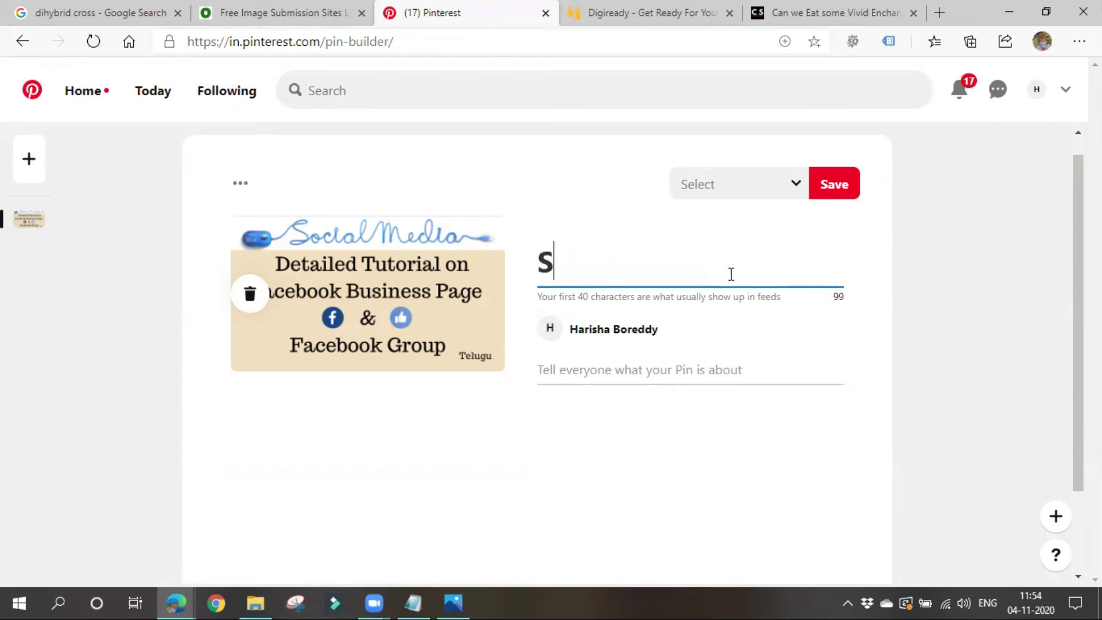
text(ocial)
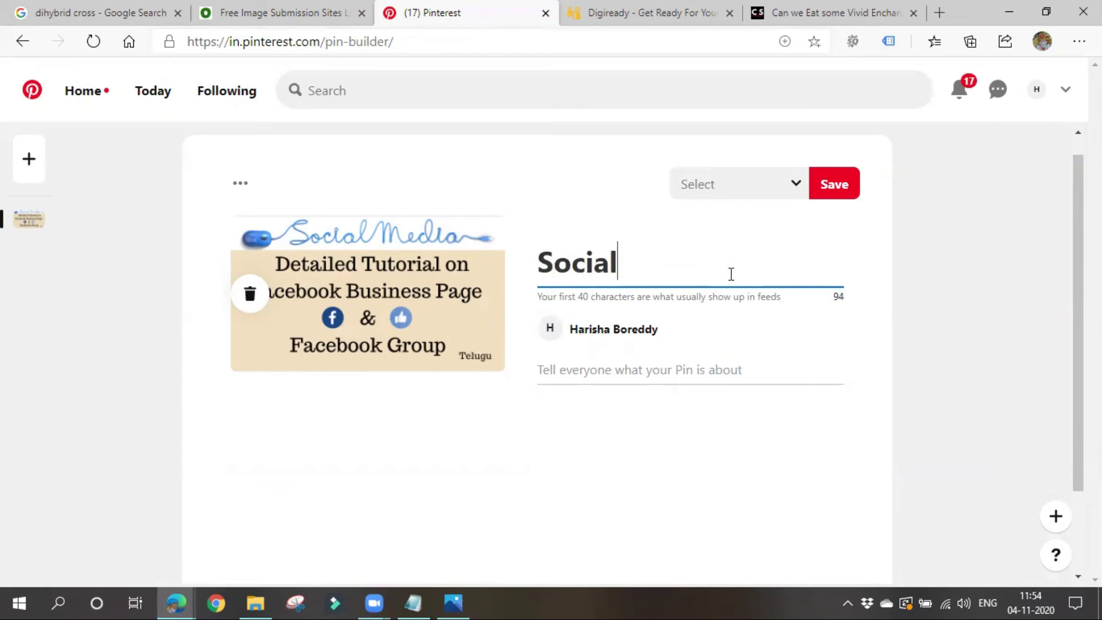
text( Media)
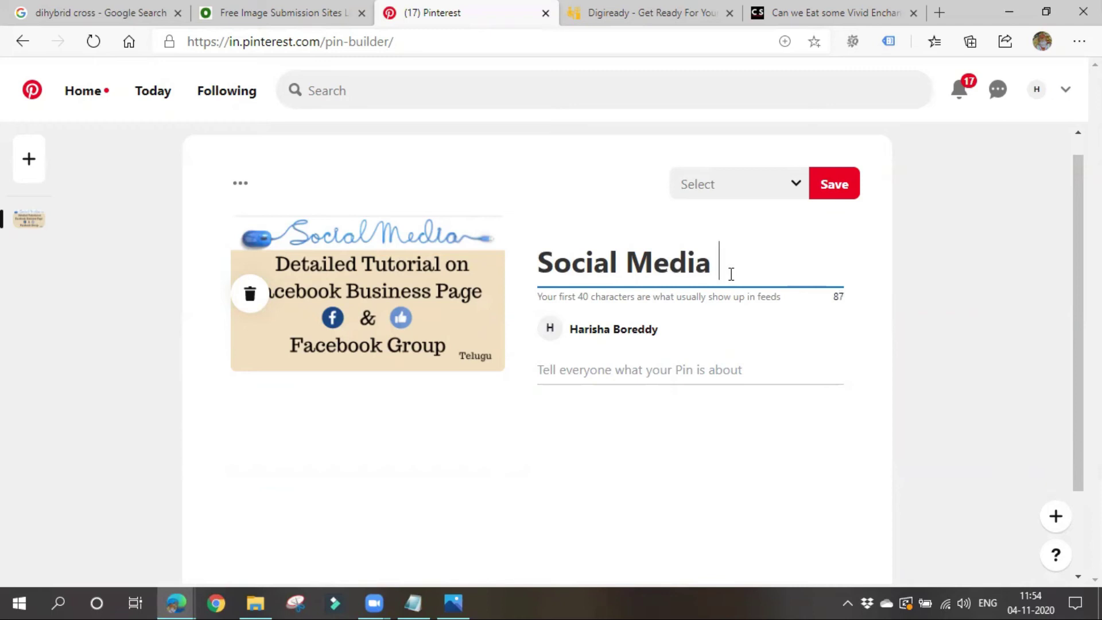
key(BackSpace)
key(BackSpace)
key(BackSpace)
key(BackSpace)
key(BackSpace)
key(BackSpace)
key(BackSpace)
key(BackSpace)
key(BackSpace)
key(BackSpace)
key(BackSpace)
key(BackSpace)
key(BackSpace)
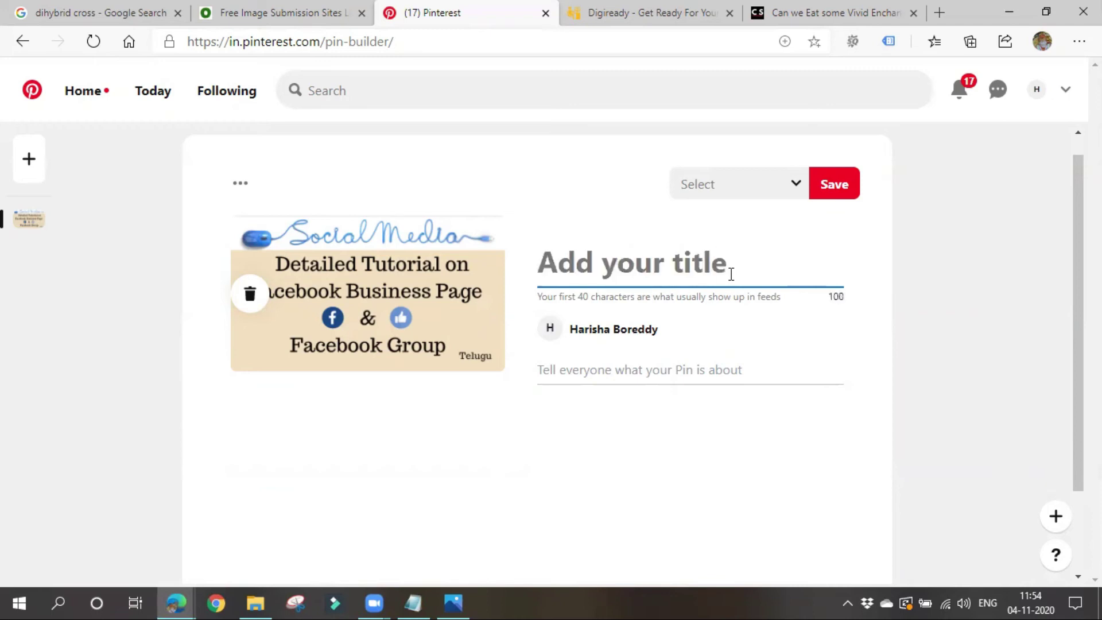
text(Facebook )
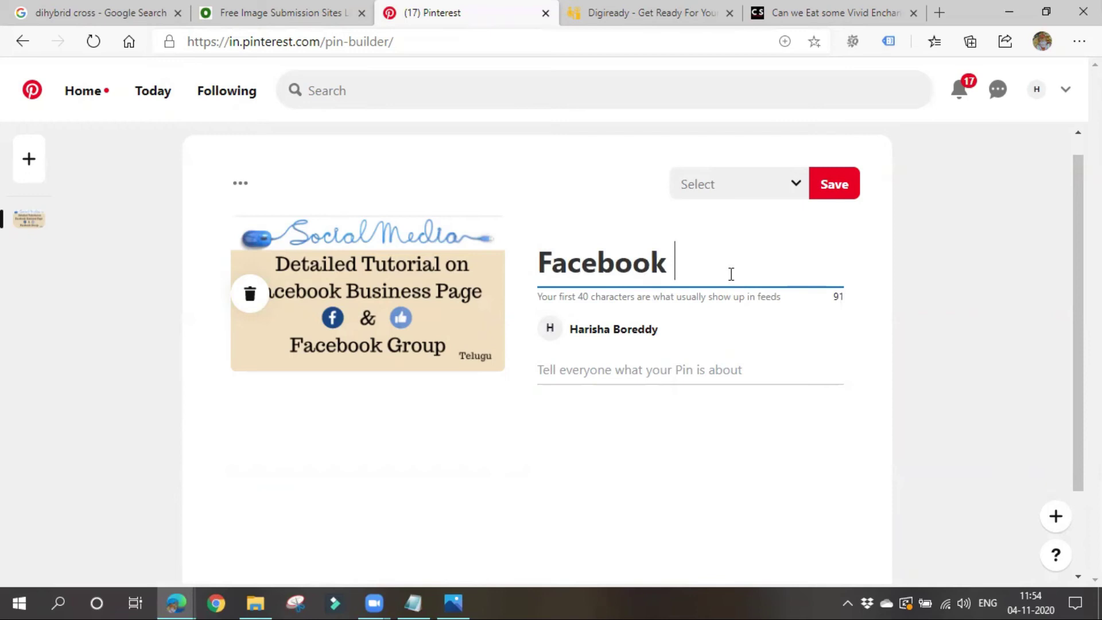
text(<)
key(BackSpace)
text(Marketing)
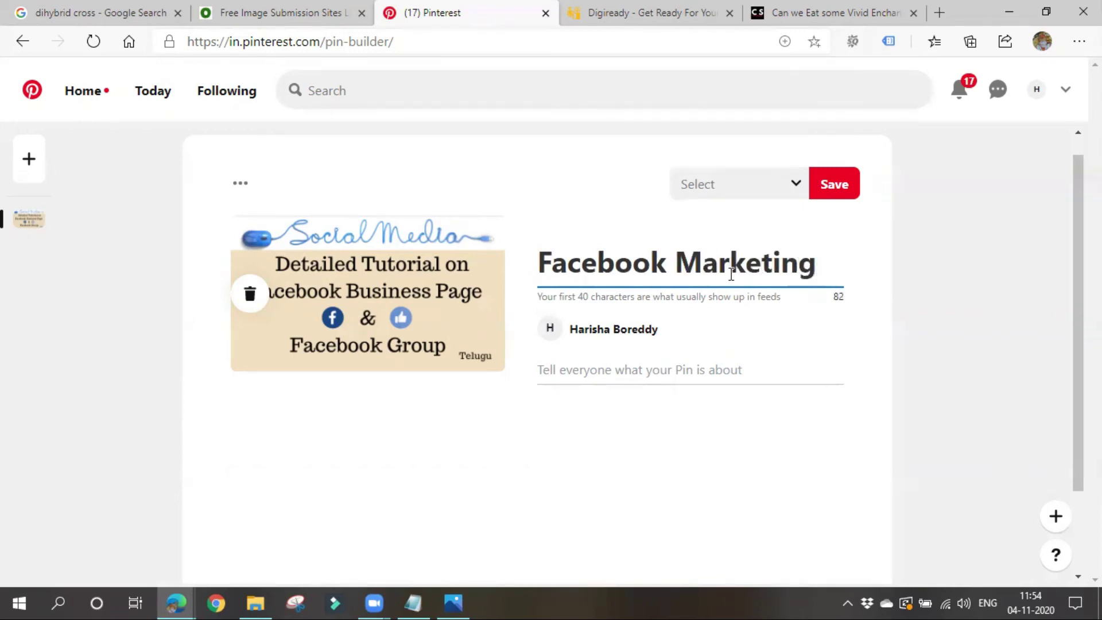
click(714, 374)
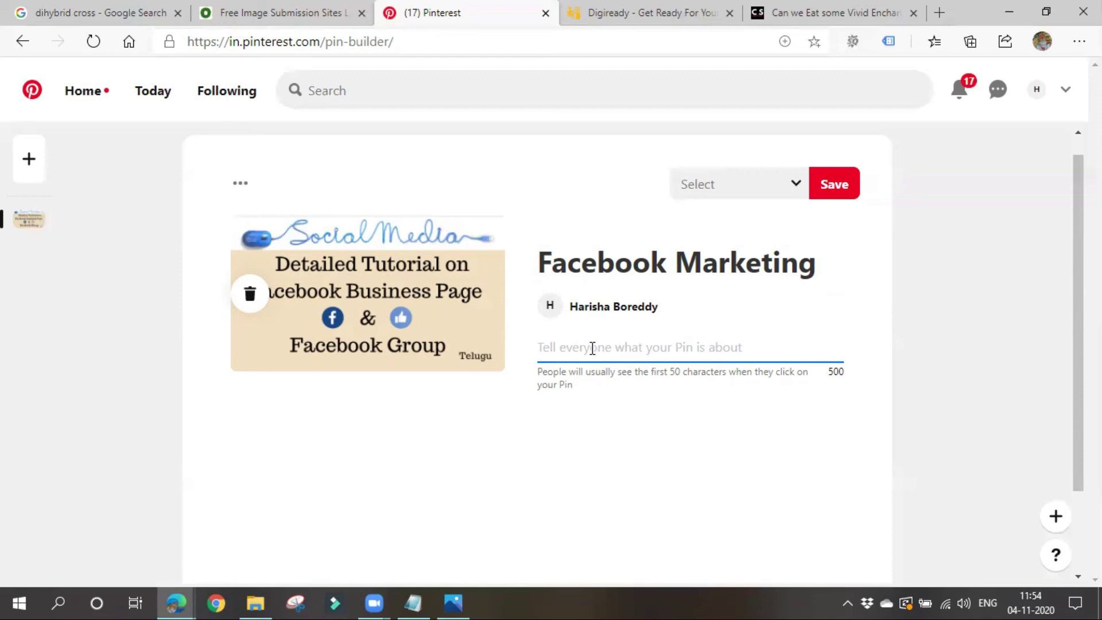
- Enter the description 'Learn How to Promote your business on Facebook', correcting the typo
text(Learn Ho)
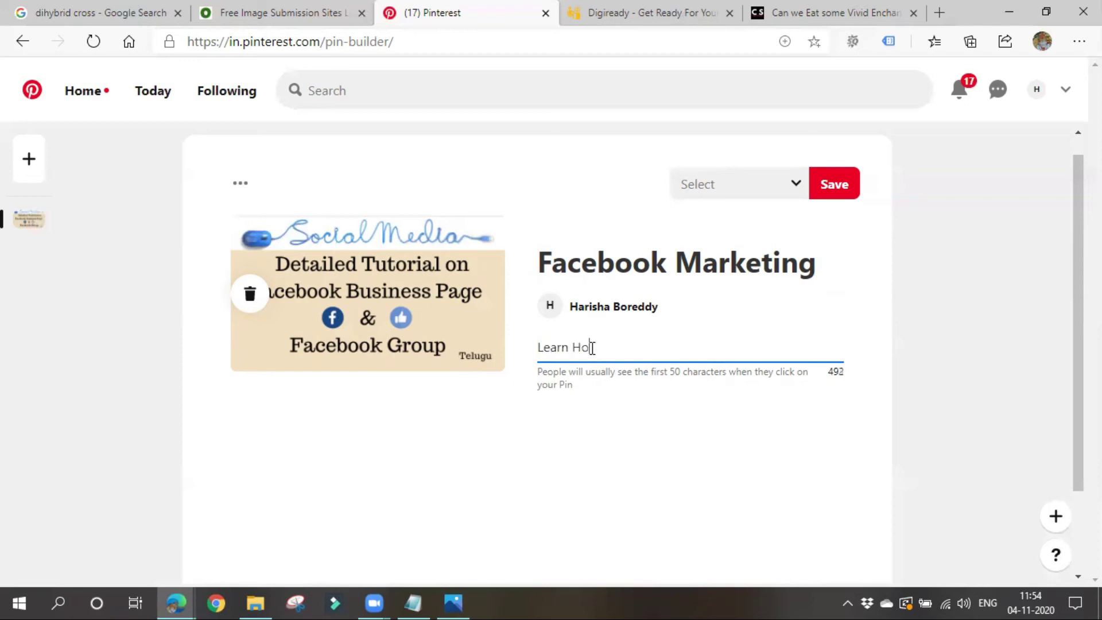
text(w to Promote your bus)
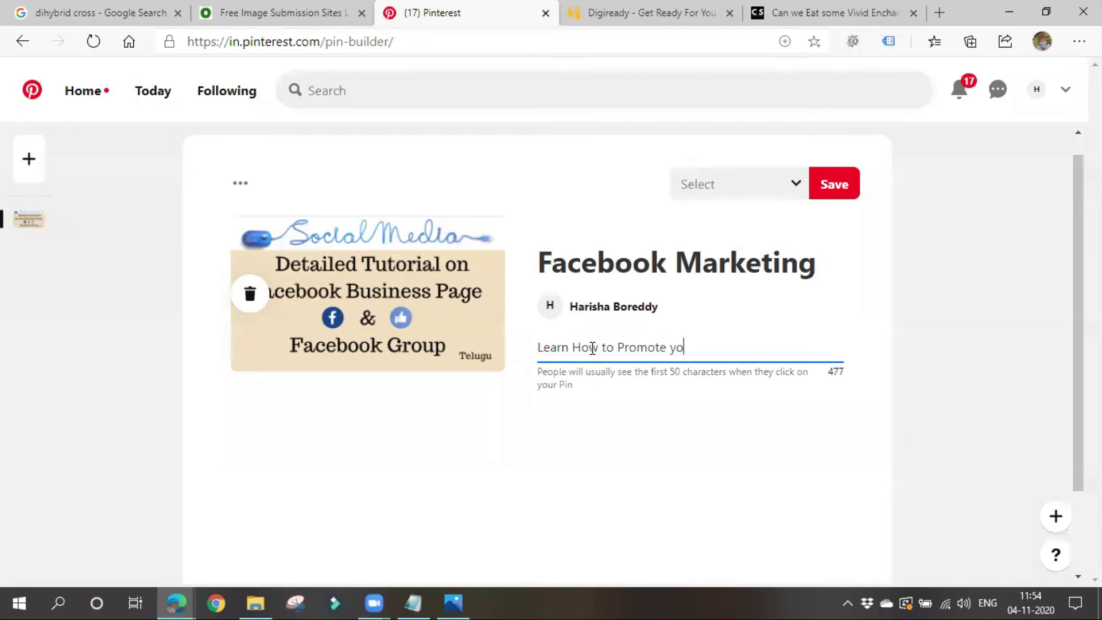
text(iness on Facee)
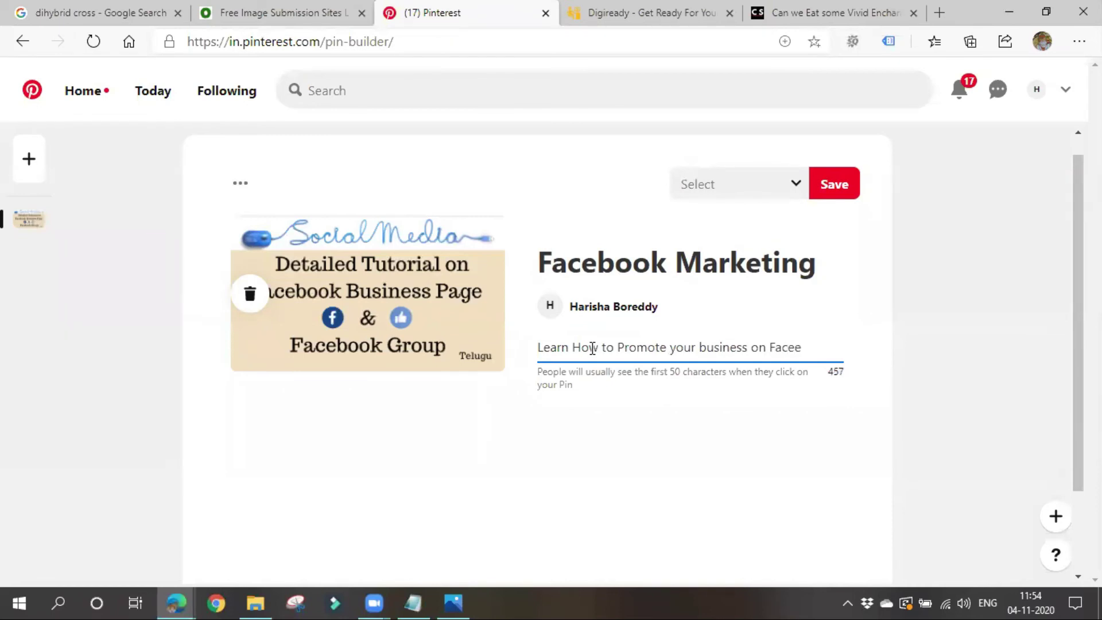
key(BackSpace)
text(book)
scroll(612, 348, down, 1)
scroll(614, 353, down, 1)
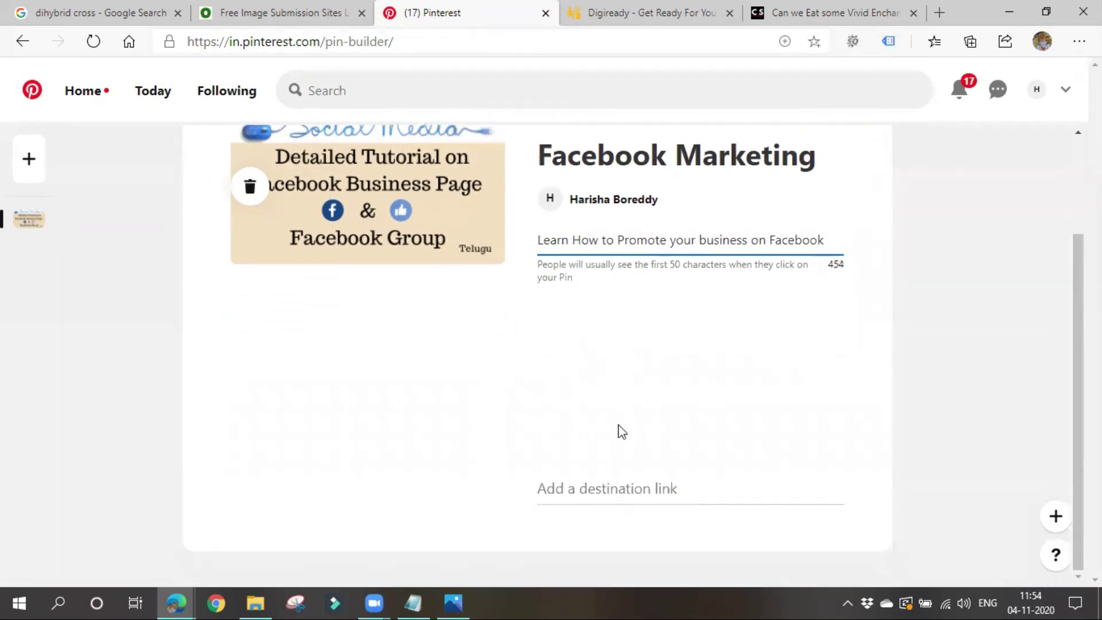
click(613, 489)
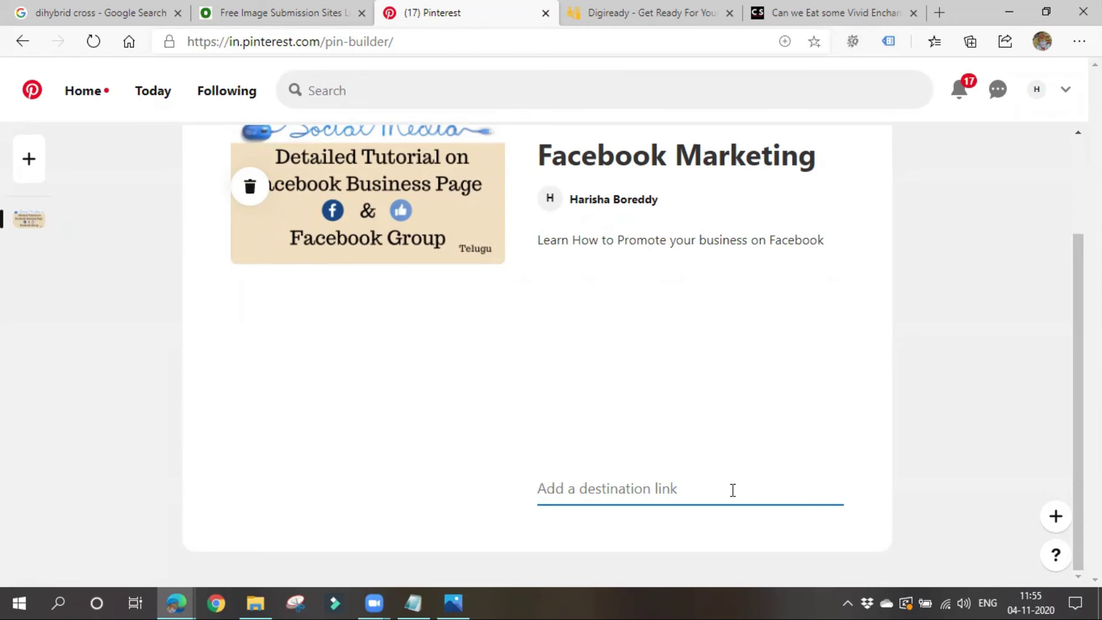
- Paste a website address as the destination link, then delete it as wrong
text(https://www.digiready.in/)
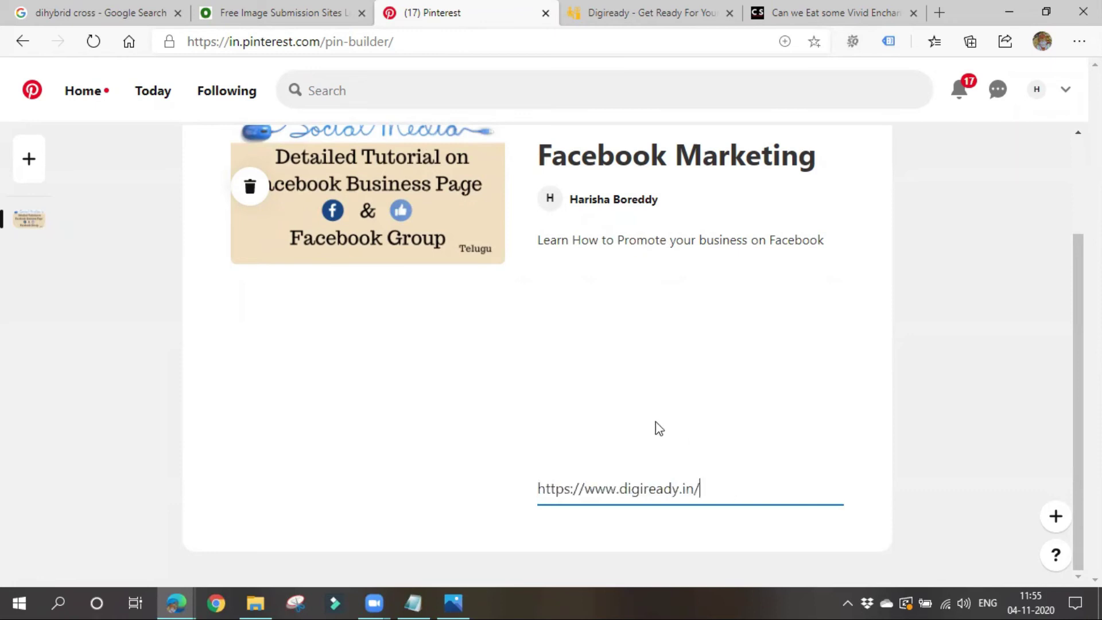
triple_click(686, 485)
key(BackSpace)
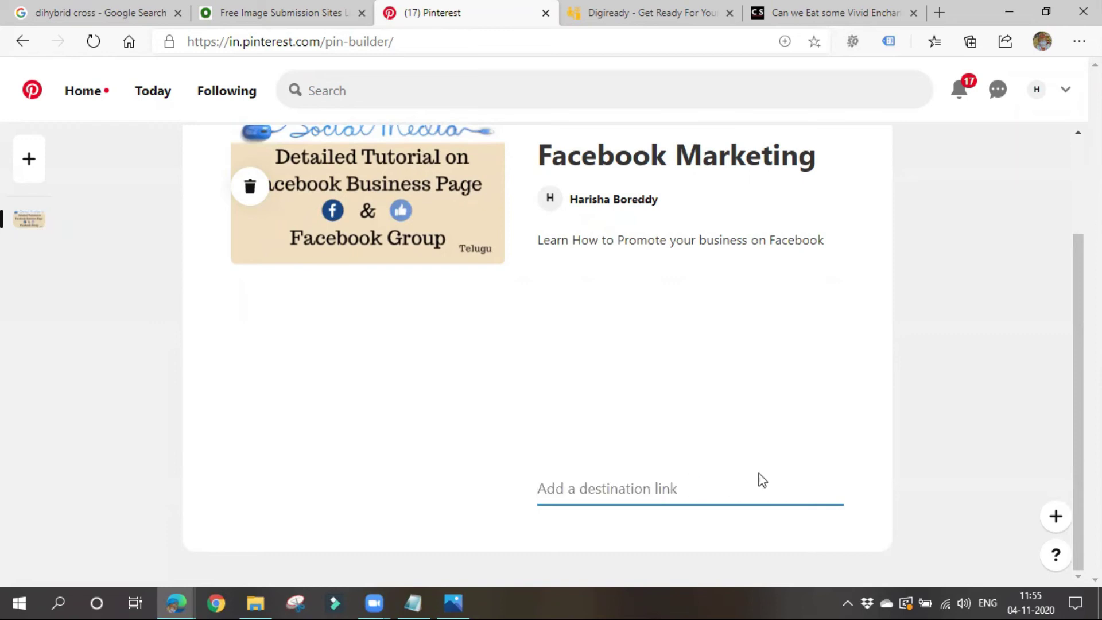
- Copy the YouTube channel address and paste it as the pin's destination link
mouse_move(183, 597)
click(243, 524)
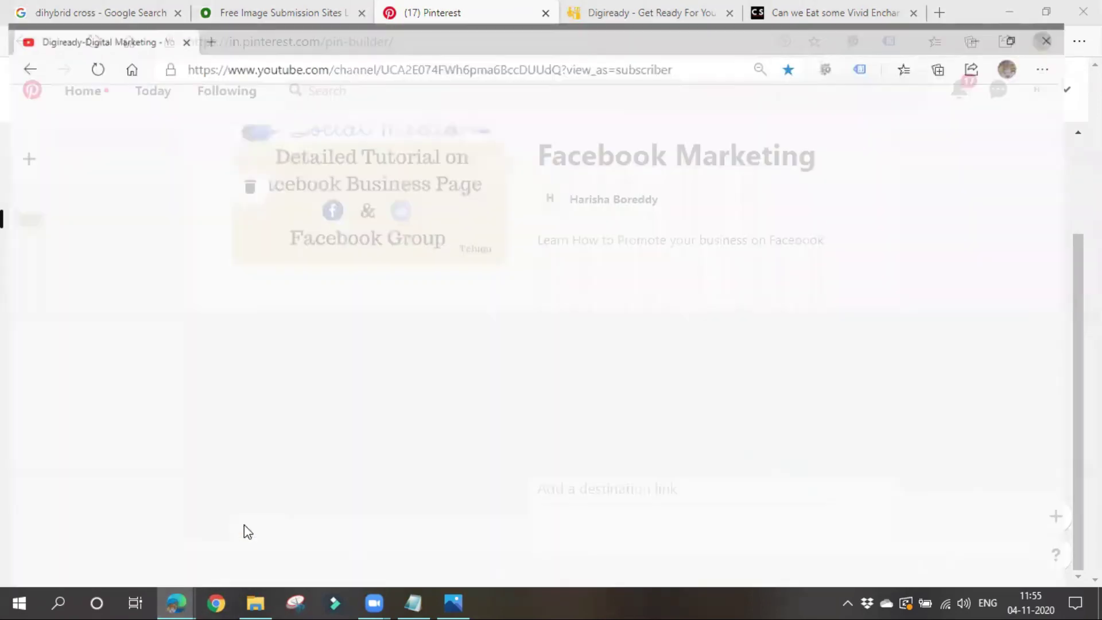
click(239, 41)
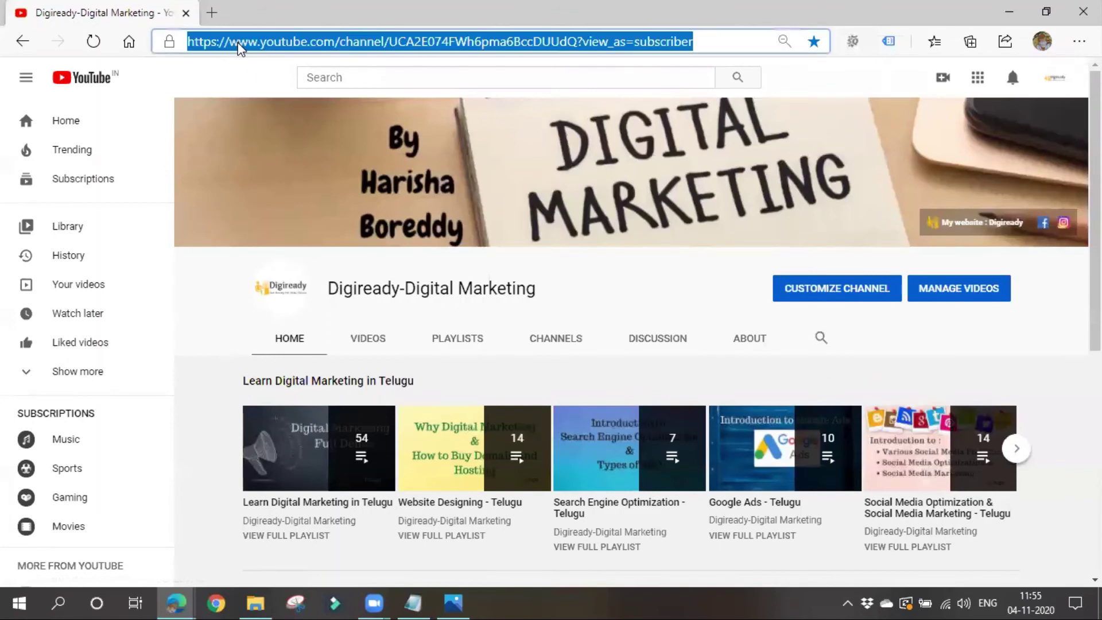
click(1009, 11)
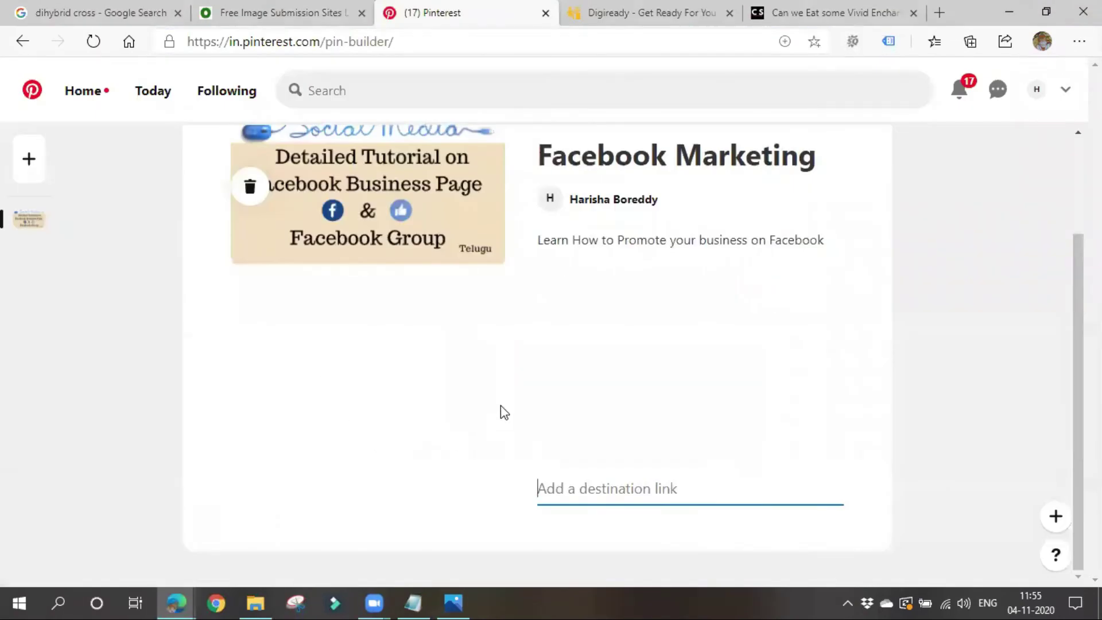
key(ctrl+v)
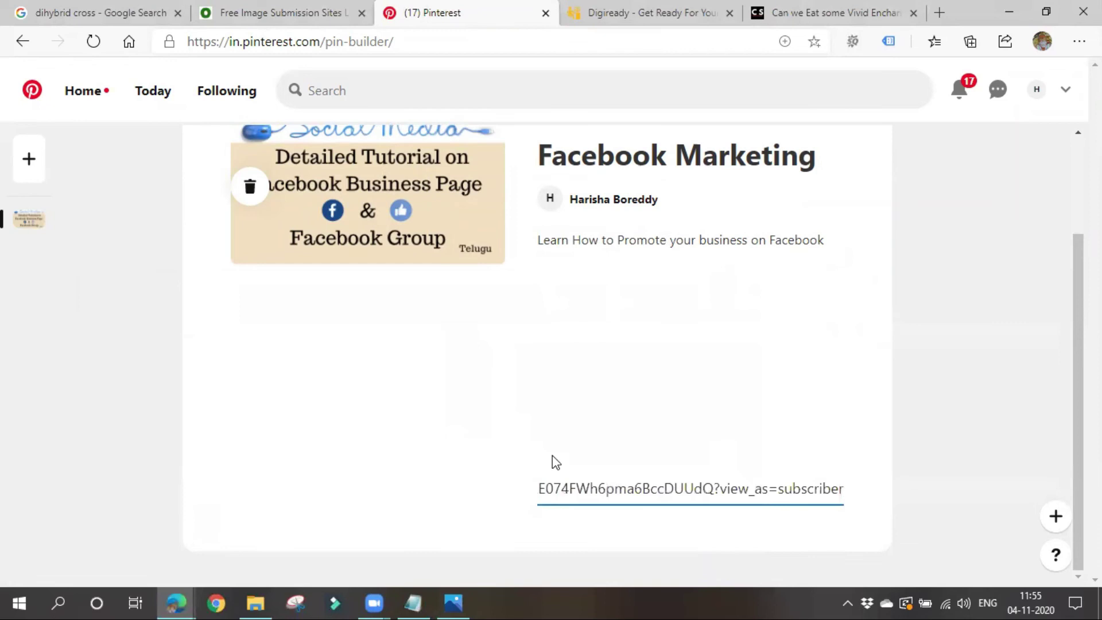
scroll(715, 459, up, 2)
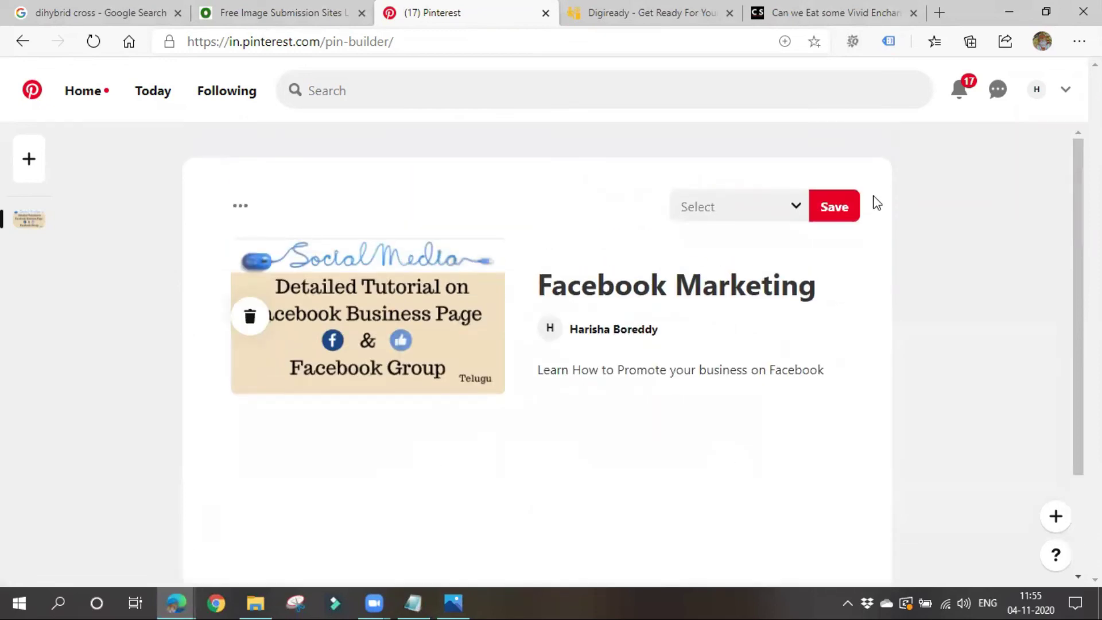
- Create a new board named 'Digital Marketing' from the board selection list
click(784, 217)
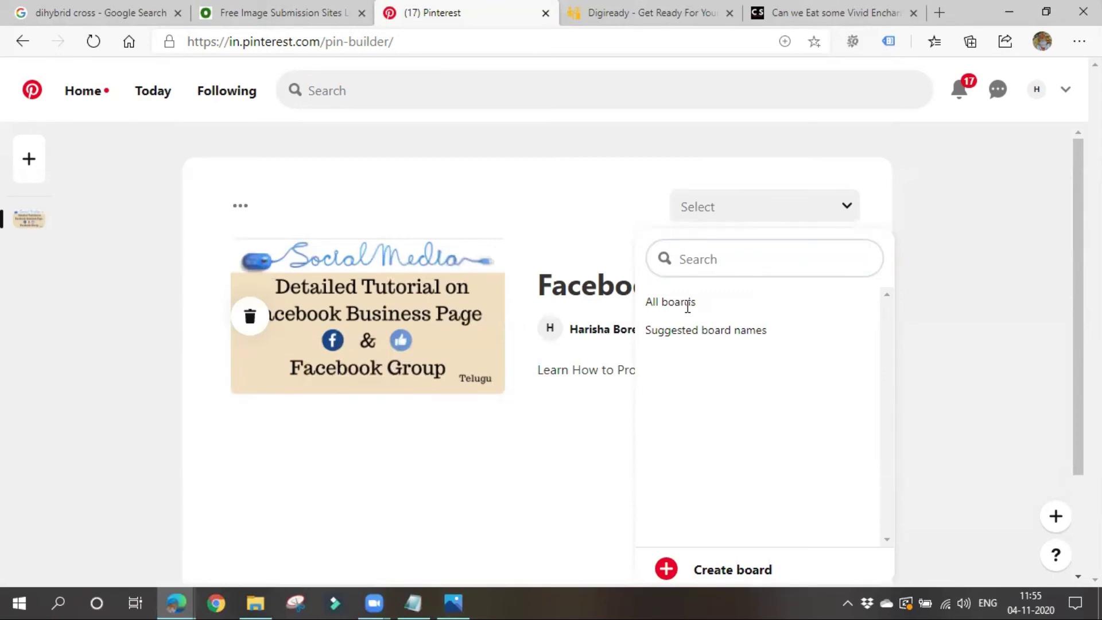
scroll(717, 373, down, 2)
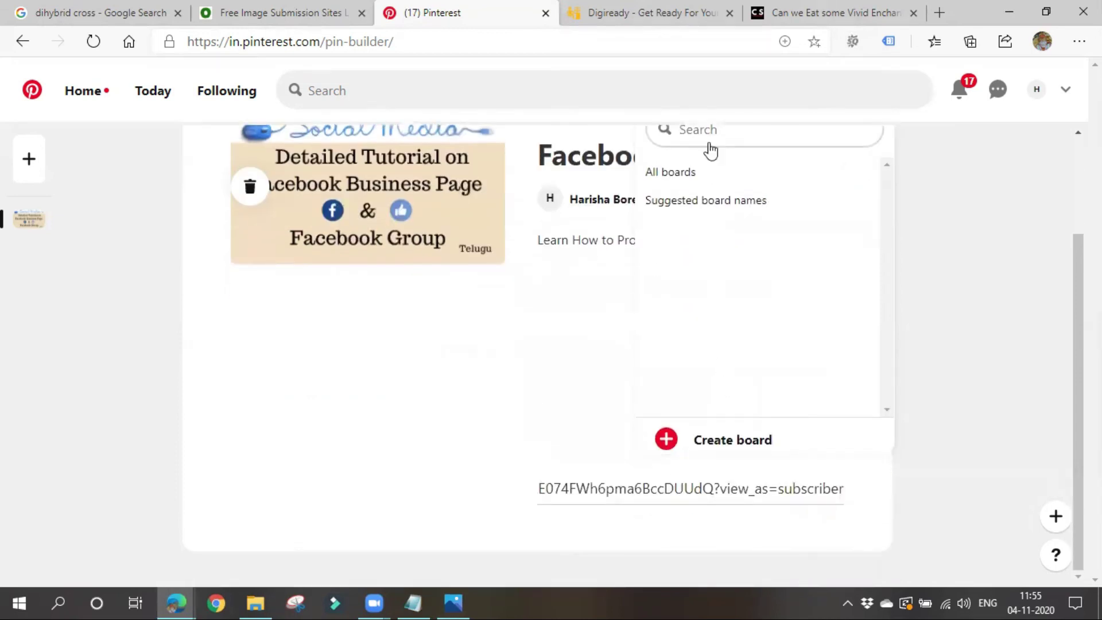
click(717, 442)
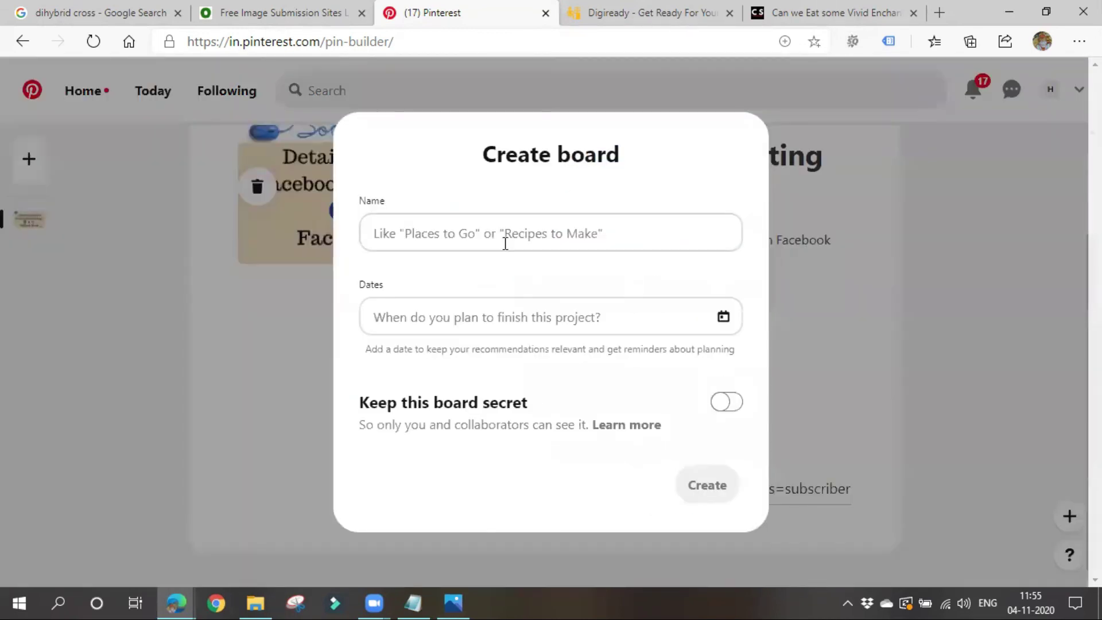
click(473, 233)
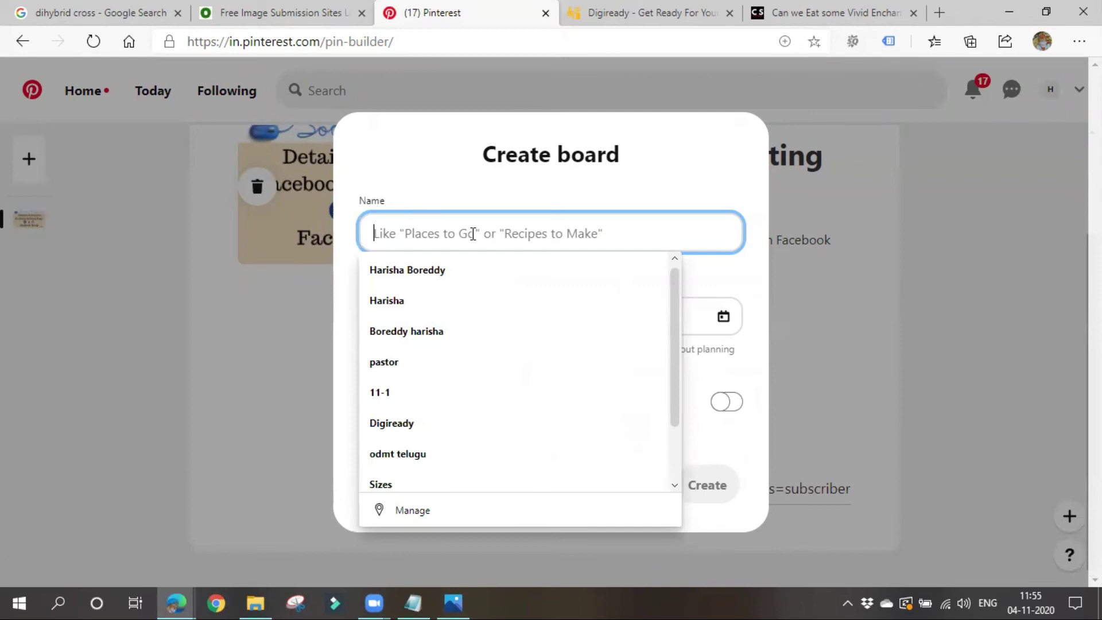
text(Digit)
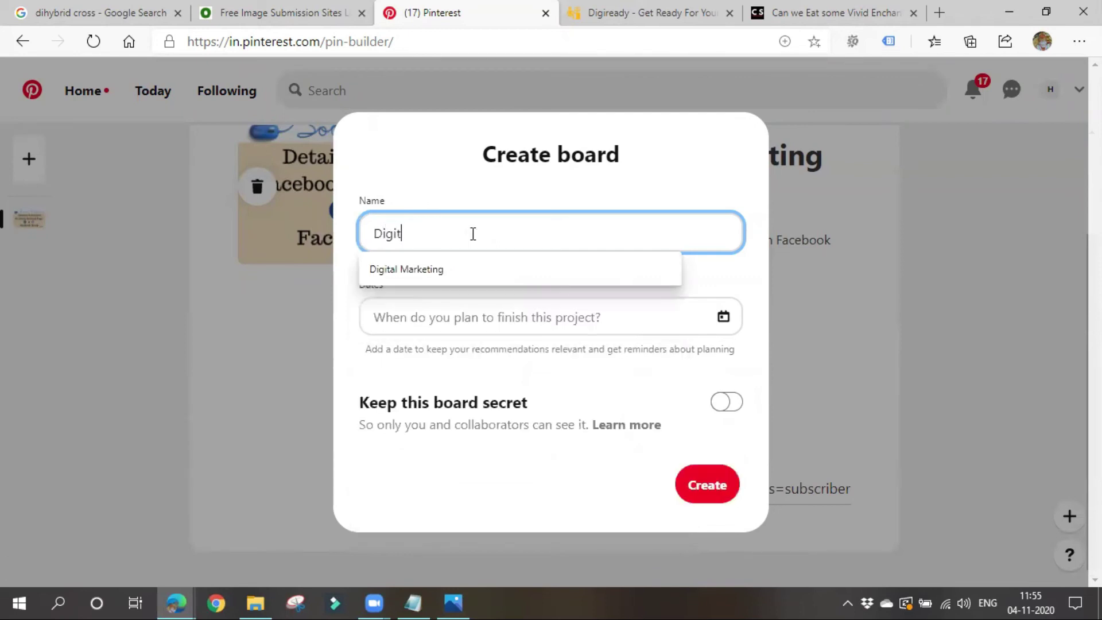
text(al Marketing)
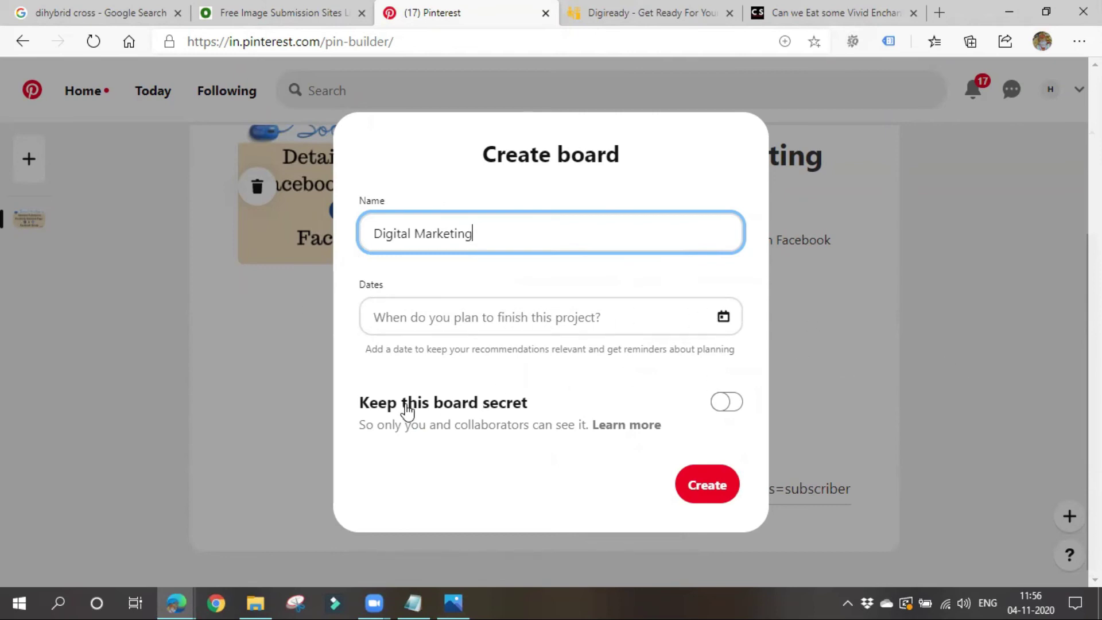
click(717, 485)
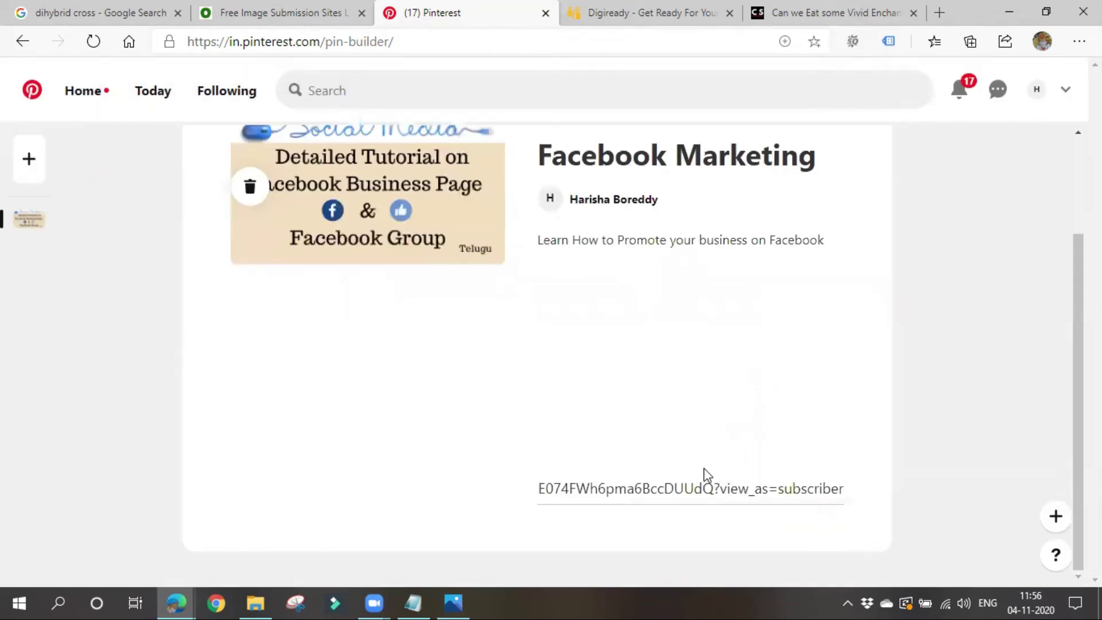
scroll(703, 467, up, 2)
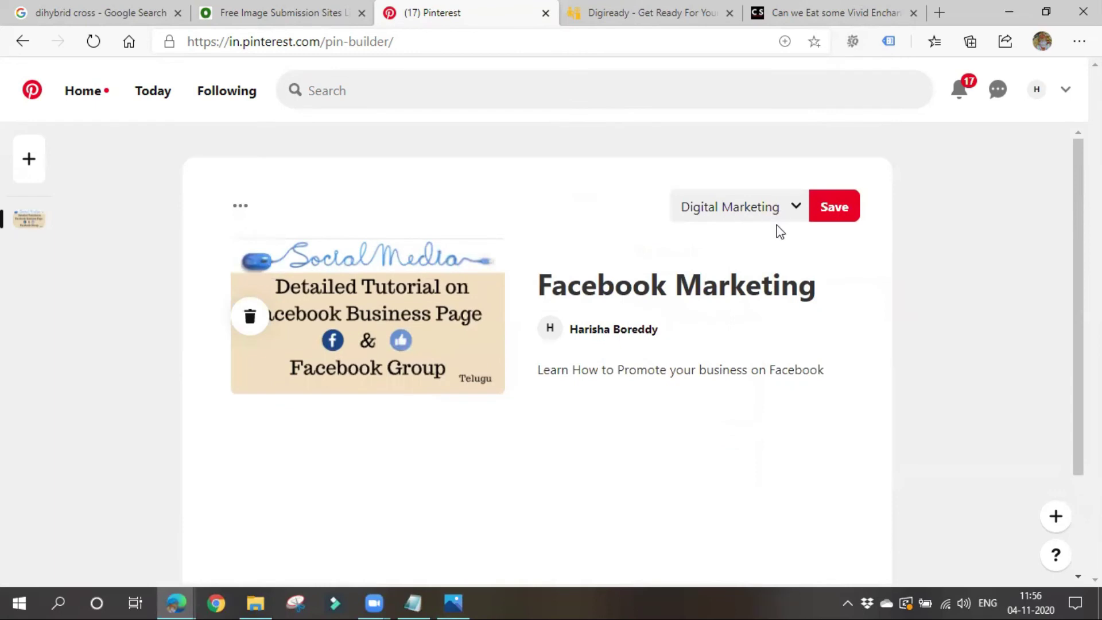
- Save the pin to Digital Marketing and view the saved pin's page
click(832, 210)
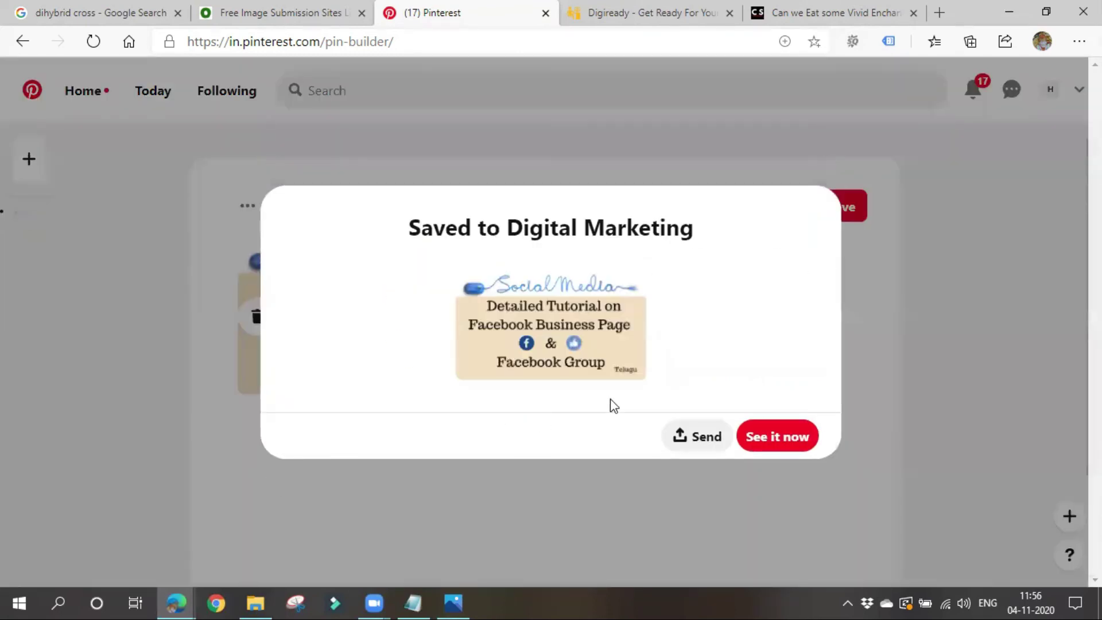
click(702, 439)
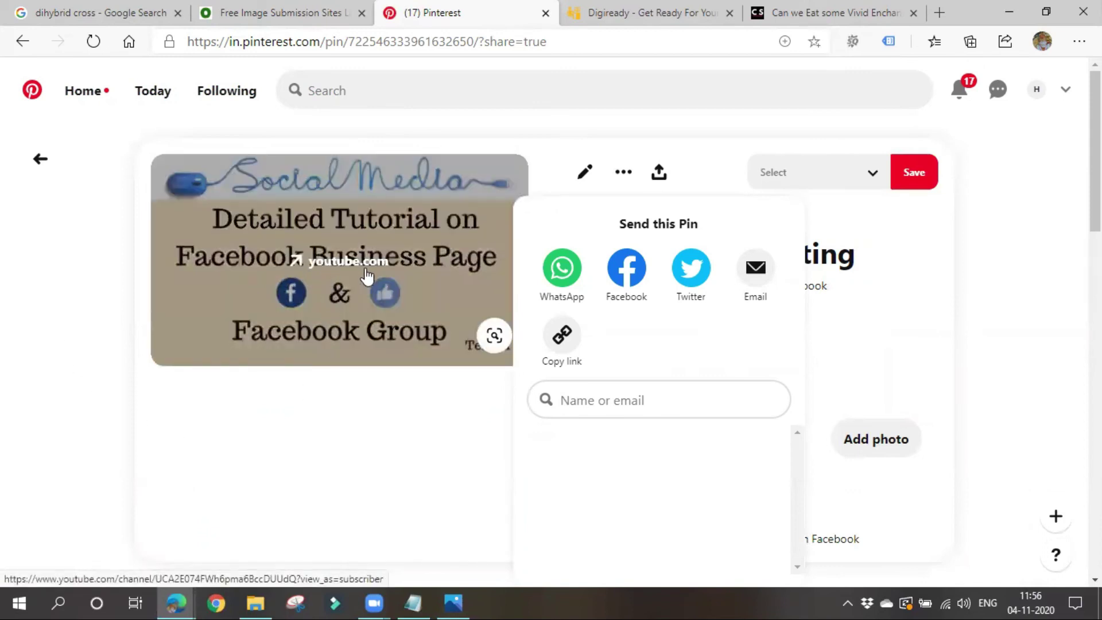
click(319, 482)
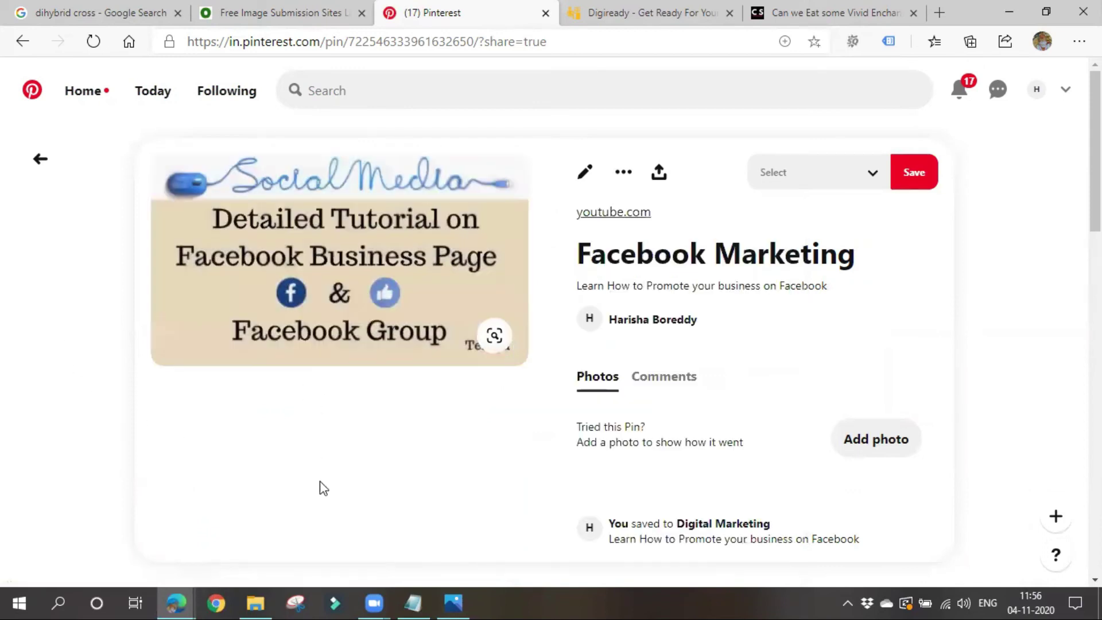
- Confirm the pin opens the YouTube channel, then return to the pin builder
click(688, 252)
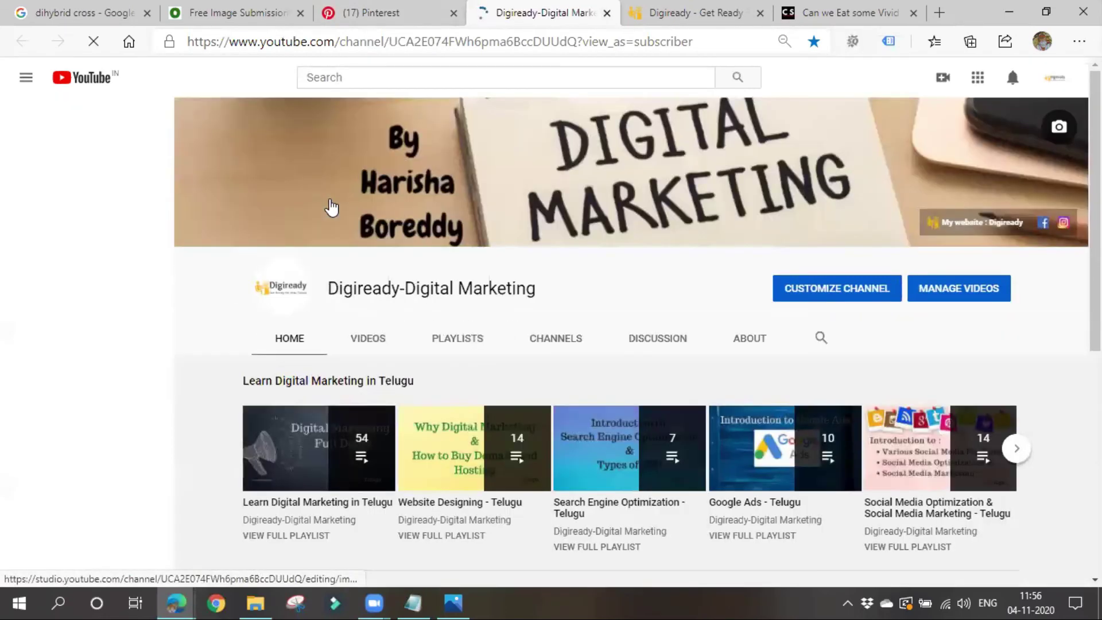
click(400, 13)
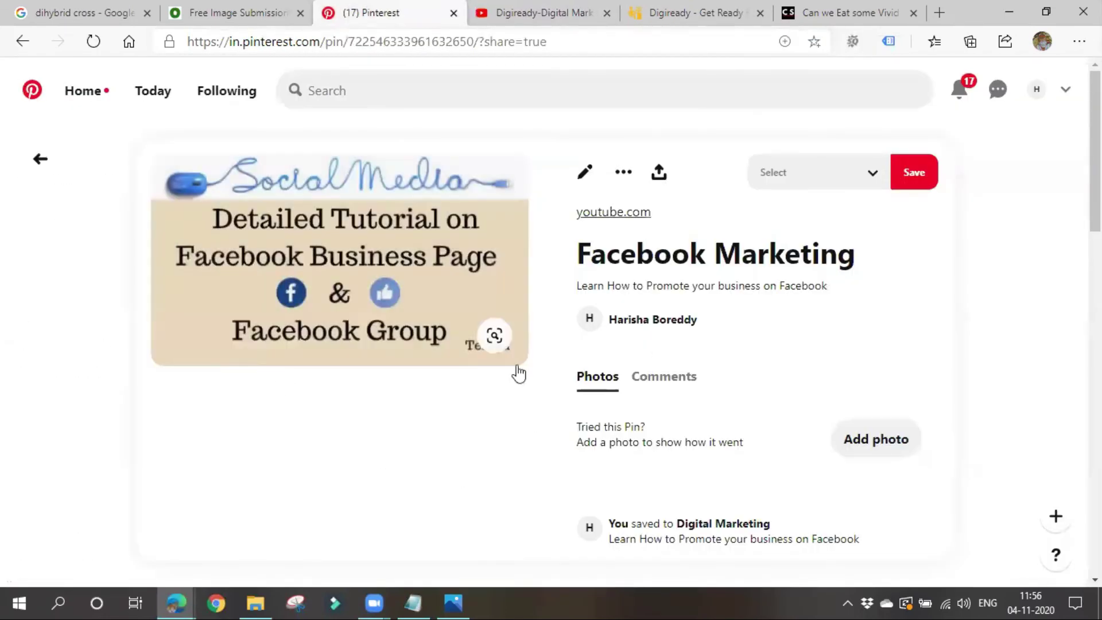
mouse_move(422, 292)
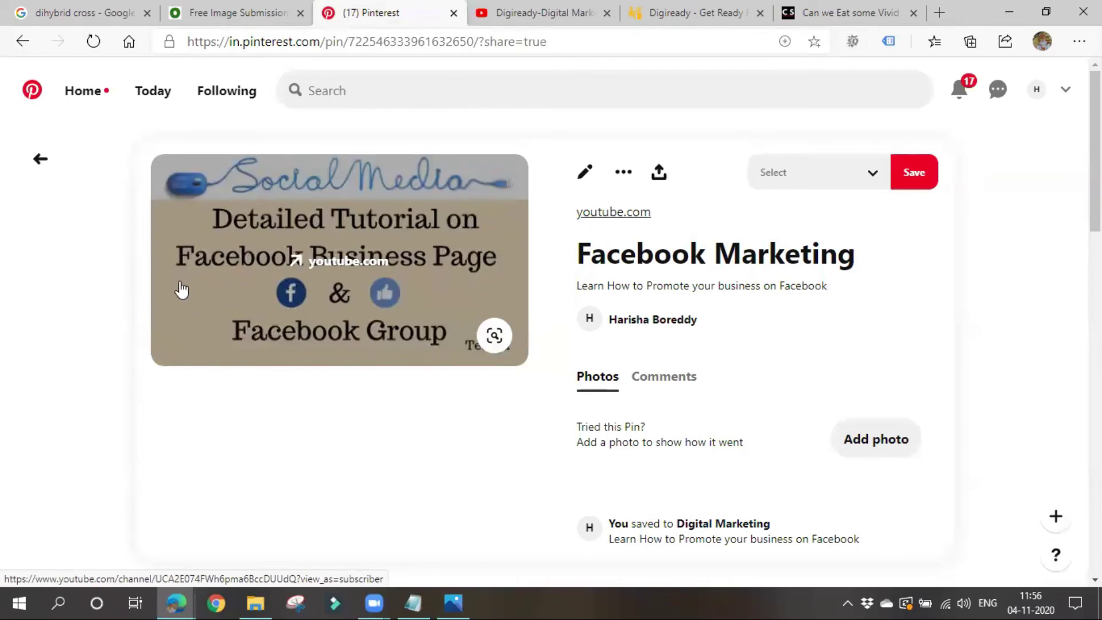
click(39, 170)
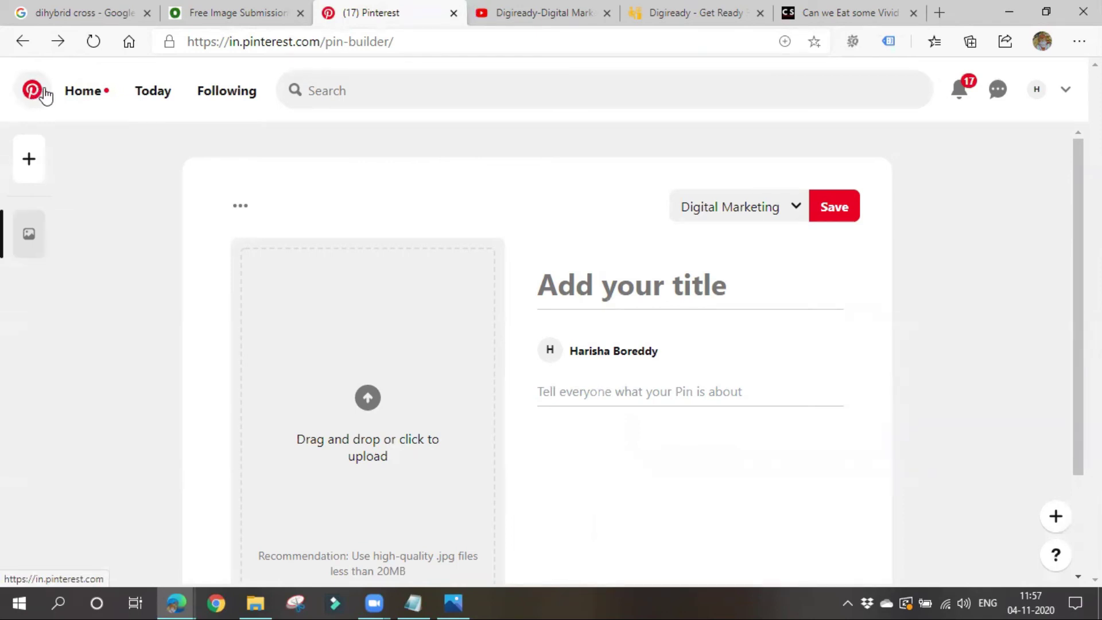
- Check the home feed, account menu, messages and updates, then the profile's Digital Marketing board
click(80, 93)
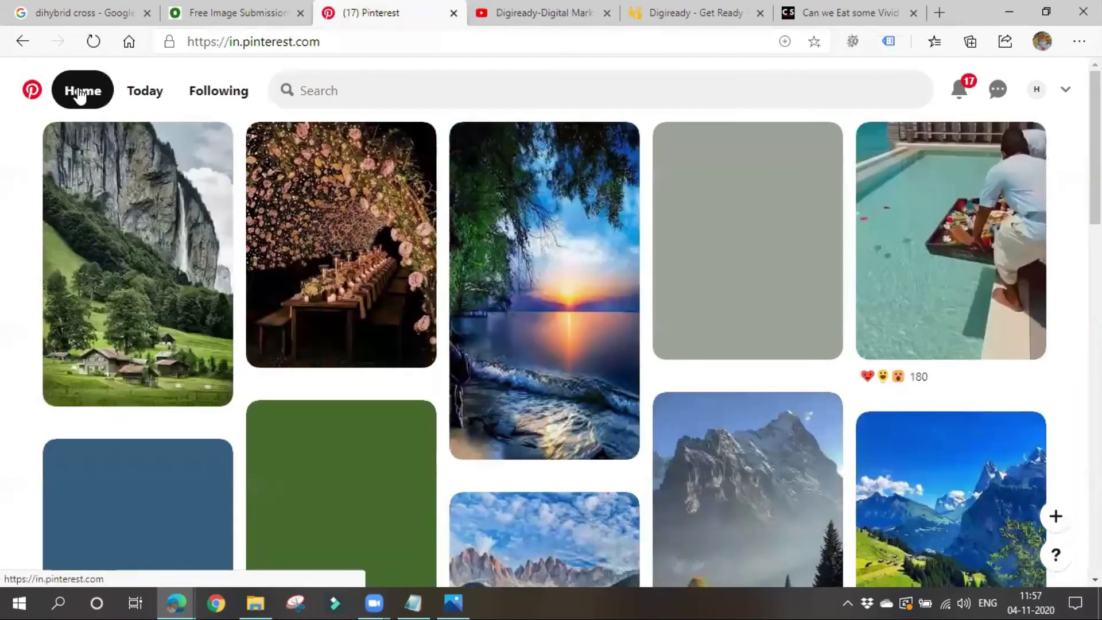
click(1069, 93)
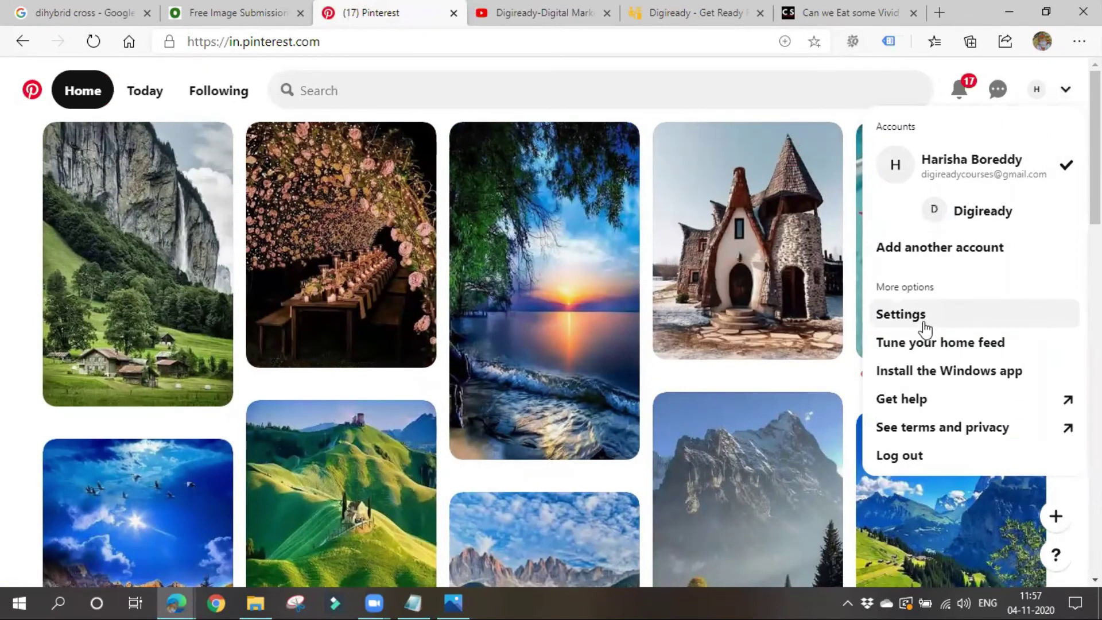
scroll(935, 352, down, 3)
scroll(948, 370, up, 3)
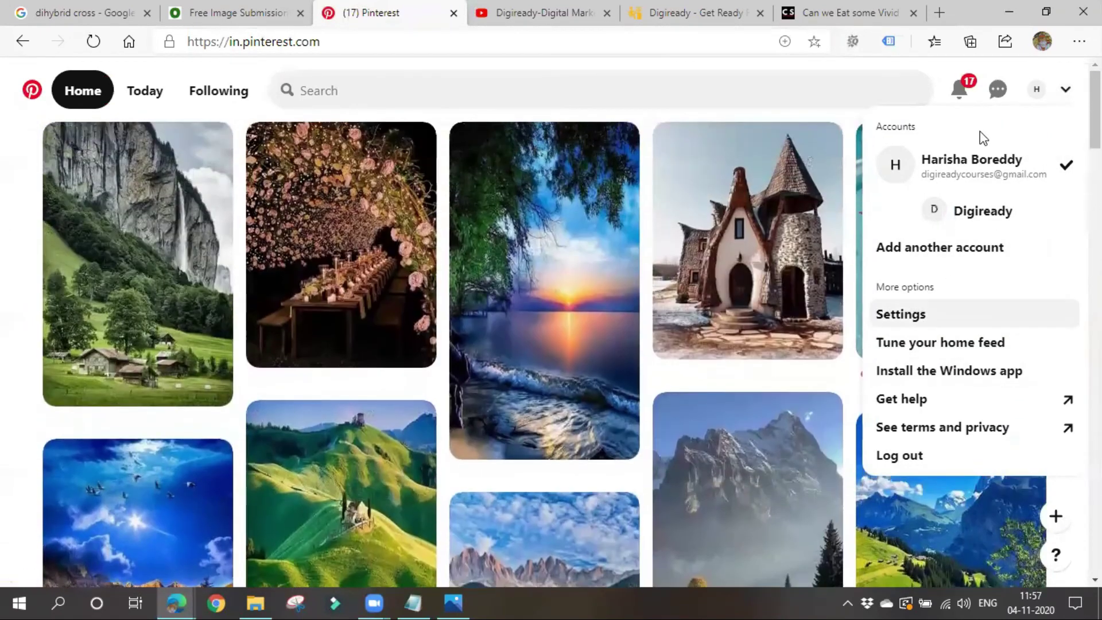
click(997, 88)
click(958, 90)
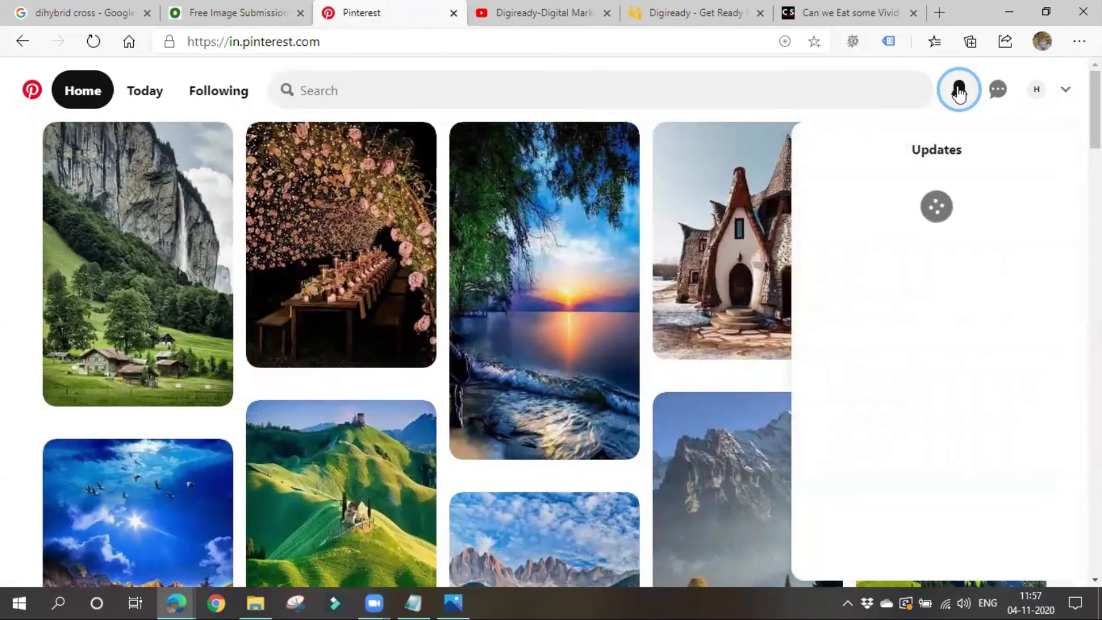
click(1034, 94)
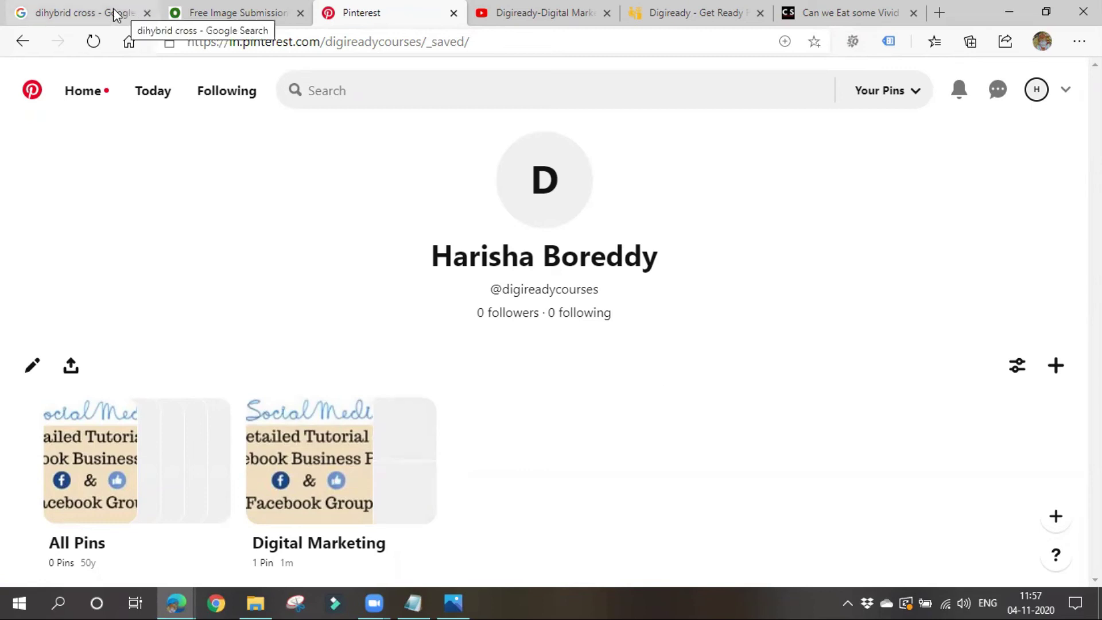
- Switch to the Google dihybrid cross search results and scroll through them
click(77, 8)
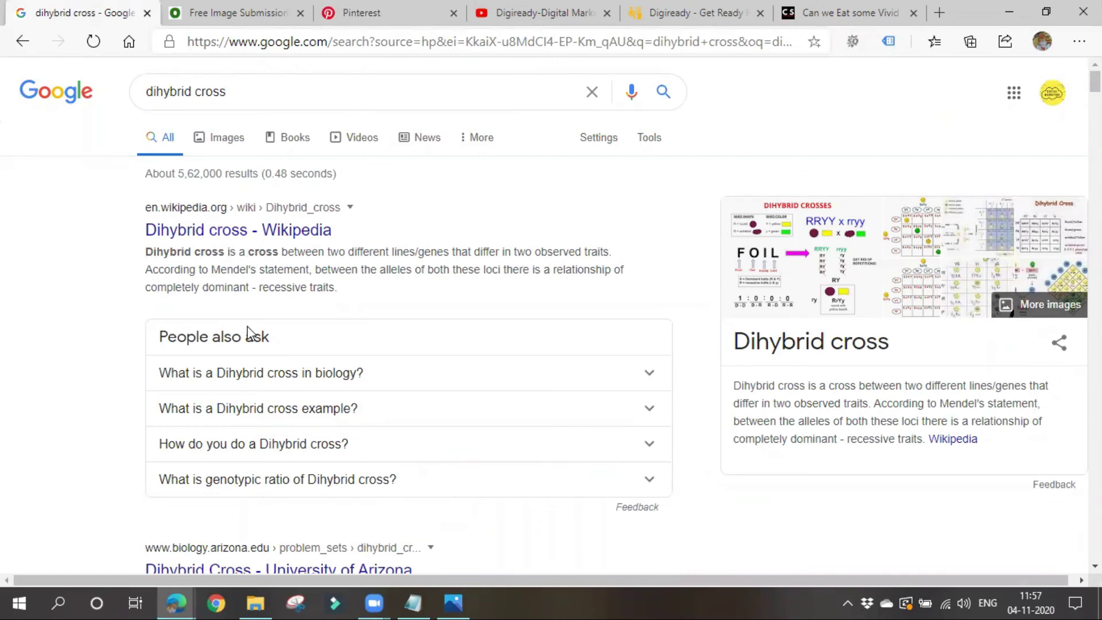
scroll(246, 335, down, 10)
scroll(248, 347, down, 8)
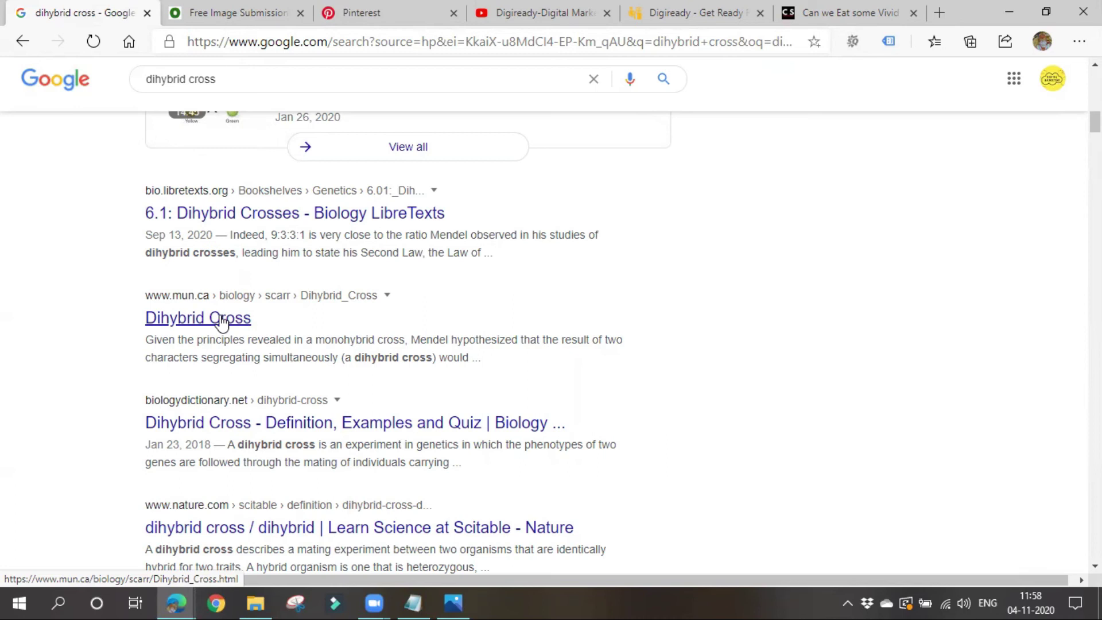
- Replace the dihybrid cross query with 'seo training in mahaboob na' and use the corrected 'mahabubnagar' spelling
scroll(221, 321, up, 5)
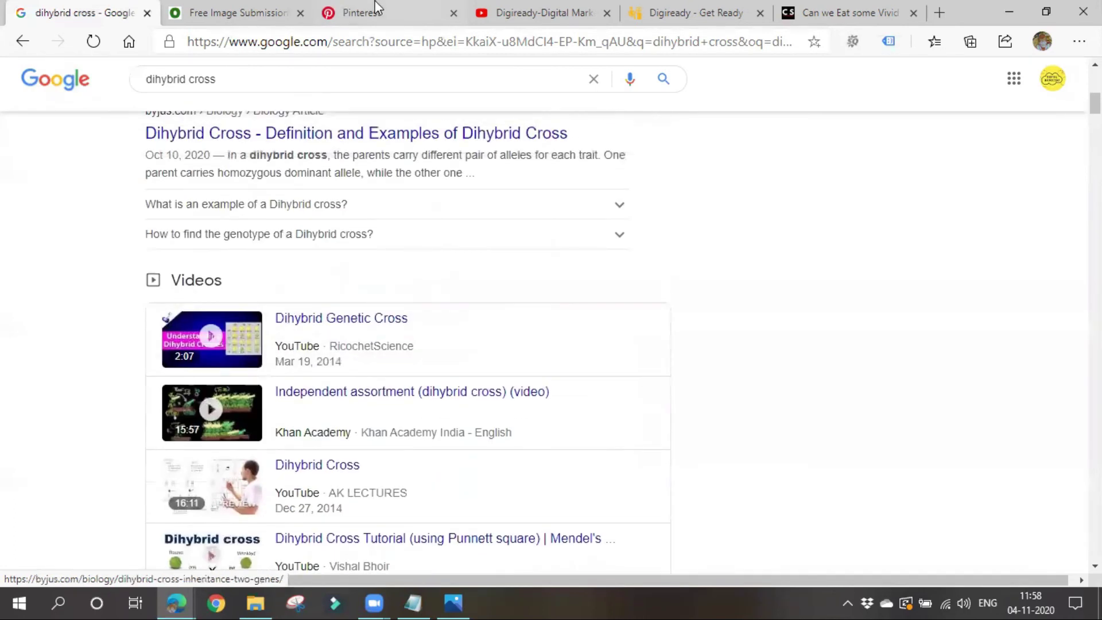
triple_click(340, 69)
text(seo)
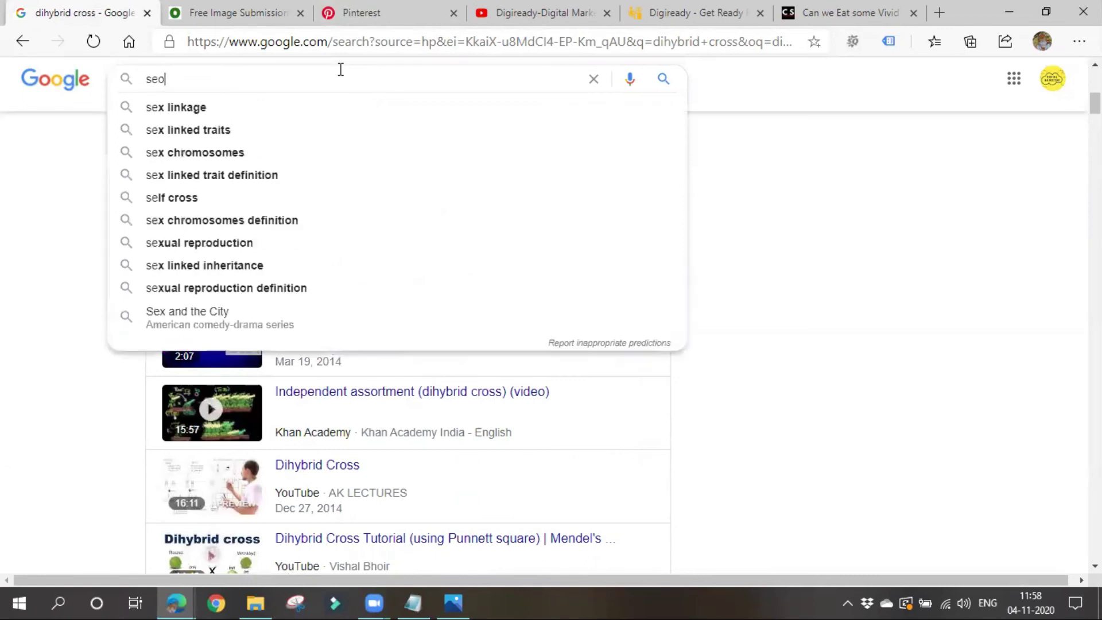
text( traini)
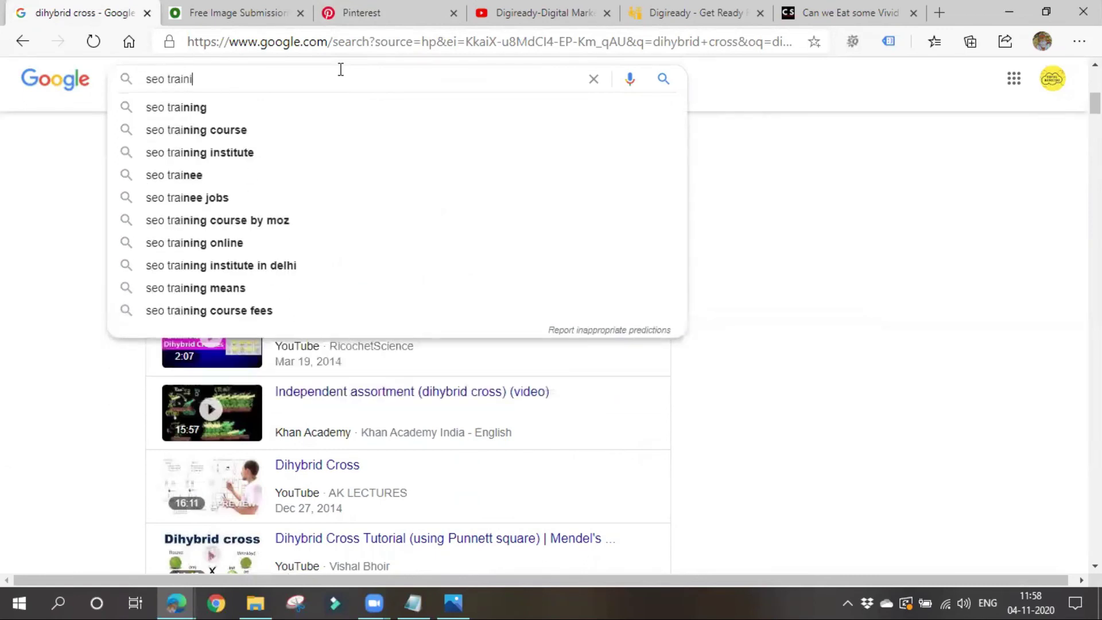
text(ng in mah)
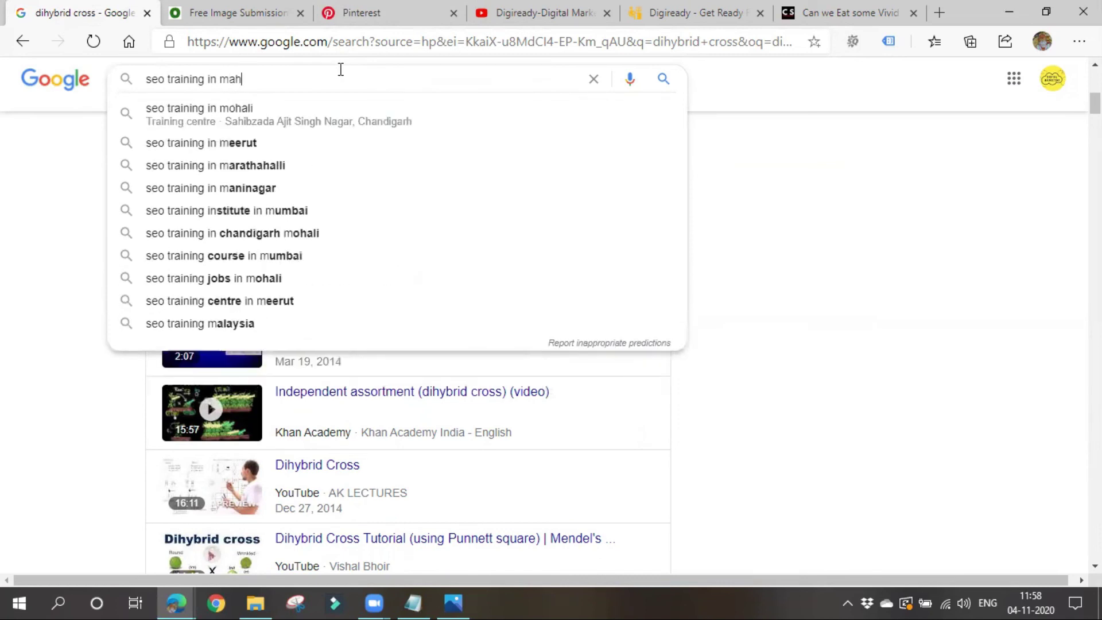
text(aboob nagar)
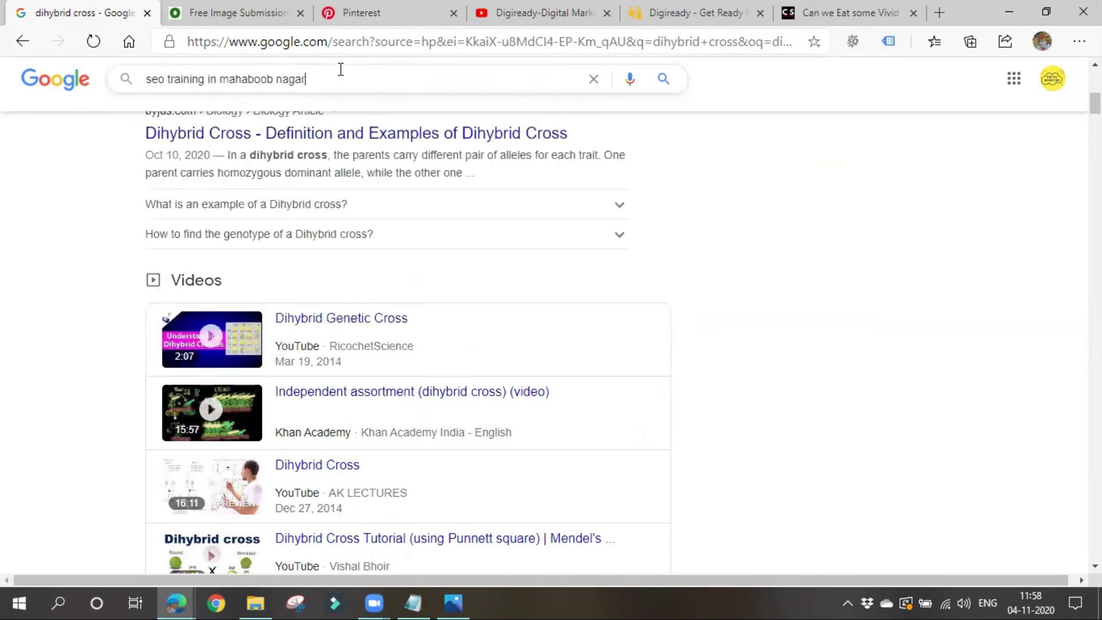
key(Return)
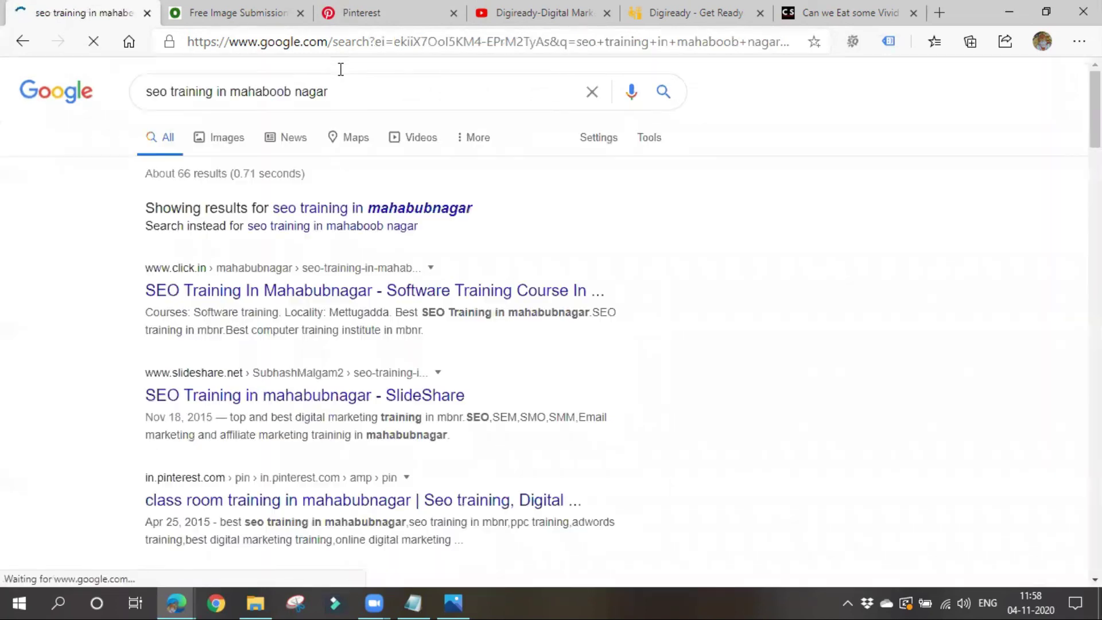
click(408, 210)
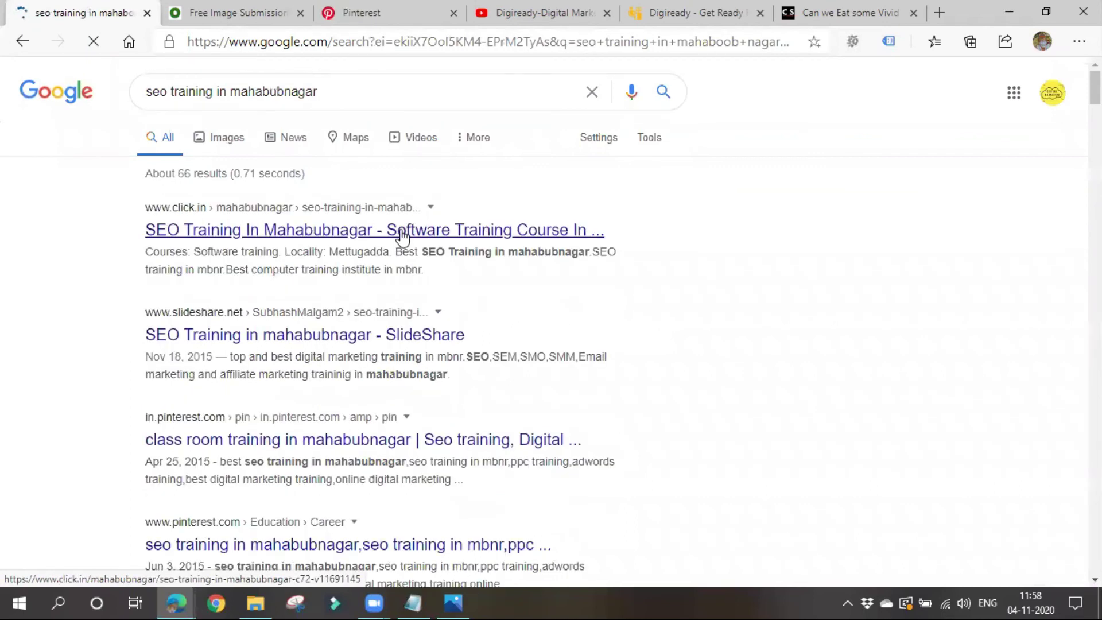
- Browse the roughly 66 results for seo training in mahabubnagar
scroll(209, 267, down, 4)
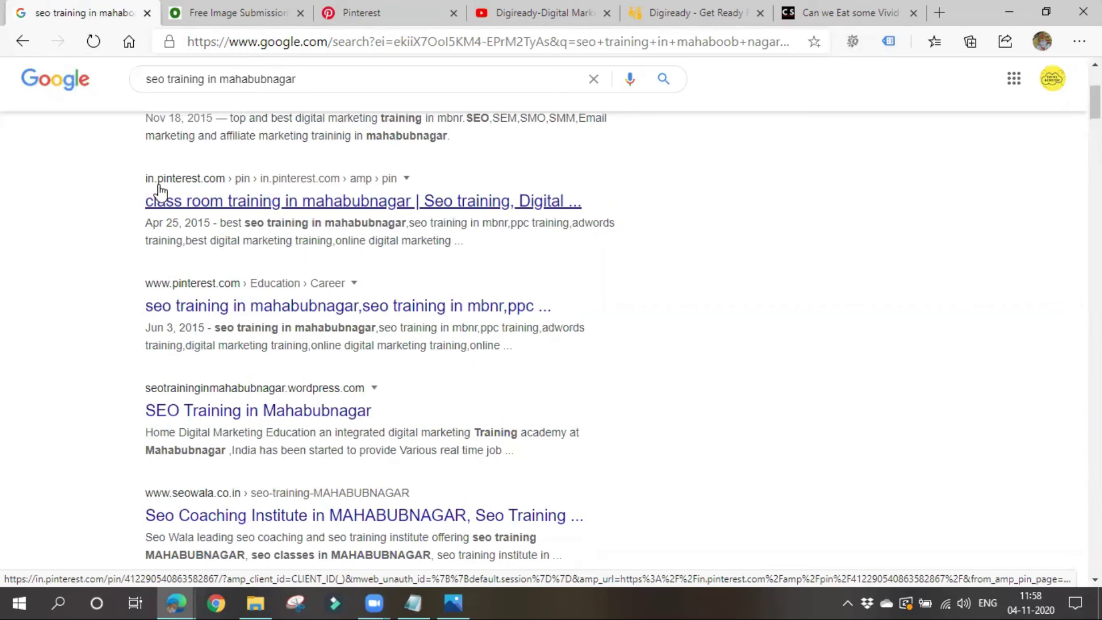
scroll(150, 344, up, 5)
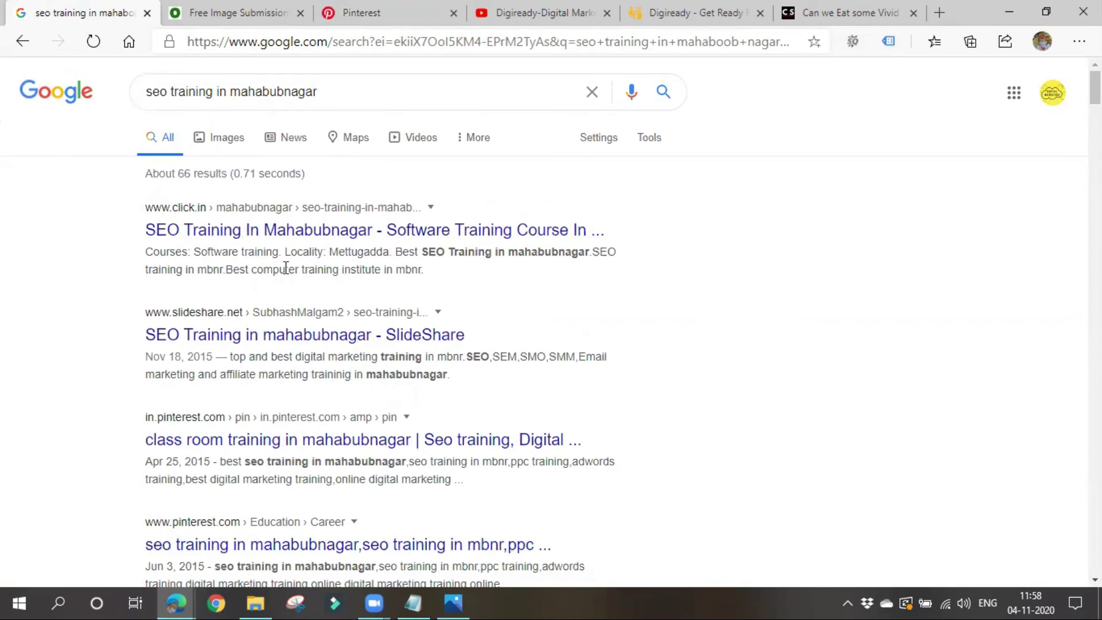
scroll(264, 292, down, 3)
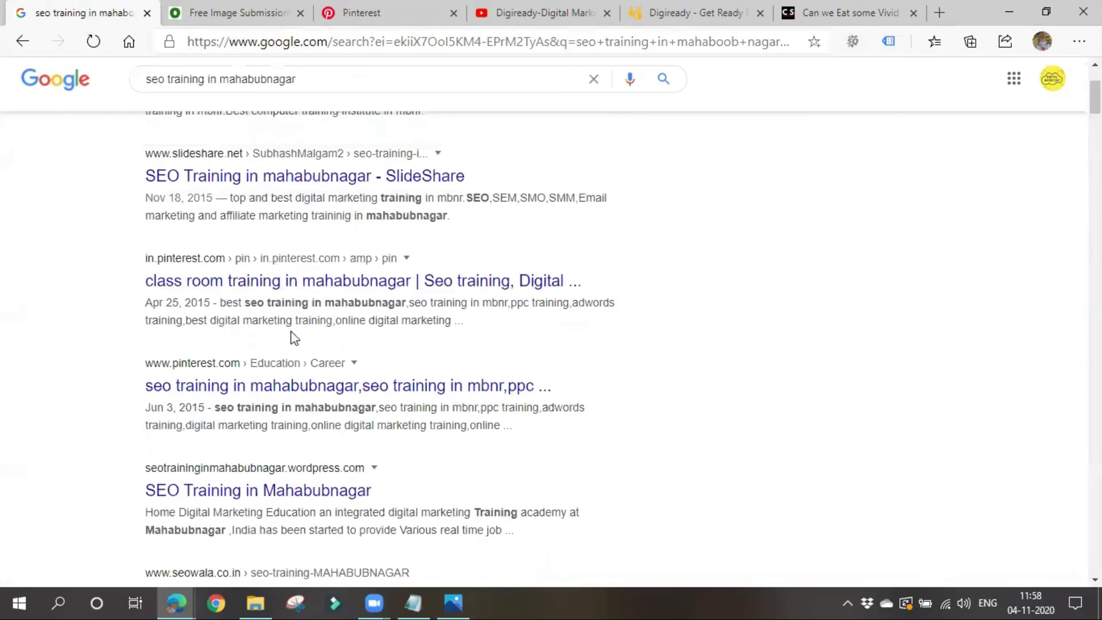
scroll(293, 337, down, 12)
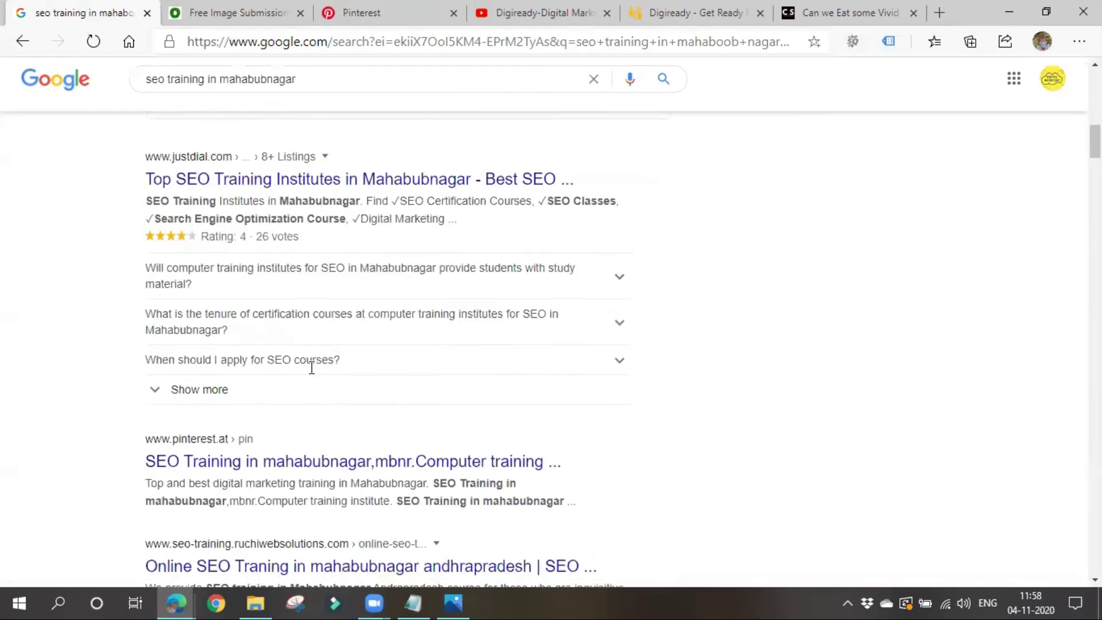
scroll(312, 368, down, 5)
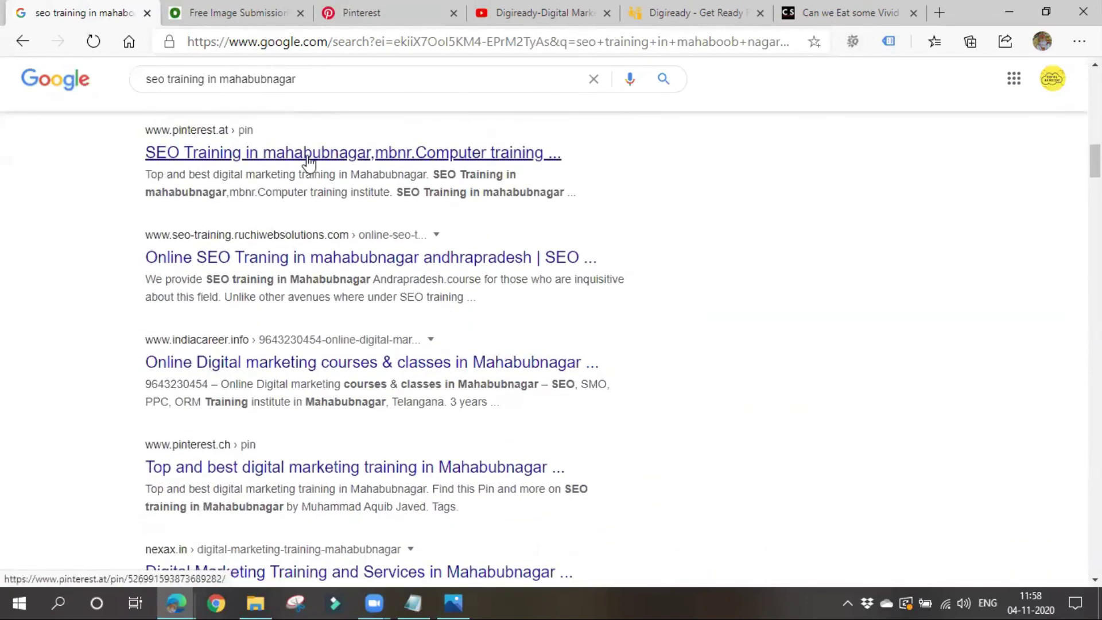
scroll(313, 322, down, 3)
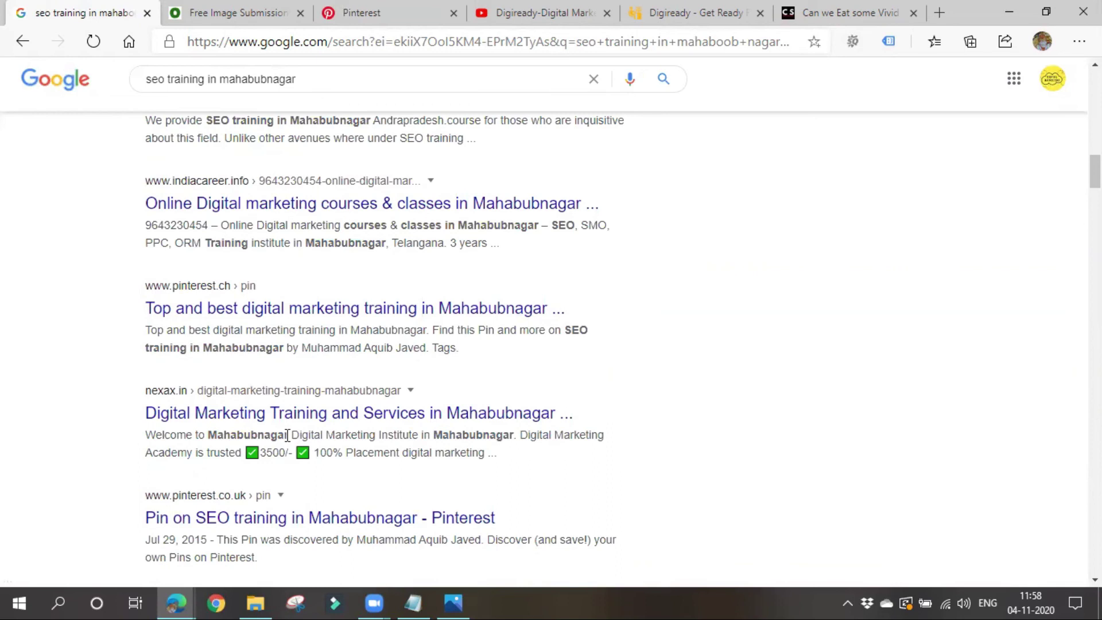
scroll(287, 435, up, 9)
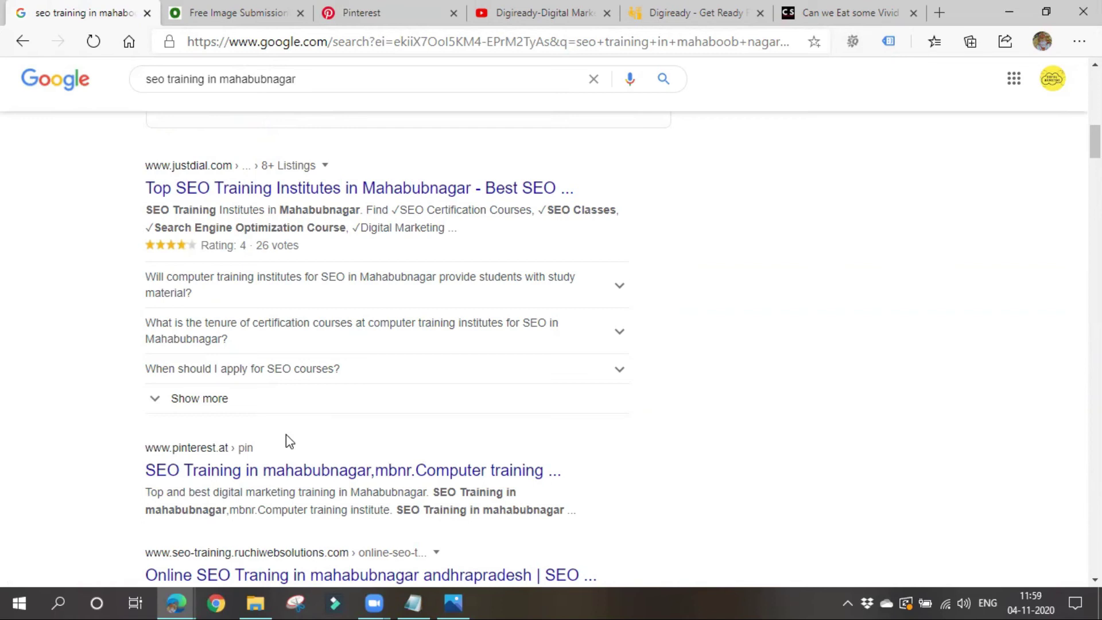
scroll(284, 454, up, 3)
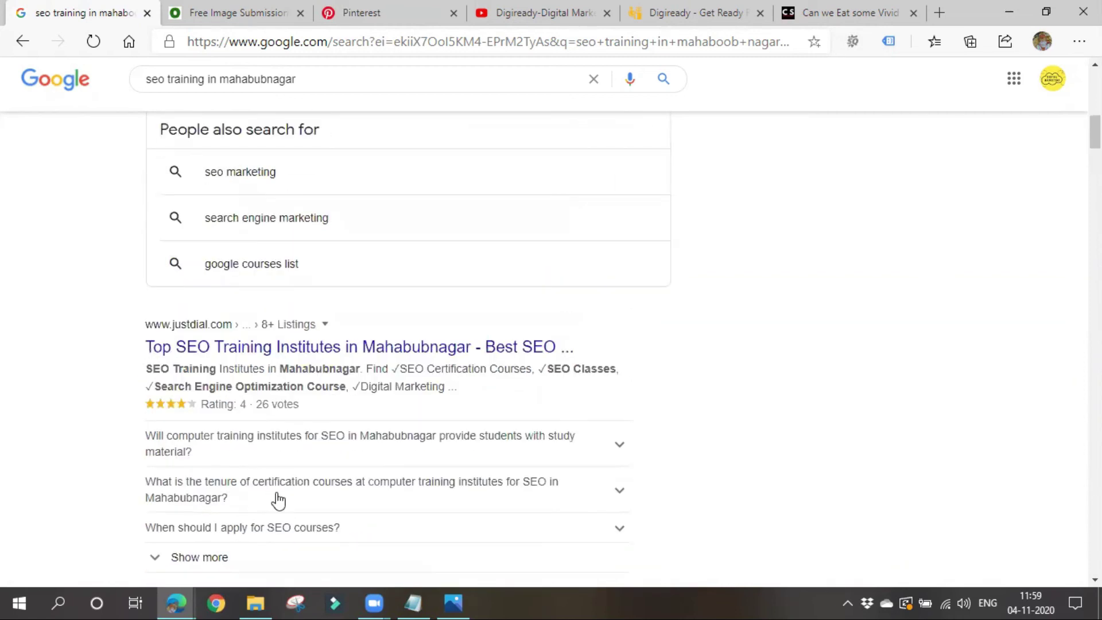
scroll(278, 500, up, 10)
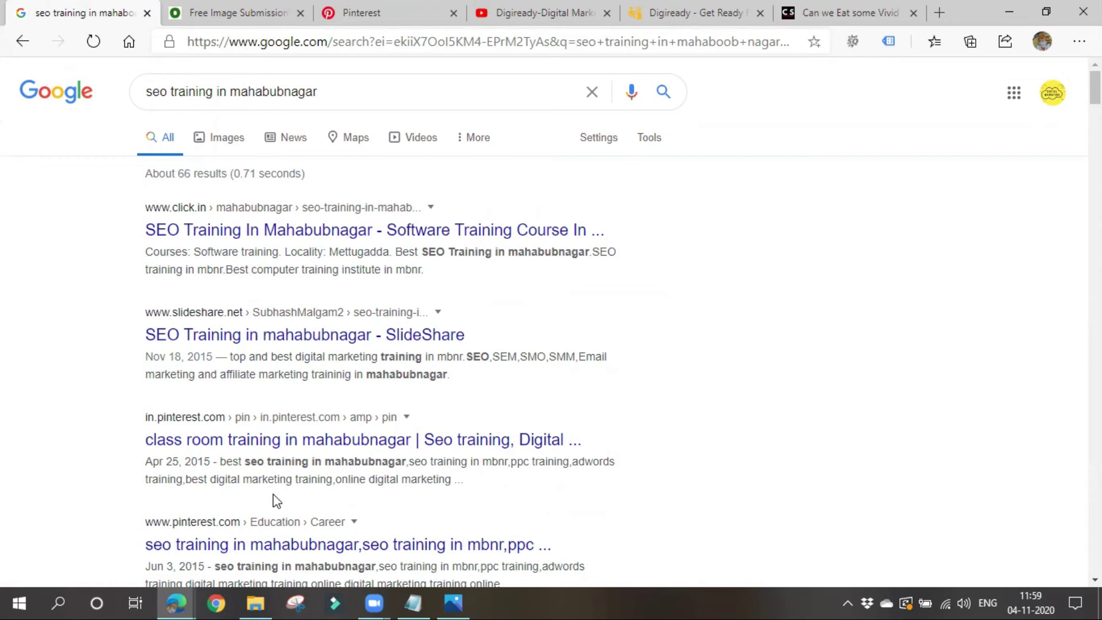
mouse_move(472, 606)
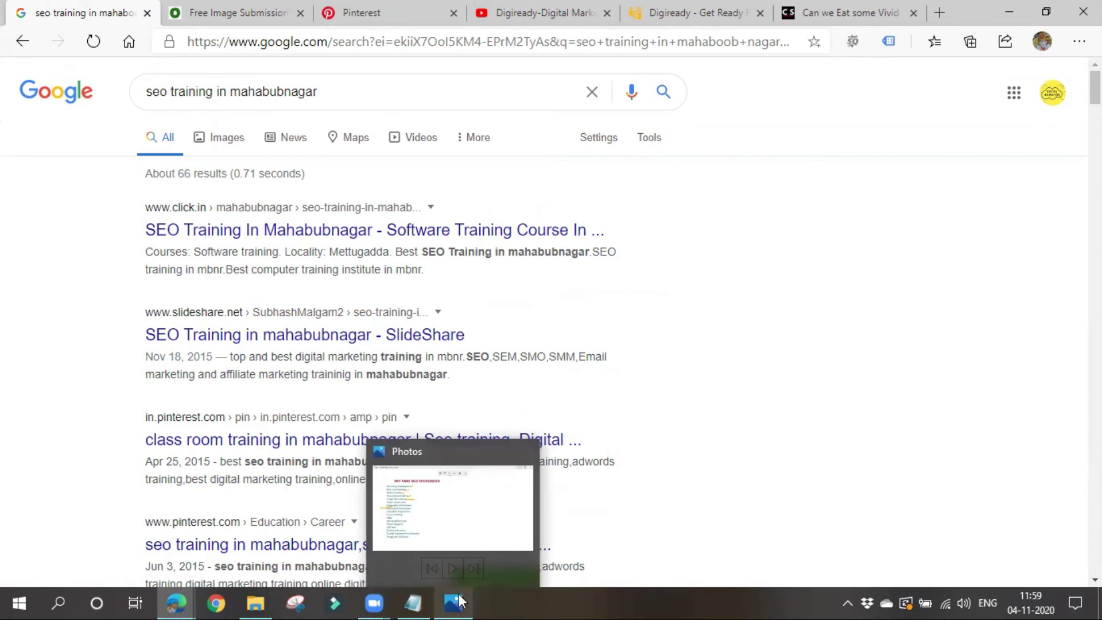
- Draw an orange tick after Video Submission on the techniques image, then minimize it
click(470, 597)
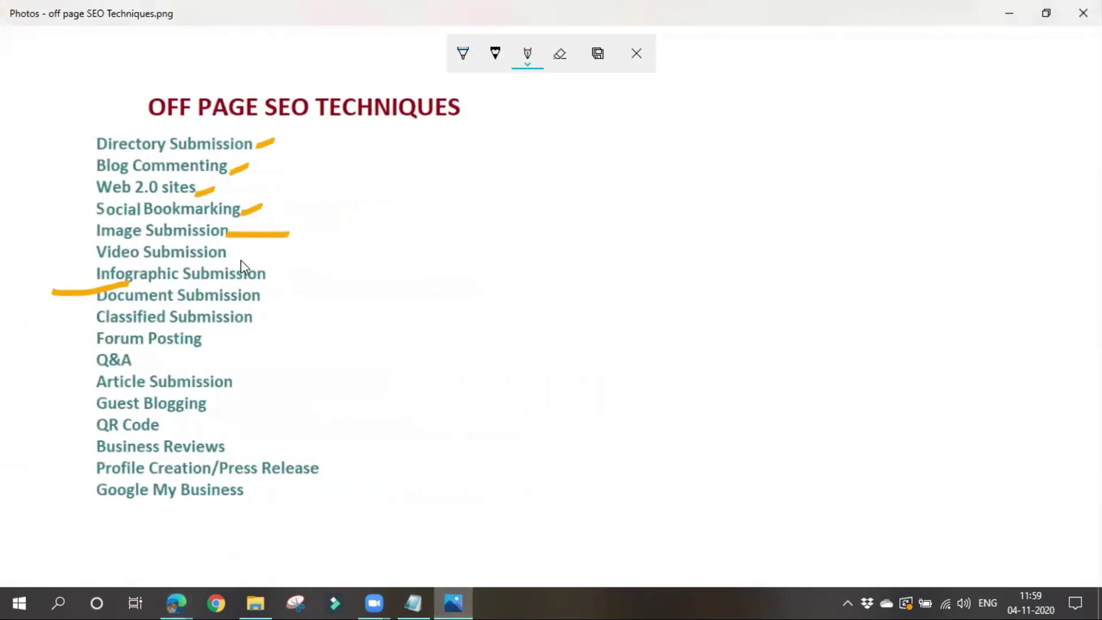
drag(230, 256, 252, 247)
click(1010, 19)
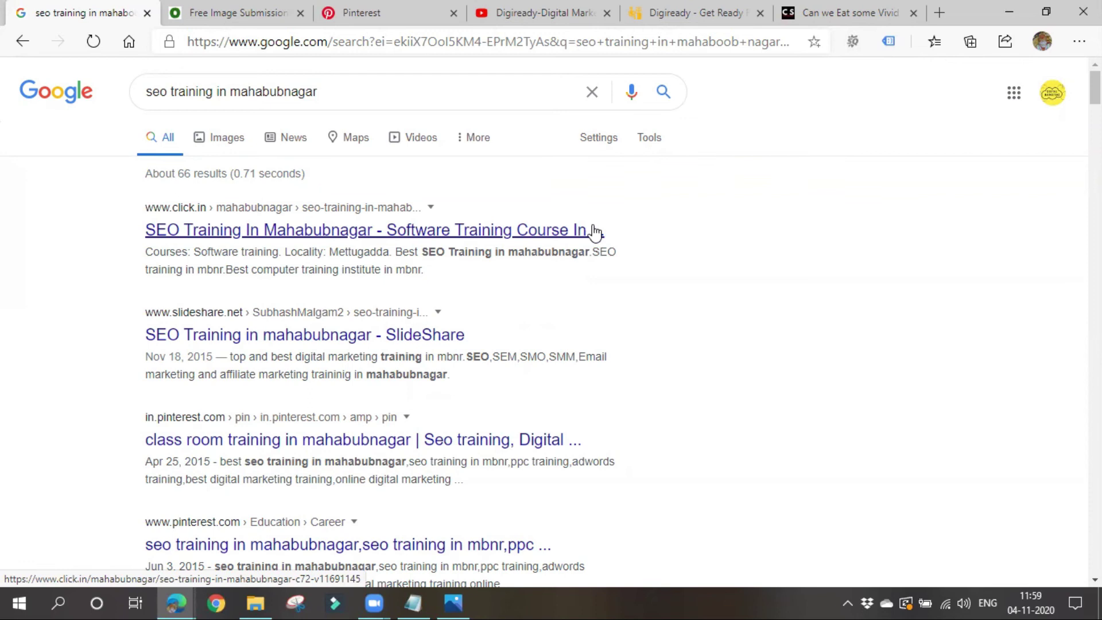
- From the Free Image Submission page, search the ODMT site for 'video submission'
click(238, 12)
scroll(842, 449, up, 1)
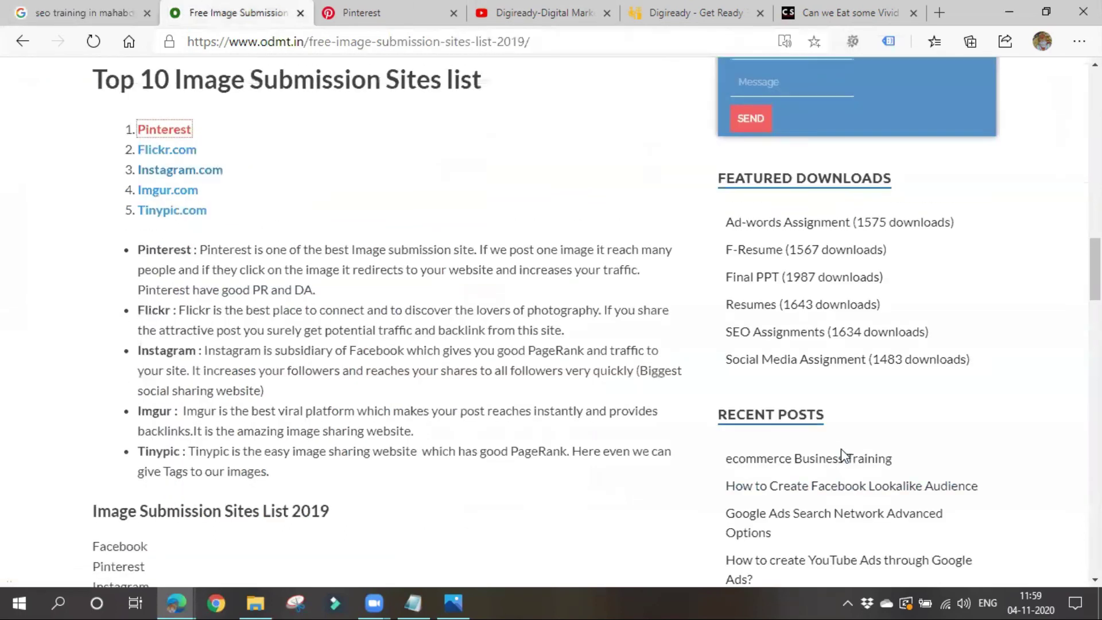
scroll(841, 448, up, 15)
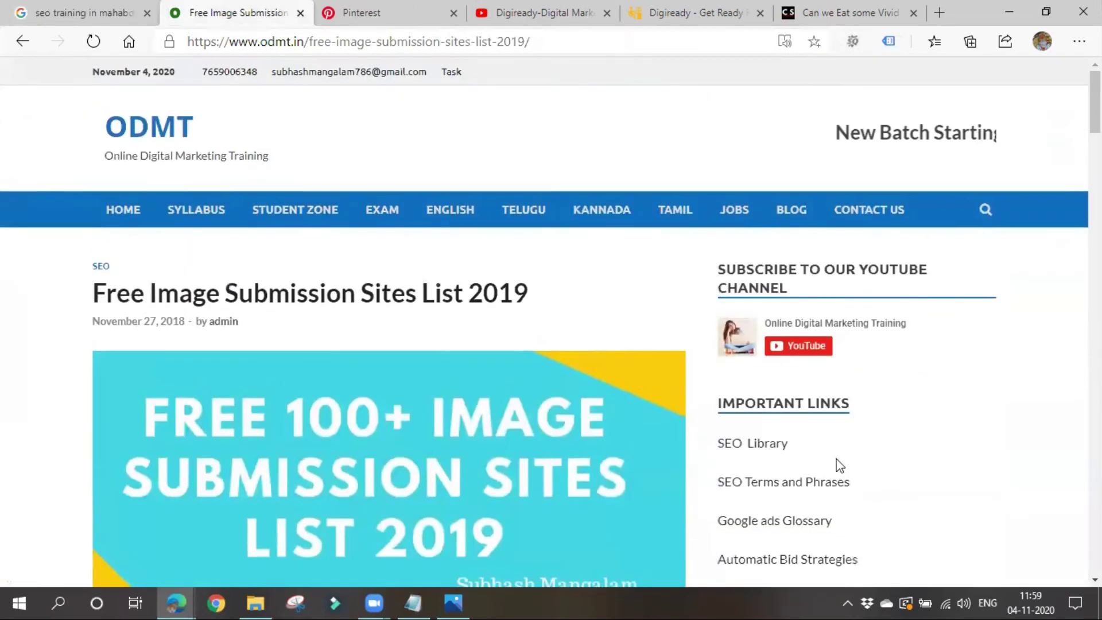
click(990, 214)
click(855, 251)
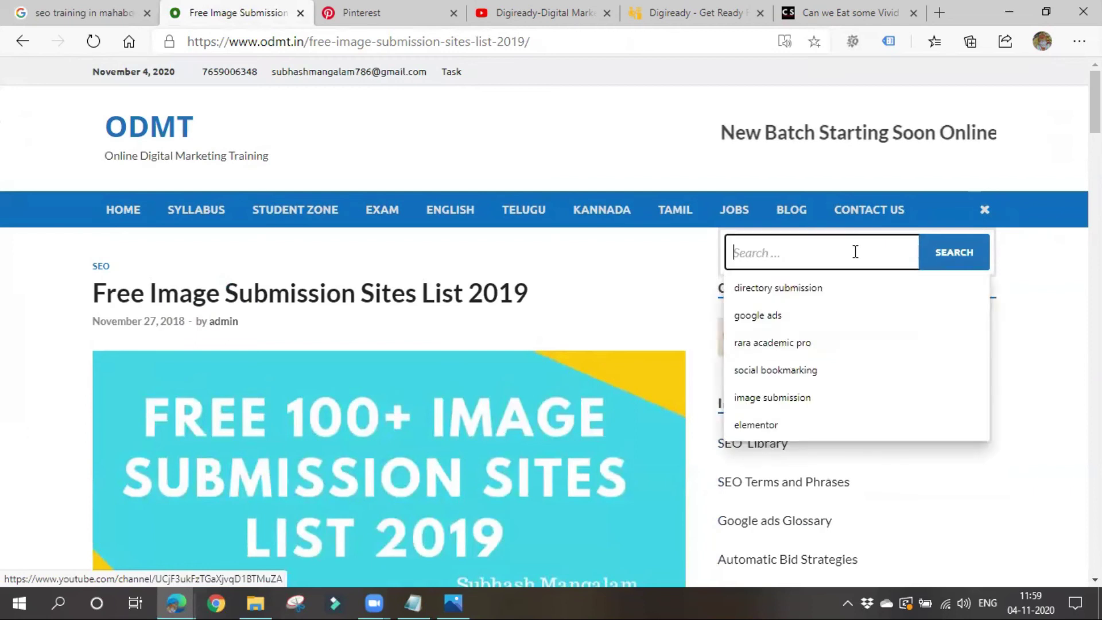
text(video)
click(844, 290)
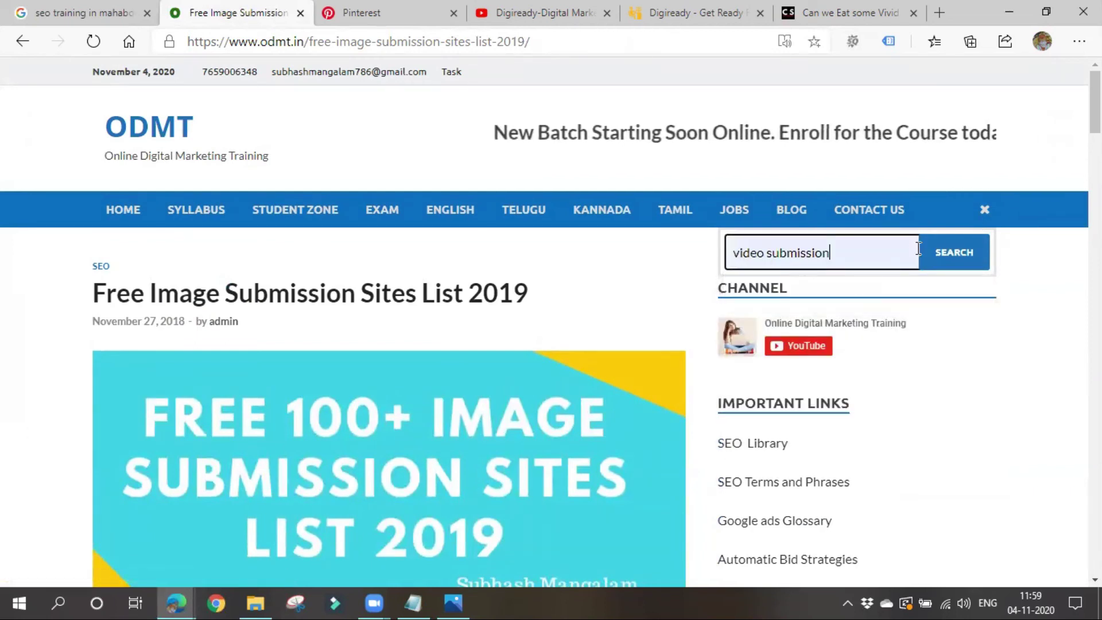
click(941, 254)
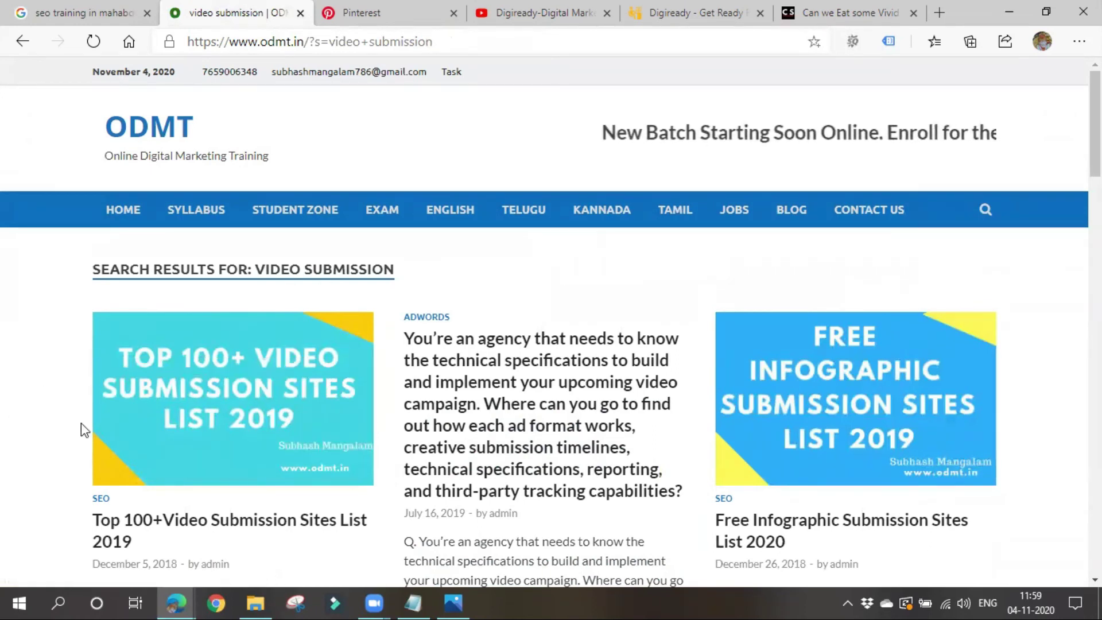
- Open the Top 100+Video Submission Sites List 2019 post and scroll to its Top 10+ list
click(255, 527)
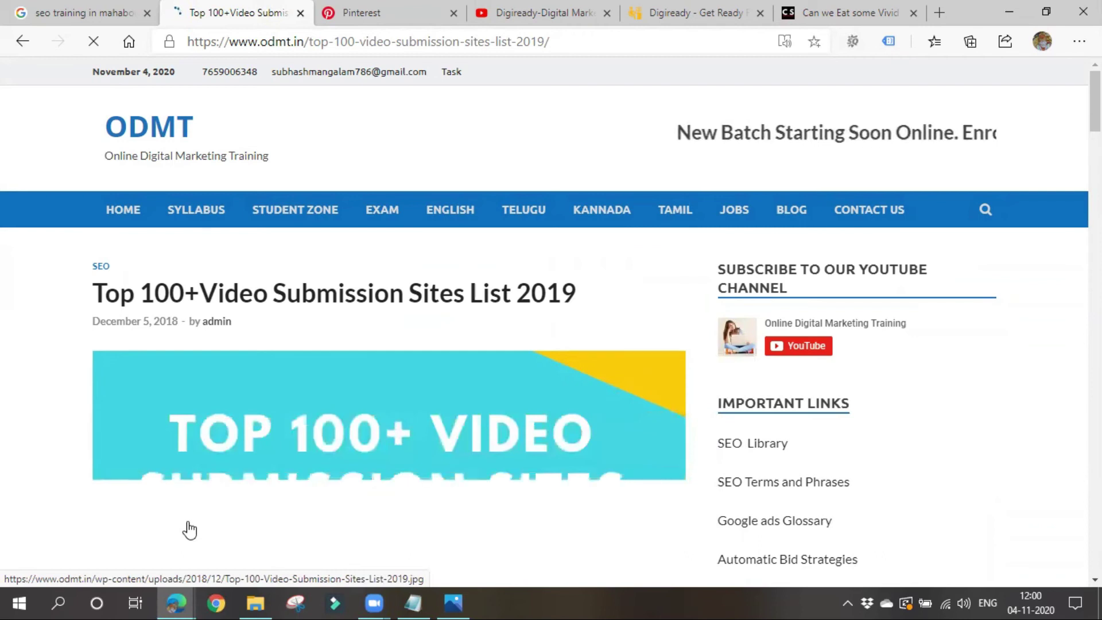
scroll(190, 529, down, 10)
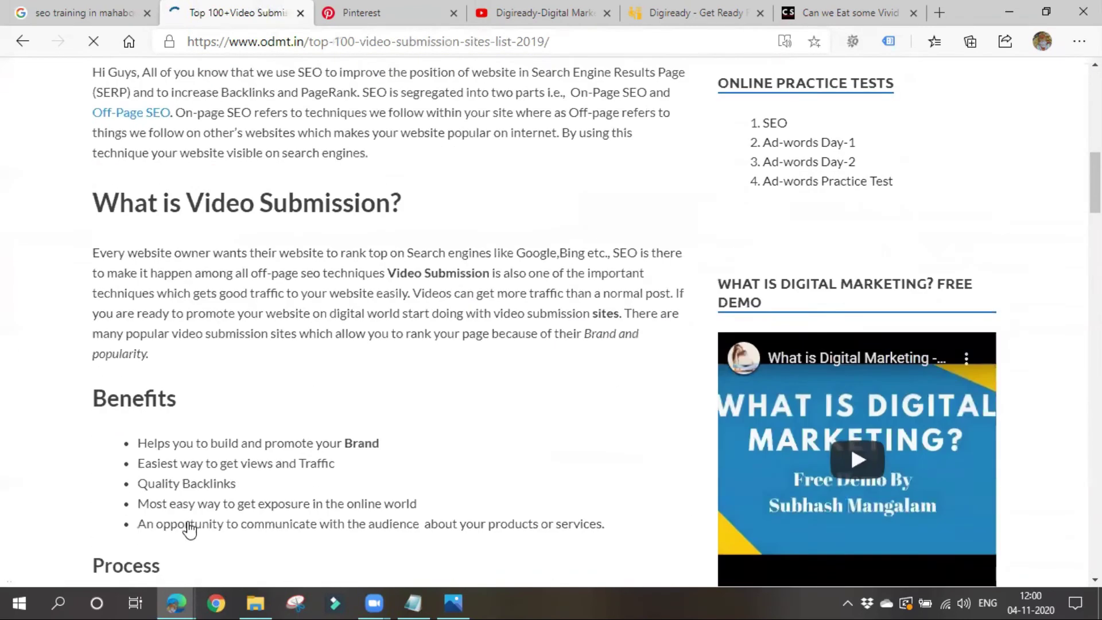
scroll(189, 529, down, 10)
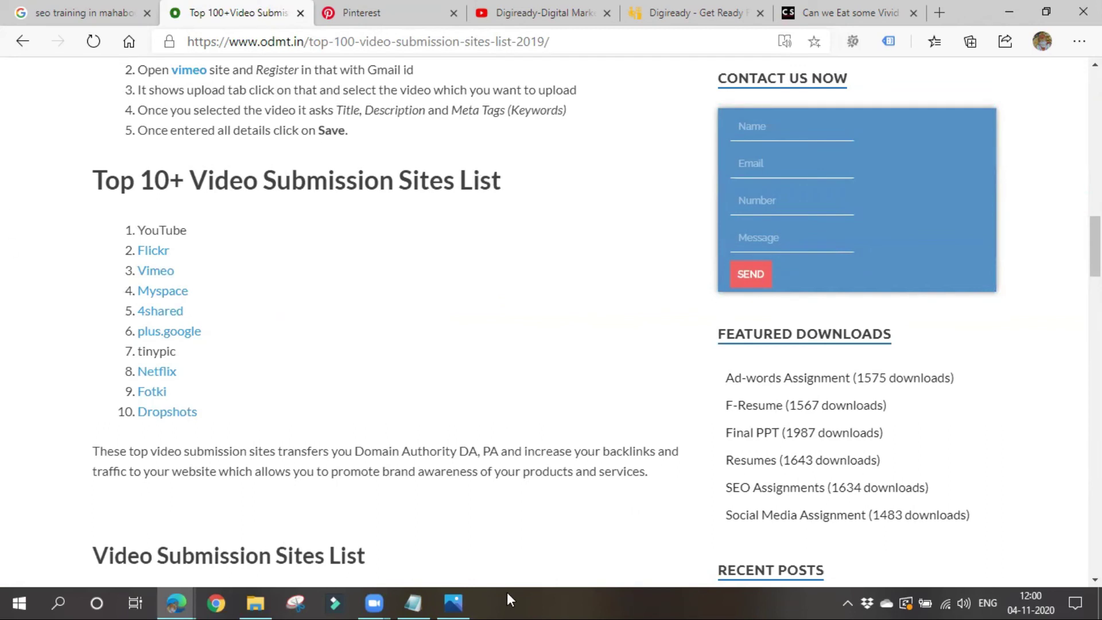
- Open the Digiready-Digital Marketing channel's uploads in YouTube Studio via MANAGE VIDEOS
click(176, 602)
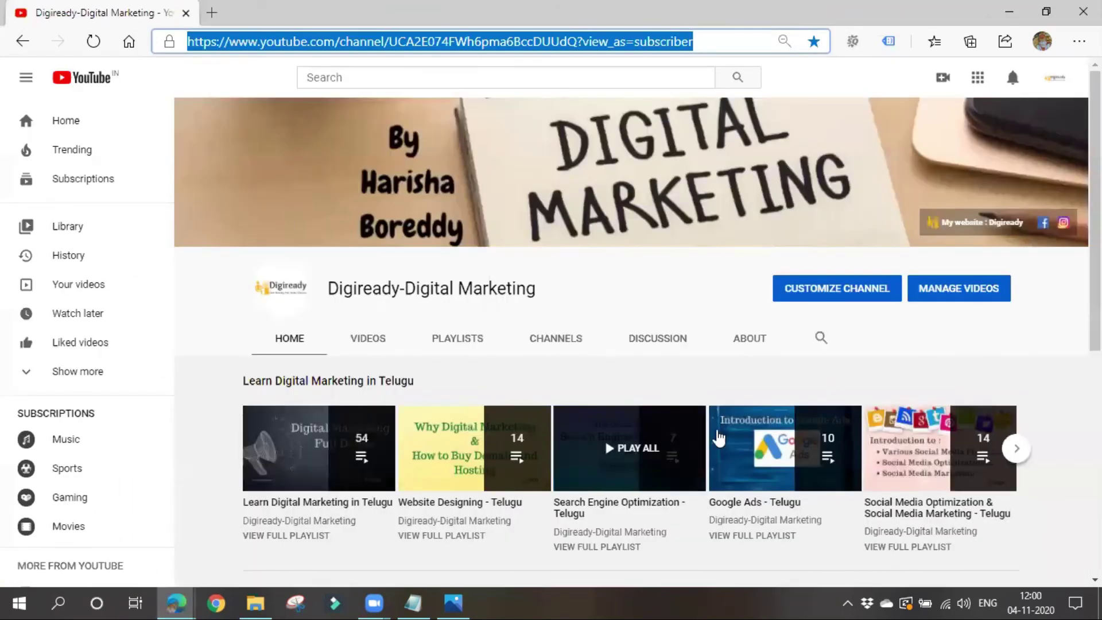
click(693, 282)
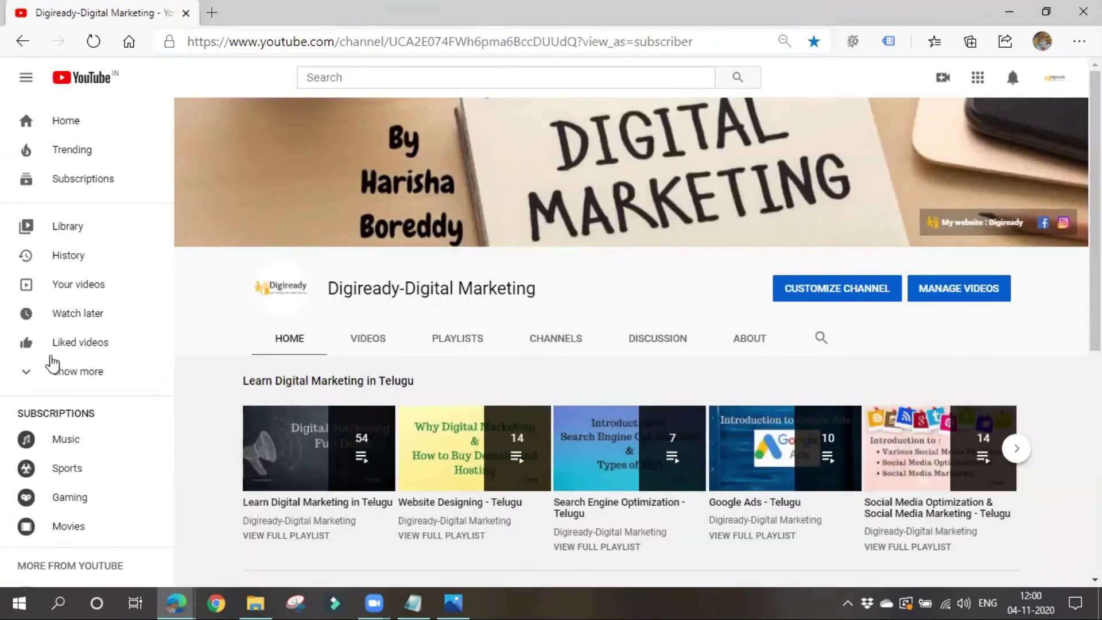
click(969, 291)
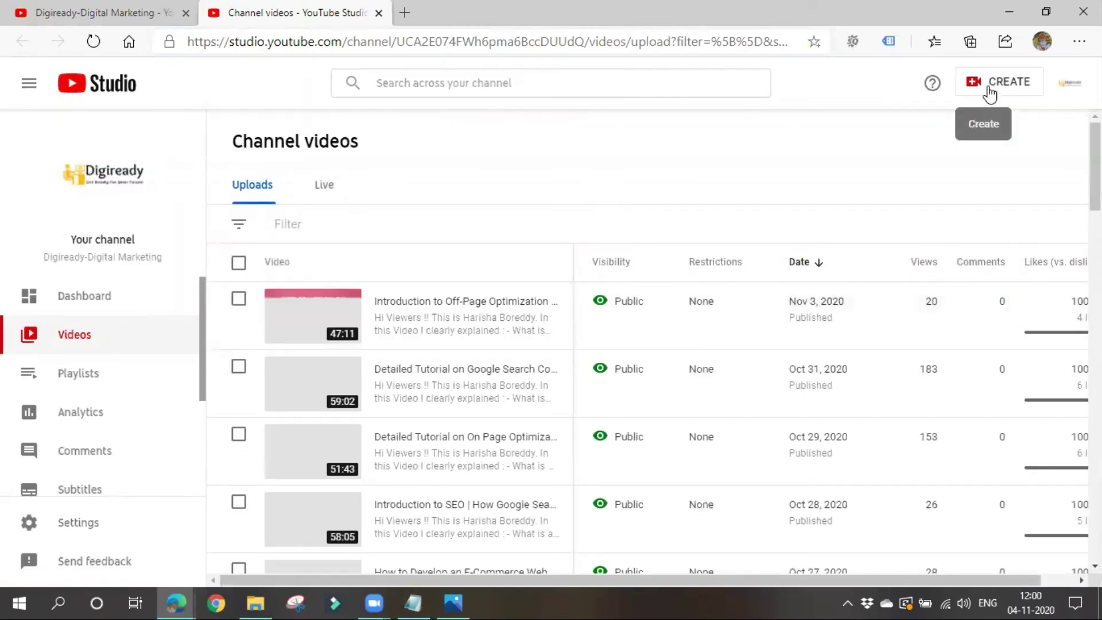
- Open the details page of the Introduction to Off-Page Optimization video
click(989, 85)
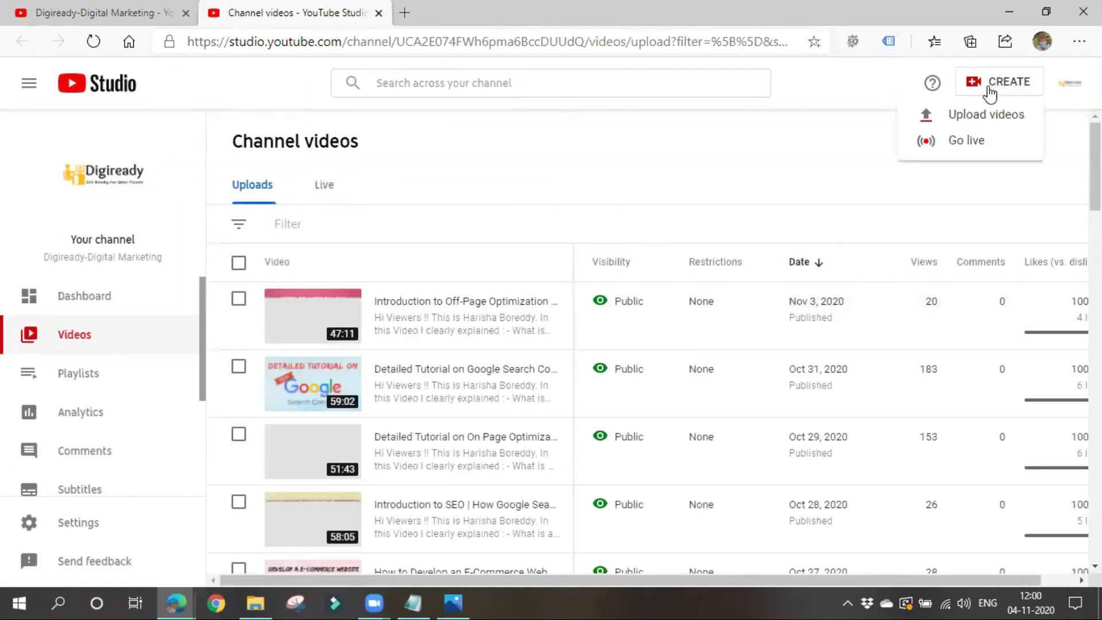
click(576, 202)
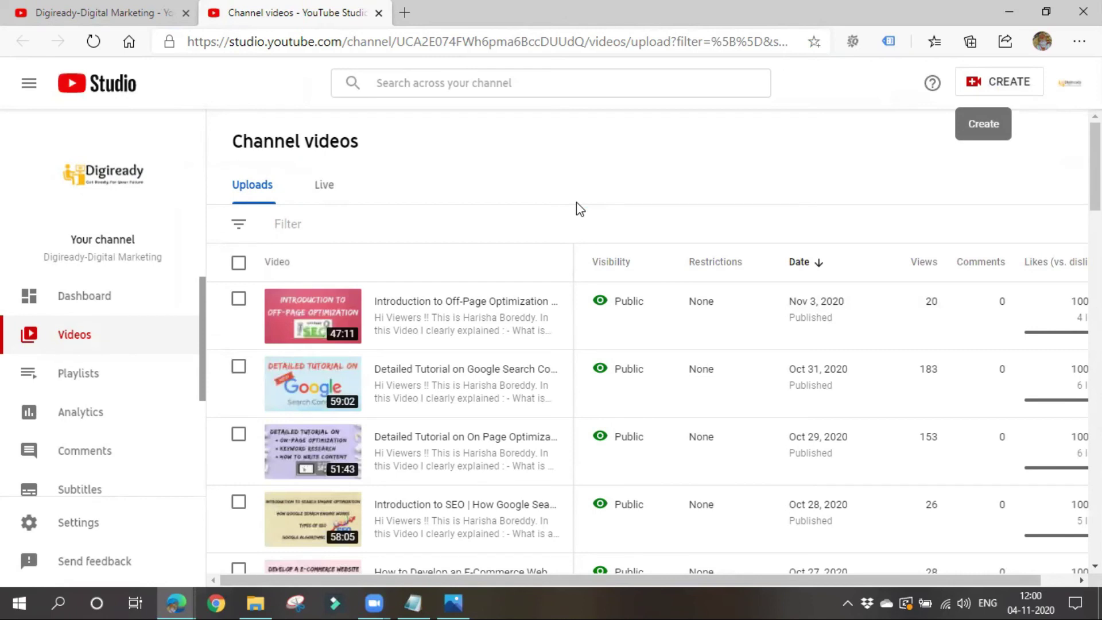
click(389, 316)
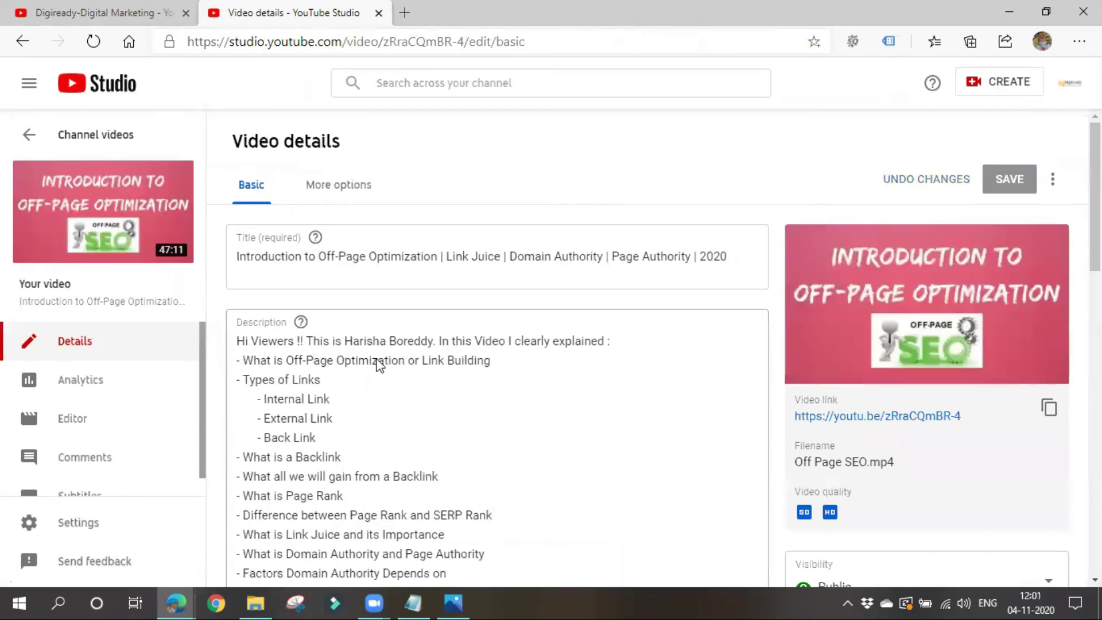
- Review the description and its hashtags, selecting #offsiteoptimization
scroll(379, 361, down, 4)
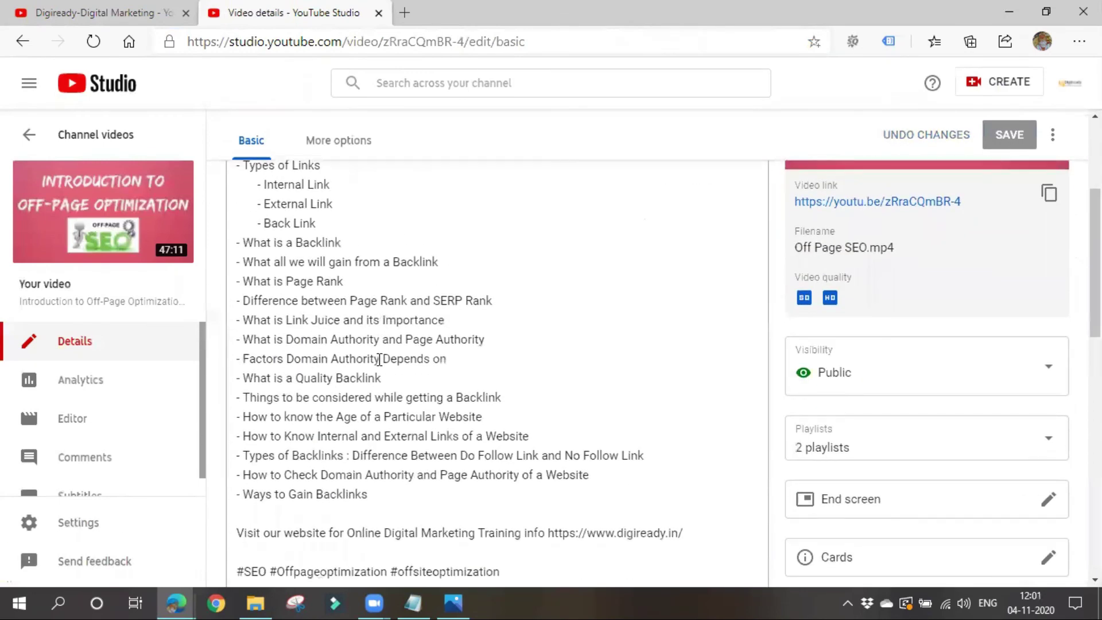
scroll(378, 360, down, 1)
drag(243, 501, 572, 502)
click(573, 501)
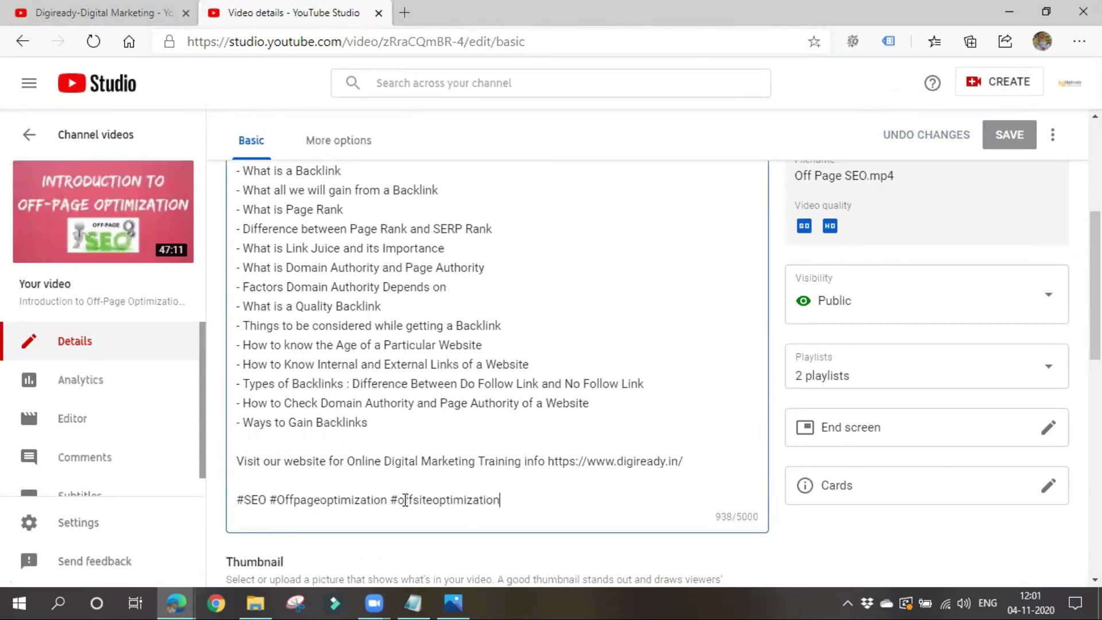
drag(397, 500, 502, 500)
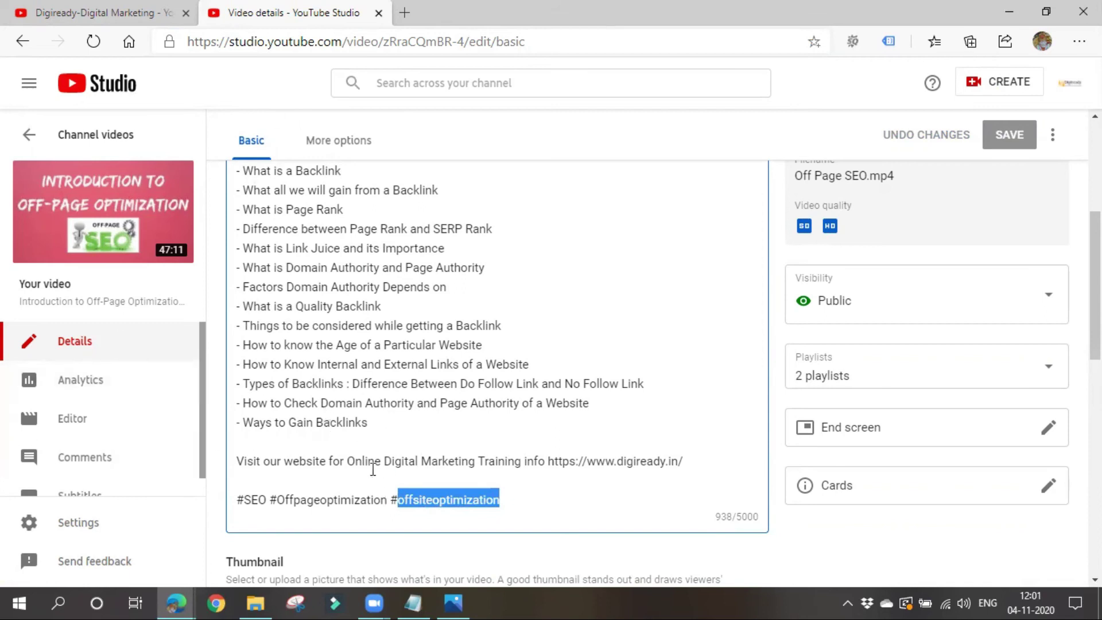
scroll(373, 470, up, 5)
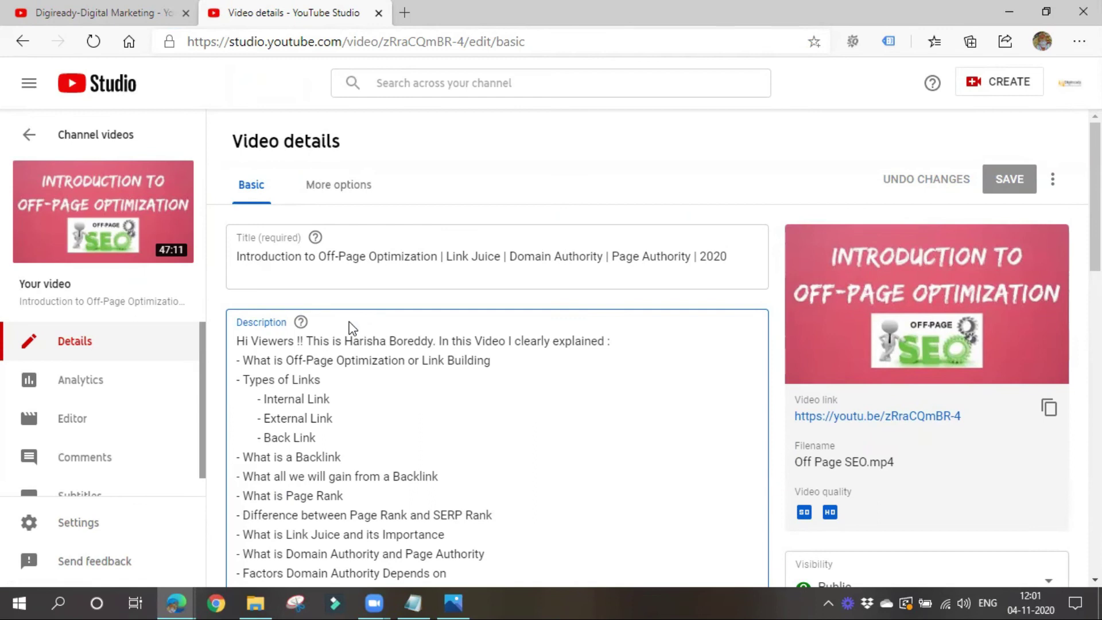
scroll(347, 311, down, 6)
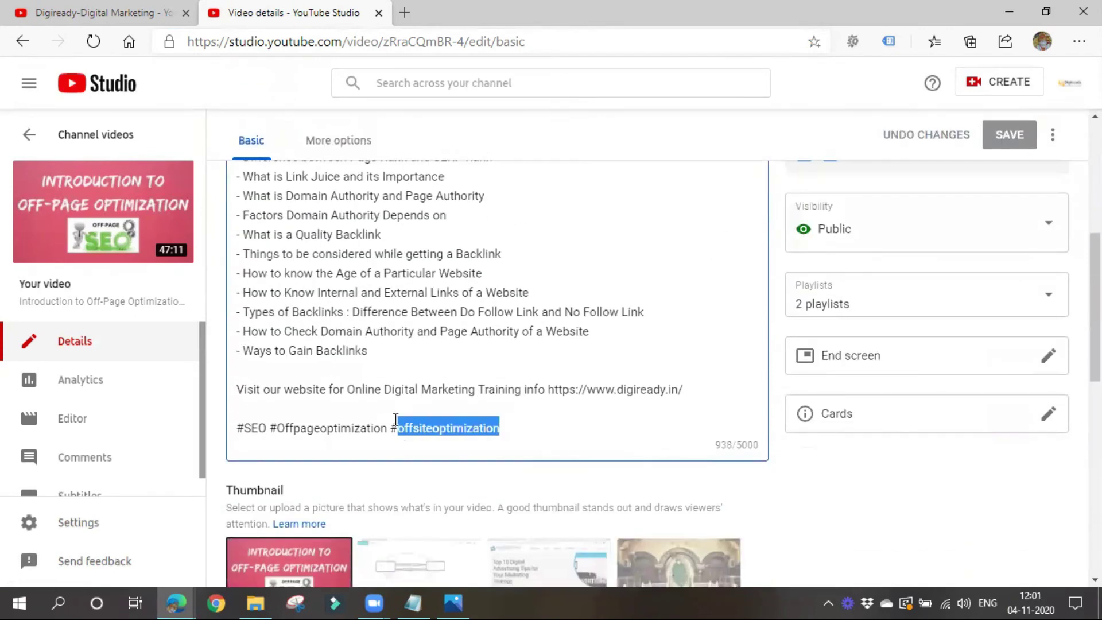
scroll(404, 446, up, 4)
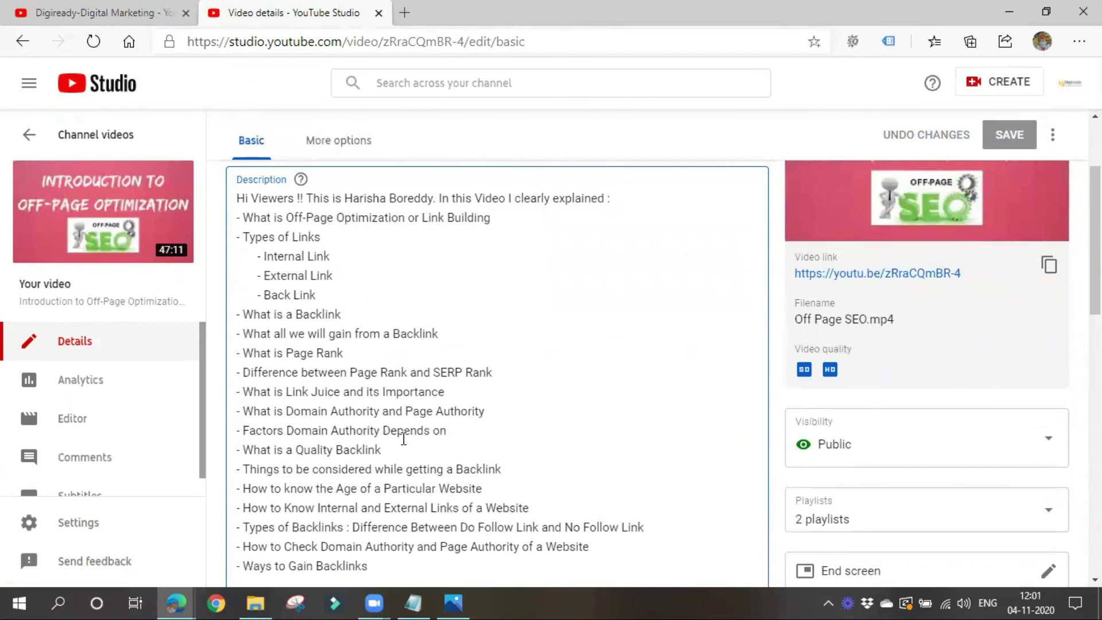
scroll(403, 439, up, 3)
- Go back to the Channel videos list, then switch to the YouTube channel tab
click(29, 139)
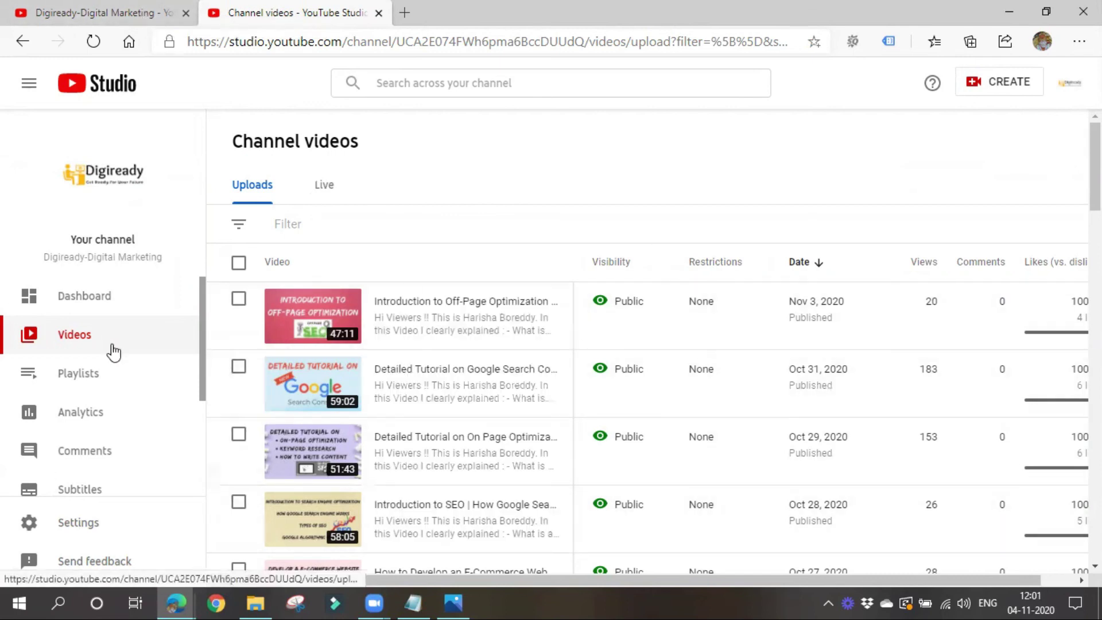
mouse_move(253, 330)
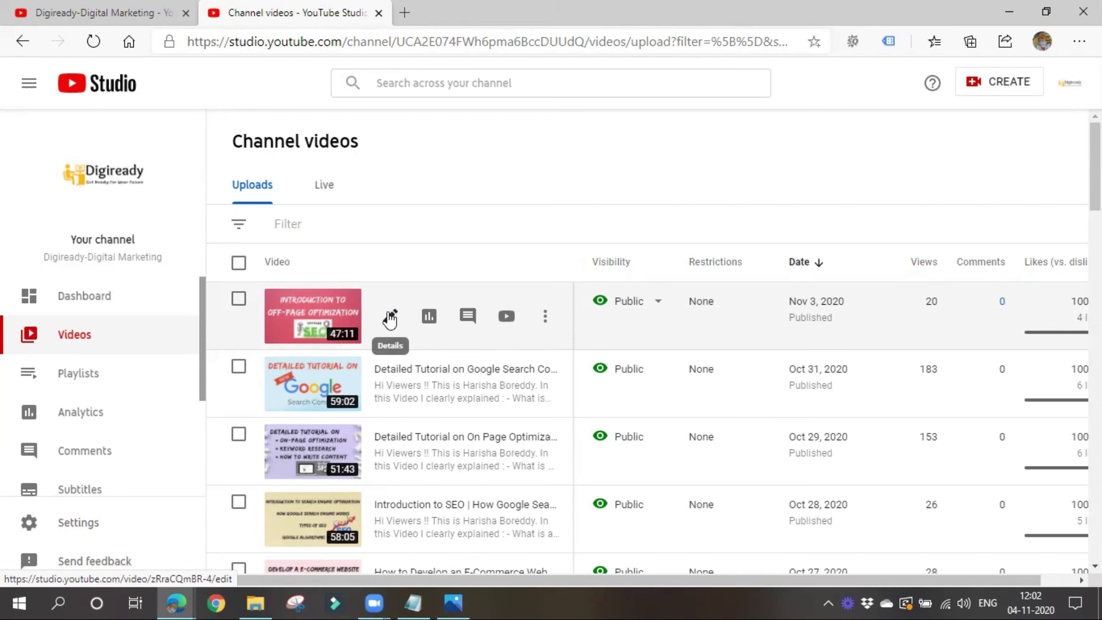
click(113, 7)
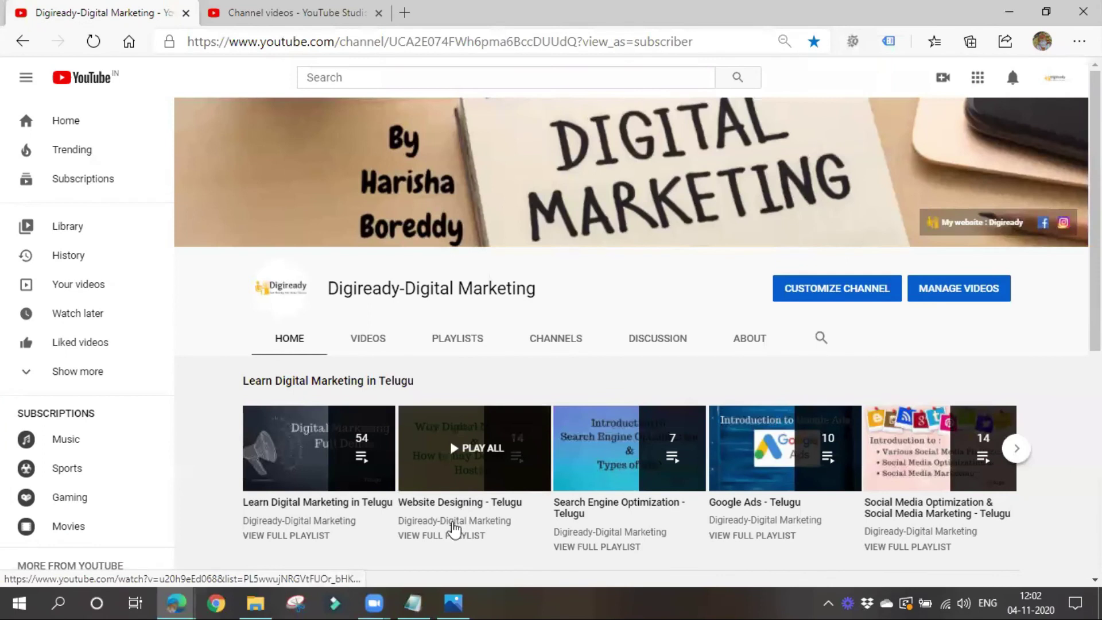
- Open the Off-Page Optimization video from the channel page and play it
scroll(448, 534, down, 6)
click(341, 474)
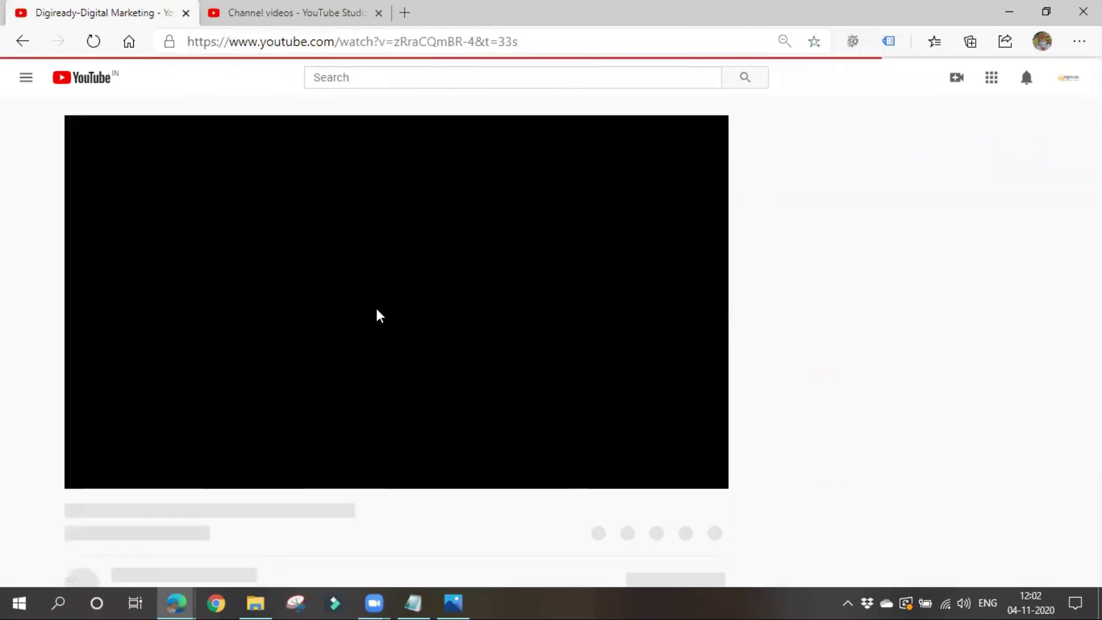
click(84, 475)
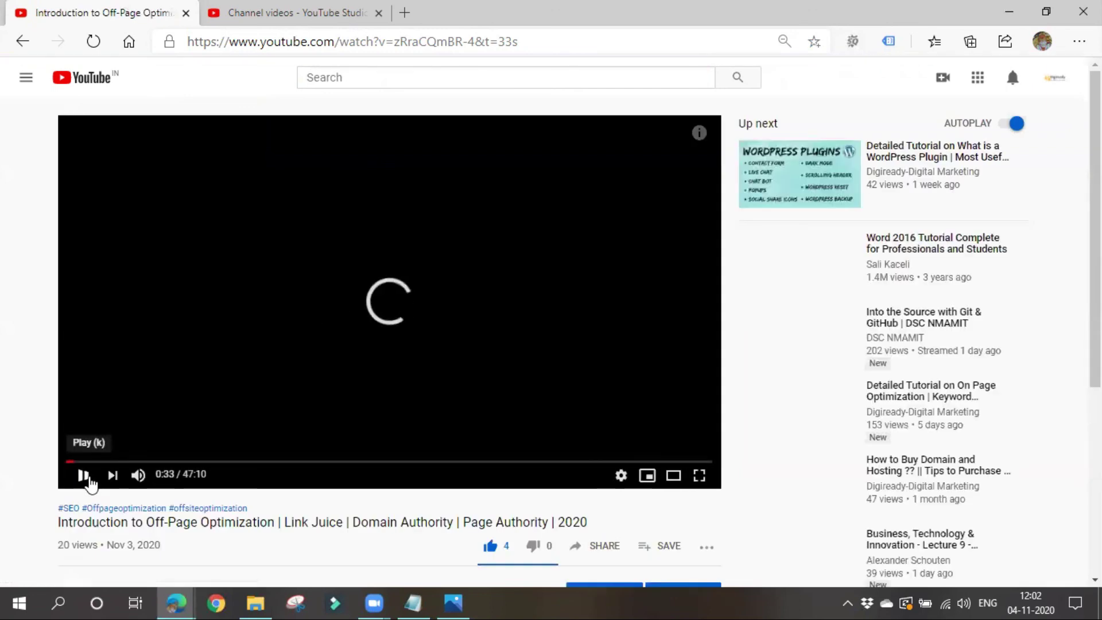
- Expand and read the full video description, then bring the SEO techniques image forward
scroll(217, 425, down, 6)
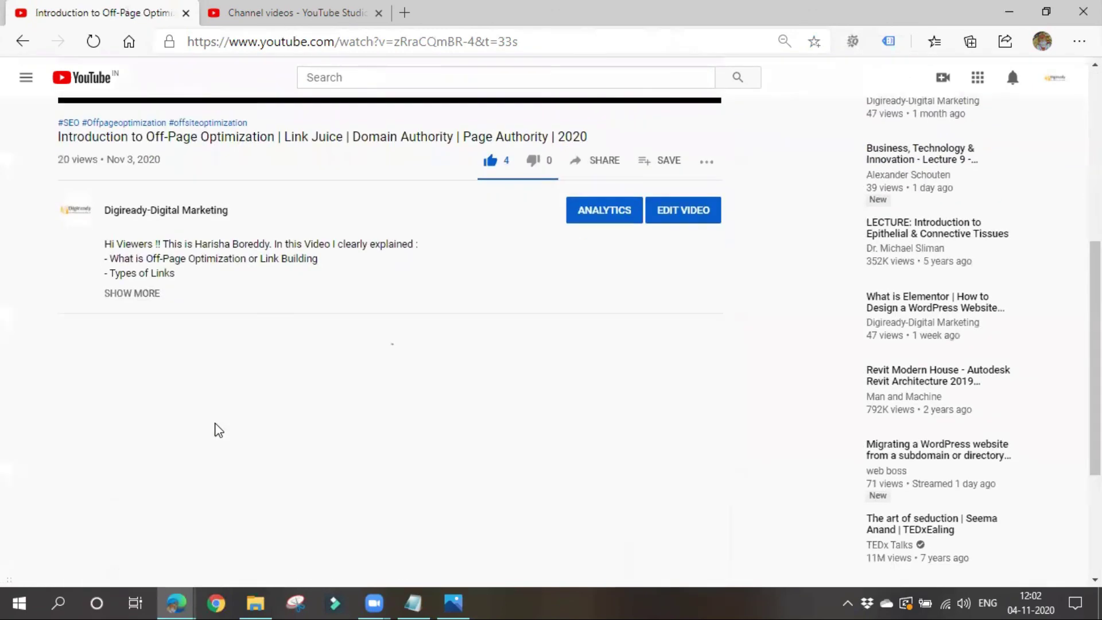
click(143, 294)
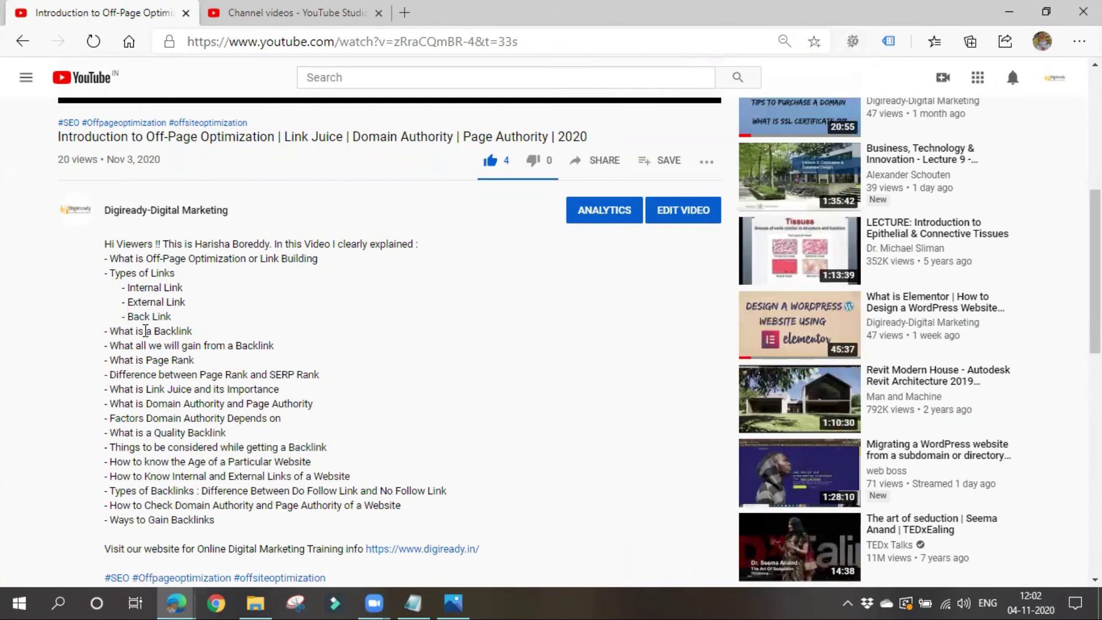
scroll(146, 331, down, 3)
drag(75, 401, 593, 388)
click(545, 414)
scroll(500, 442, up, 6)
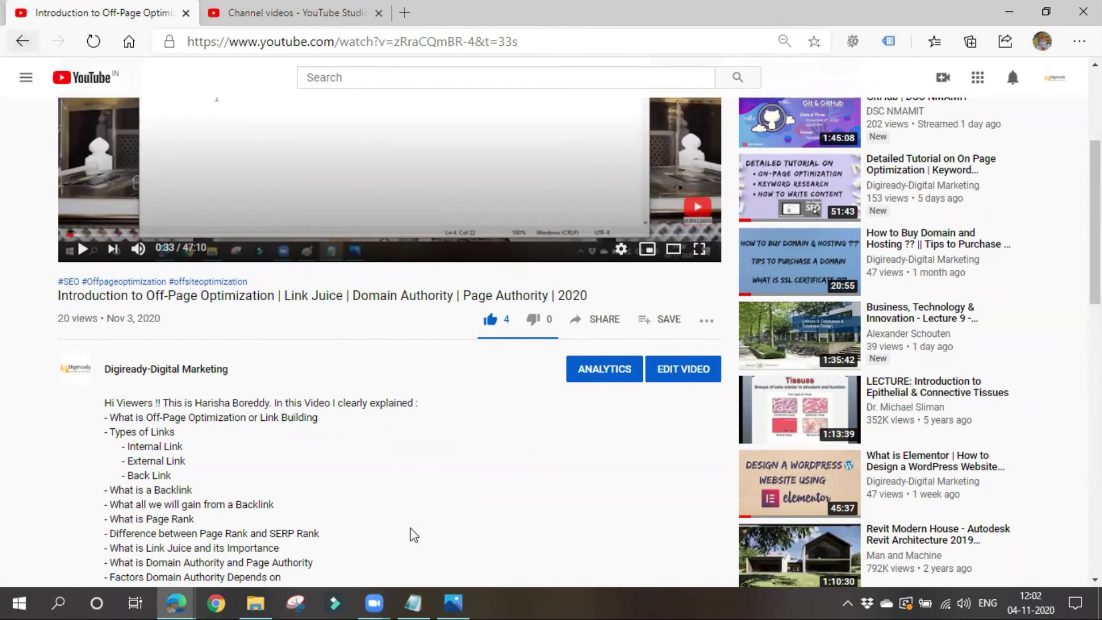
click(453, 602)
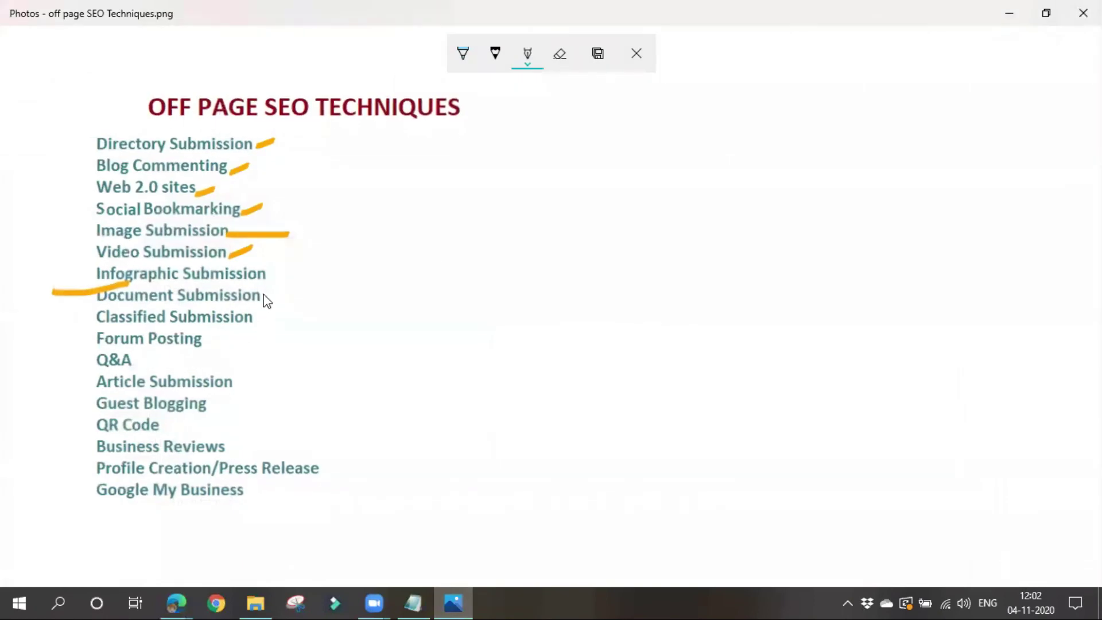
- Tick Infographic Submission in orange, minimize Photos, and return to YouTube Studio's Channel videos
drag(269, 274, 307, 261)
click(1010, 13)
click(301, 8)
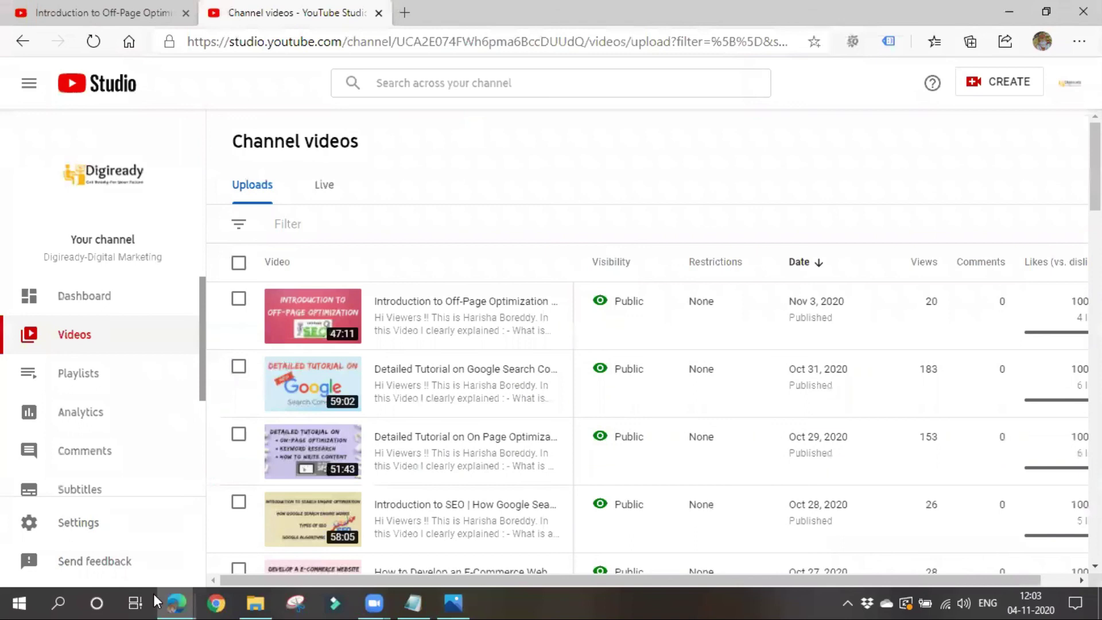
- Search Google for 'digital marketing images' in place of the seo training query
mouse_move(172, 601)
click(123, 537)
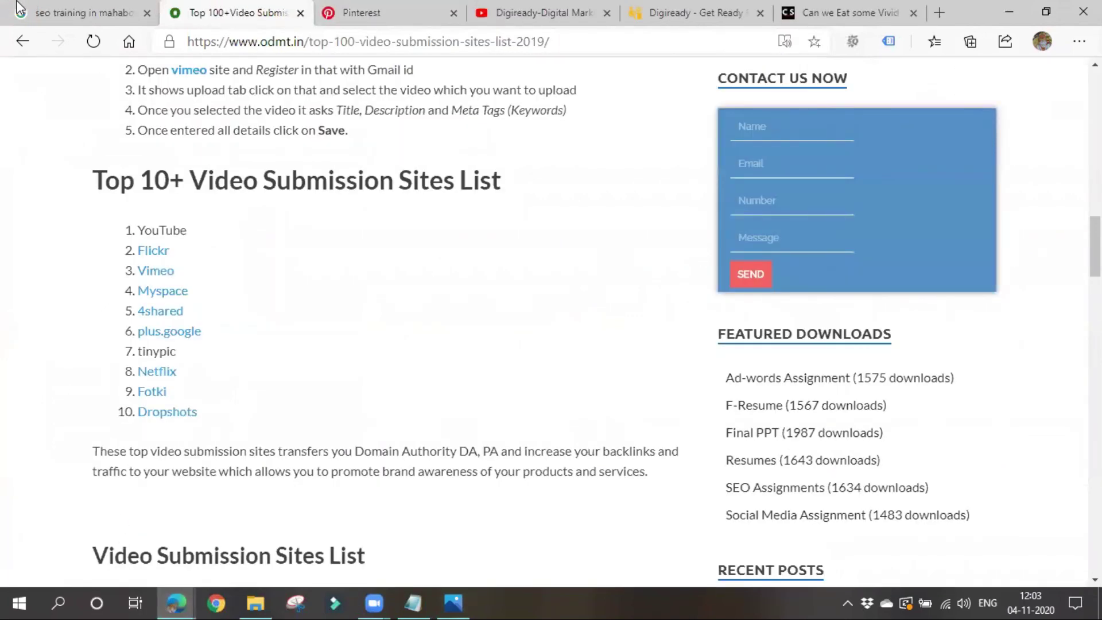
click(80, 13)
triple_click(317, 91)
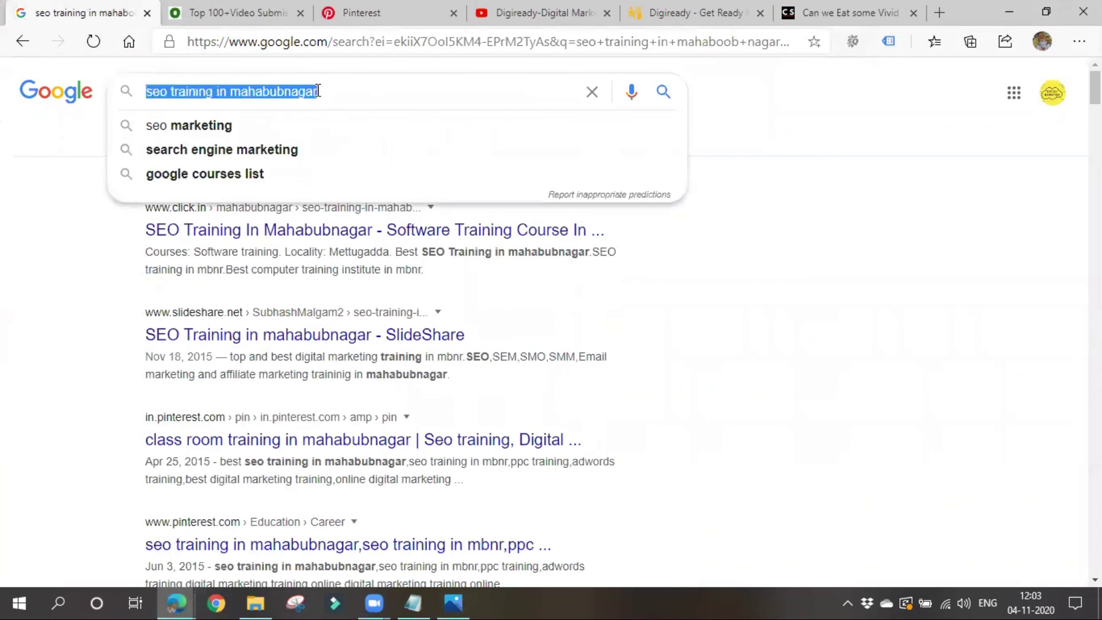
text(di)
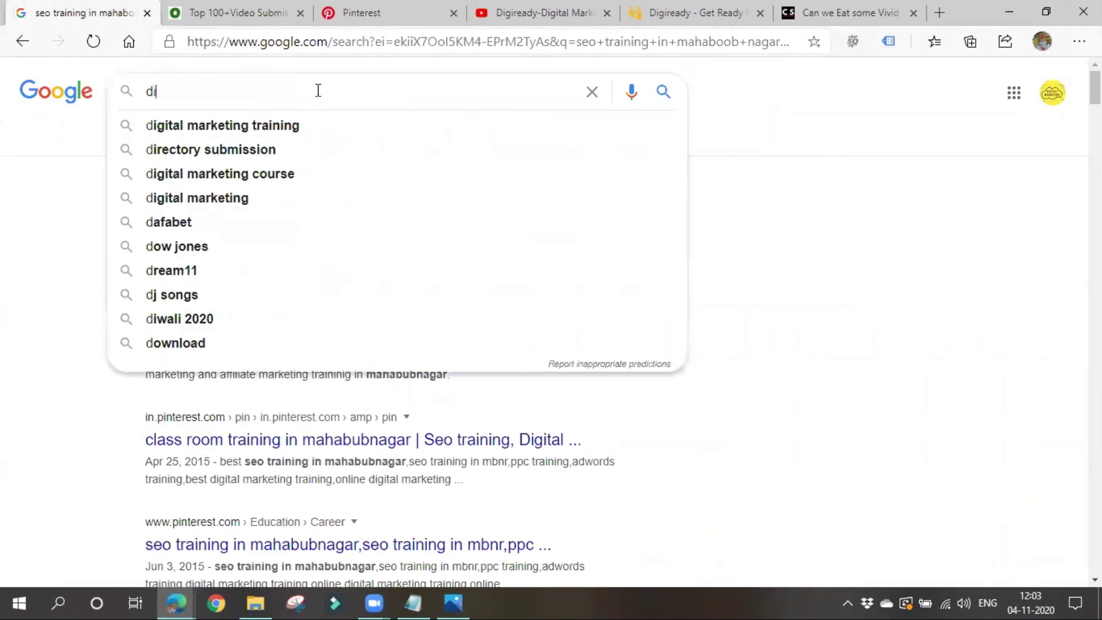
text(gital ma)
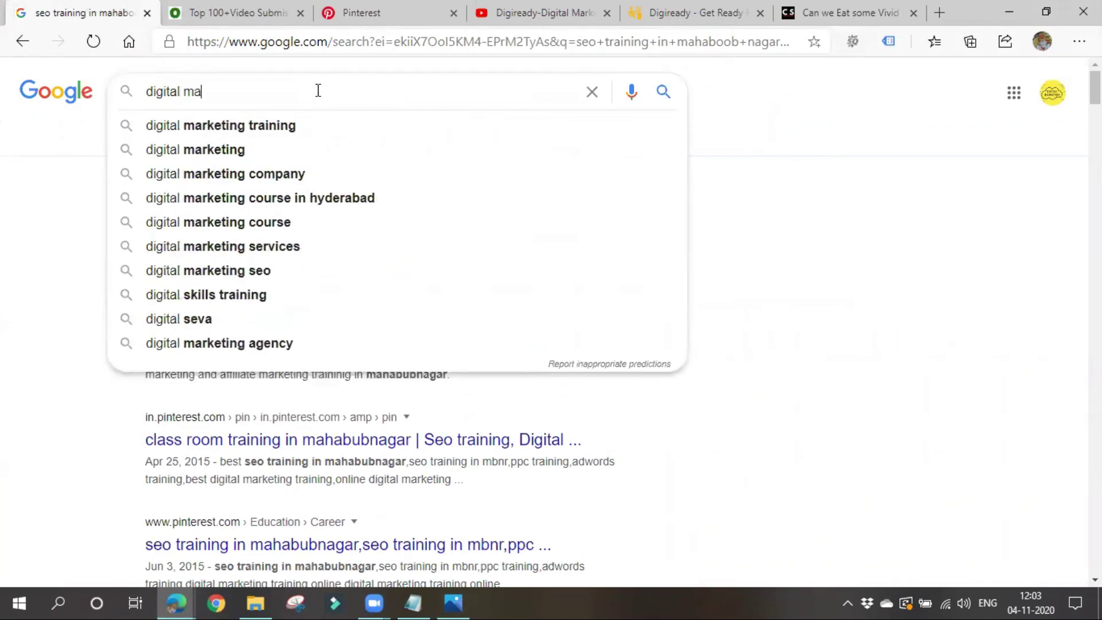
text(rketing i)
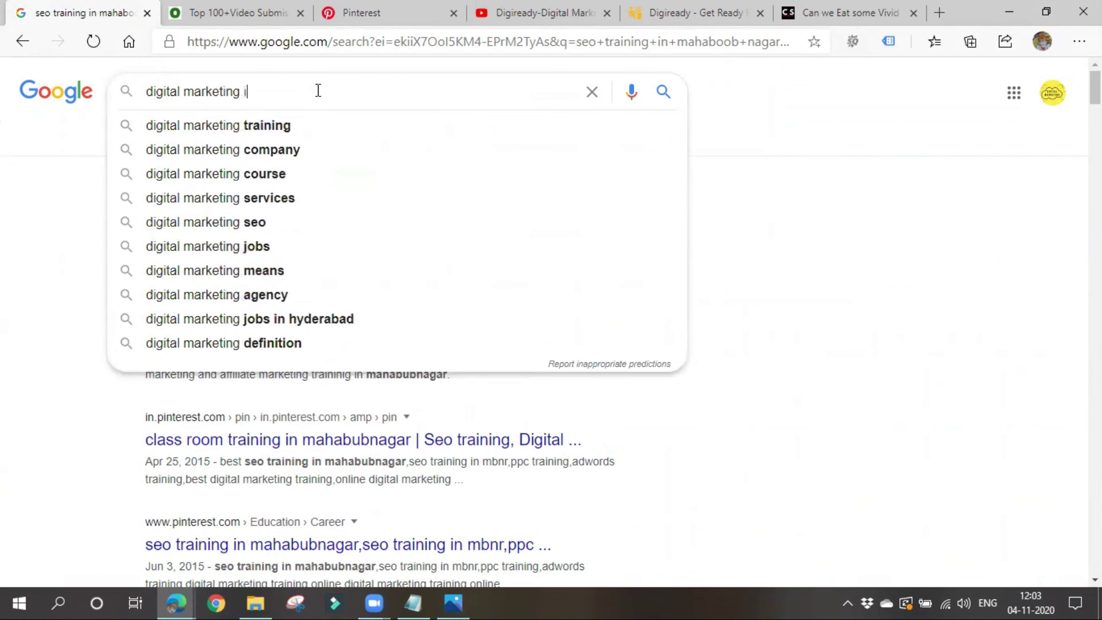
text(mages)
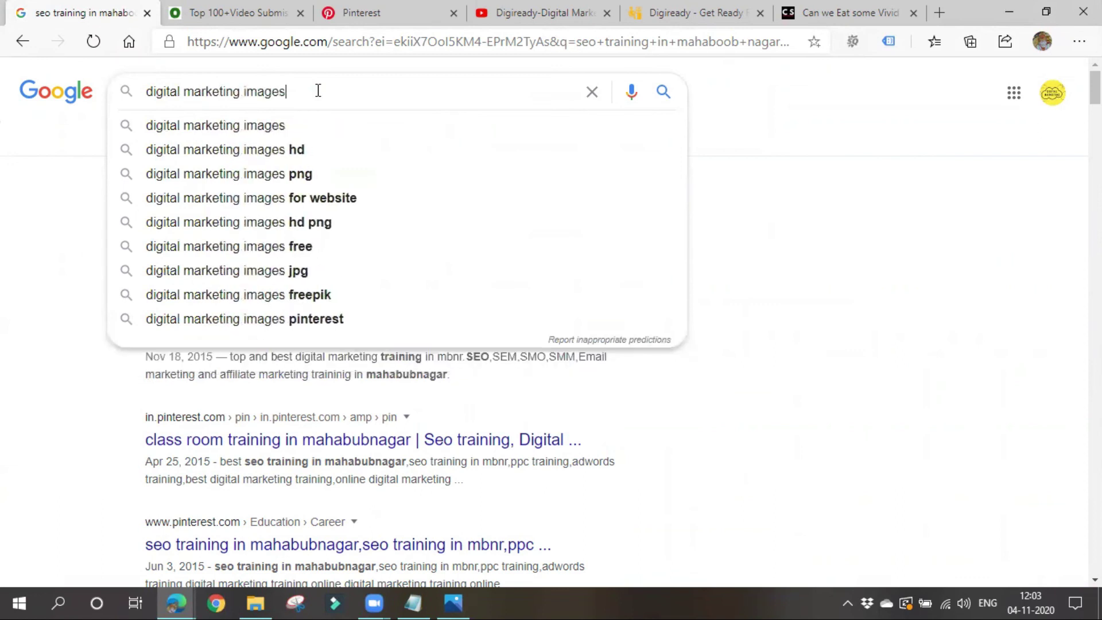
key(Return)
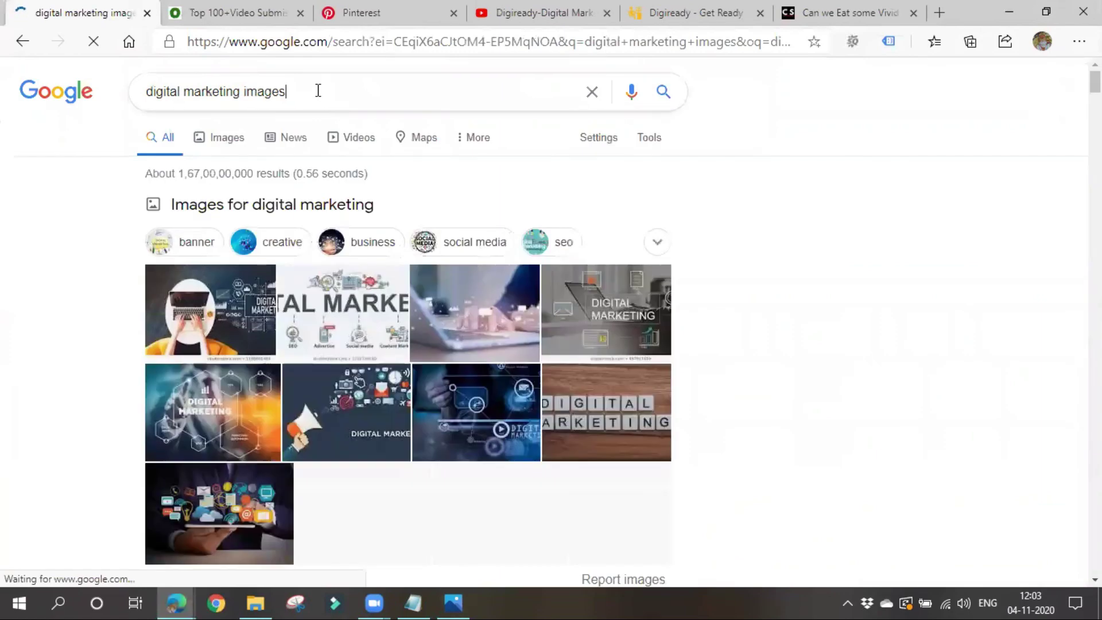
- Switch to Images and refine the query to 'digital marketing images infographic'
click(316, 91)
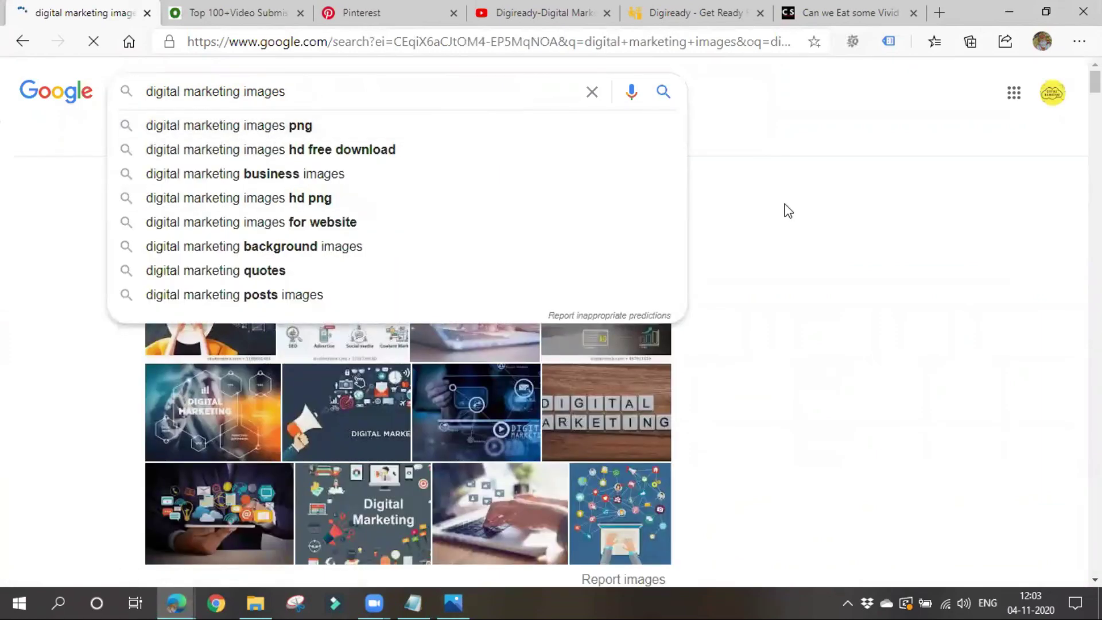
click(784, 209)
click(233, 139)
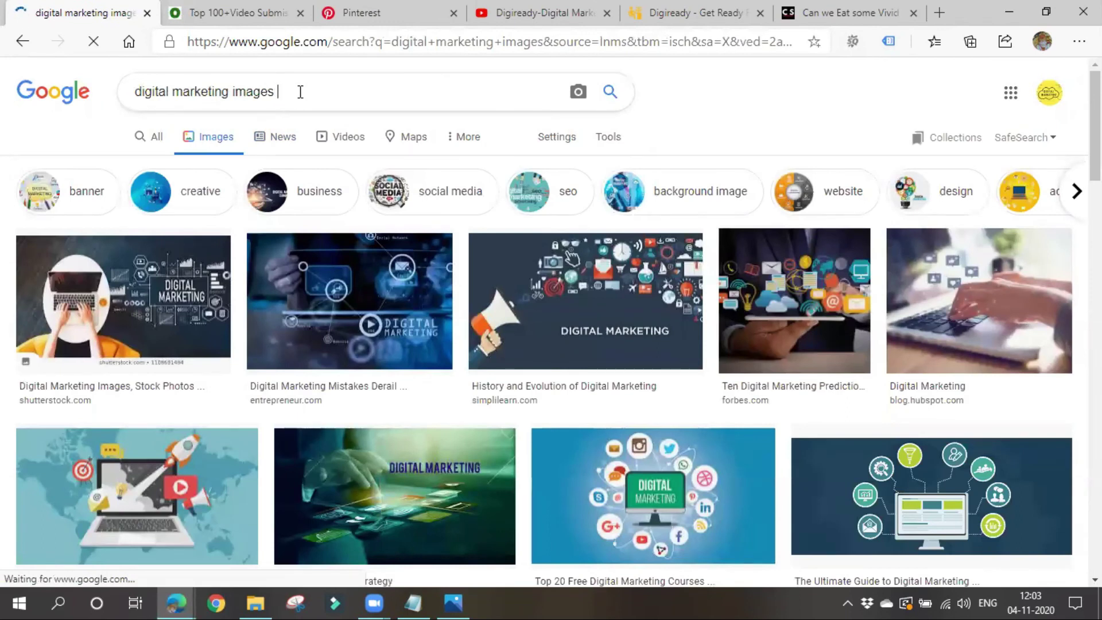
text(info)
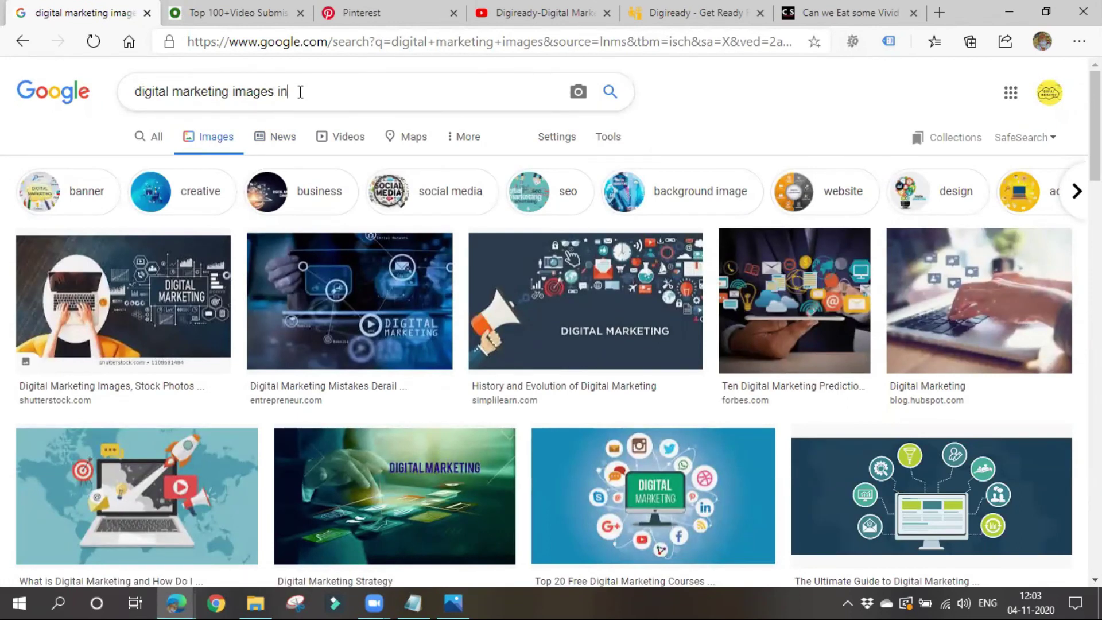
text(graphic)
key(Return)
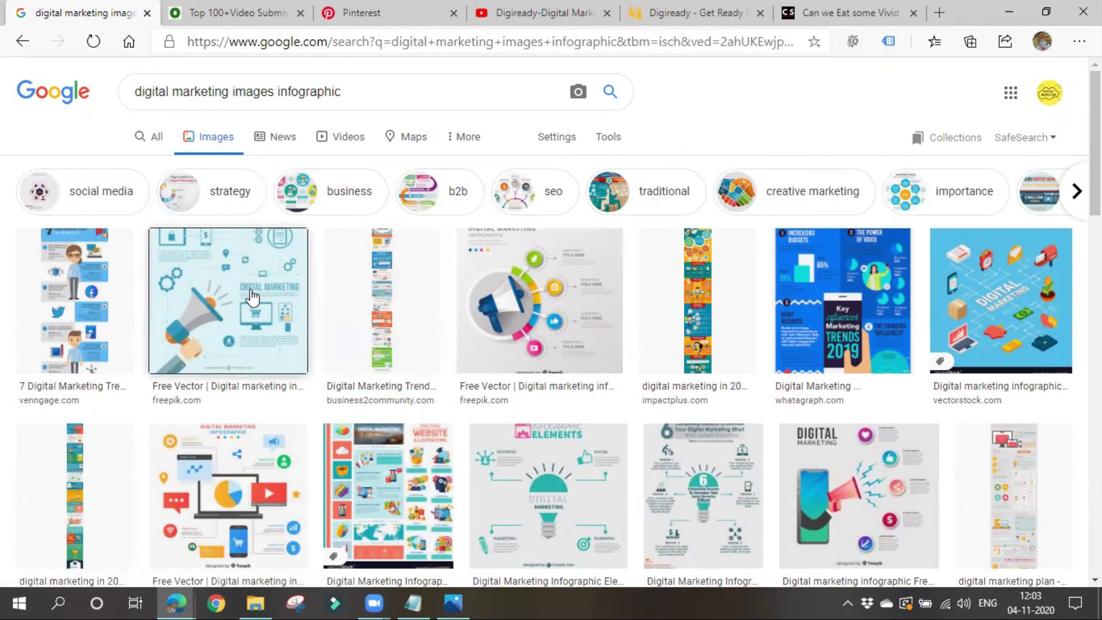
- Open the megaphone infographic's page in a new tab and preview the four-item megaphone infographic
click(218, 385)
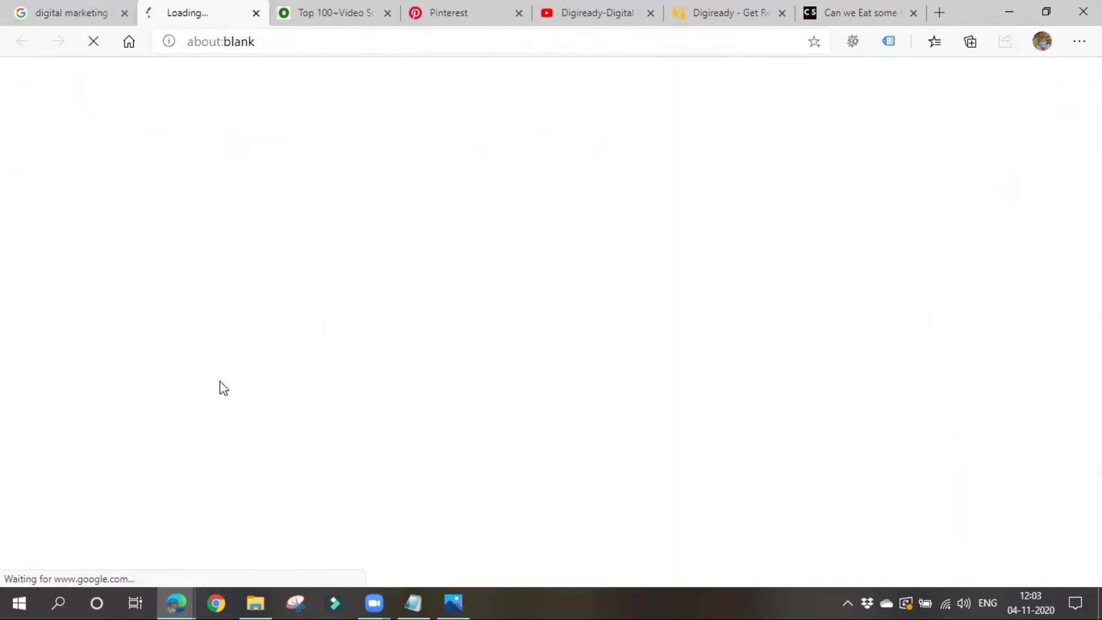
click(39, 11)
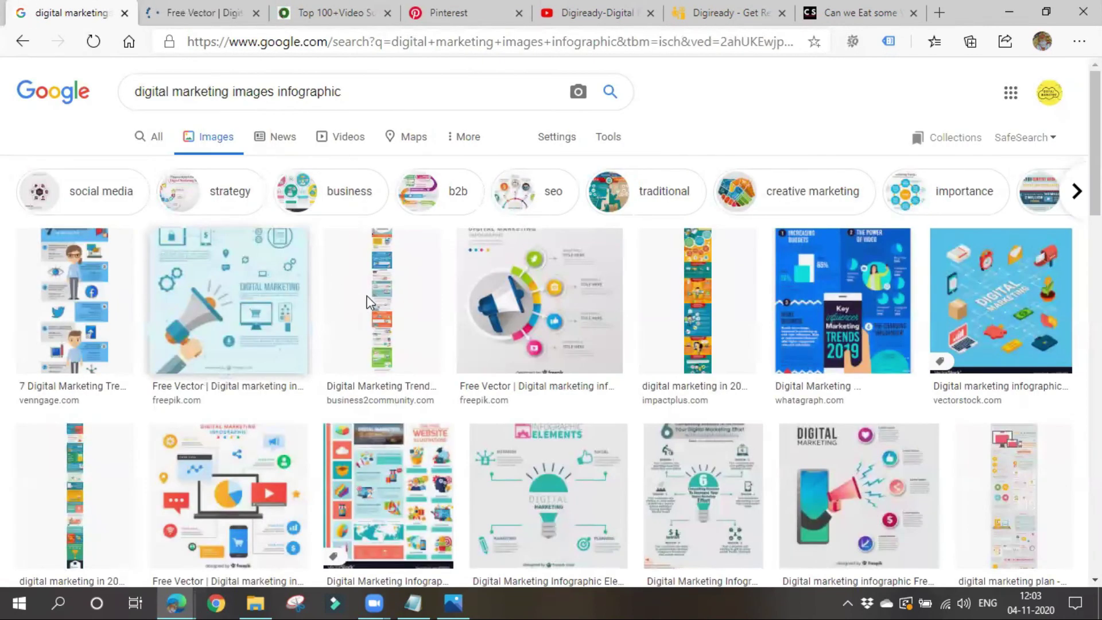
click(228, 300)
click(521, 189)
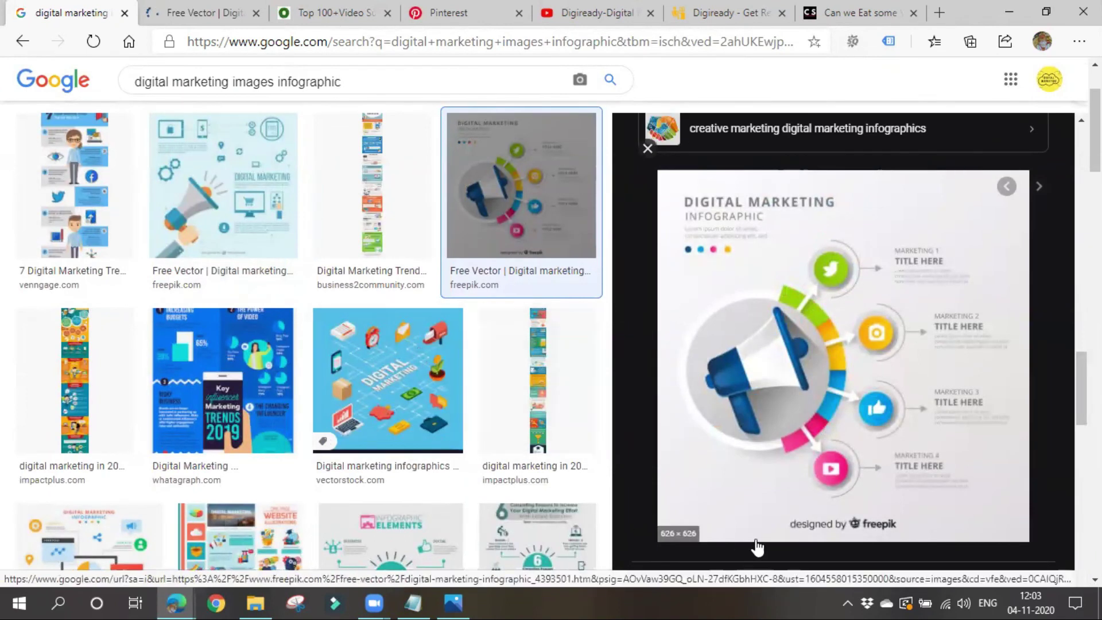
- View a related infographic in the preview, then bring the Top 100+Video Submission Sites article forward
scroll(756, 546, down, 5)
click(699, 464)
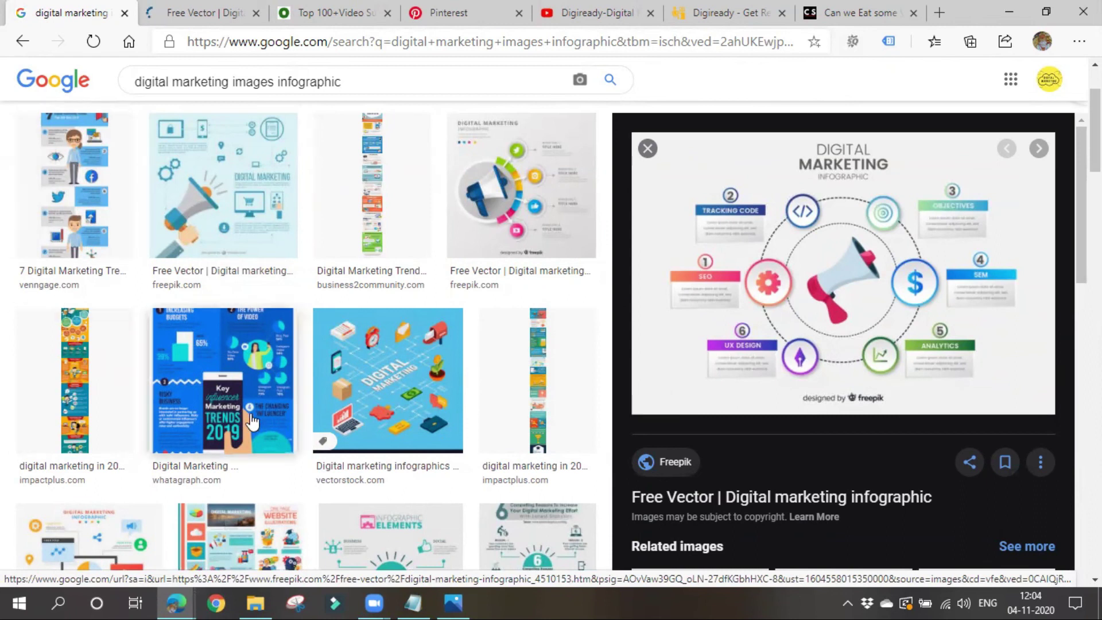
scroll(270, 485, up, 2)
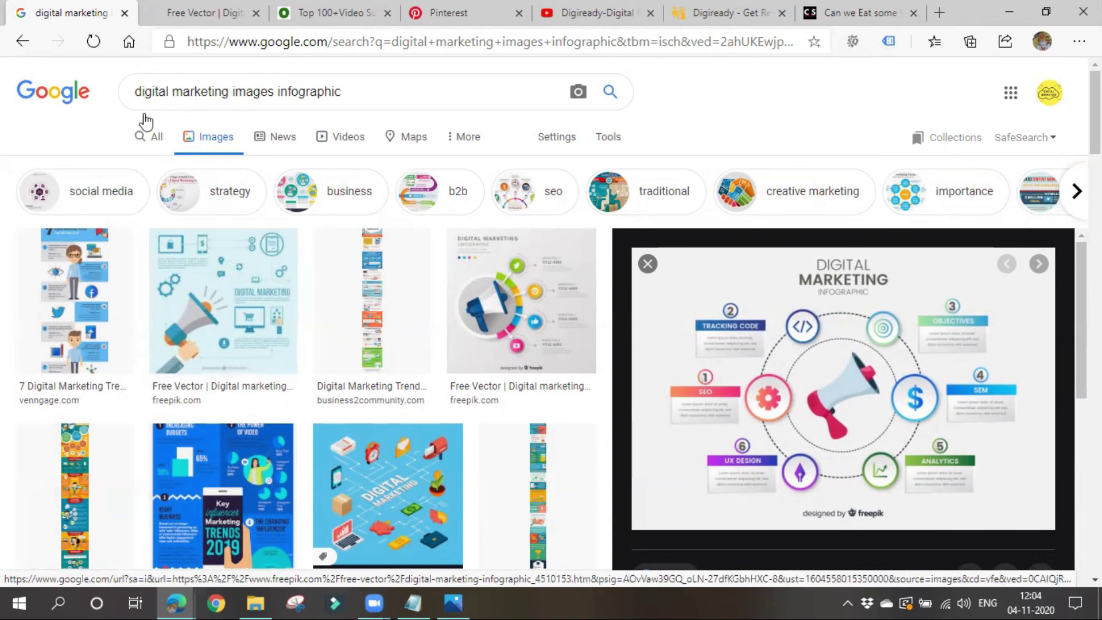
click(312, 11)
scroll(821, 395, up, 10)
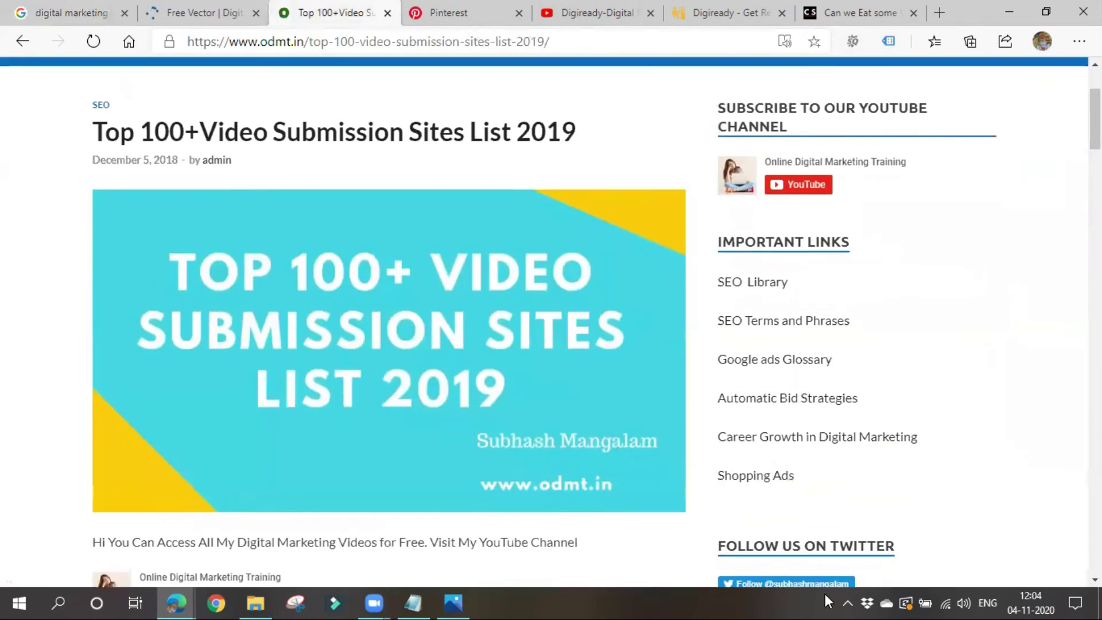
- Open the ODMT site search and enter the query 'infographic submission', correcting the typos
scroll(841, 346, up, 3)
click(986, 211)
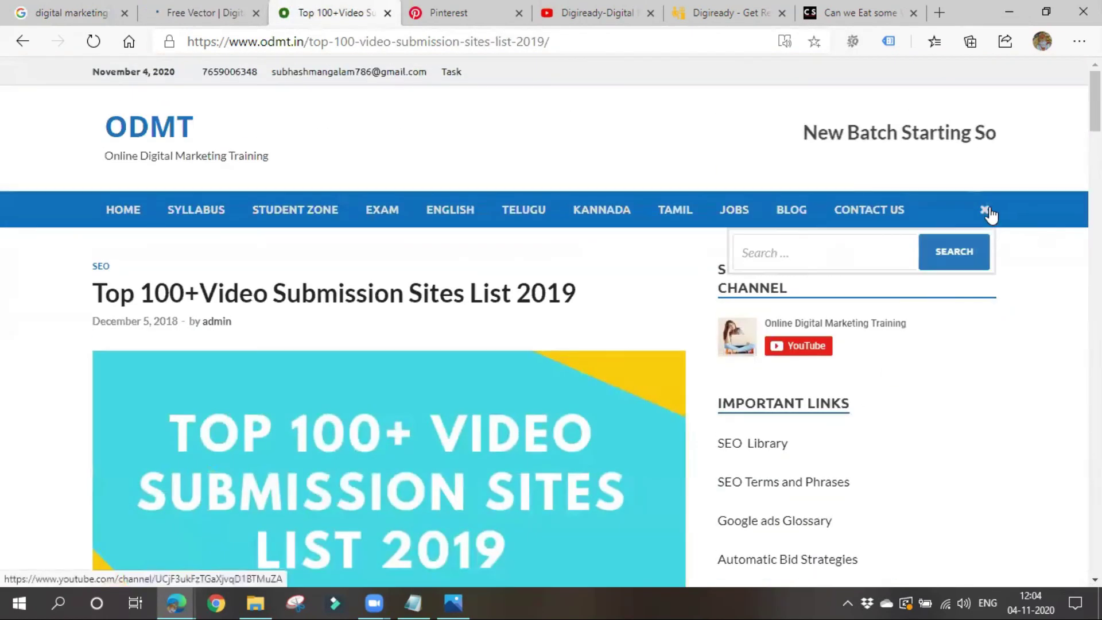
click(829, 241)
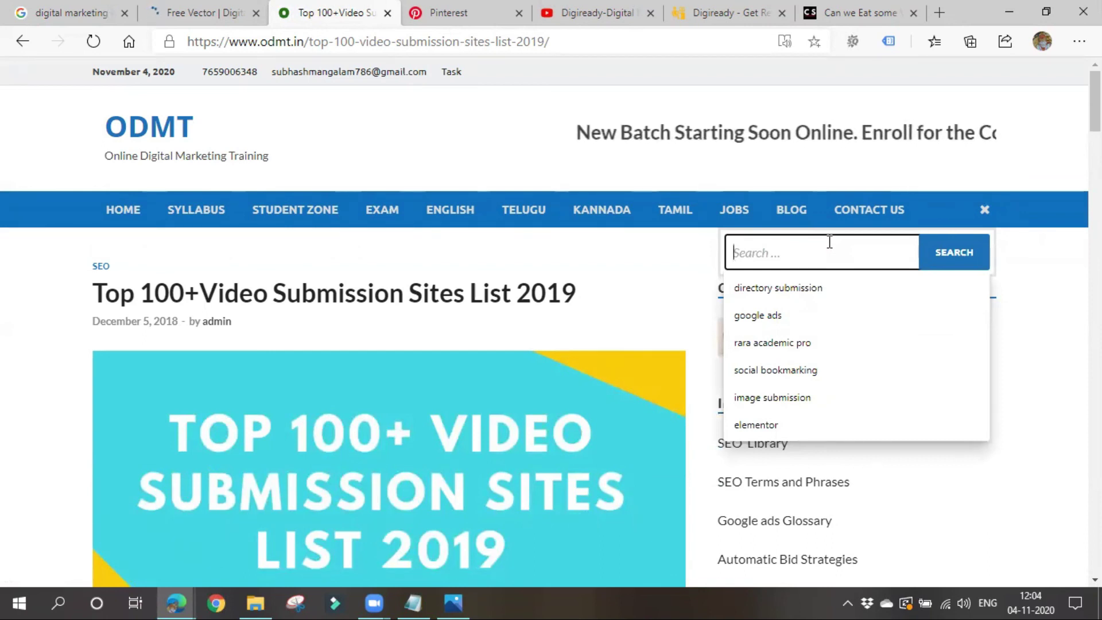
text(info)
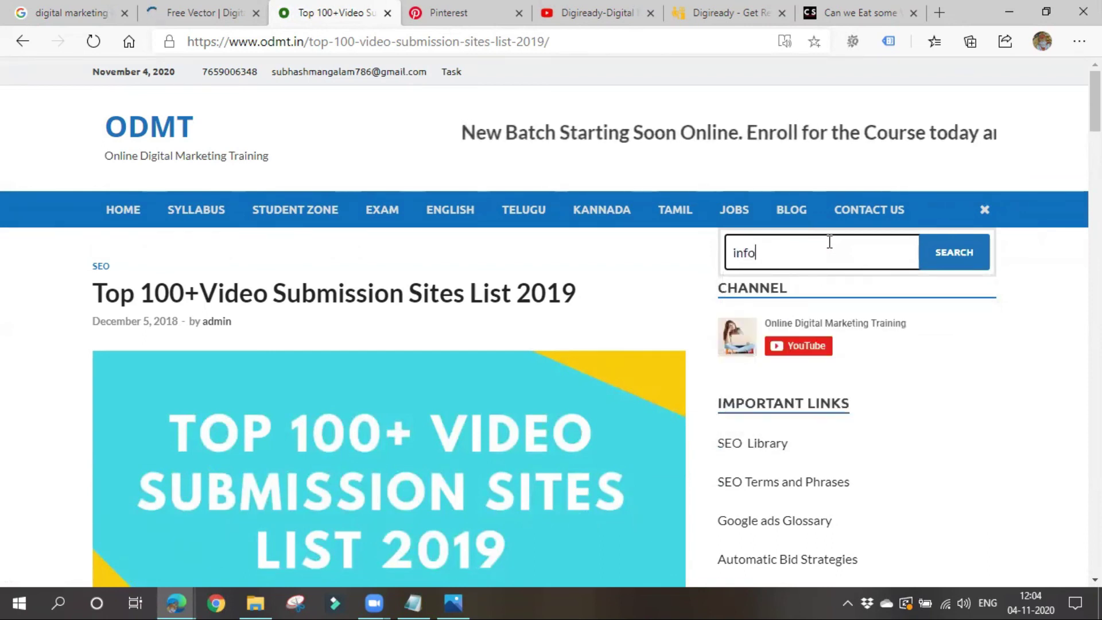
text(graphic sub,issio)
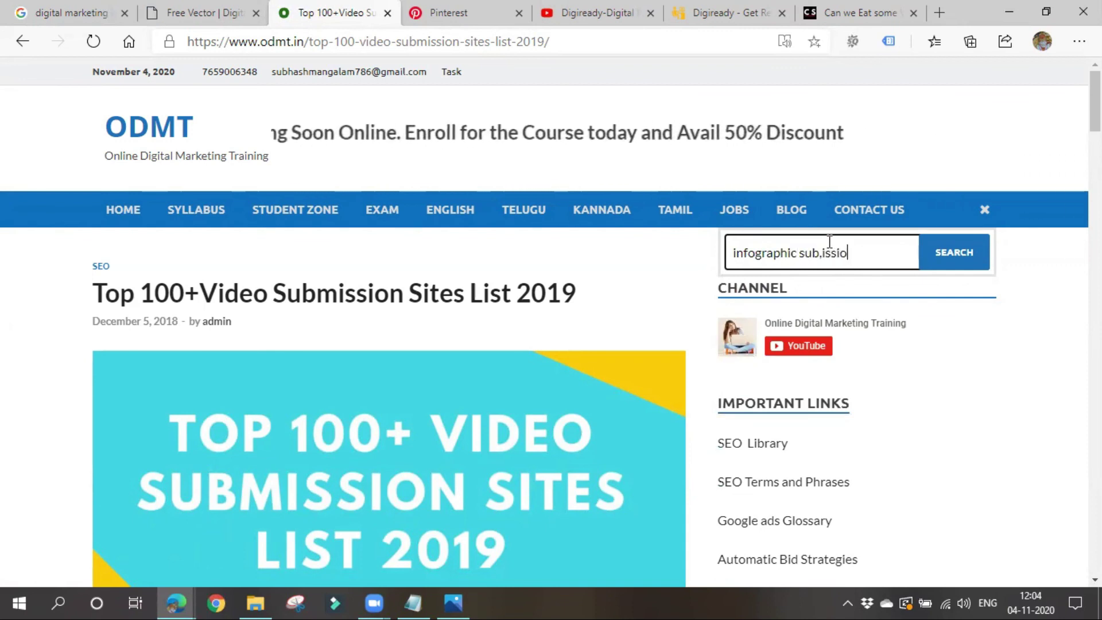
key(BackSpace)
key(BackSpace)
key(BackSpace)
key(BackSpace)
key(BackSpace)
key(BackSpace)
- Search ODMT for 'infographic submission' and open the Free Infographic Submission Sites List 2020 post
text(mission)
key(Return)
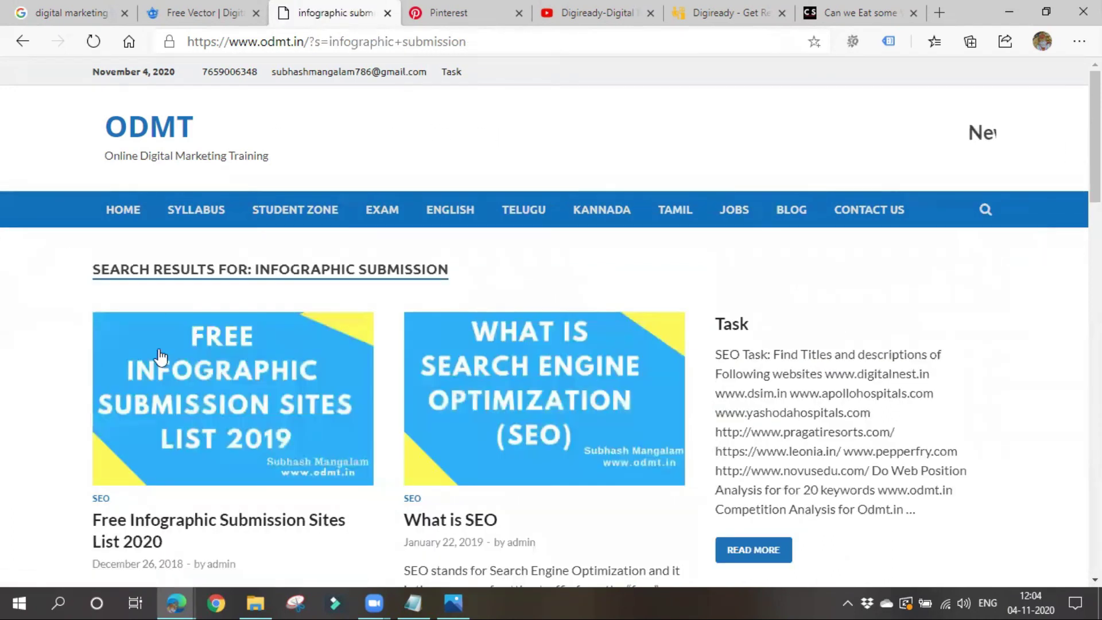
click(161, 356)
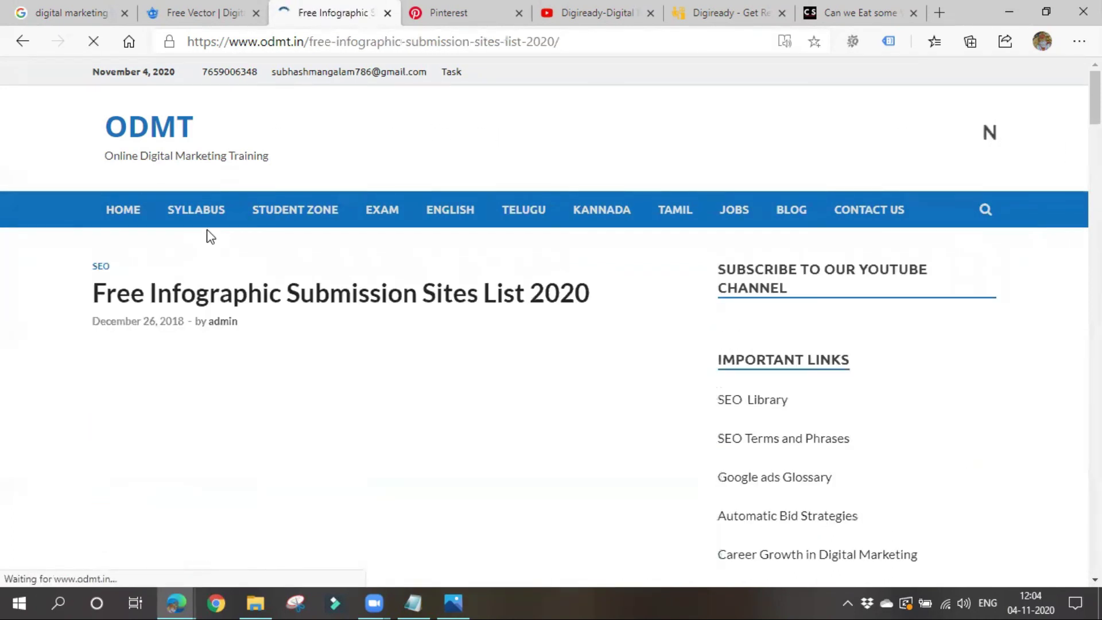
- Read down the article, highlighting 'complex matter into graph/ chart/ diagram', to the Top 10 list
scroll(344, 256, down, 8)
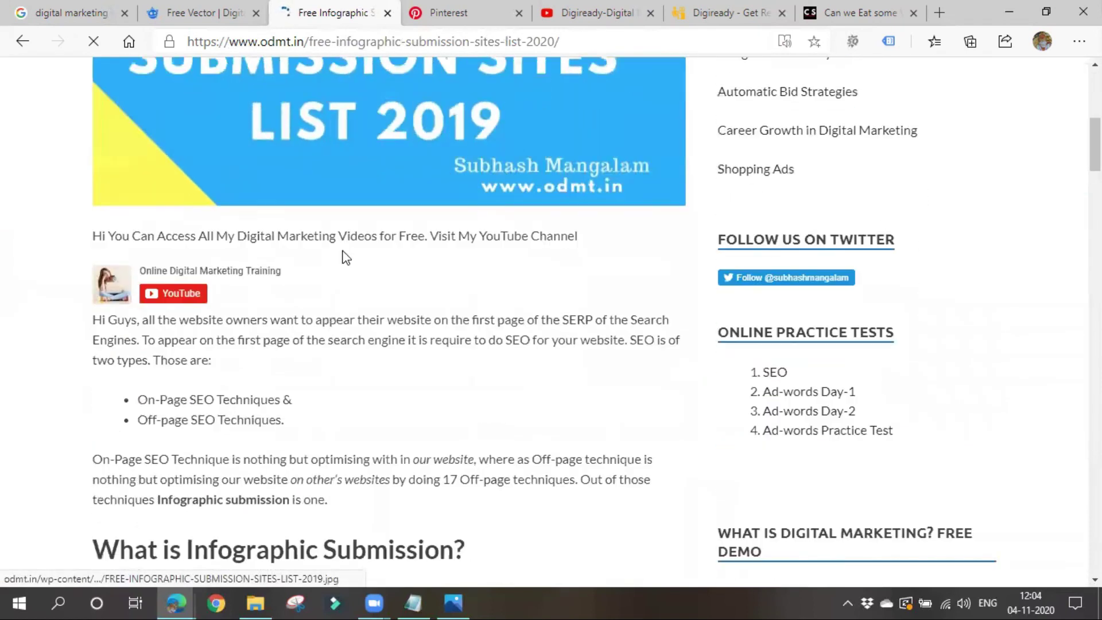
scroll(344, 256, down, 8)
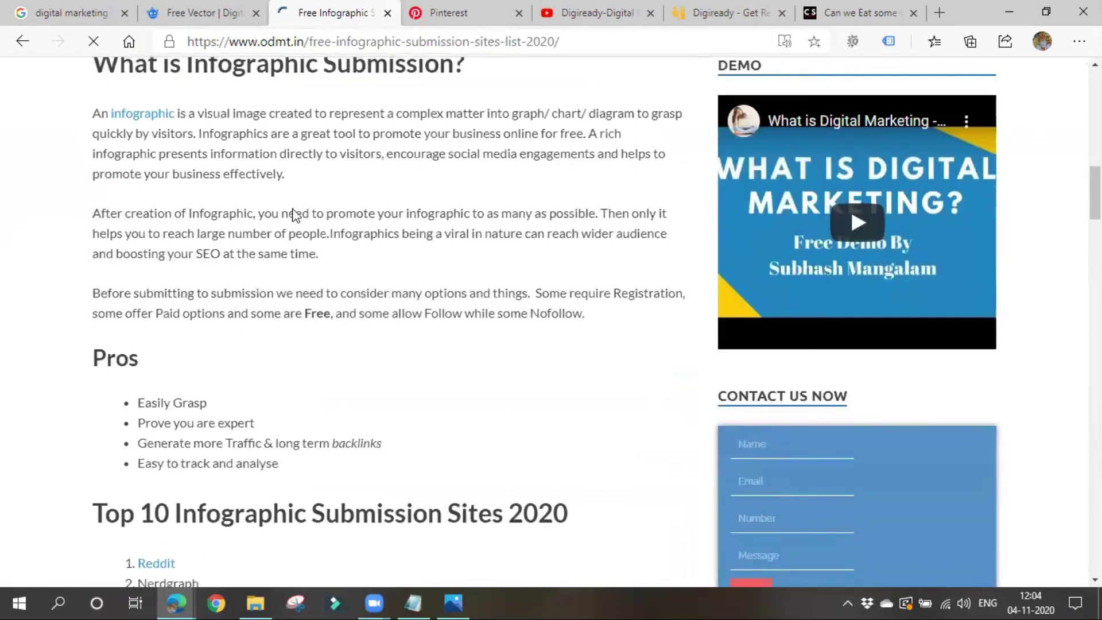
drag(207, 113, 384, 112)
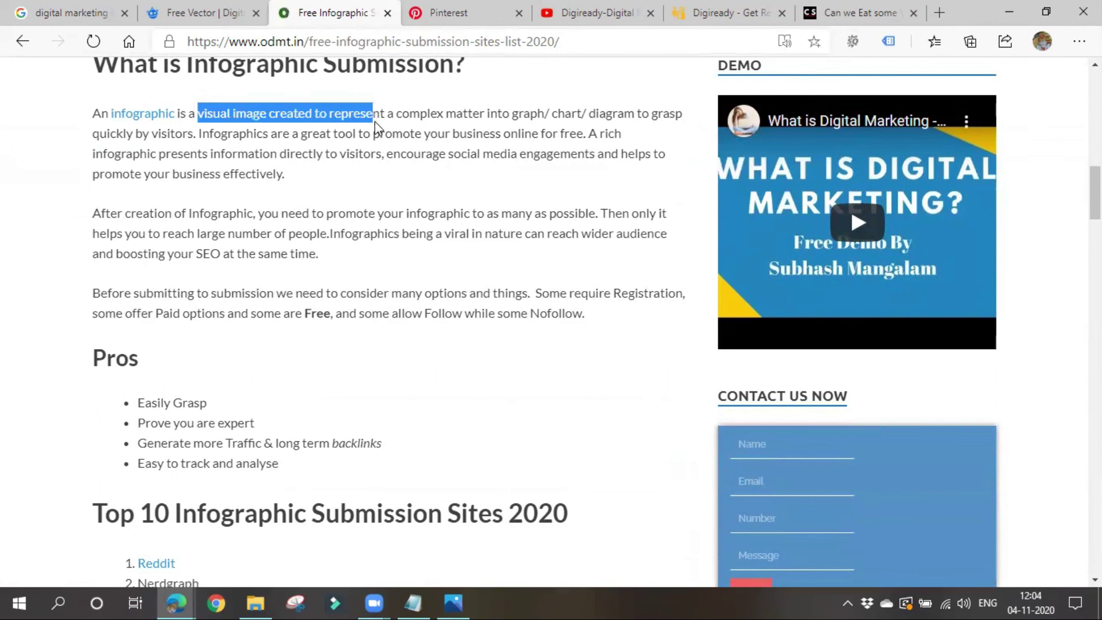
click(302, 111)
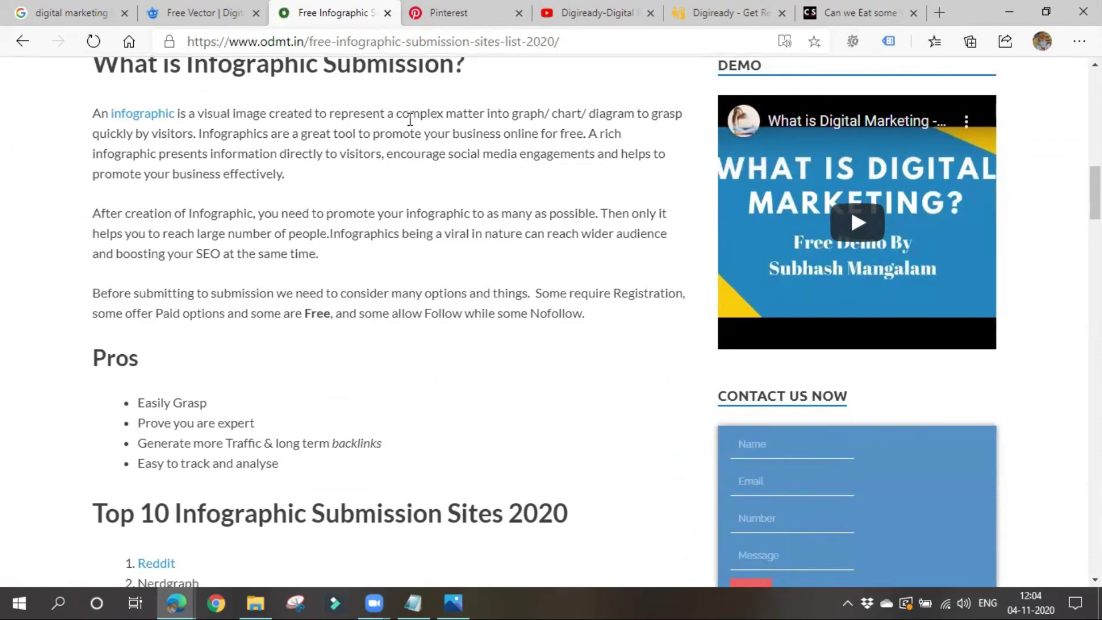
drag(400, 112, 642, 127)
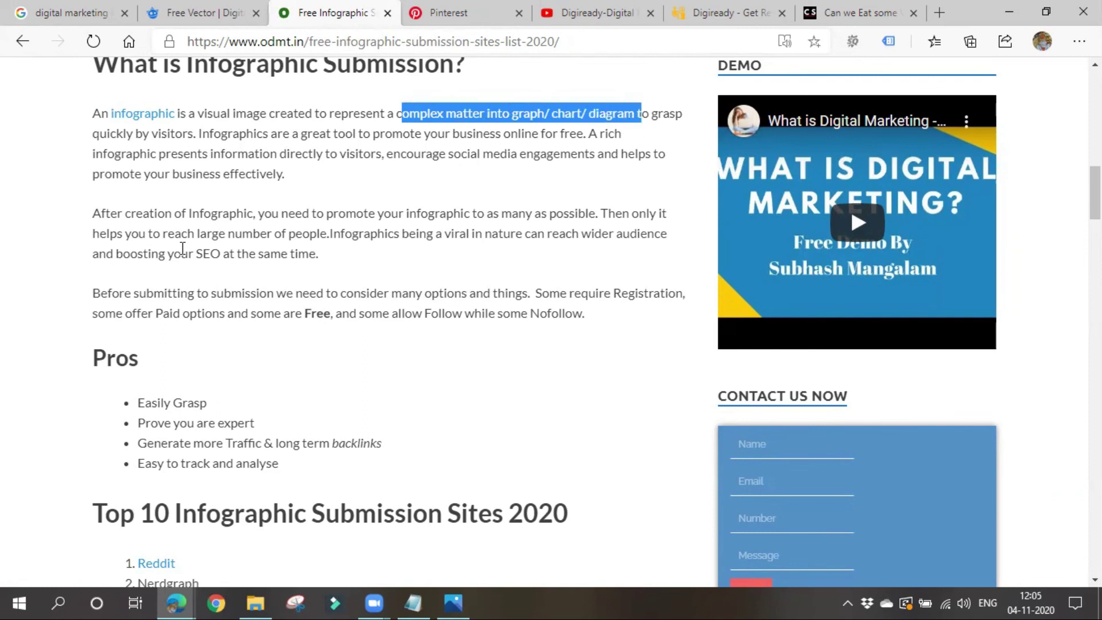
scroll(195, 275, down, 2)
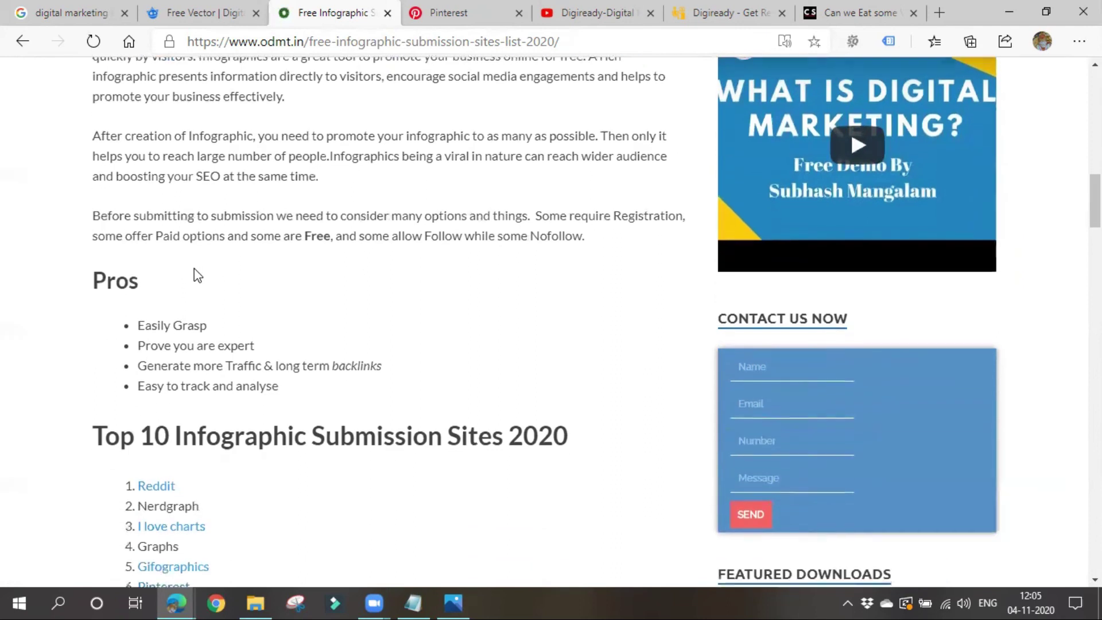
scroll(362, 379, down, 5)
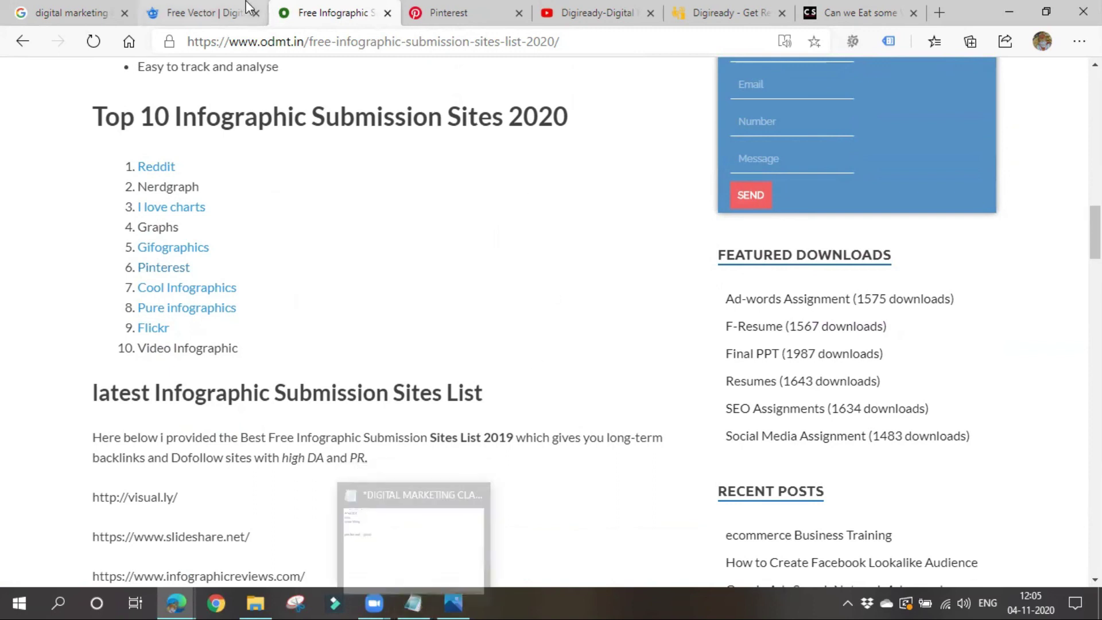
- In the first tab, step back past the digital marketing image results to the 'seo training in mahaboob nagar' results
click(58, 12)
click(32, 45)
click(28, 47)
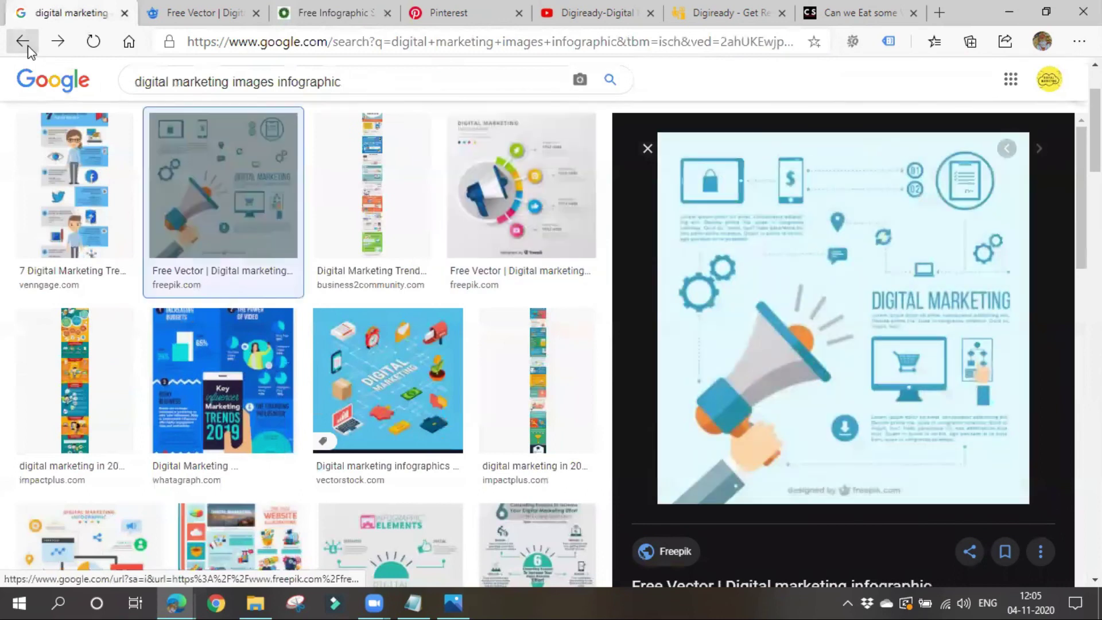
click(28, 46)
click(28, 46)
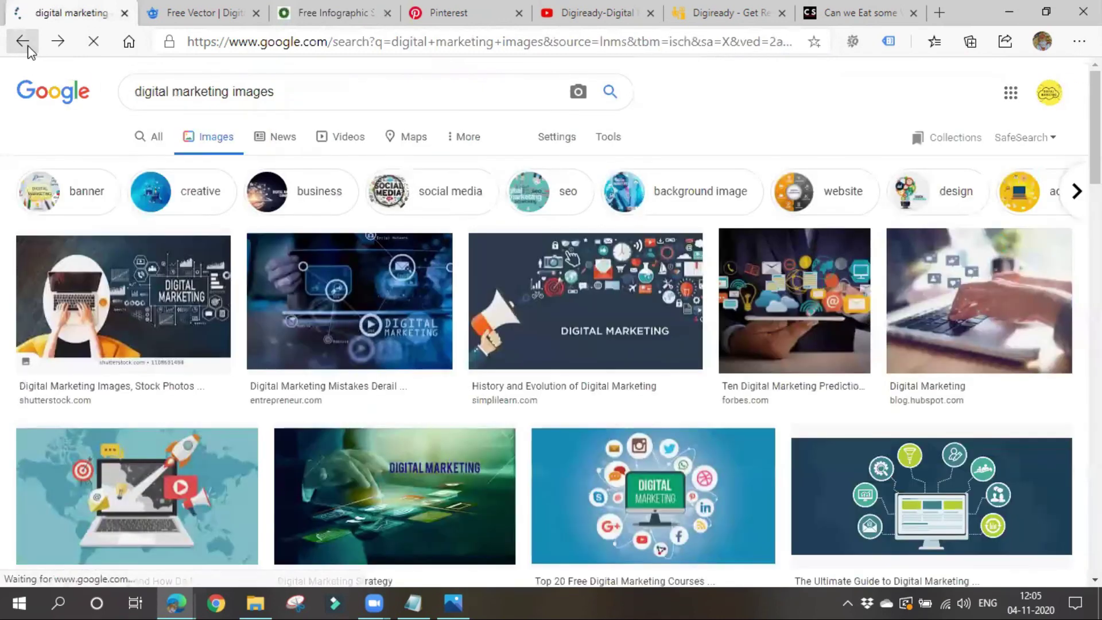
click(28, 46)
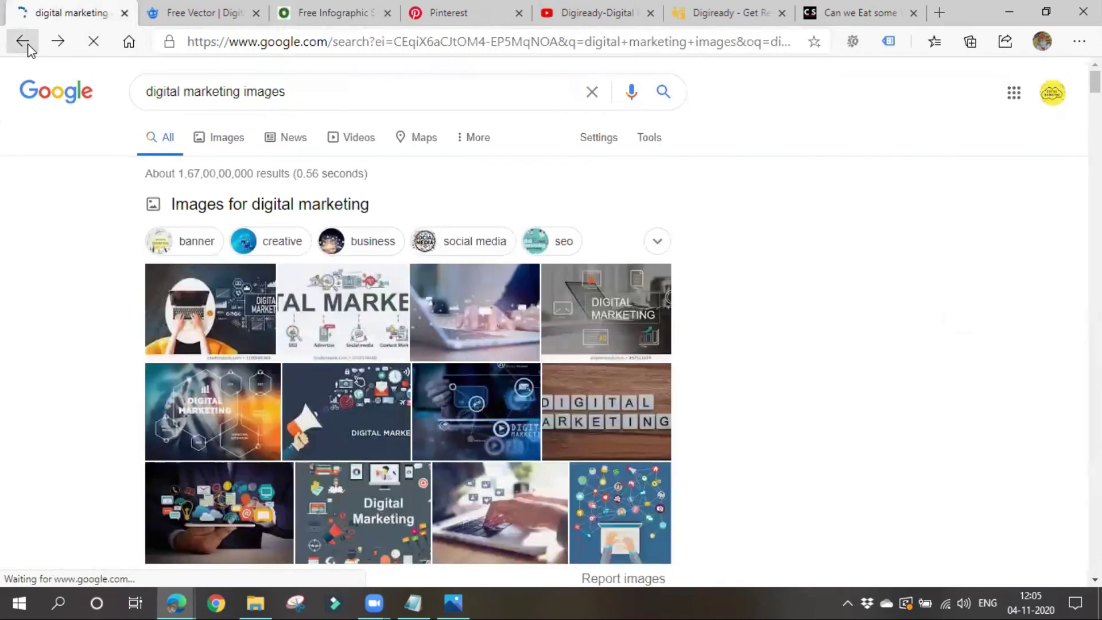
click(28, 46)
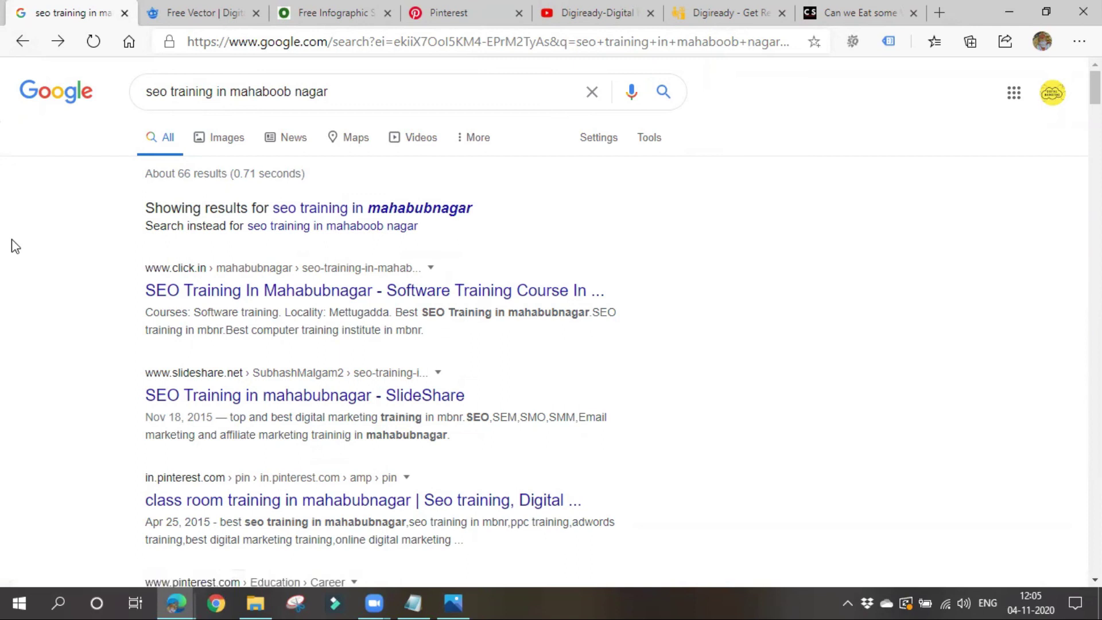
scroll(15, 246, down, 3)
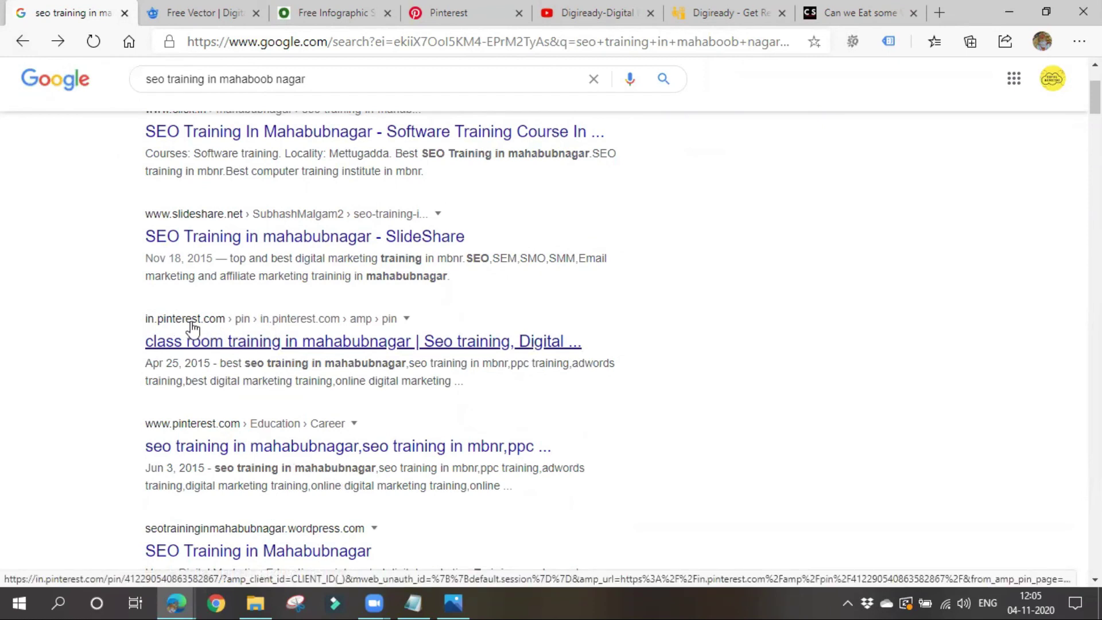
scroll(172, 333, down, 1)
right_click(138, 332)
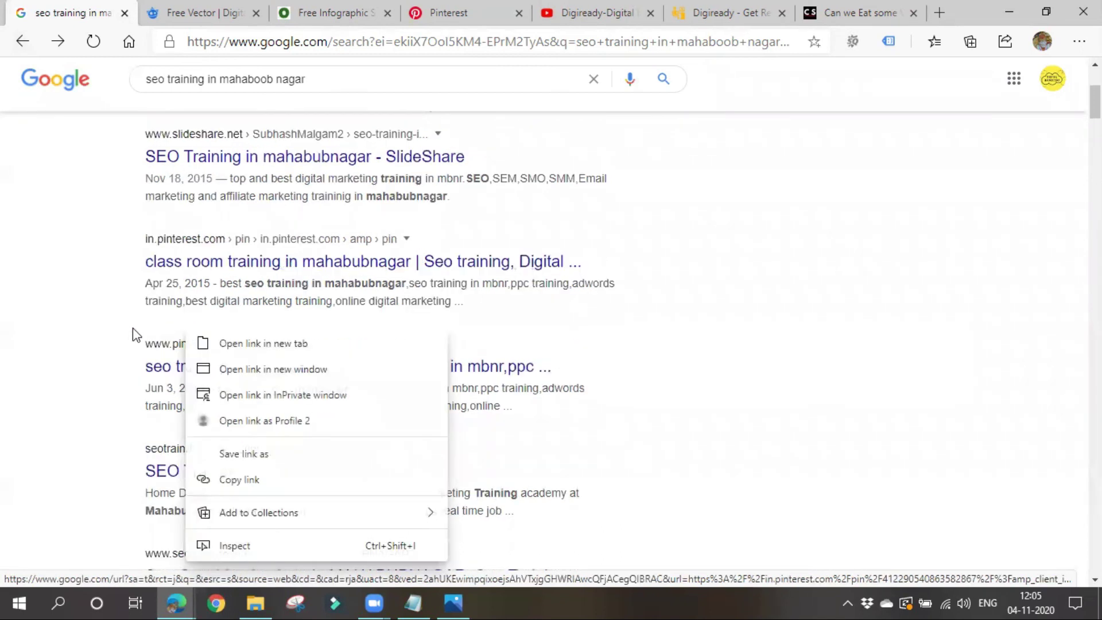
click(74, 316)
scroll(258, 352, down, 10)
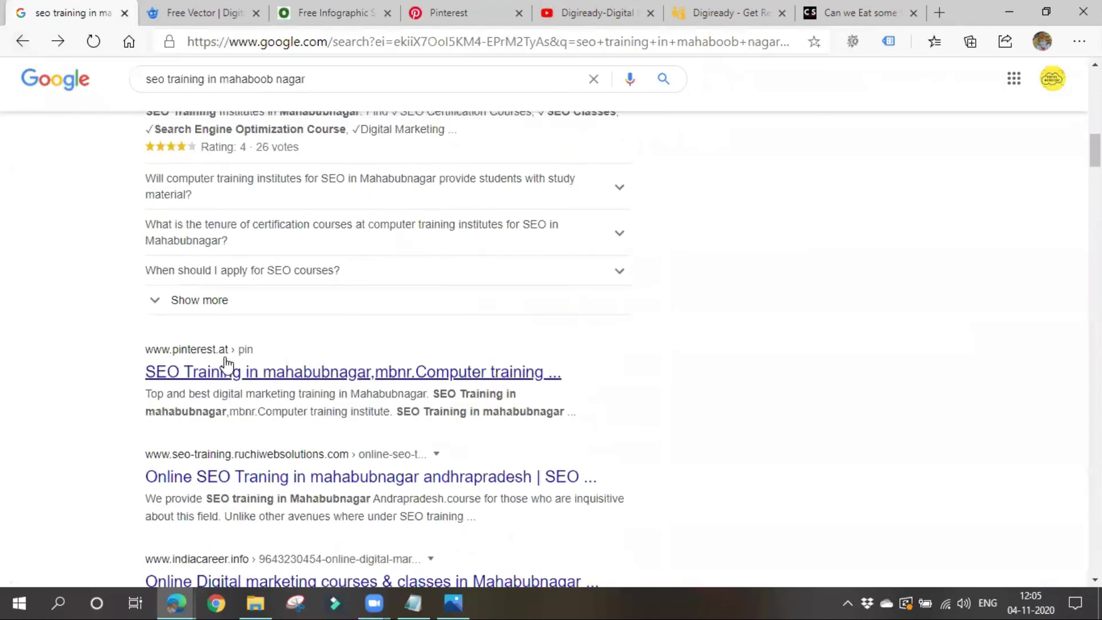
scroll(226, 353, down, 4)
scroll(226, 353, down, 1)
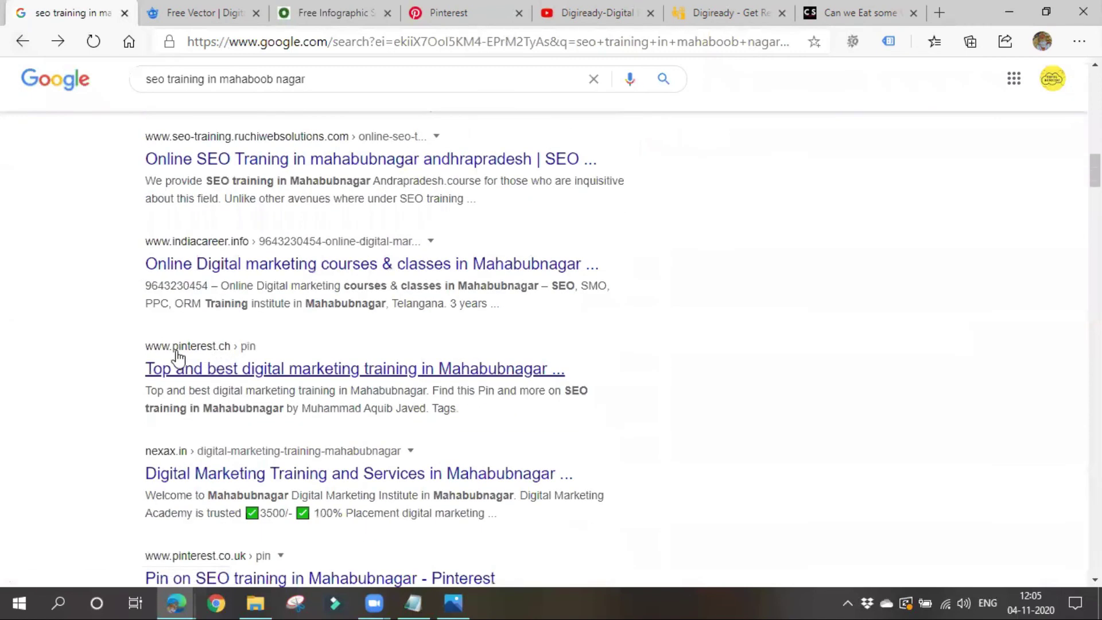
scroll(195, 362, down, 3)
scroll(195, 362, down, 1)
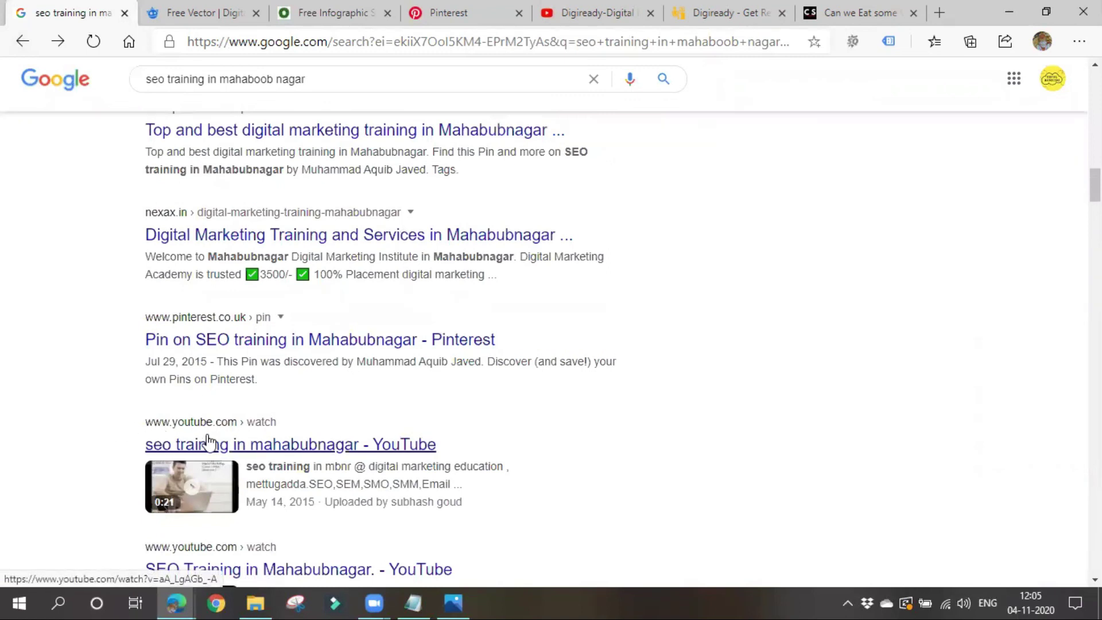
scroll(201, 439, down, 1)
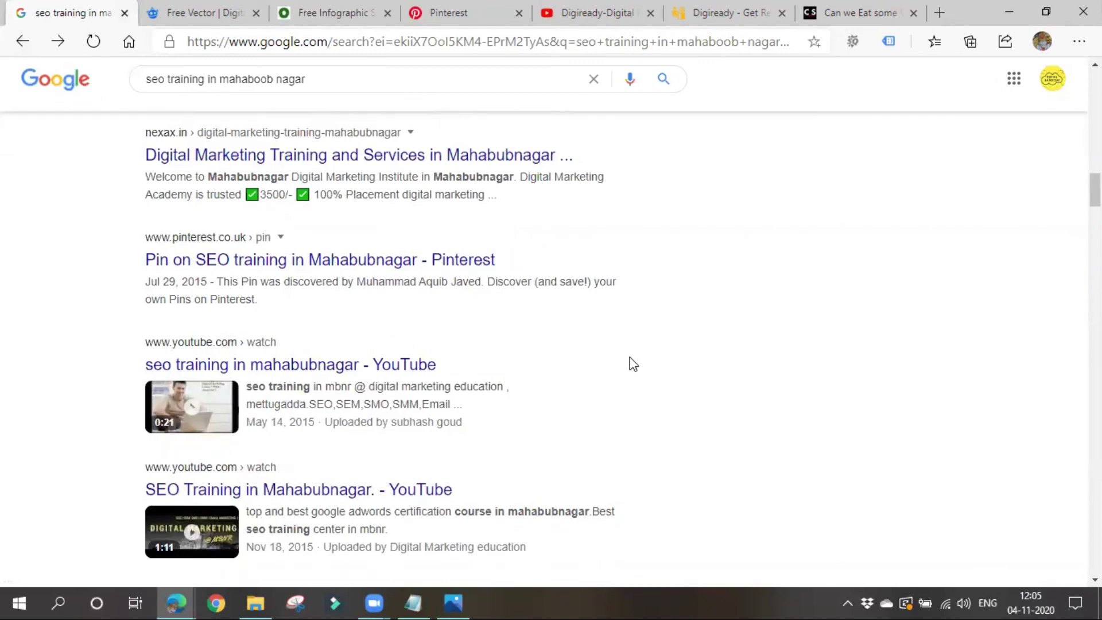
scroll(241, 361, down, 5)
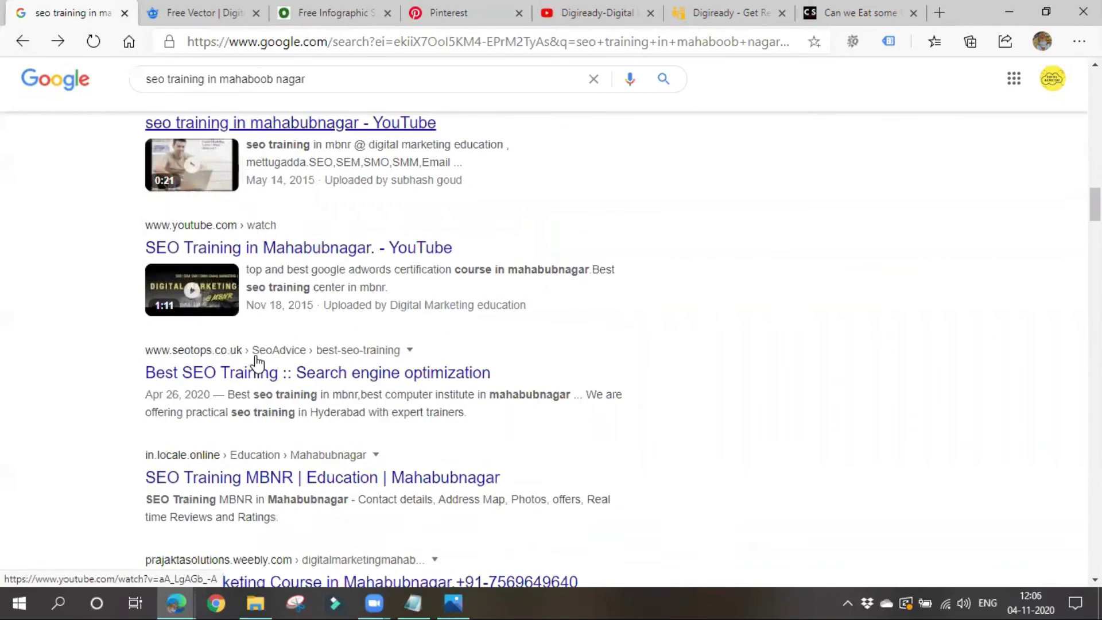
scroll(231, 466, up, 4)
scroll(231, 466, up, 3)
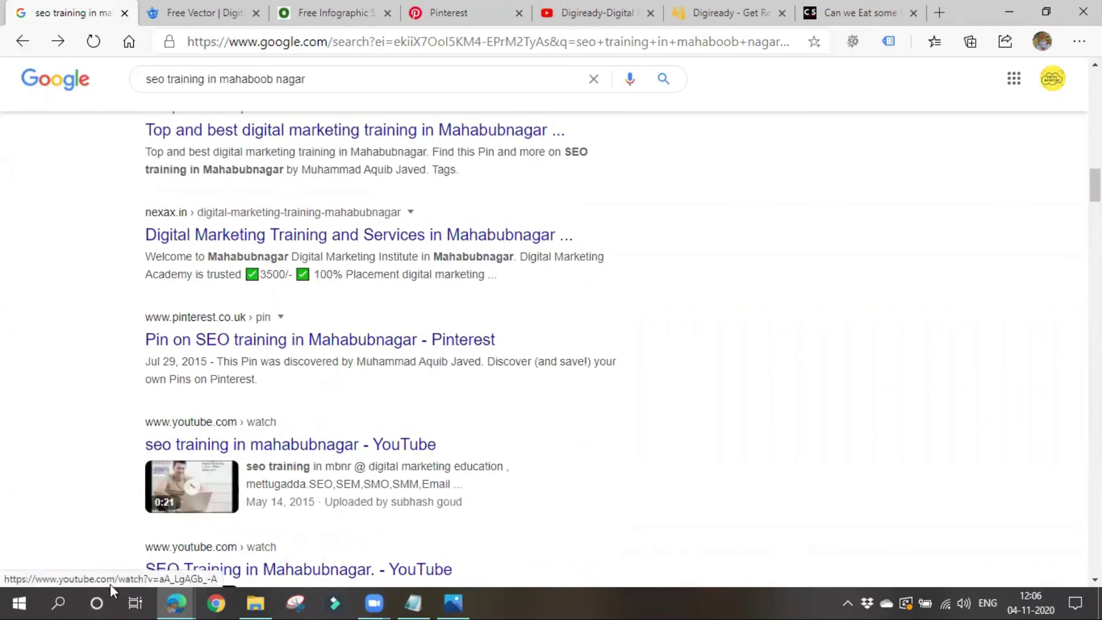
scroll(201, 466, up, 8)
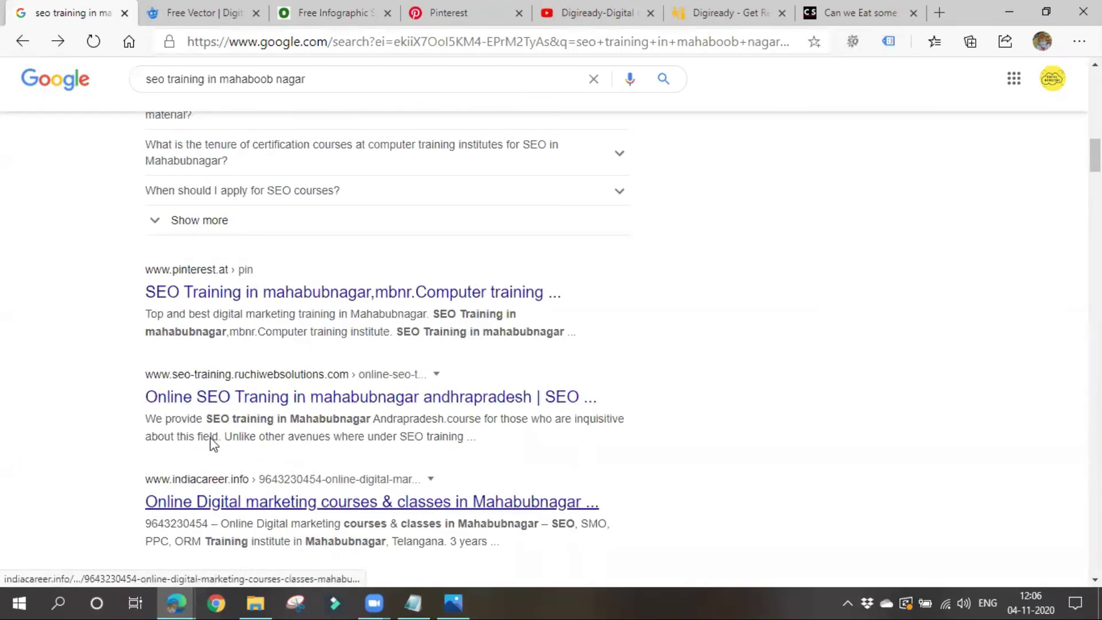
scroll(210, 438, up, 8)
scroll(238, 553, down, 5)
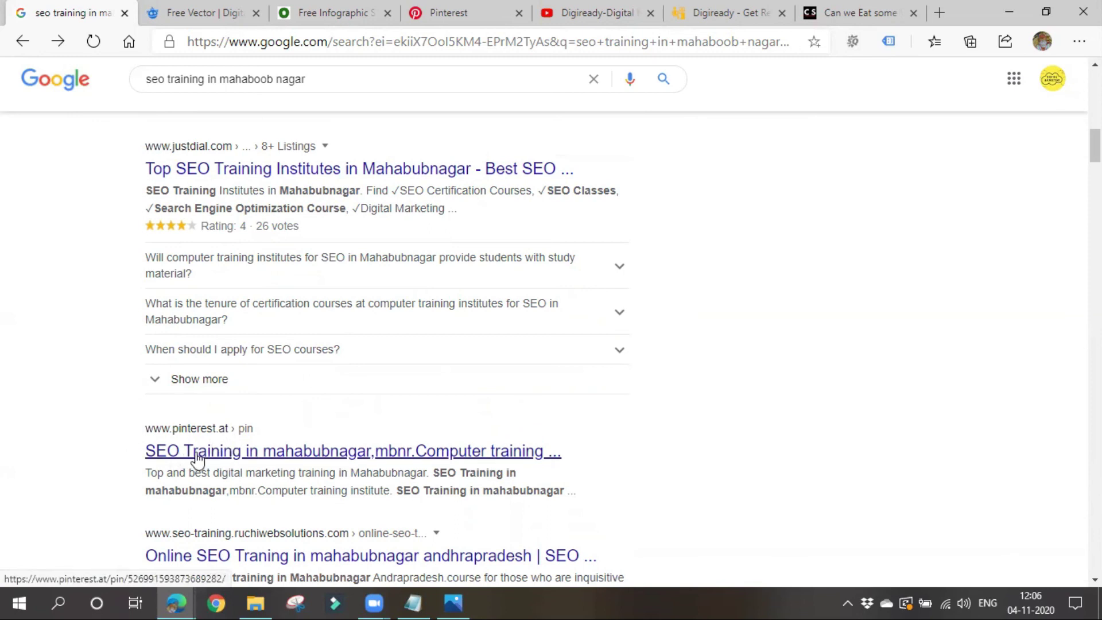
scroll(198, 457, up, 12)
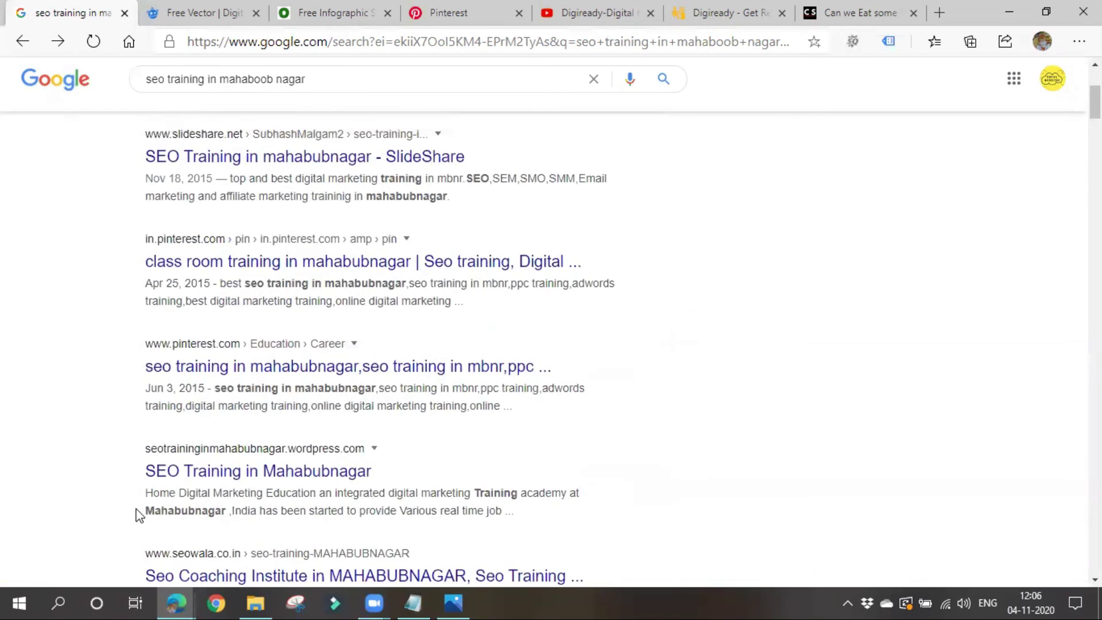
scroll(195, 367, up, 3)
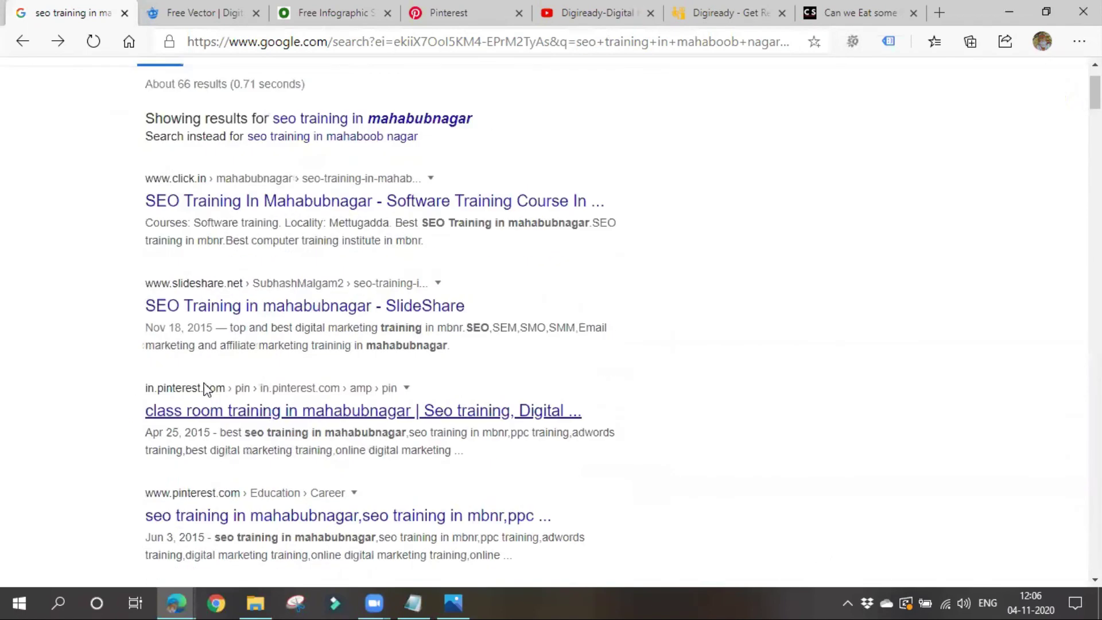
scroll(206, 389, up, 2)
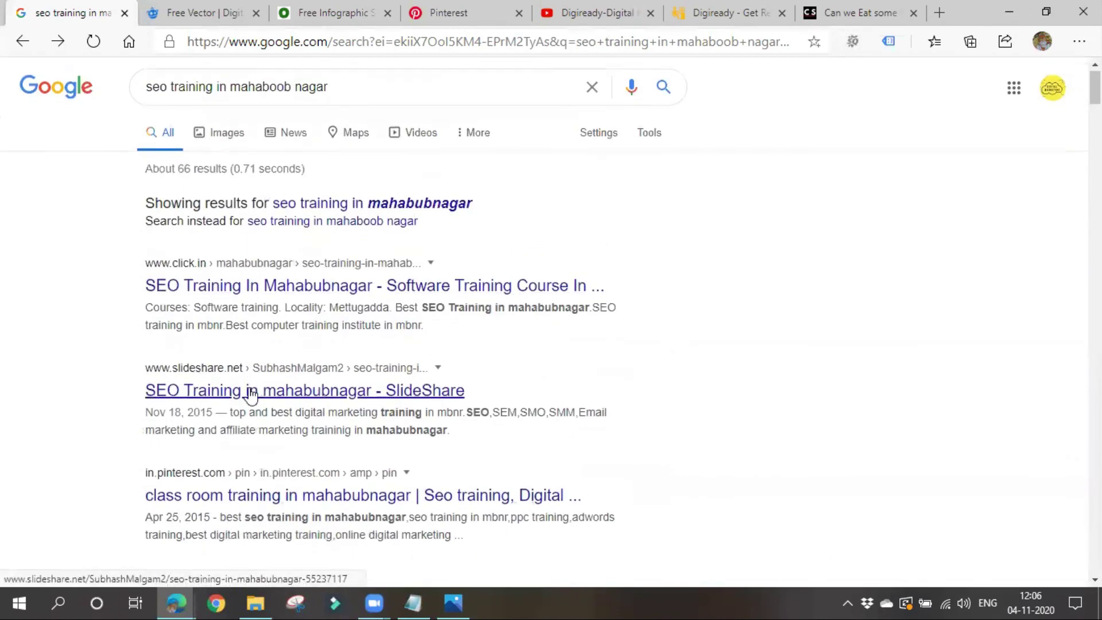
scroll(251, 395, down, 6)
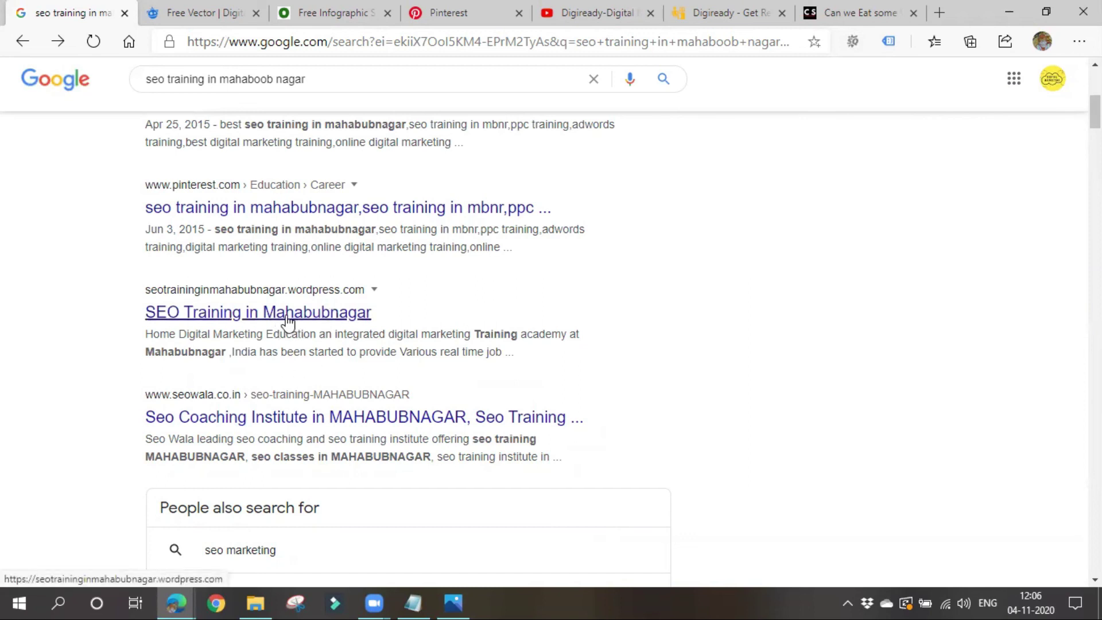
scroll(146, 402, down, 1)
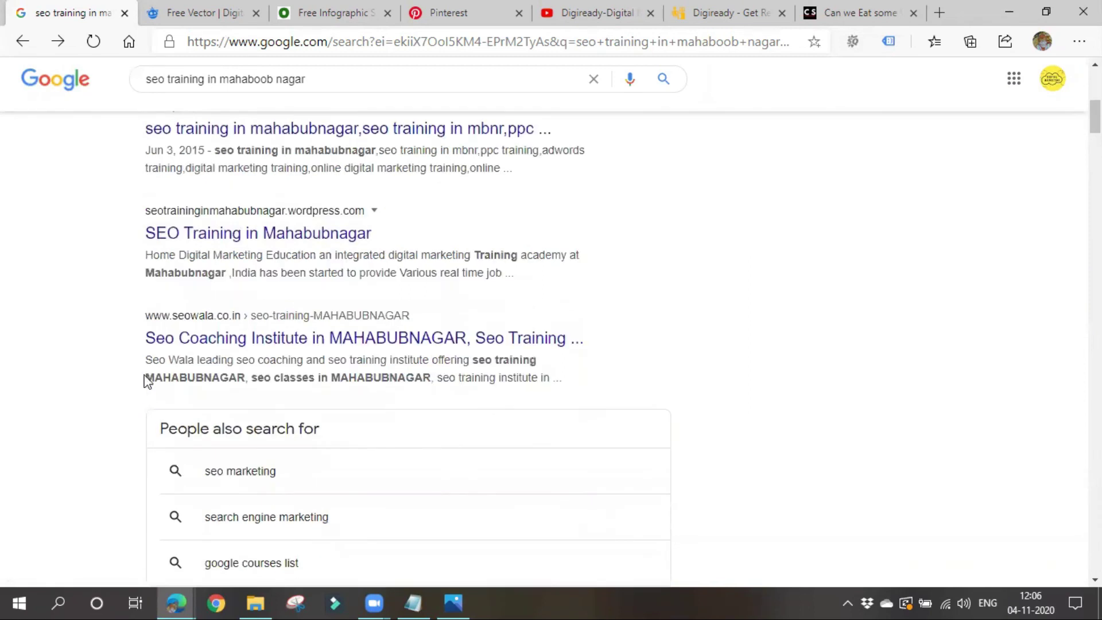
scroll(156, 356, down, 10)
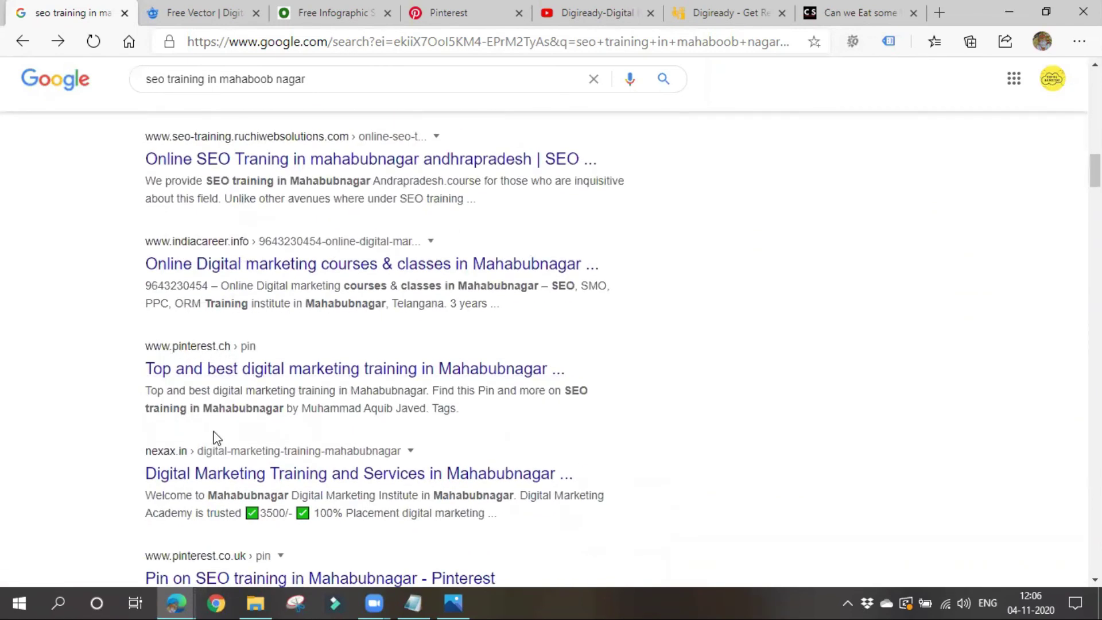
scroll(215, 437, down, 3)
scroll(302, 458, down, 5)
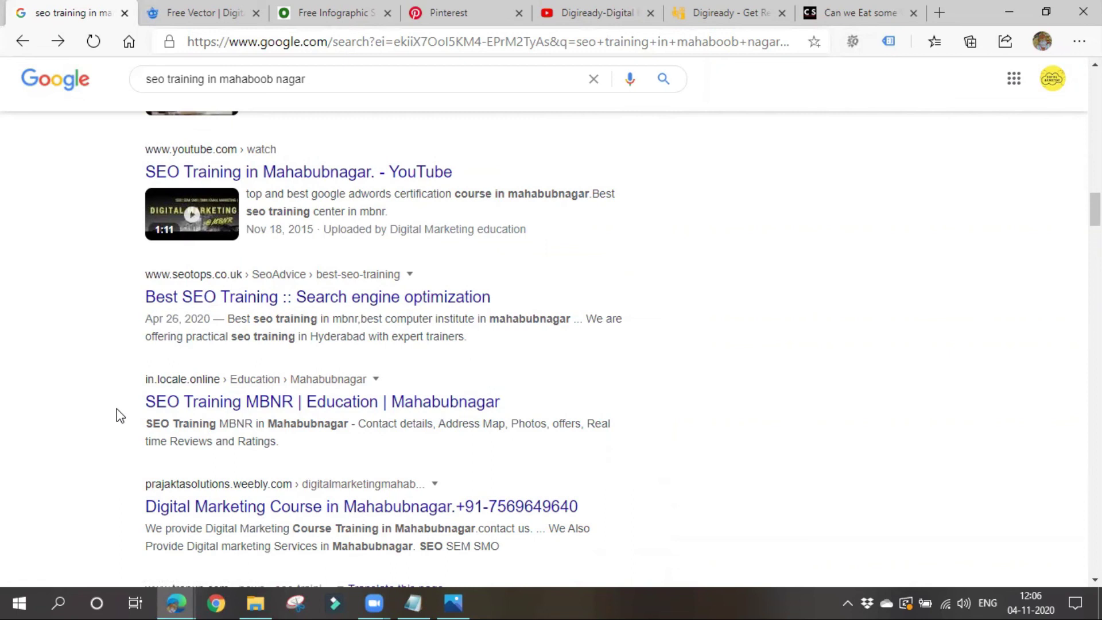
scroll(116, 410, down, 4)
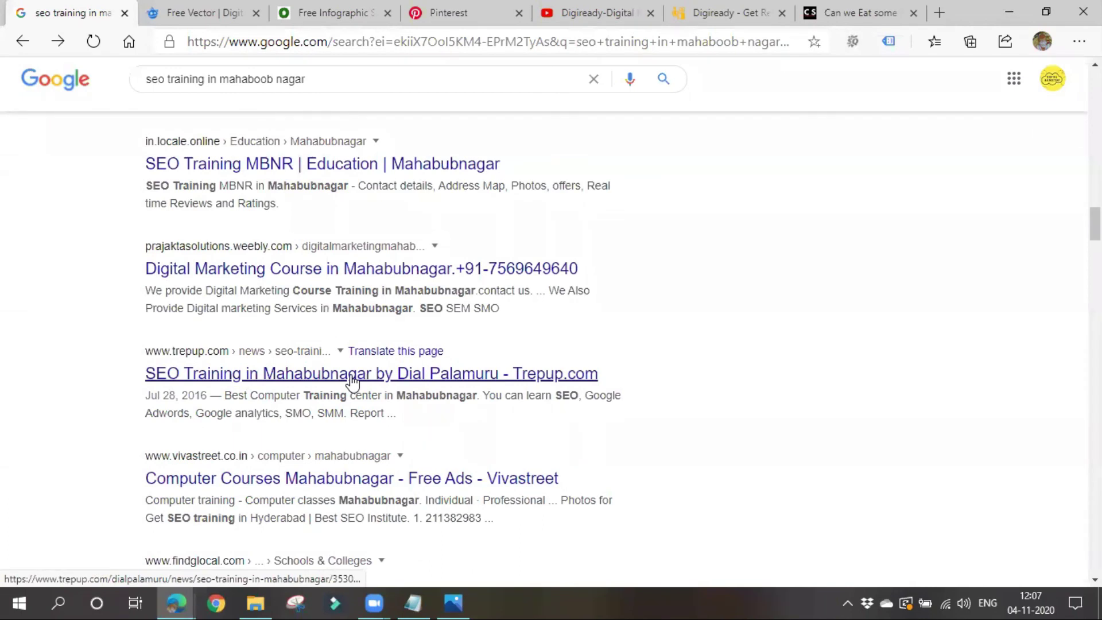
- In Photos, extend the Infographic Submission underline and thicken the Directory Submission and Blog Commenting ticks
click(453, 603)
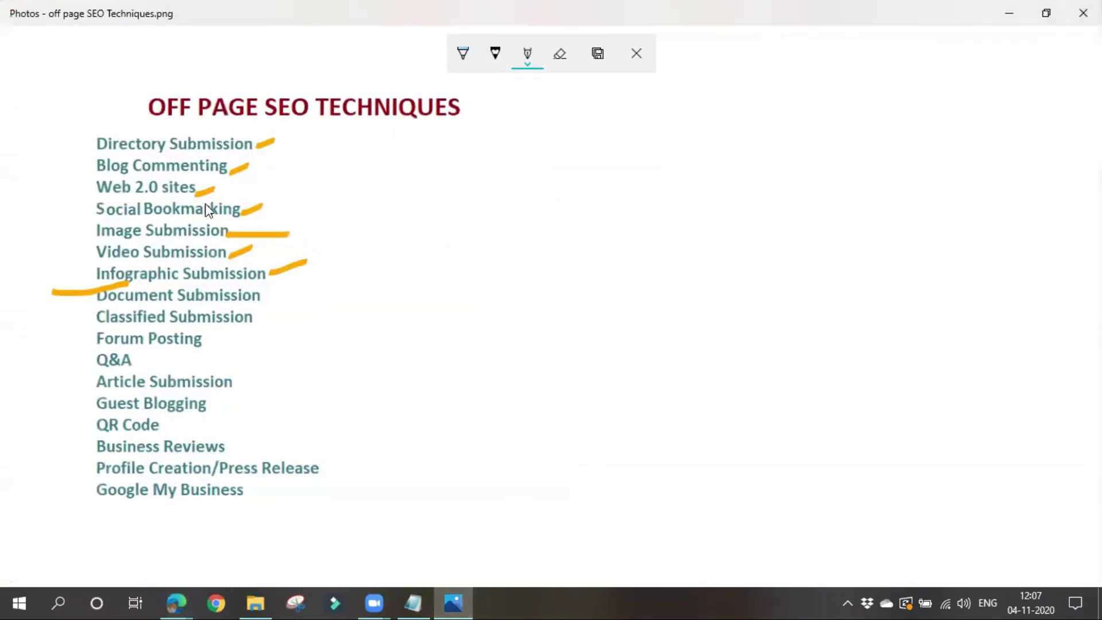
drag(66, 290, 143, 293)
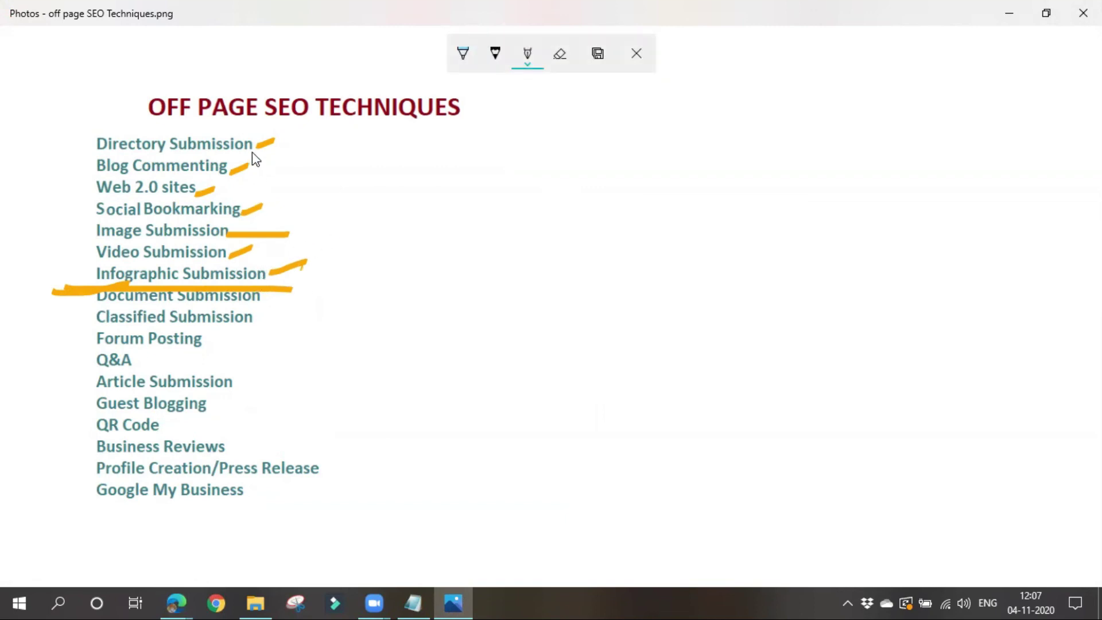
drag(257, 145, 278, 142)
drag(235, 180, 259, 171)
- Retrace orange ticks on Image, Video and Infographic Submission, and bracket Document Submission through Google My Business
drag(252, 233, 289, 226)
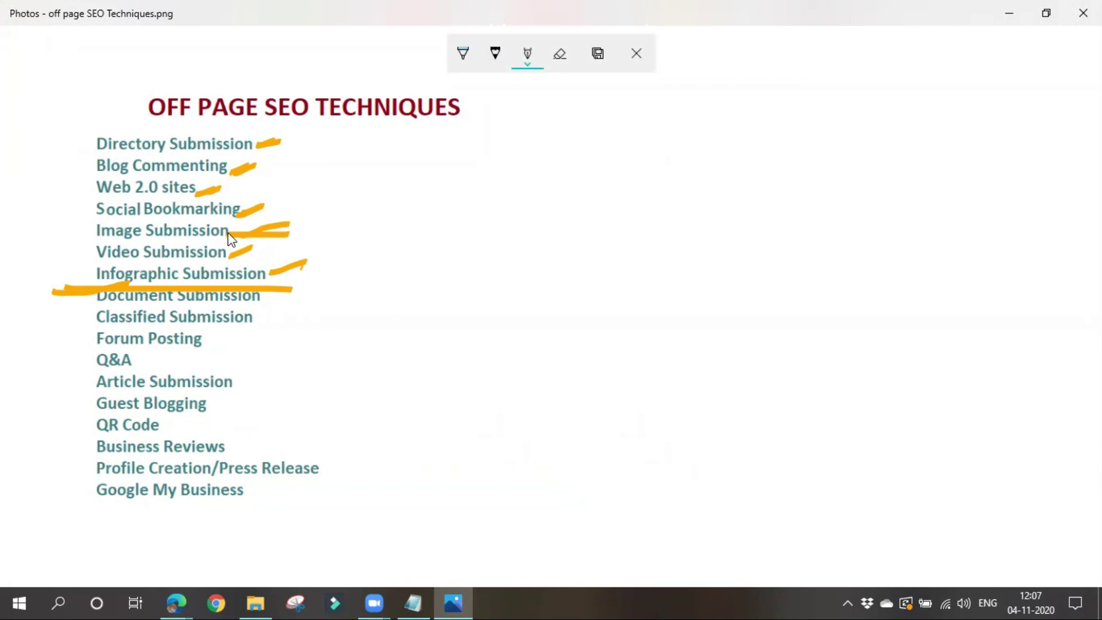
drag(229, 253, 280, 238)
drag(268, 271, 307, 264)
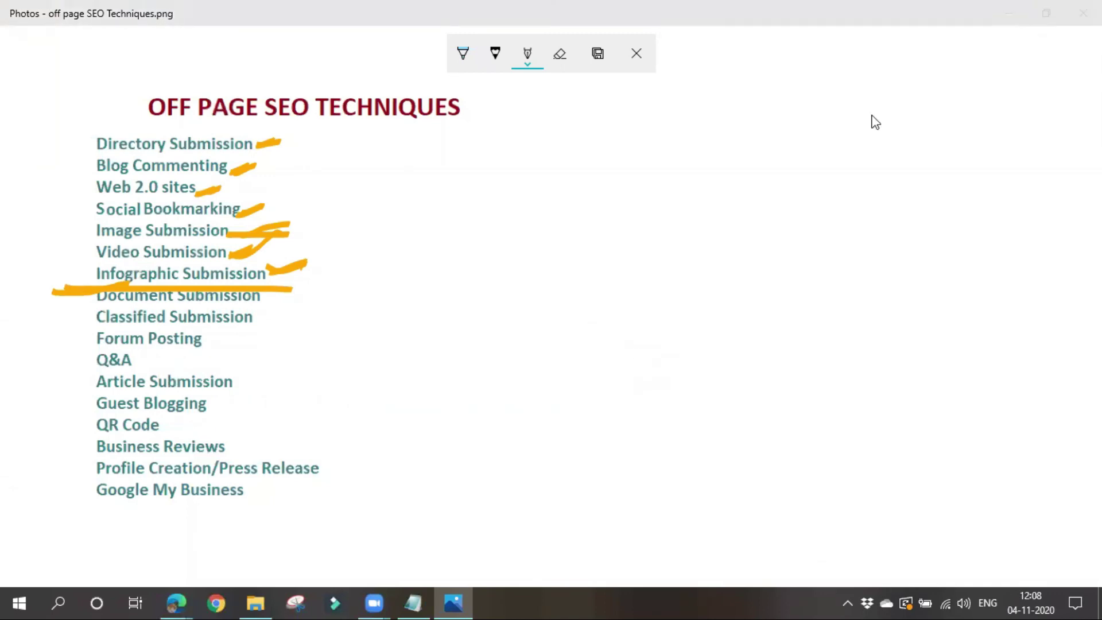
mouse_move(292, 294)
mouse_down()
mouse_move(340, 298)
mouse_move(347, 512)
mouse_up()
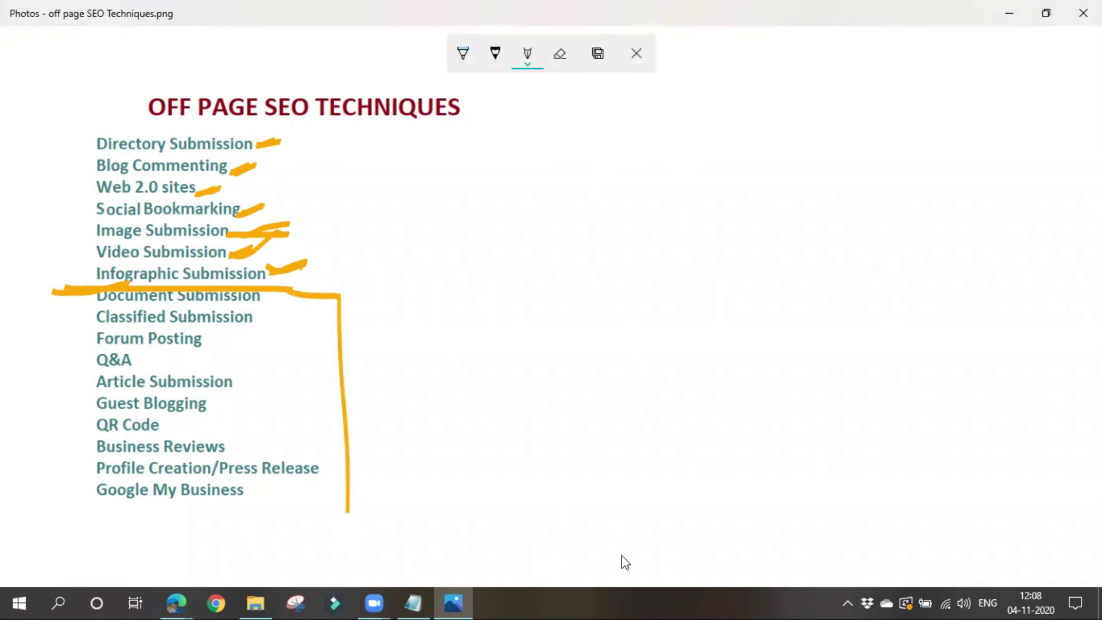